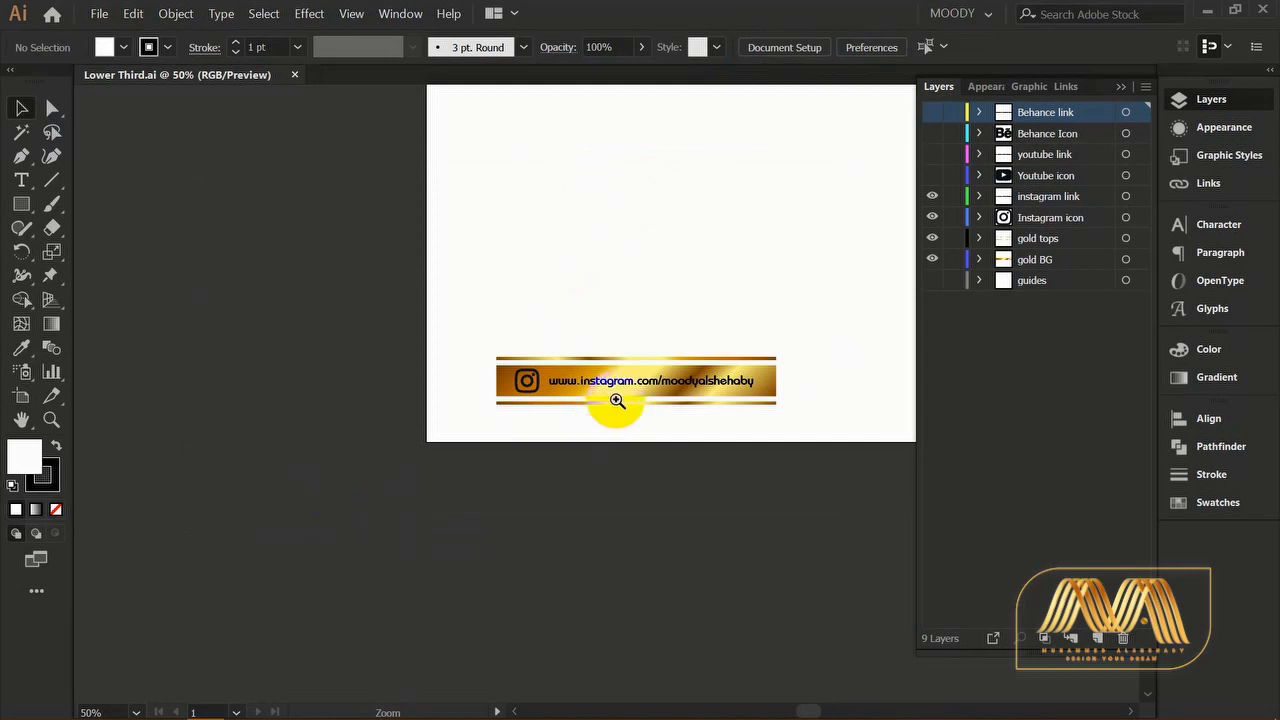
# - Inspect the lower-third artwork by toggling visibility of the gold BG, gold tops, Instagram, YouTube and Behance layers
pyautogui.moveTo(623, 411); pyautogui.dragTo(560, 432)
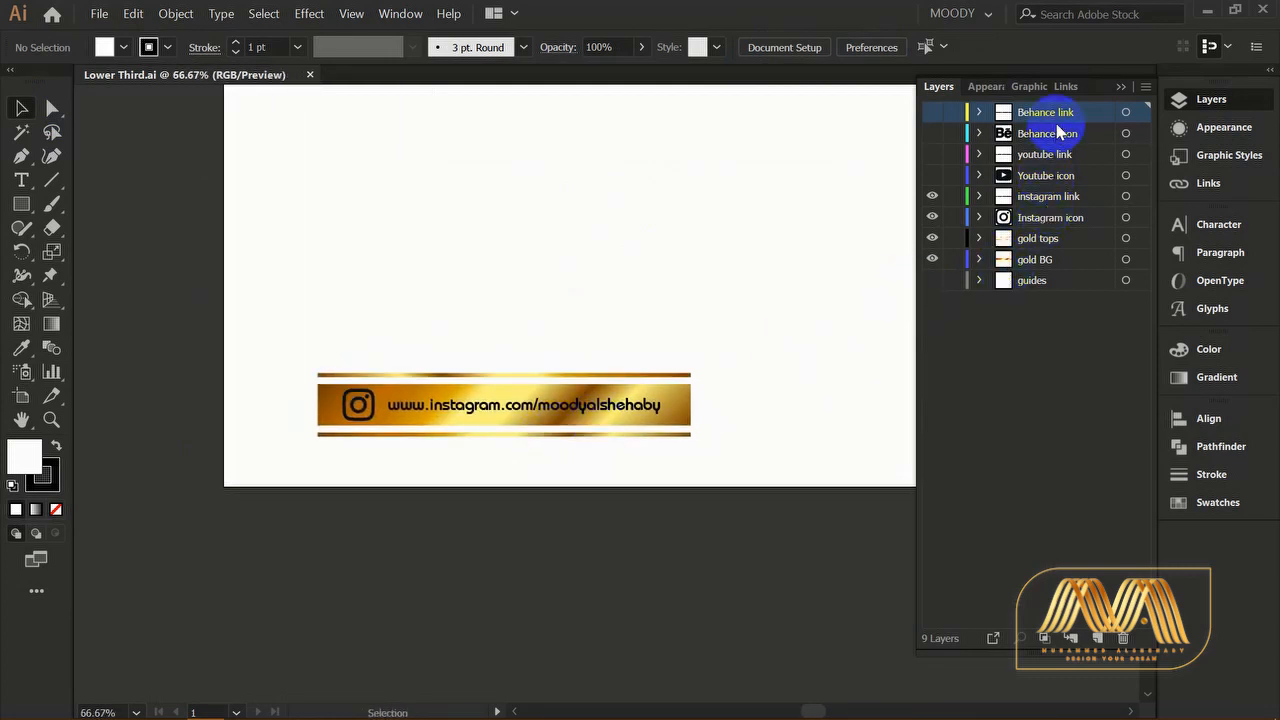
pyautogui.click(932, 260)
pyautogui.click(932, 259)
pyautogui.click(933, 239)
pyautogui.click(933, 240)
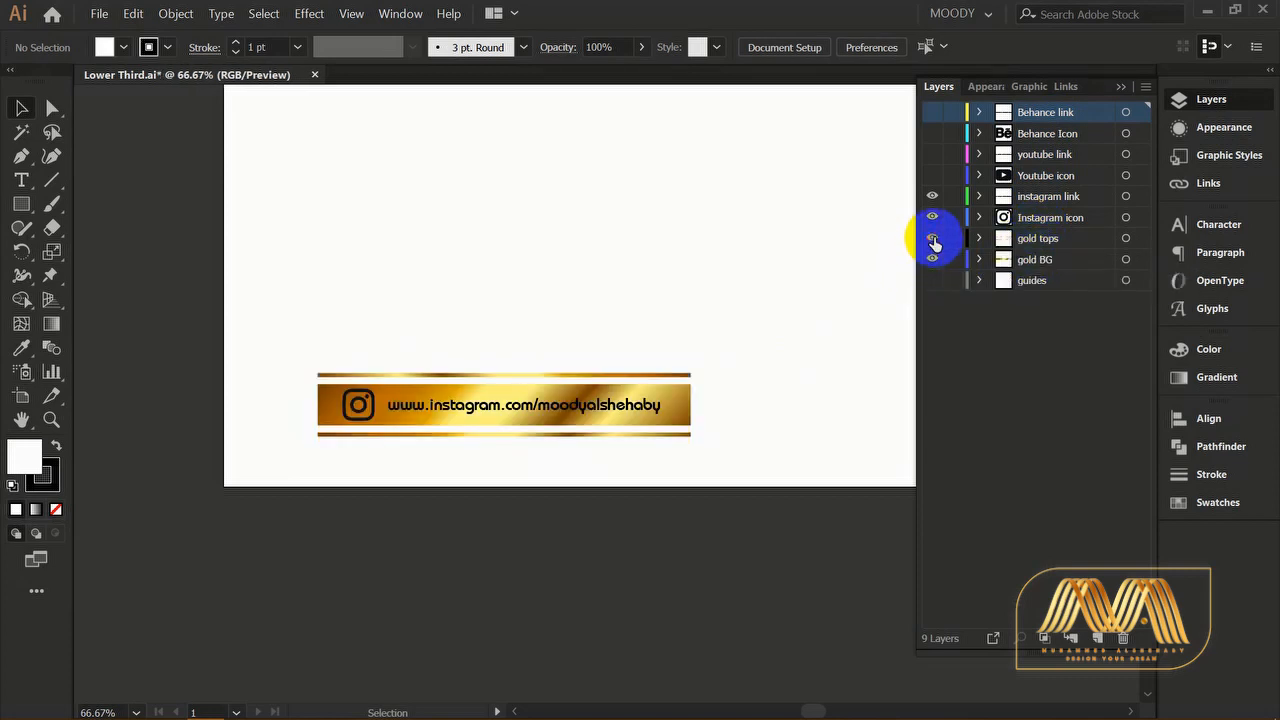
pyautogui.click(1032, 203)
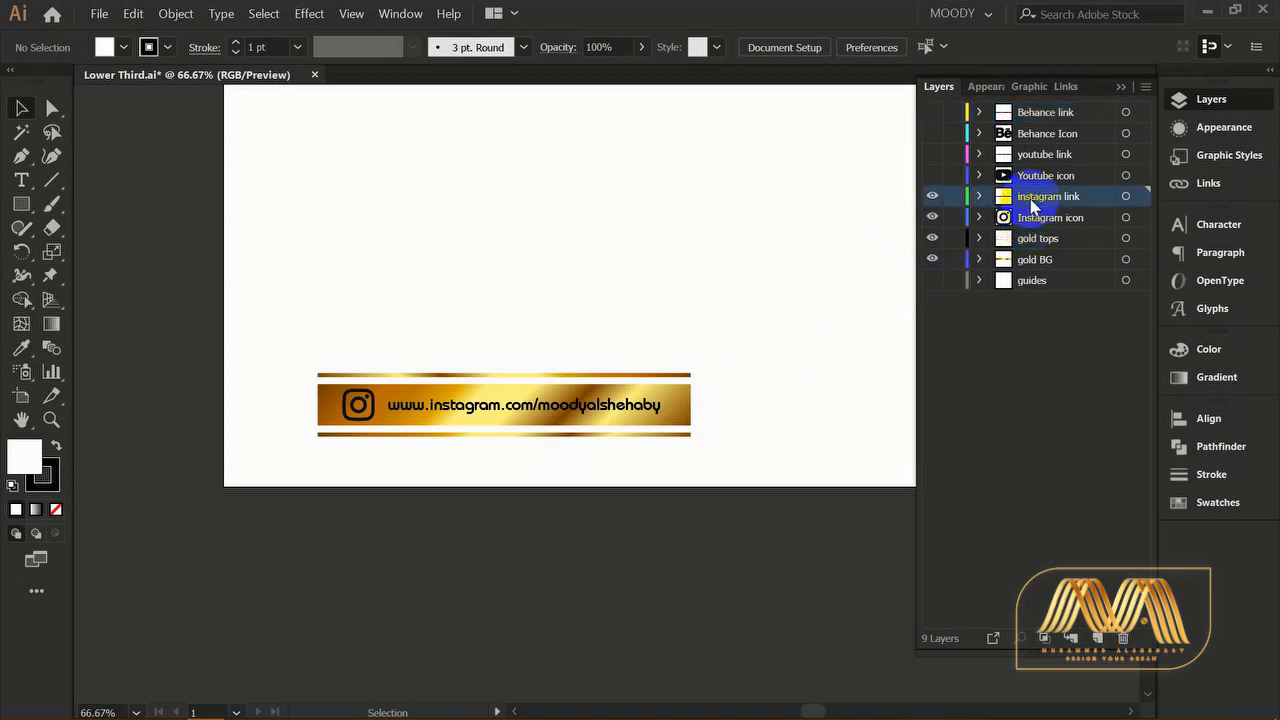
pyautogui.moveTo(932, 218); pyautogui.dragTo(931, 153)
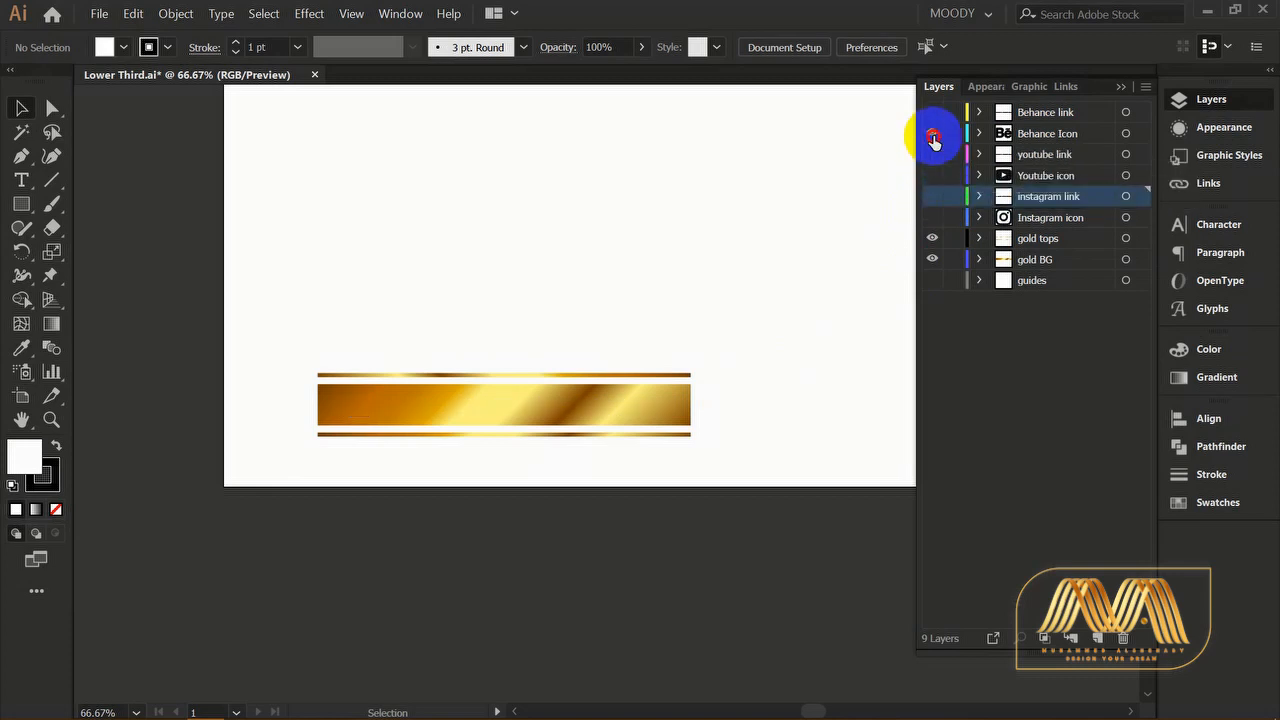
pyautogui.moveTo(933, 120); pyautogui.dragTo(930, 199)
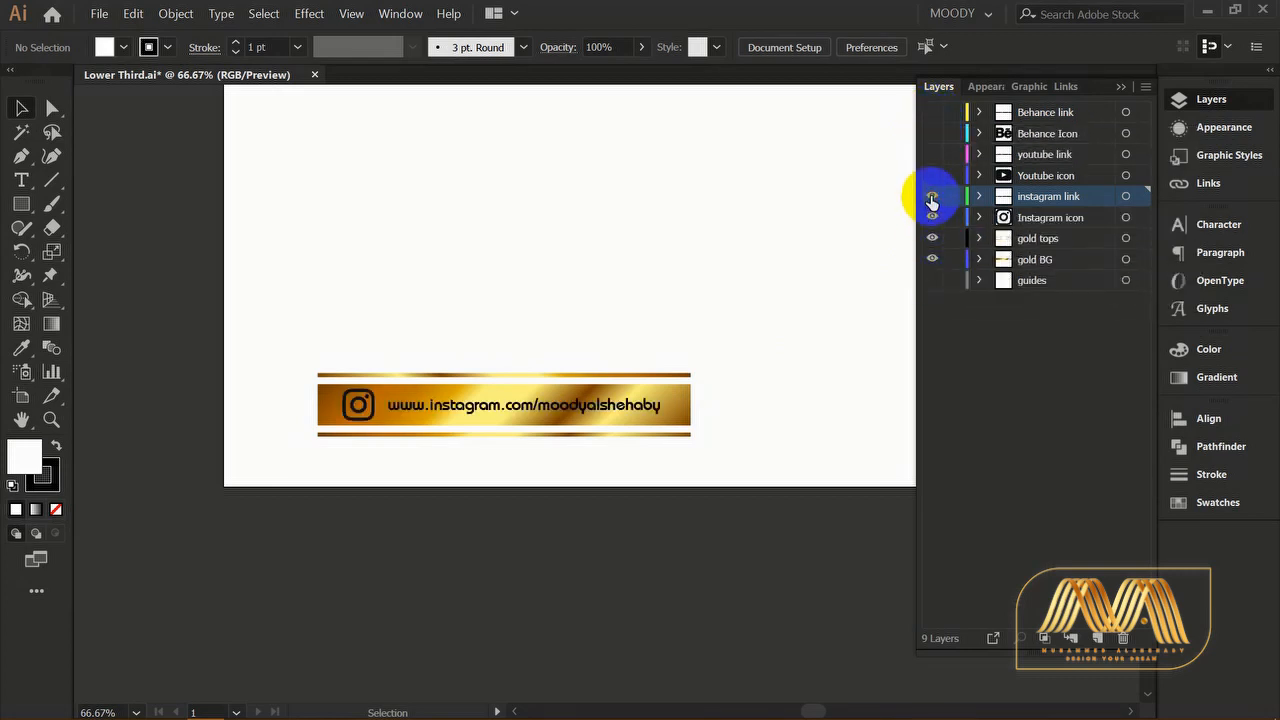
pyautogui.hotkey('ctrl', '0')
# - Switch to After Effects, import the Lower Third Illustrator file as a layered composition, and open that composition
pyautogui.moveTo(709, 6)
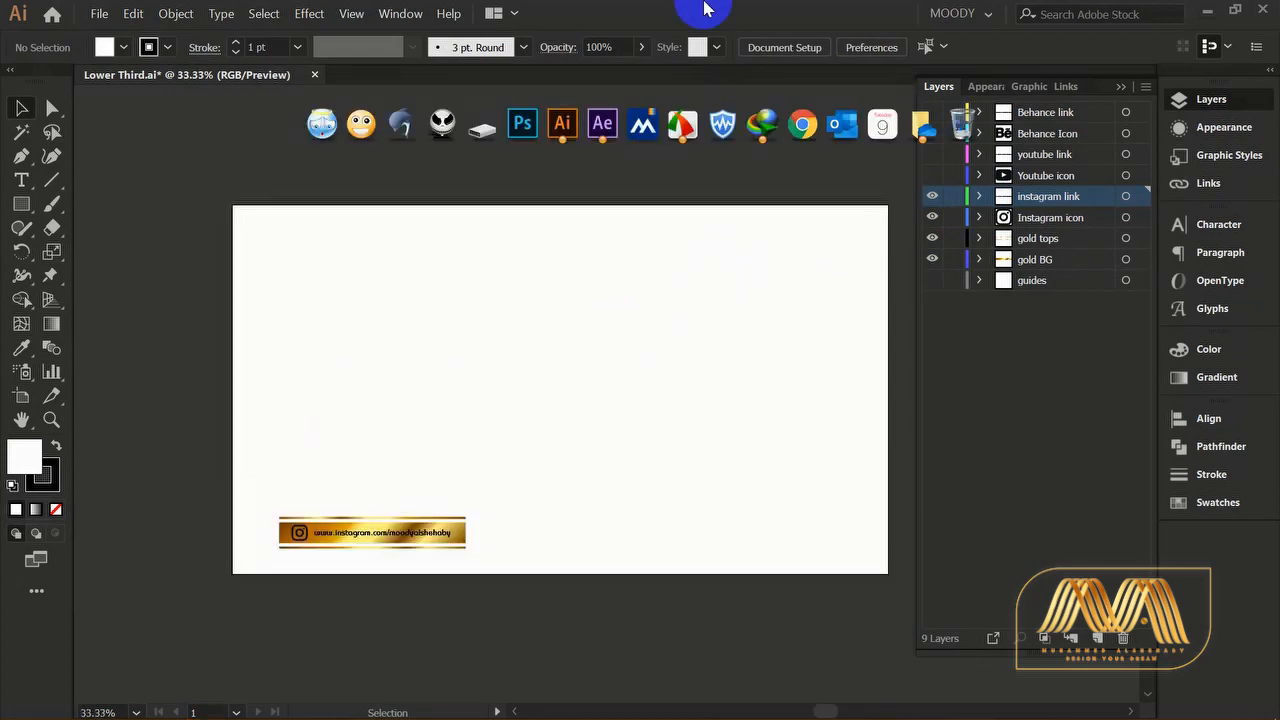
pyautogui.click(603, 150)
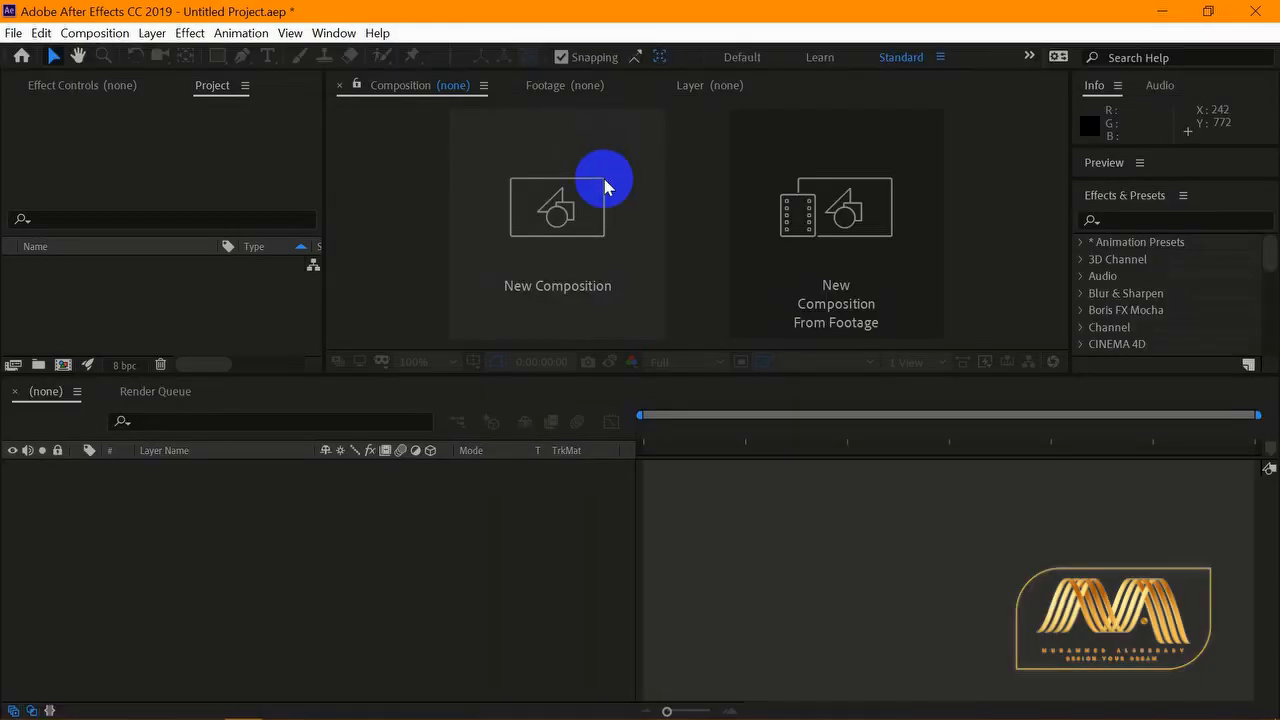
pyautogui.doubleClick(277, 301)
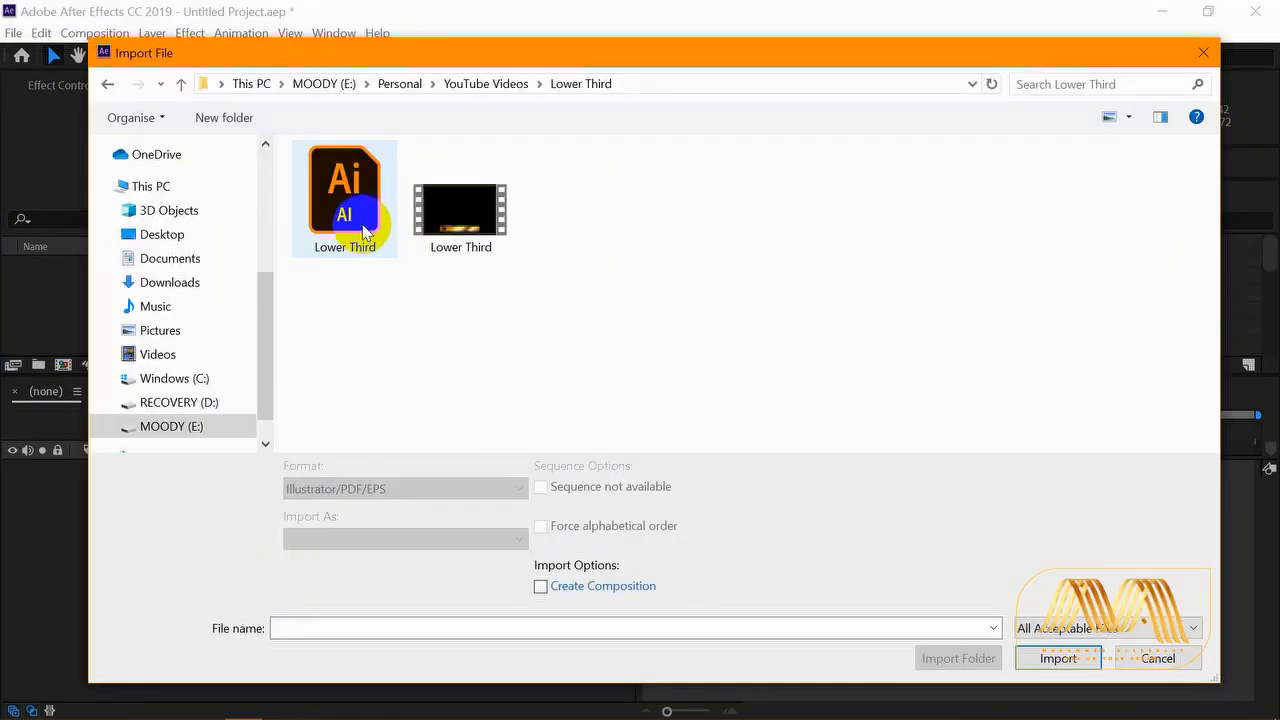
pyautogui.doubleClick(363, 224)
pyautogui.click(637, 433)
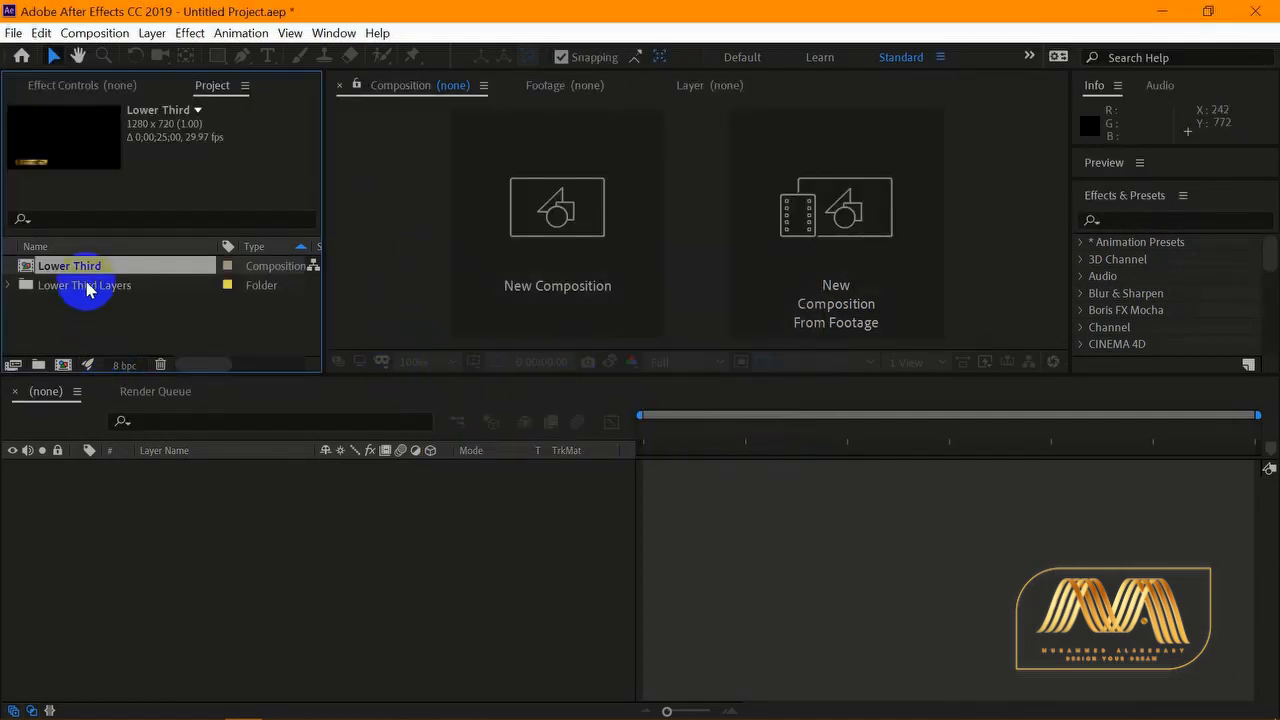
pyautogui.doubleClick(88, 275)
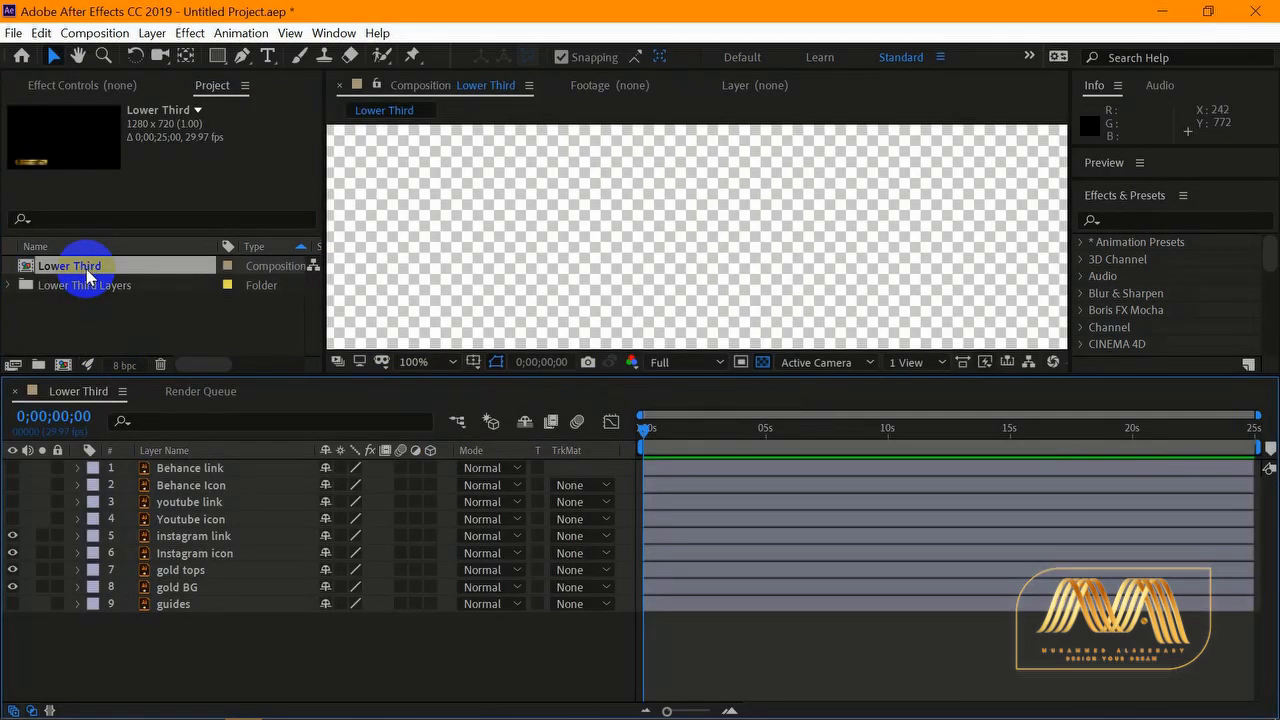
# - Delete the guides layer and hide the instagram link and Instagram icon layers
pyautogui.scroll(-2, 571, 284)
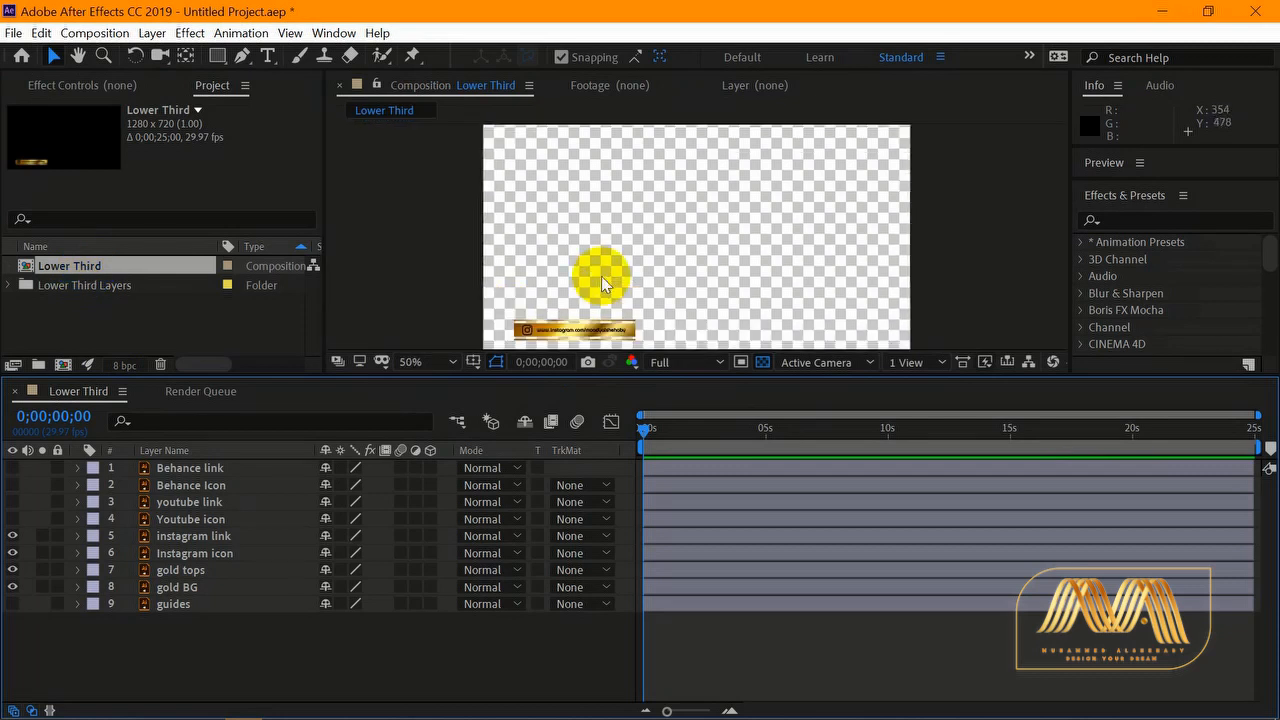
pyautogui.scroll(3, 631, 300)
pyautogui.moveTo(636, 228); pyautogui.dragTo(621, 234)
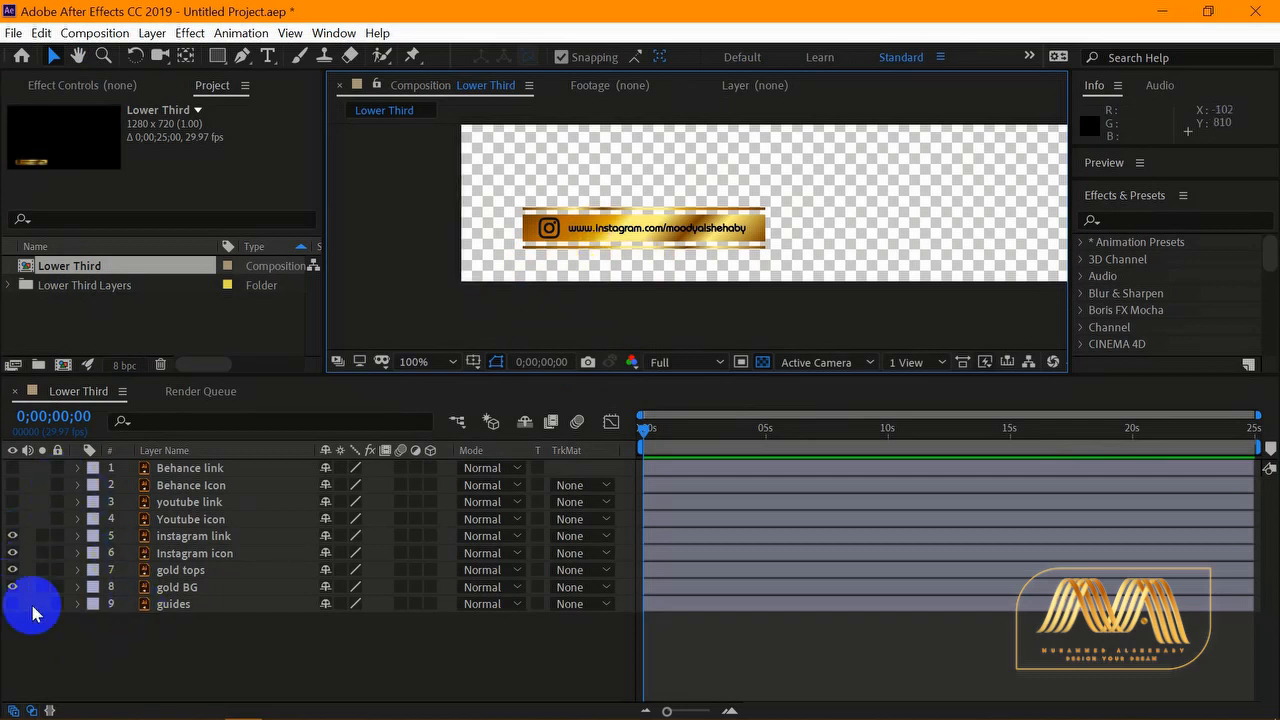
pyautogui.click(175, 610)
pyautogui.press('Delete')
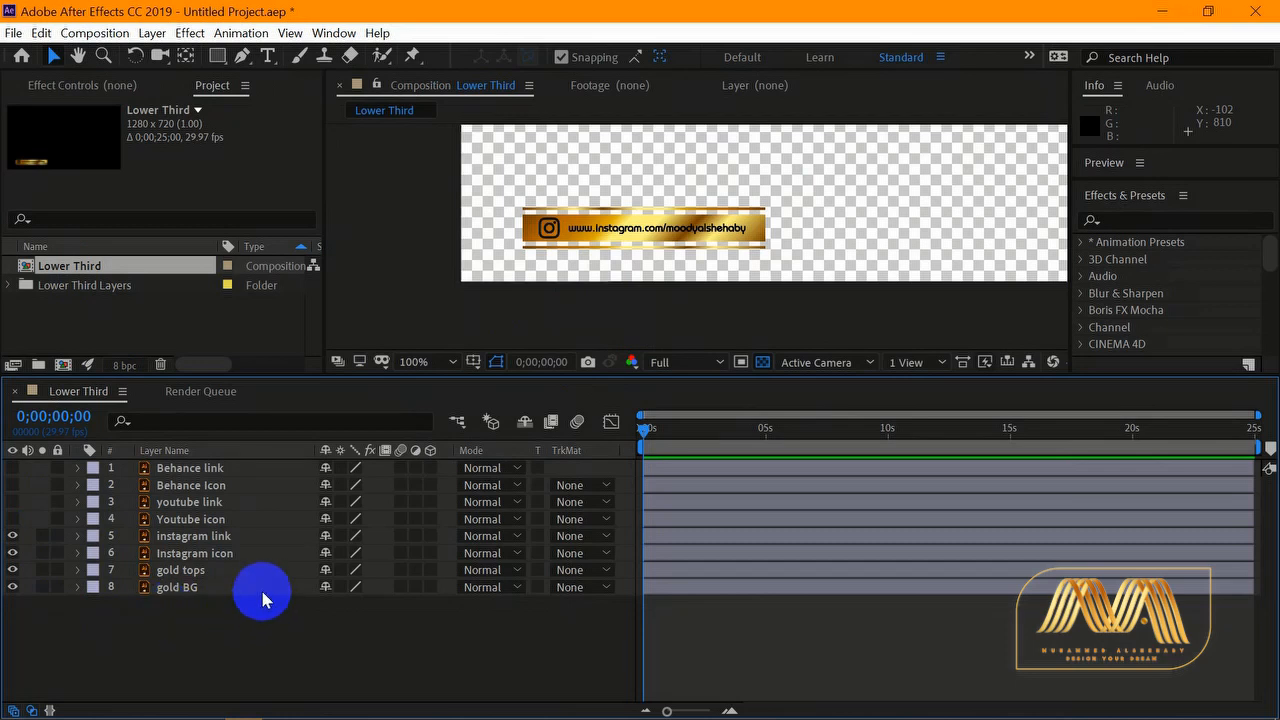
pyautogui.click(14, 556)
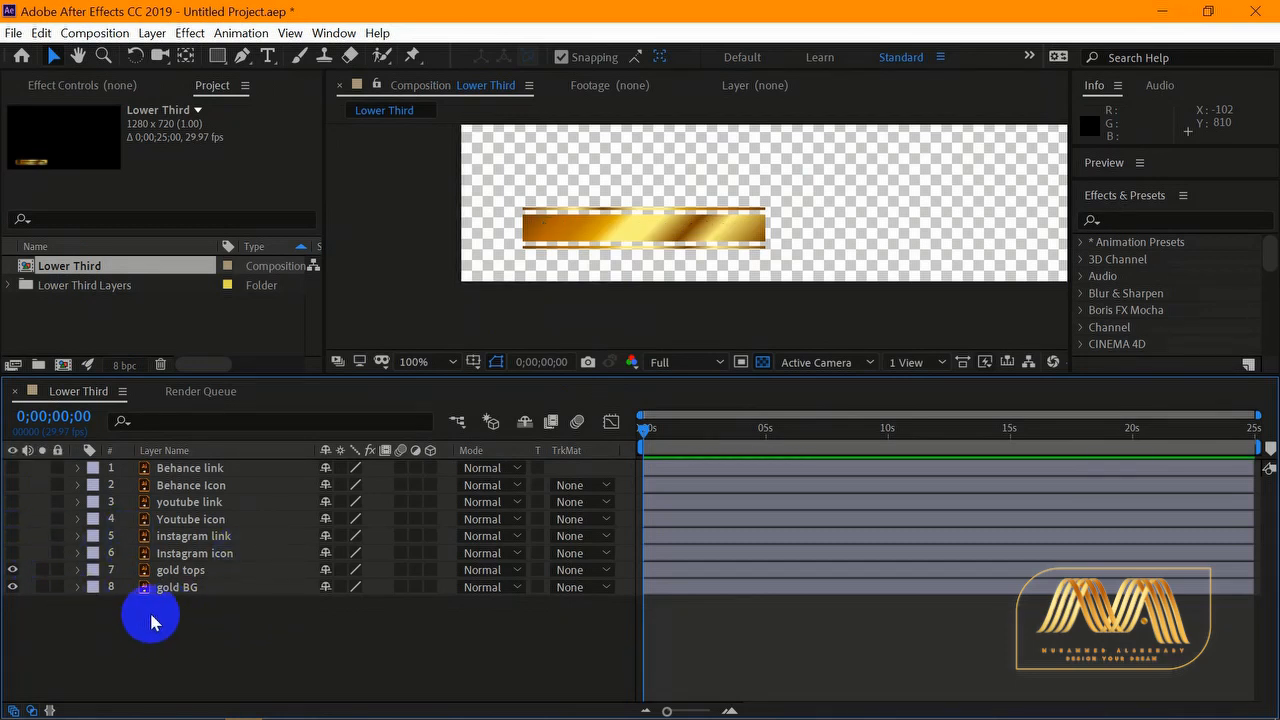
# - Draw a rectangular mask on the gold BG layer that closely encloses the whole gold bar
pyautogui.click(190, 588)
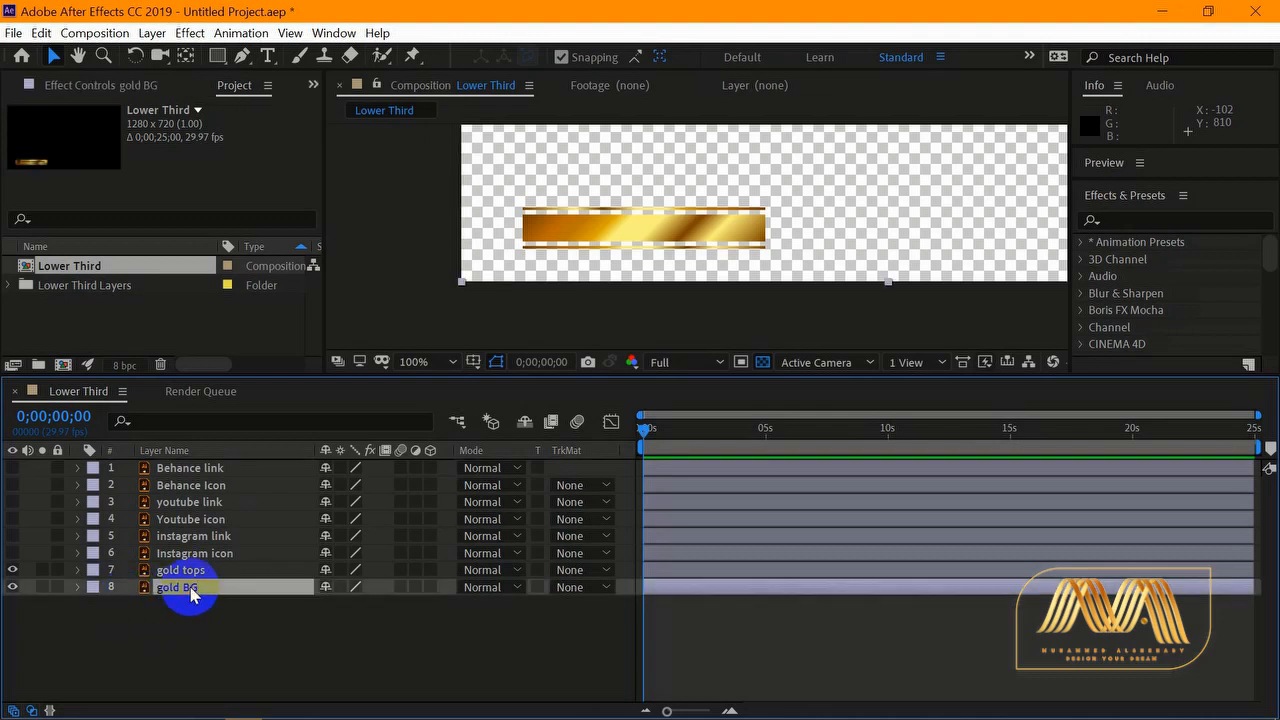
pyautogui.click(12, 588)
pyautogui.click(12, 588)
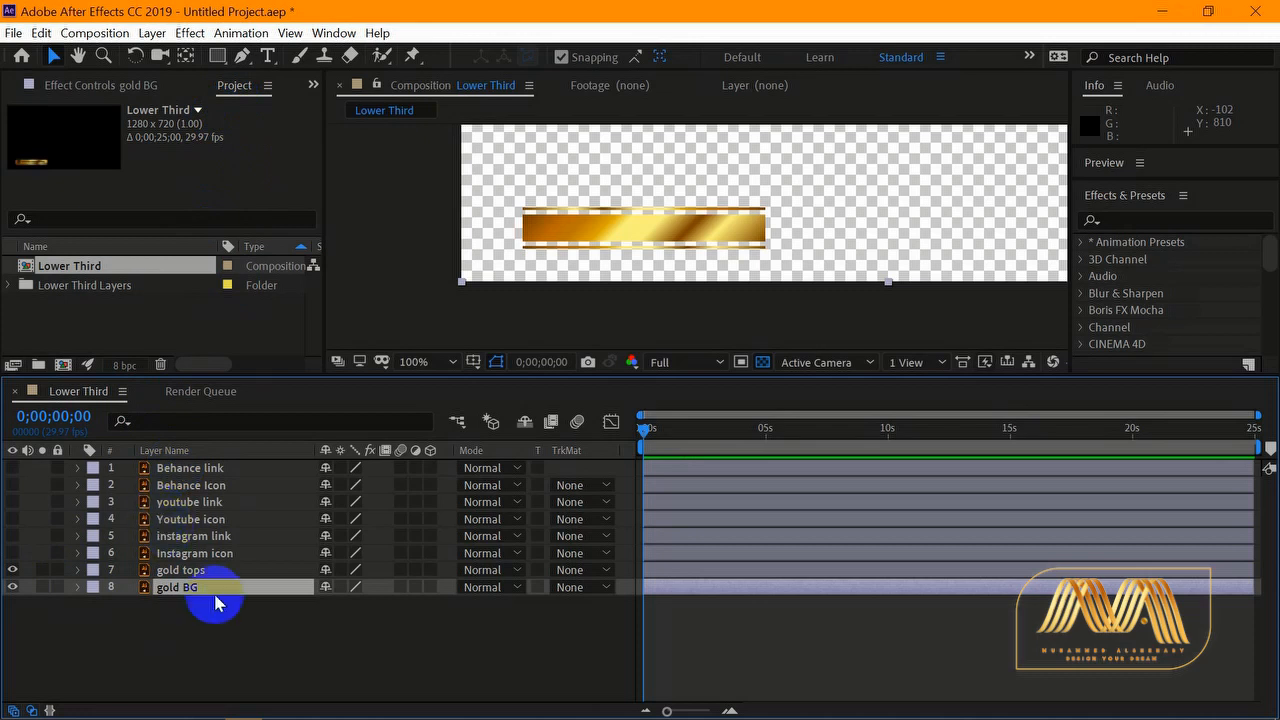
pyautogui.click(222, 58)
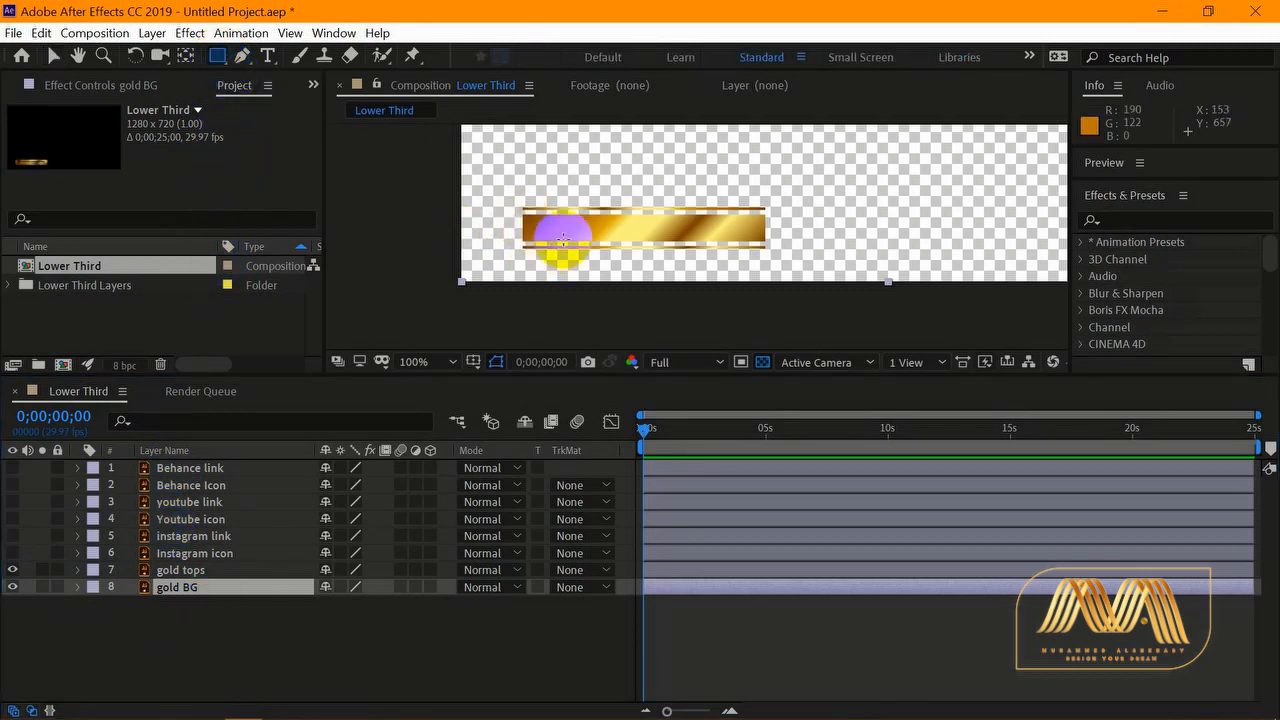
pyautogui.scroll(1, 525, 222)
pyautogui.moveTo(533, 227); pyautogui.dragTo(583, 237)
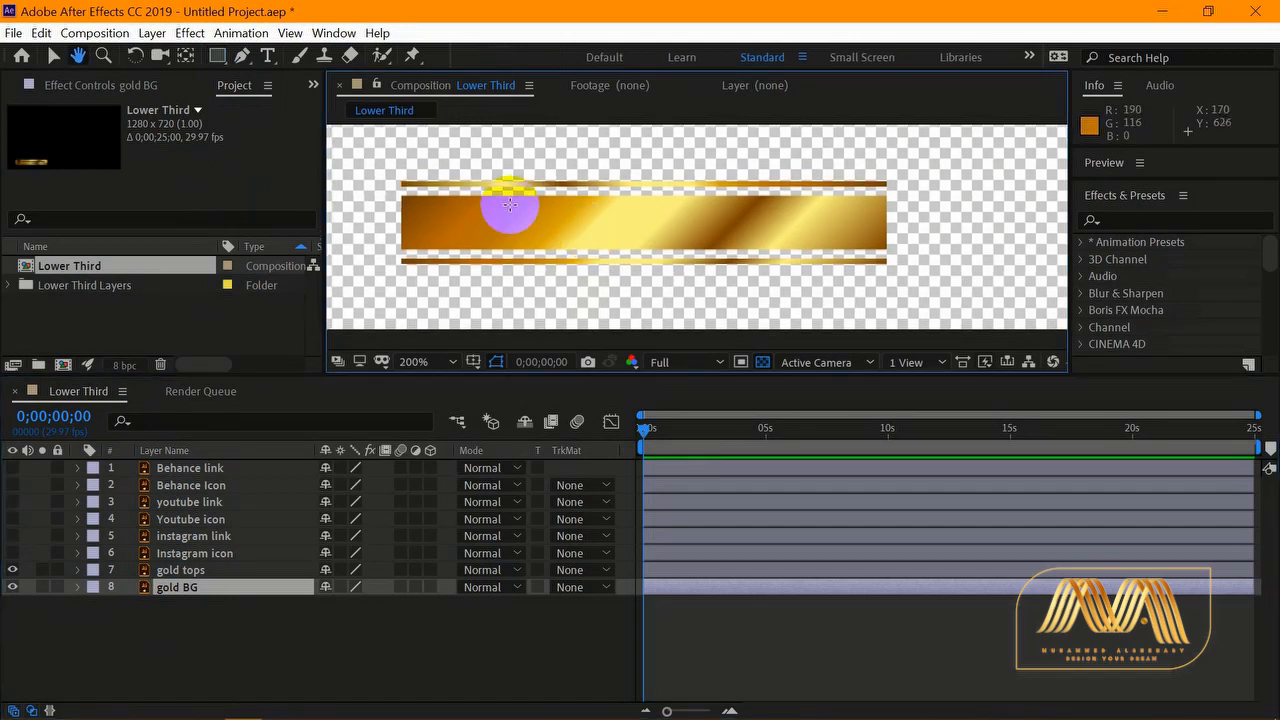
pyautogui.moveTo(398, 187); pyautogui.dragTo(884, 255)
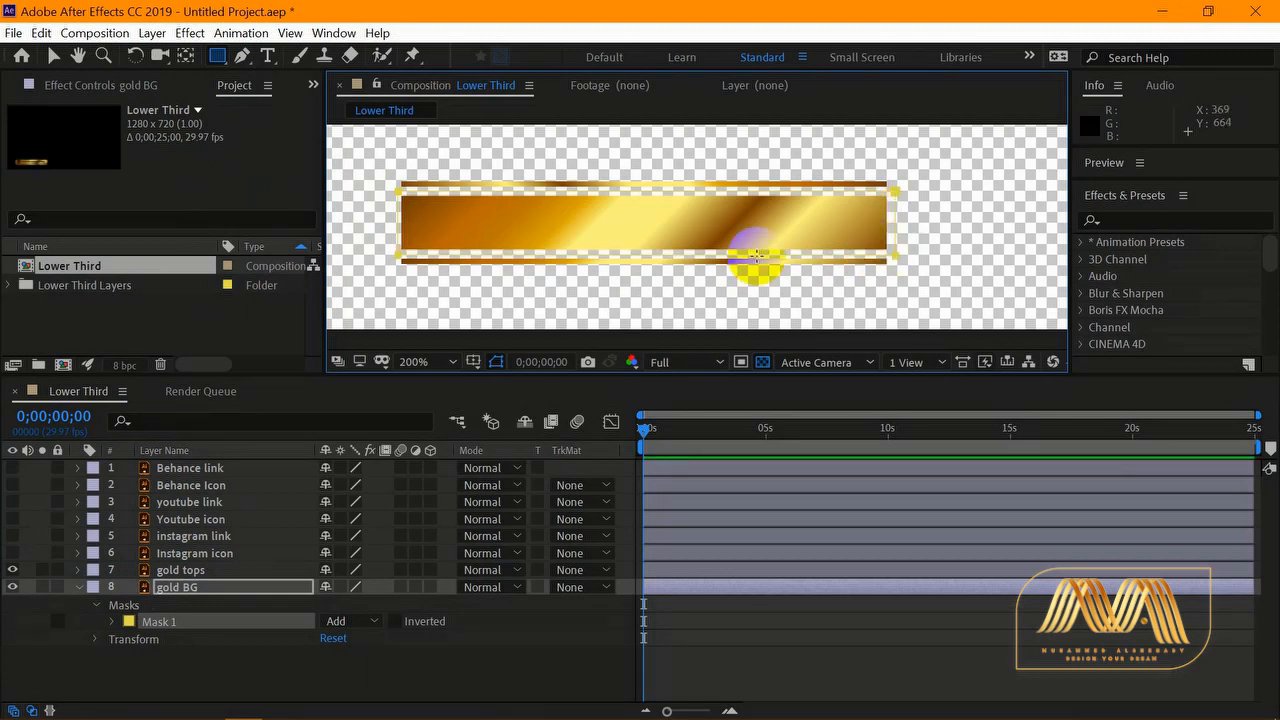
# - Add a Mask Path keyframe for the gold BG mask and place it slightly before the 1-second mark
pyautogui.click(113, 622)
pyautogui.click(185, 640)
pyautogui.click(185, 641)
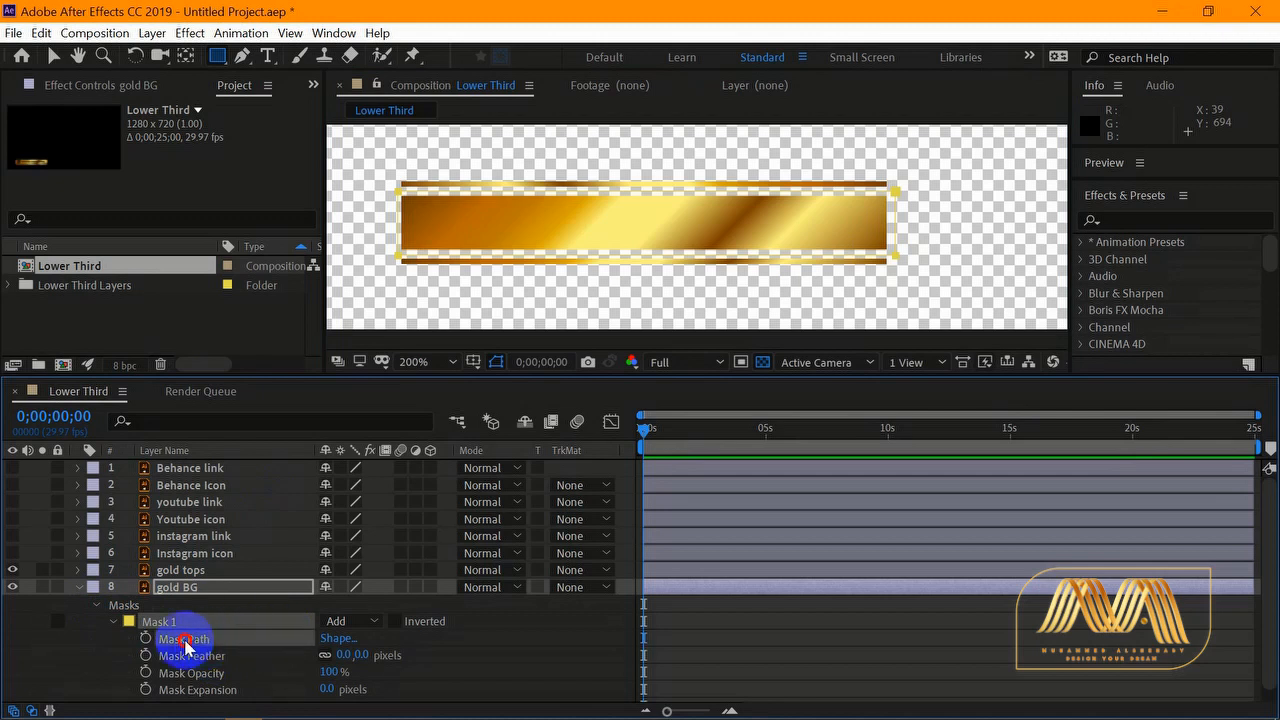
pyautogui.press('=')
pyautogui.press('=')
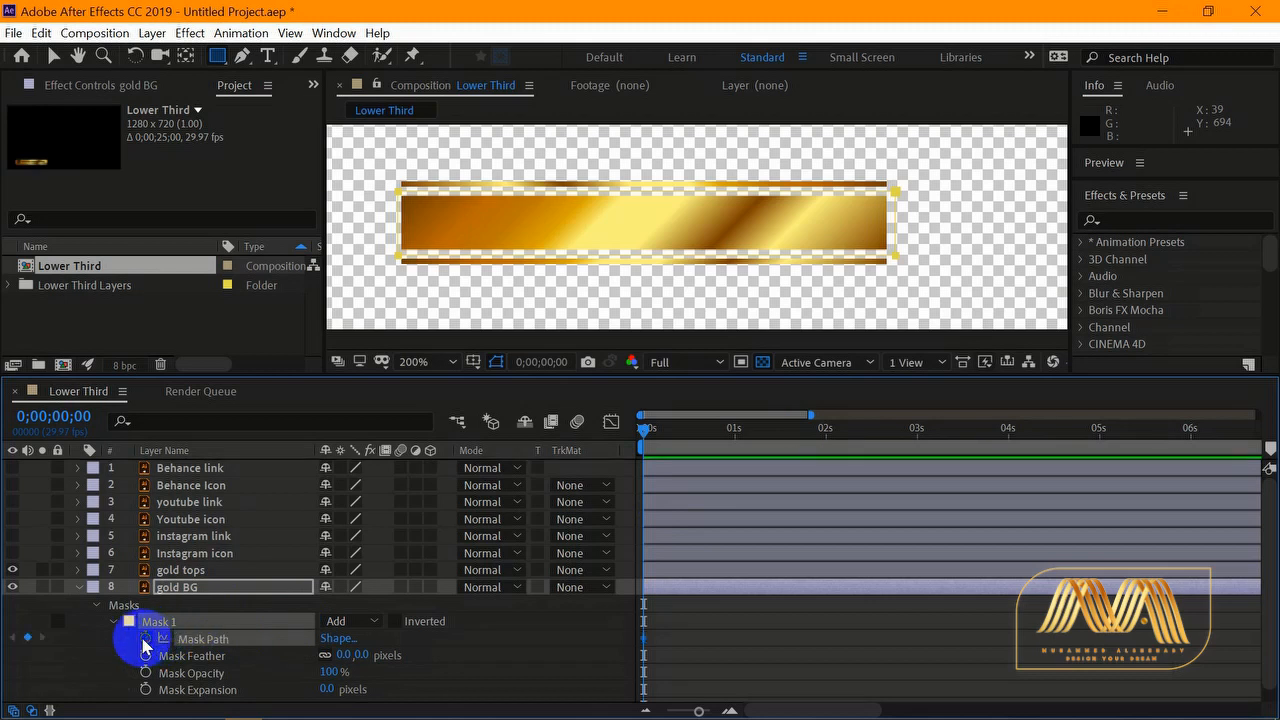
pyautogui.click(644, 637)
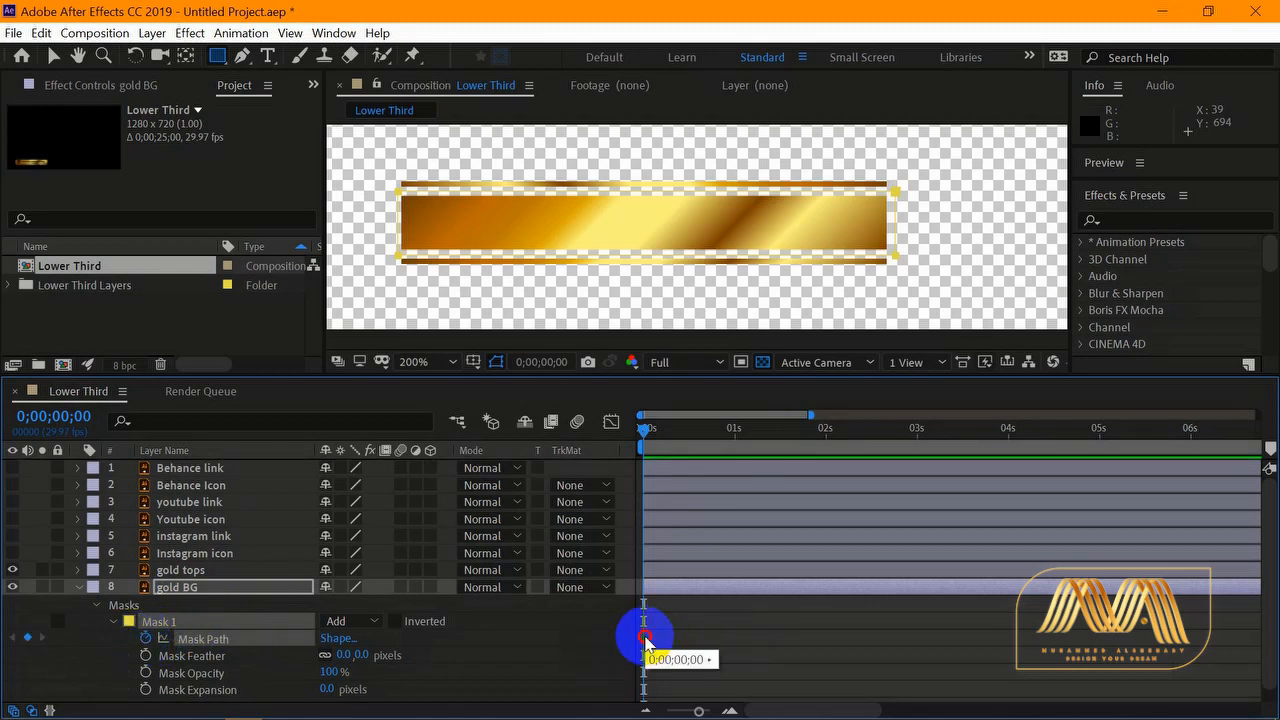
pyautogui.moveTo(644, 637); pyautogui.dragTo(722, 640)
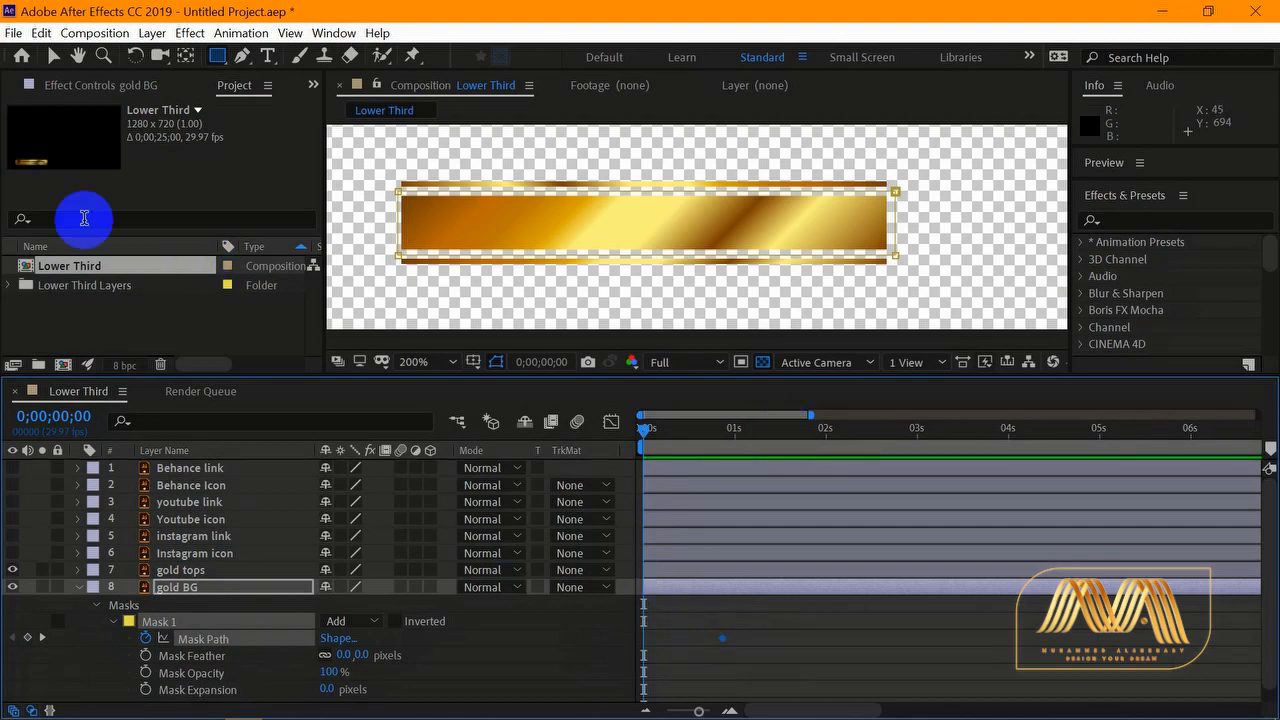
# - At 0 seconds, collapse the mask's right edge onto its left edge to hide the gold bar, and preview the reveal
pyautogui.click(53, 56)
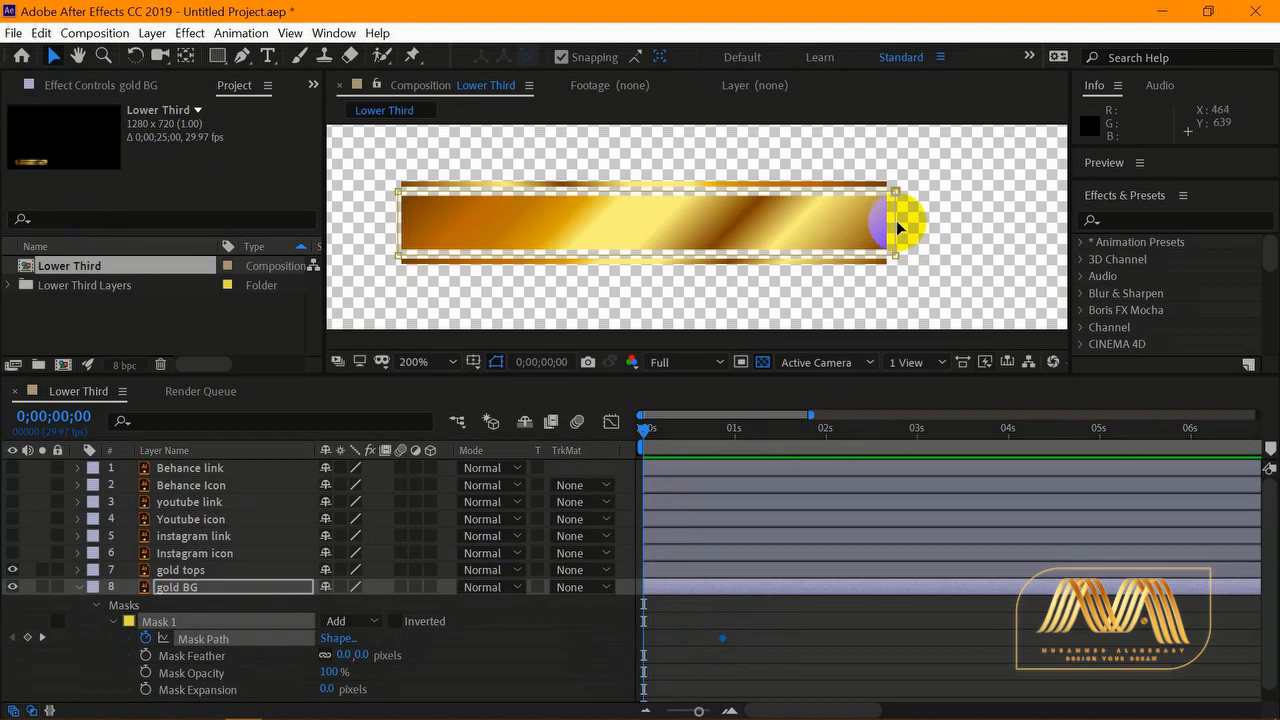
pyautogui.click(897, 228)
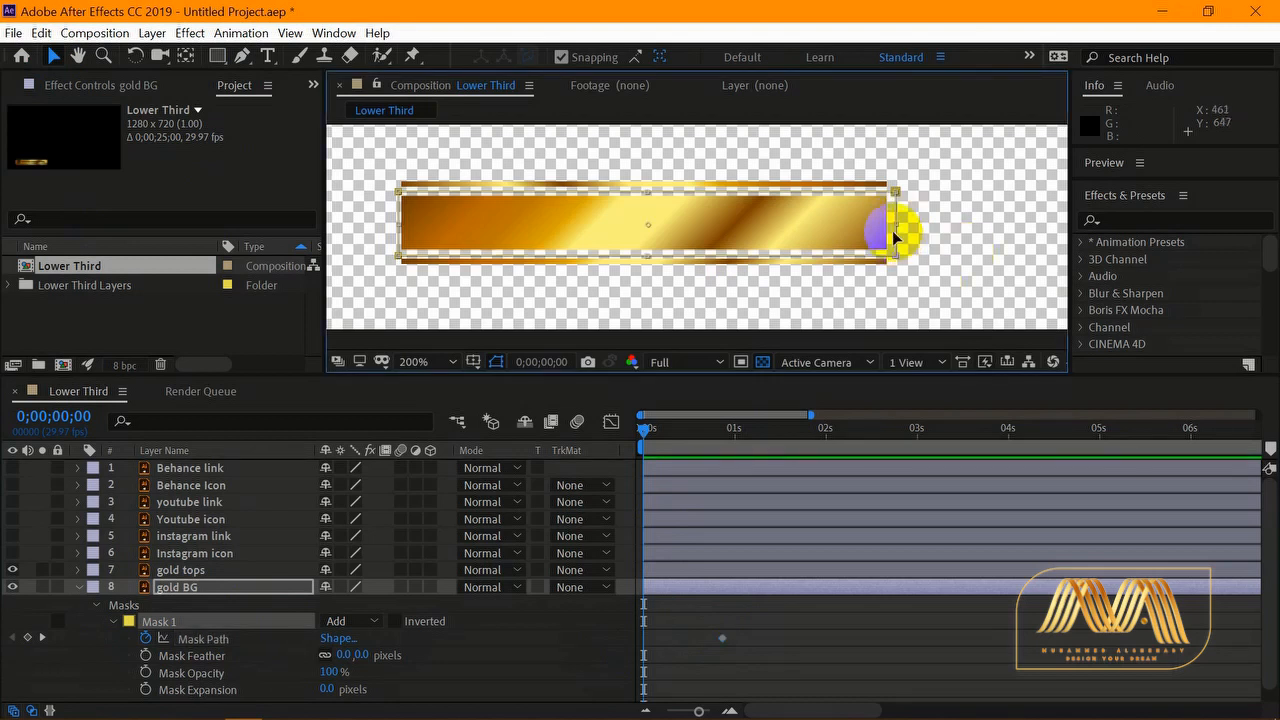
pyautogui.moveTo(895, 224); pyautogui.dragTo(401, 238)
pyautogui.click(645, 640)
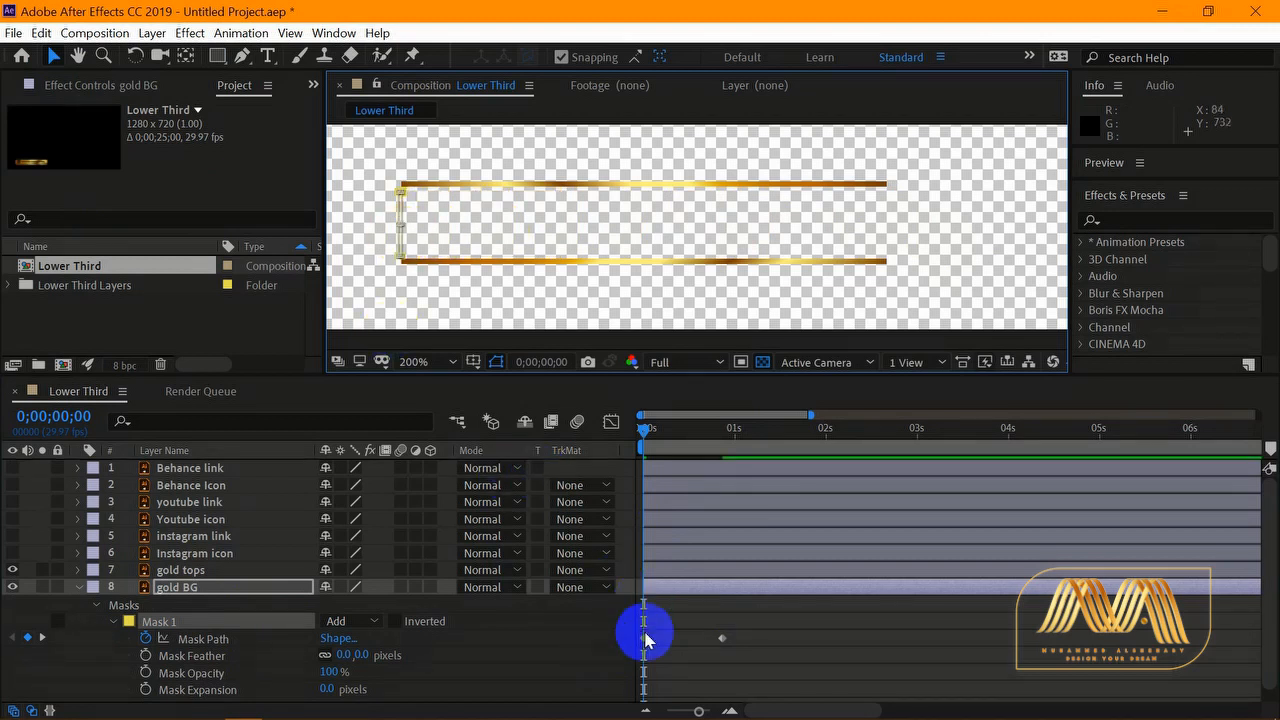
pyautogui.press('space')
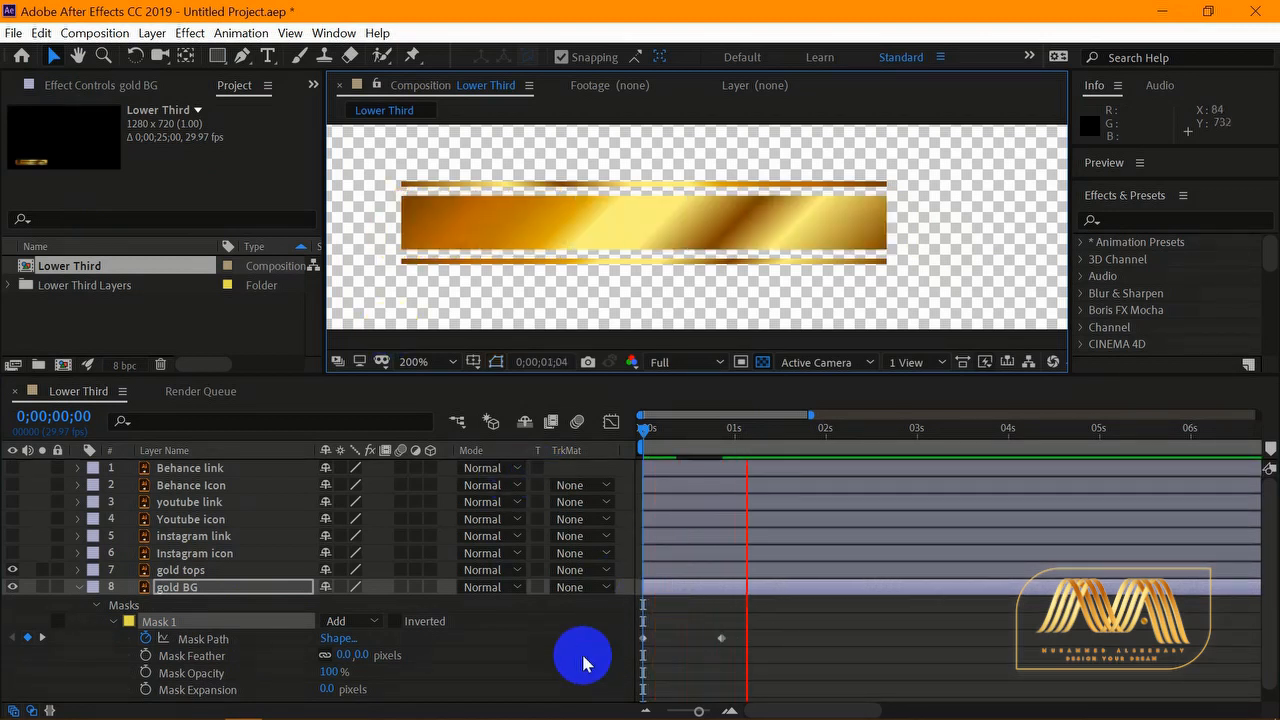
# - Apply Easy Ease to both Mask Path keyframes of the gold BG layer
pyautogui.moveTo(731, 634); pyautogui.dragTo(649, 650)
pyautogui.rightClick(645, 645)
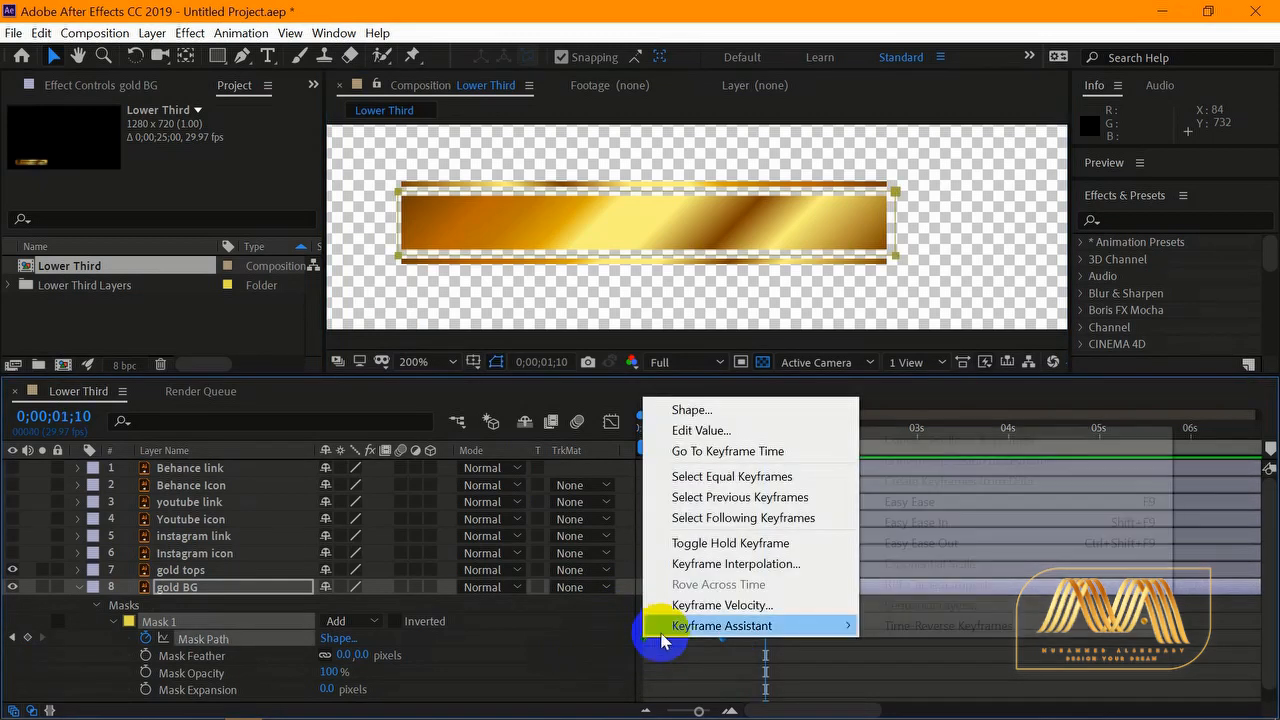
pyautogui.moveTo(720, 706)
pyautogui.click(938, 503)
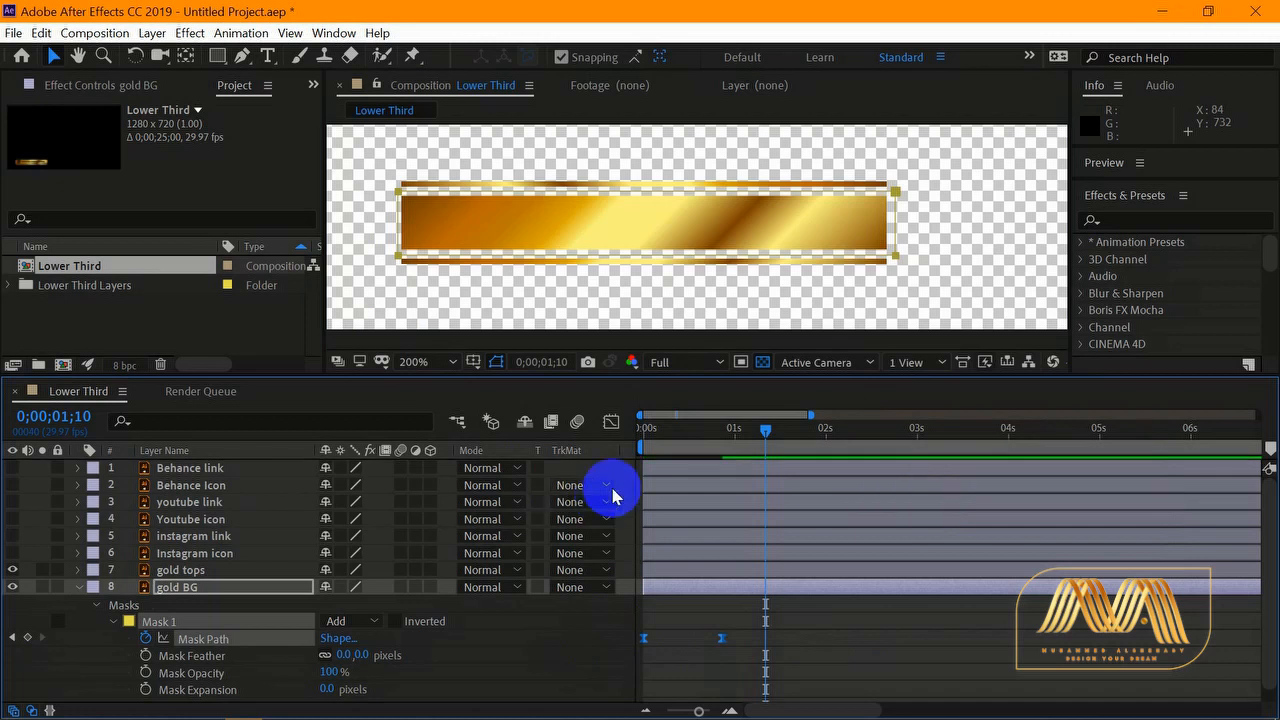
# - Reshape the Mask Path speed graph to peak near the start by extending the last keyframe's ease handle, and preview the reveal
pyautogui.click(612, 423)
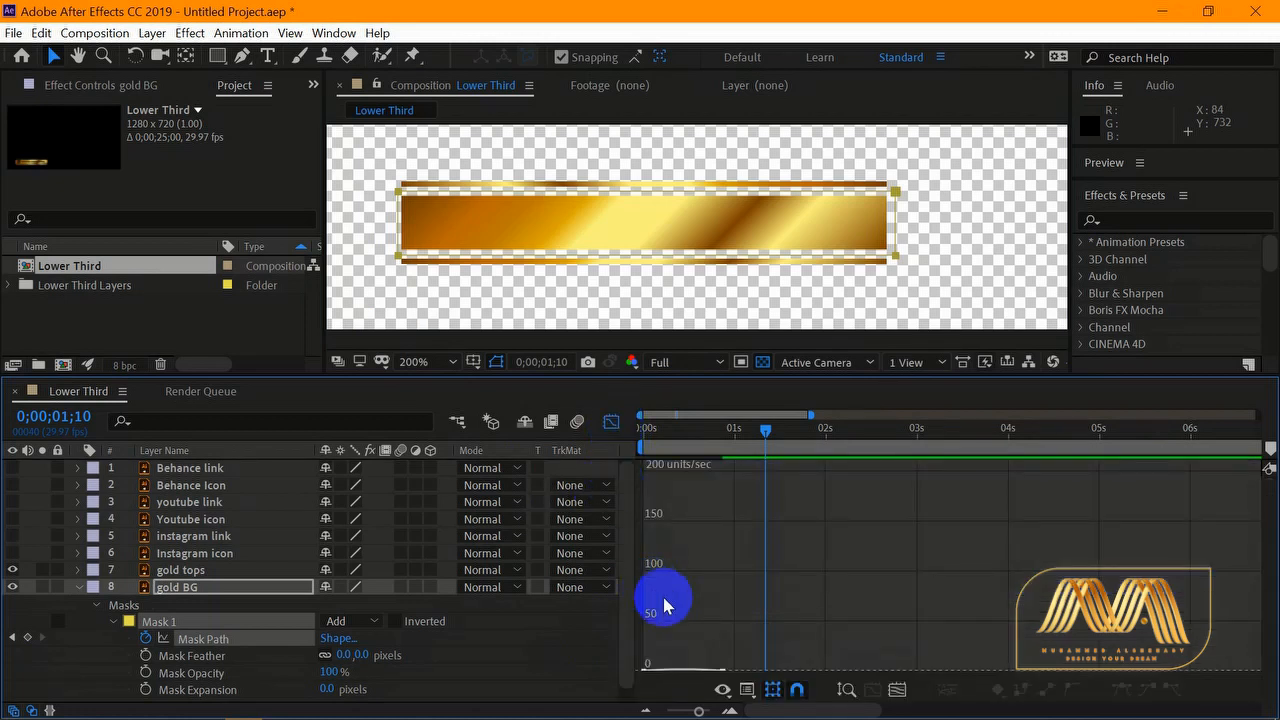
pyautogui.moveTo(737, 573); pyautogui.dragTo(672, 586)
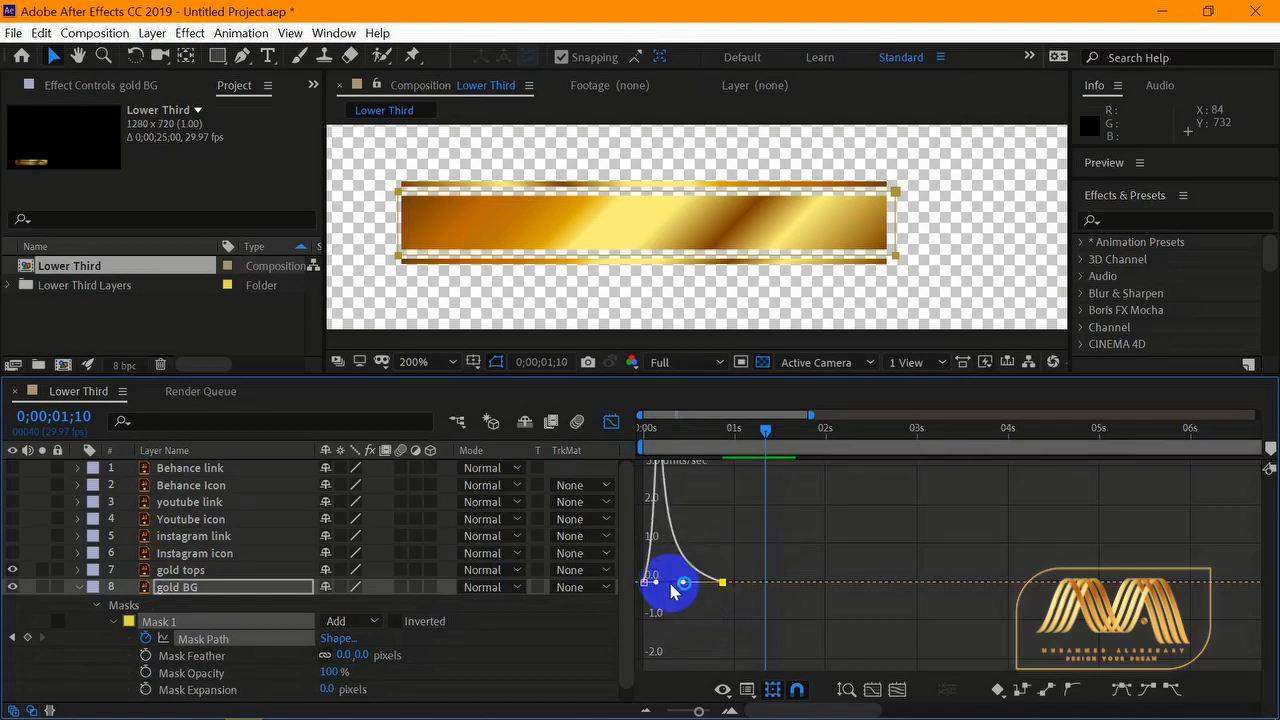
pyautogui.click(646, 452)
pyautogui.press('space')
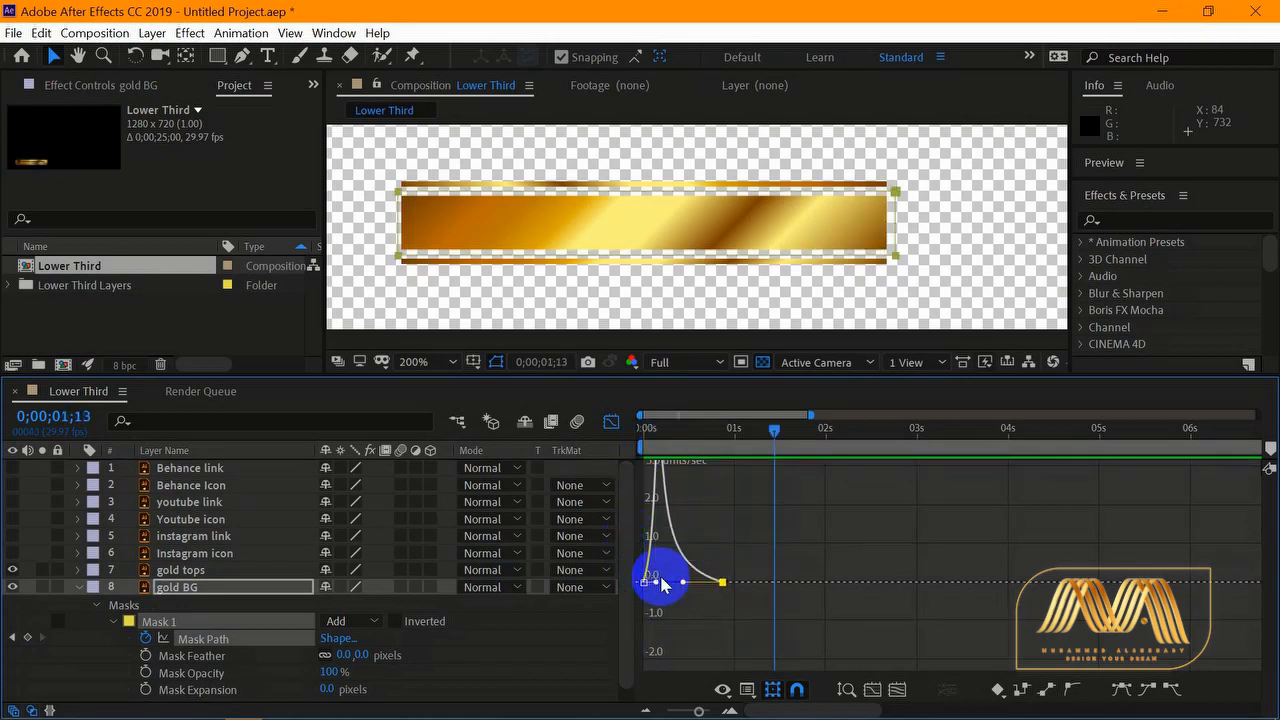
pyautogui.moveTo(682, 583); pyautogui.dragTo(683, 582)
pyautogui.click(626, 437)
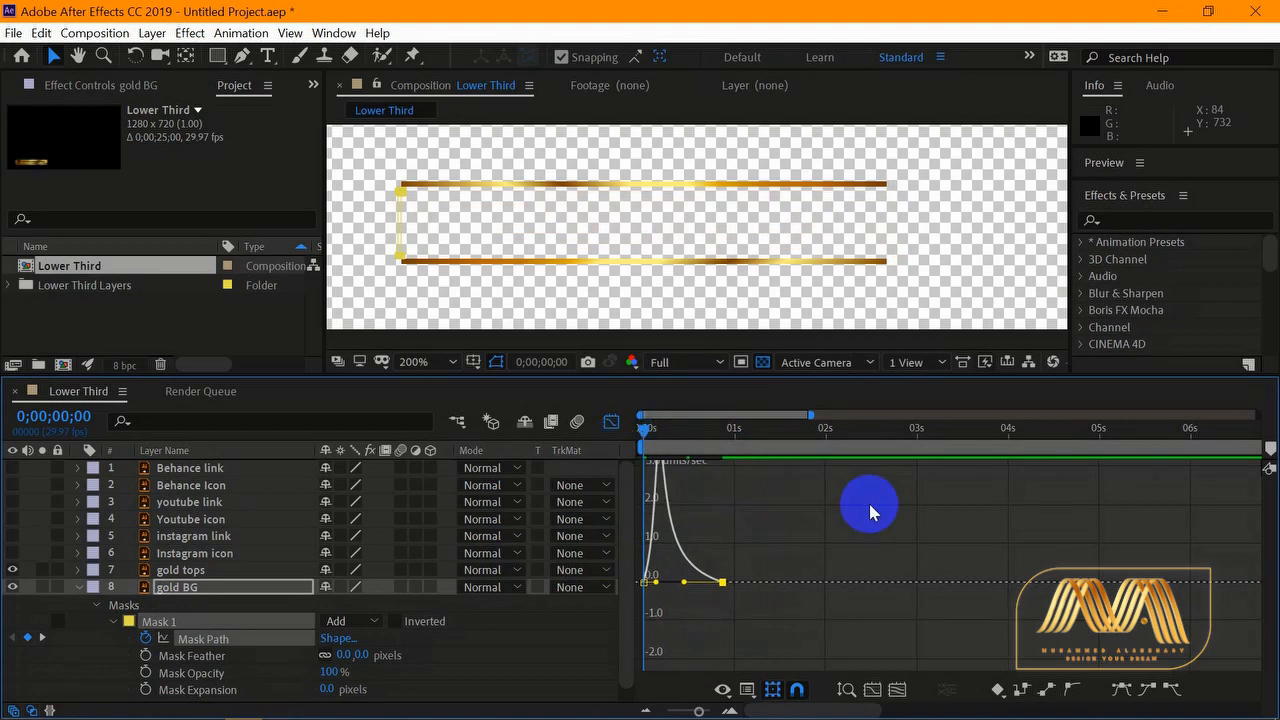
pyautogui.press('space')
pyautogui.press('space')
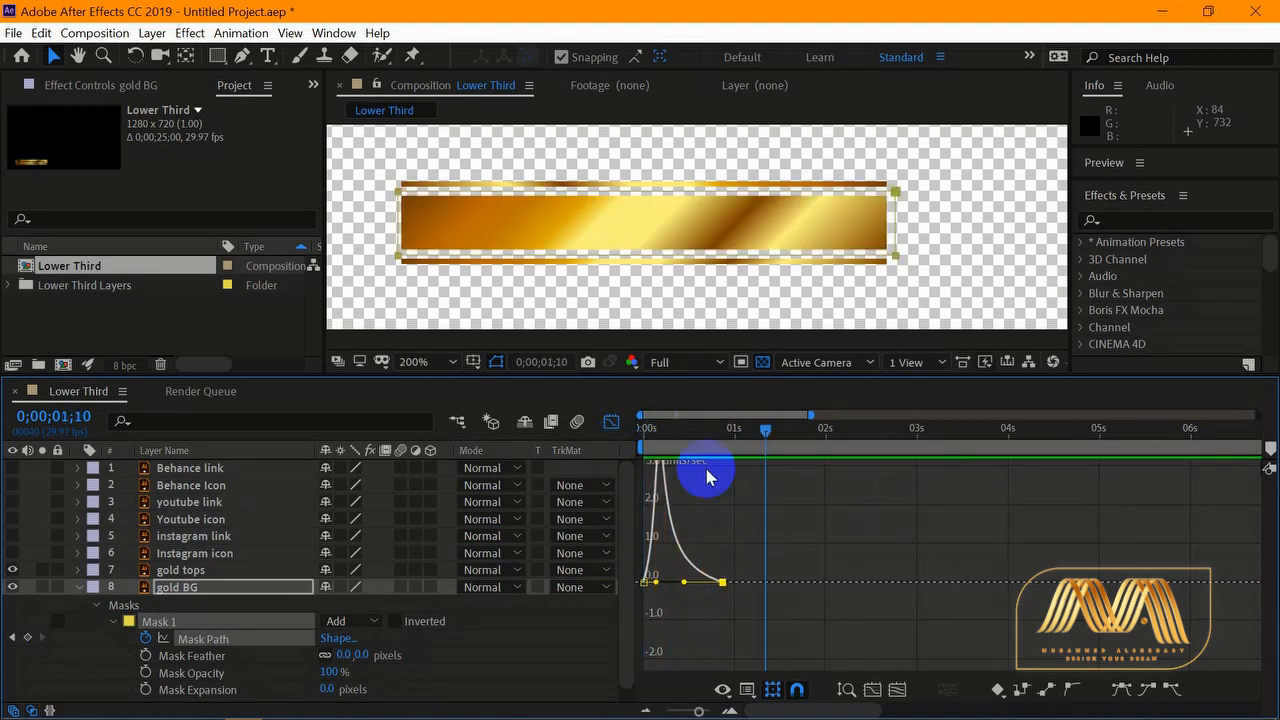
pyautogui.click(611, 420)
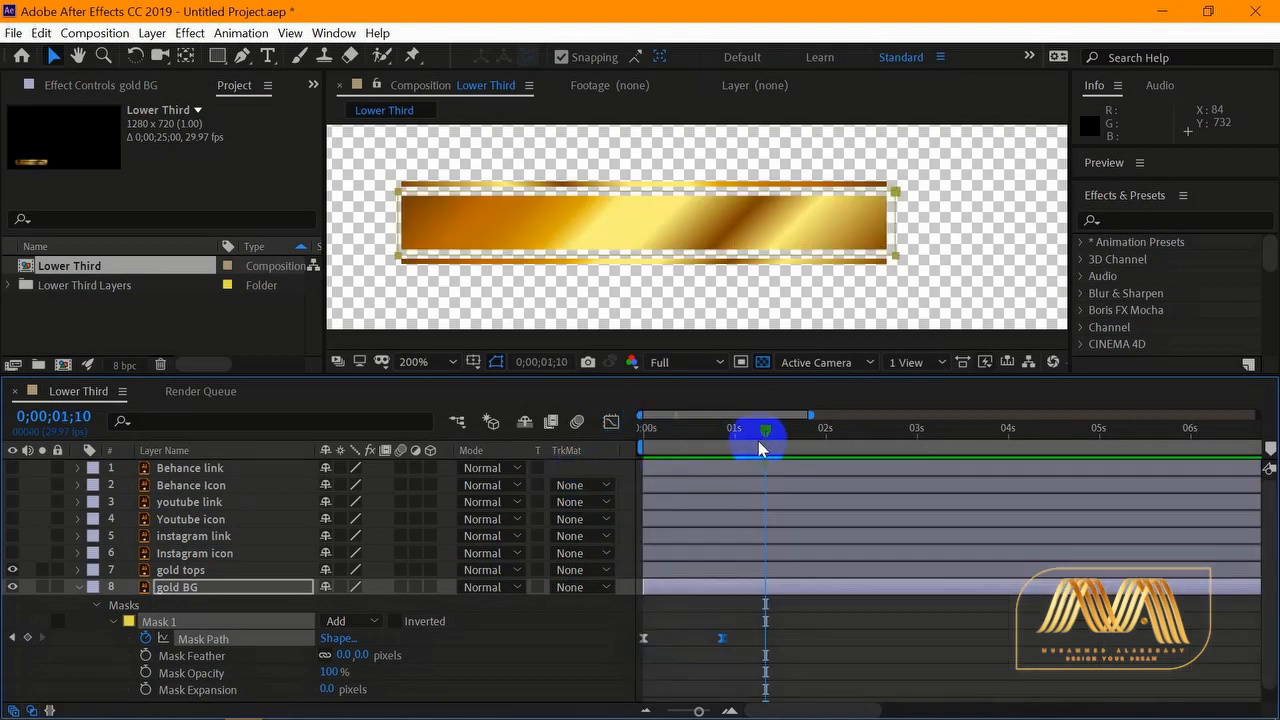
# - Return to 0 seconds and draw a rectangular mask on the gold tops layer enclosing both thin gold lines
pyautogui.moveTo(763, 432); pyautogui.dragTo(638, 437)
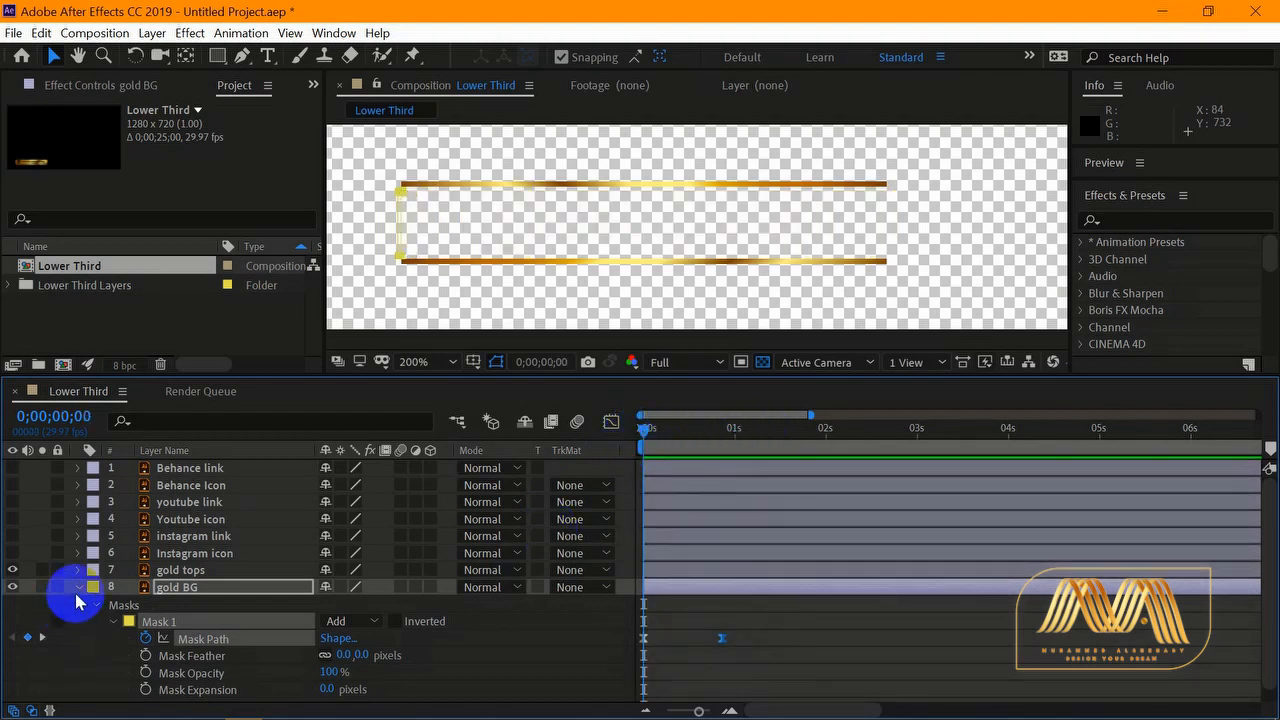
pyautogui.click(78, 588)
pyautogui.click(178, 570)
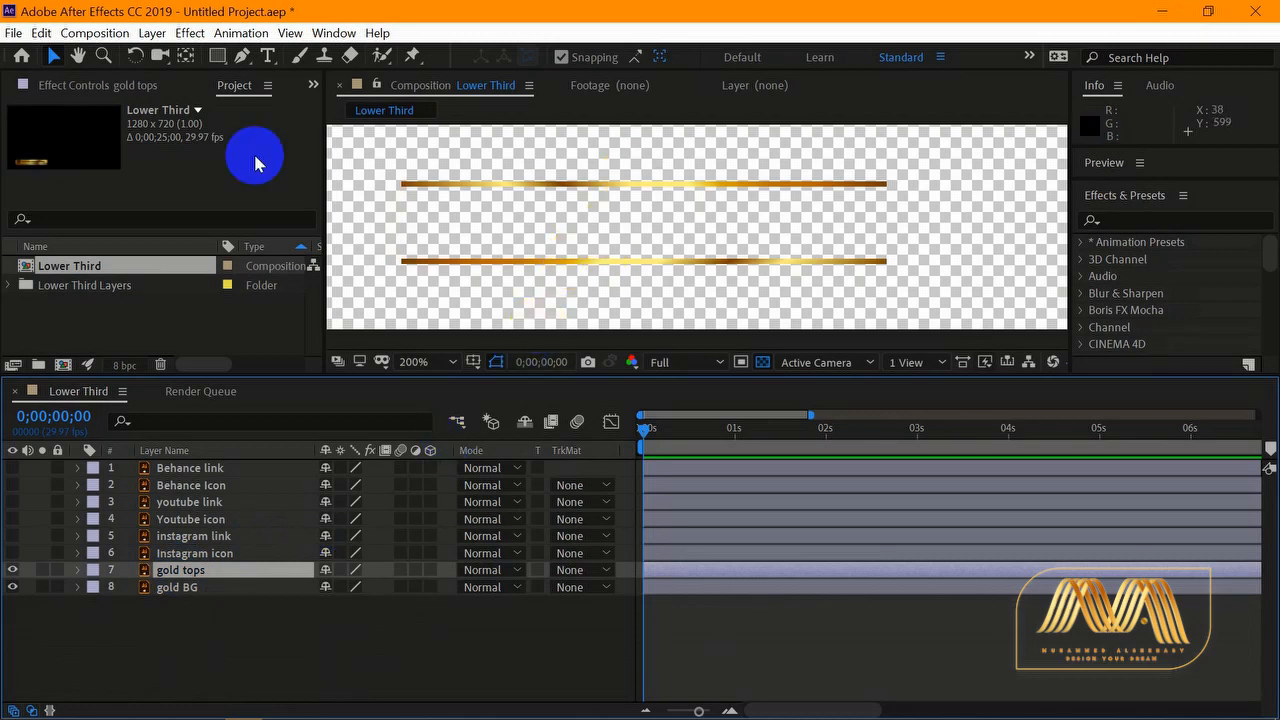
pyautogui.click(221, 59)
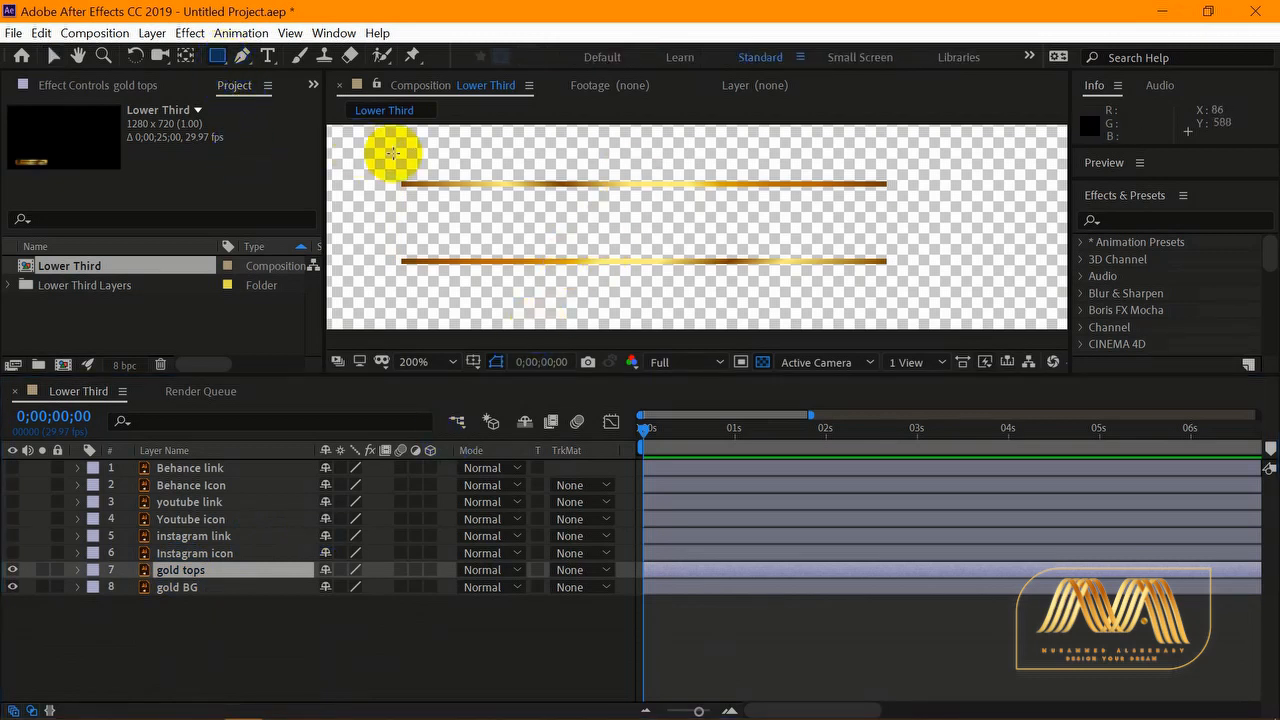
pyautogui.moveTo(395, 177); pyautogui.dragTo(898, 272)
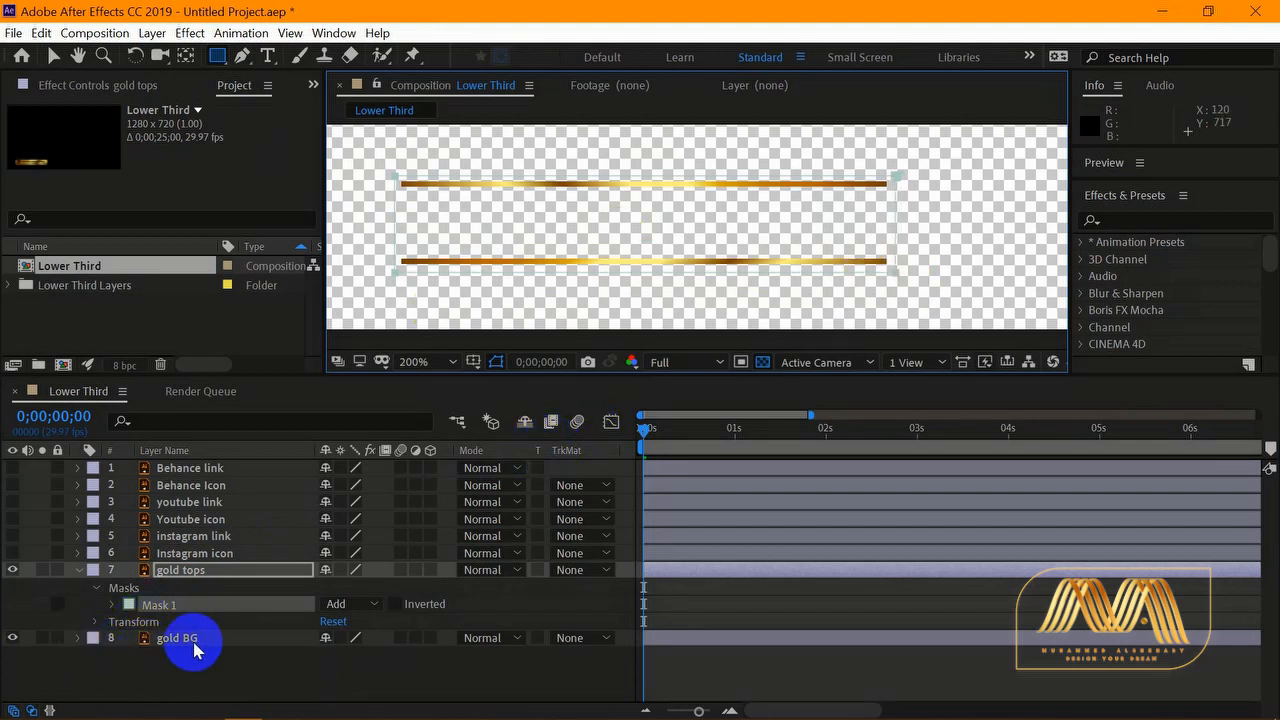
# - Add a Mask Path keyframe for the gold tops mask and move it to the 1-second mark
pyautogui.click(113, 605)
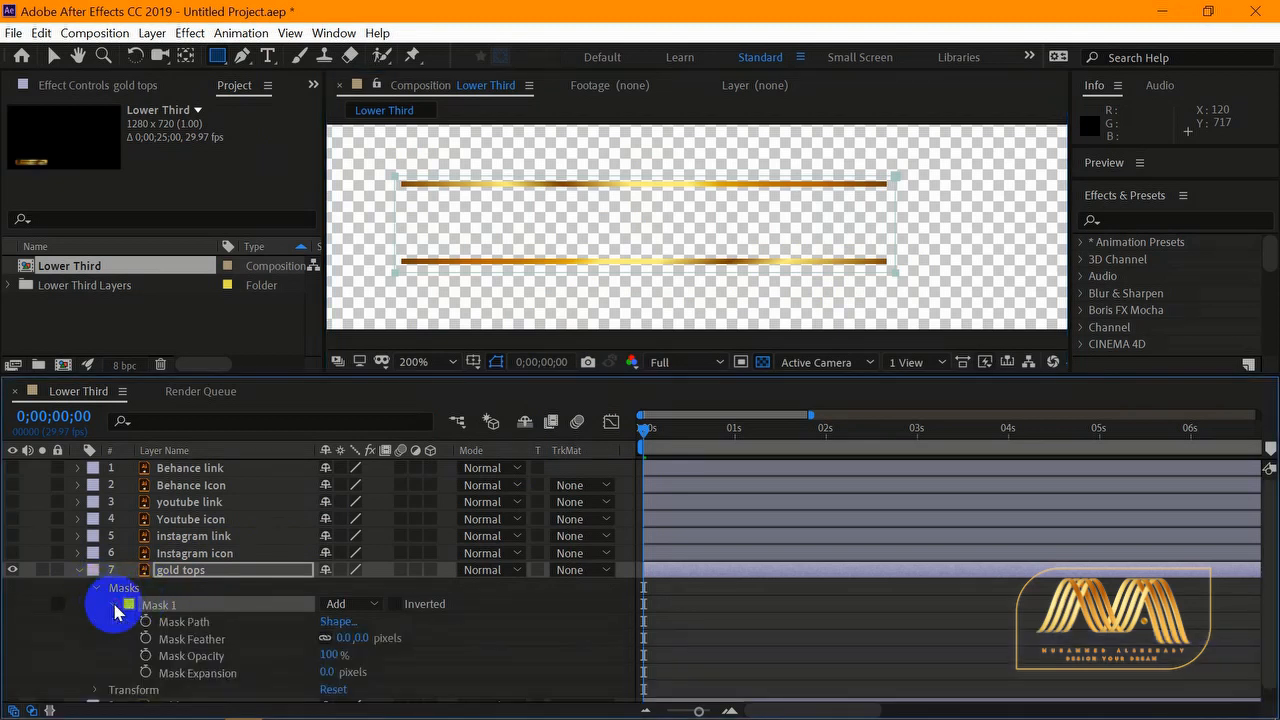
pyautogui.click(146, 622)
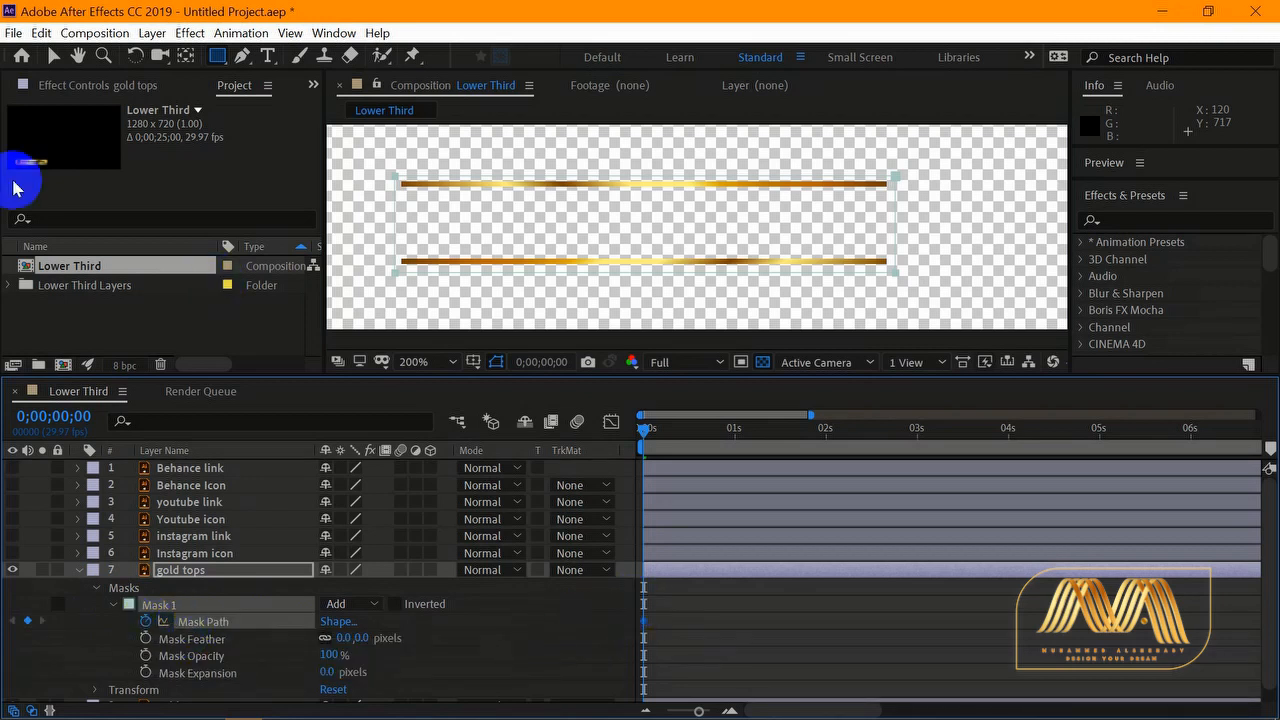
pyautogui.click(53, 55)
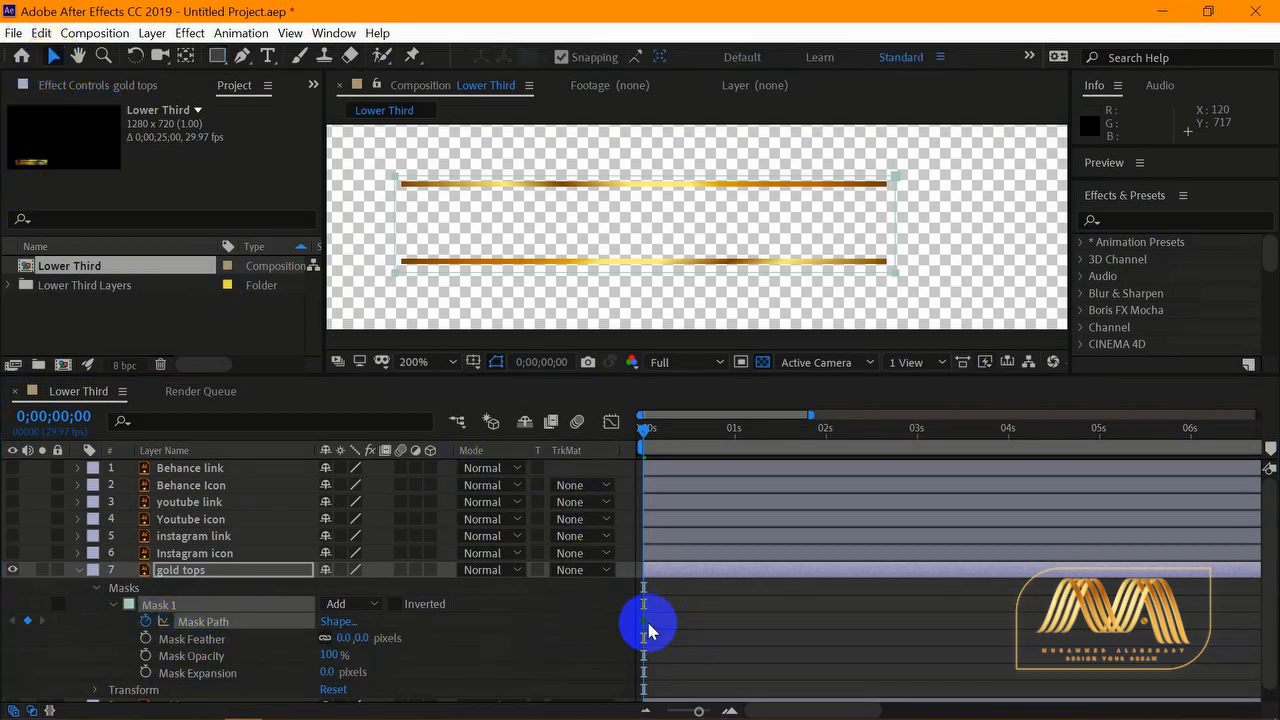
pyautogui.moveTo(645, 625); pyautogui.dragTo(715, 621)
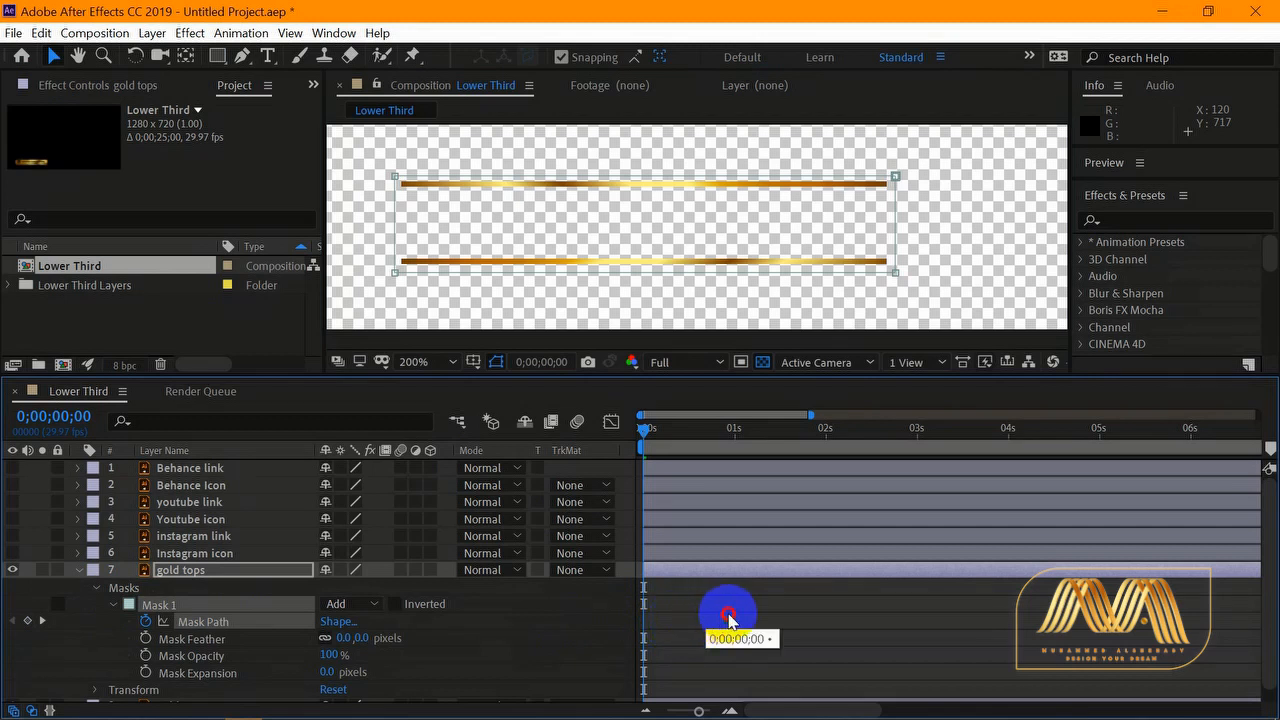
pyautogui.moveTo(735, 620); pyautogui.dragTo(734, 621)
pyautogui.click(53, 56)
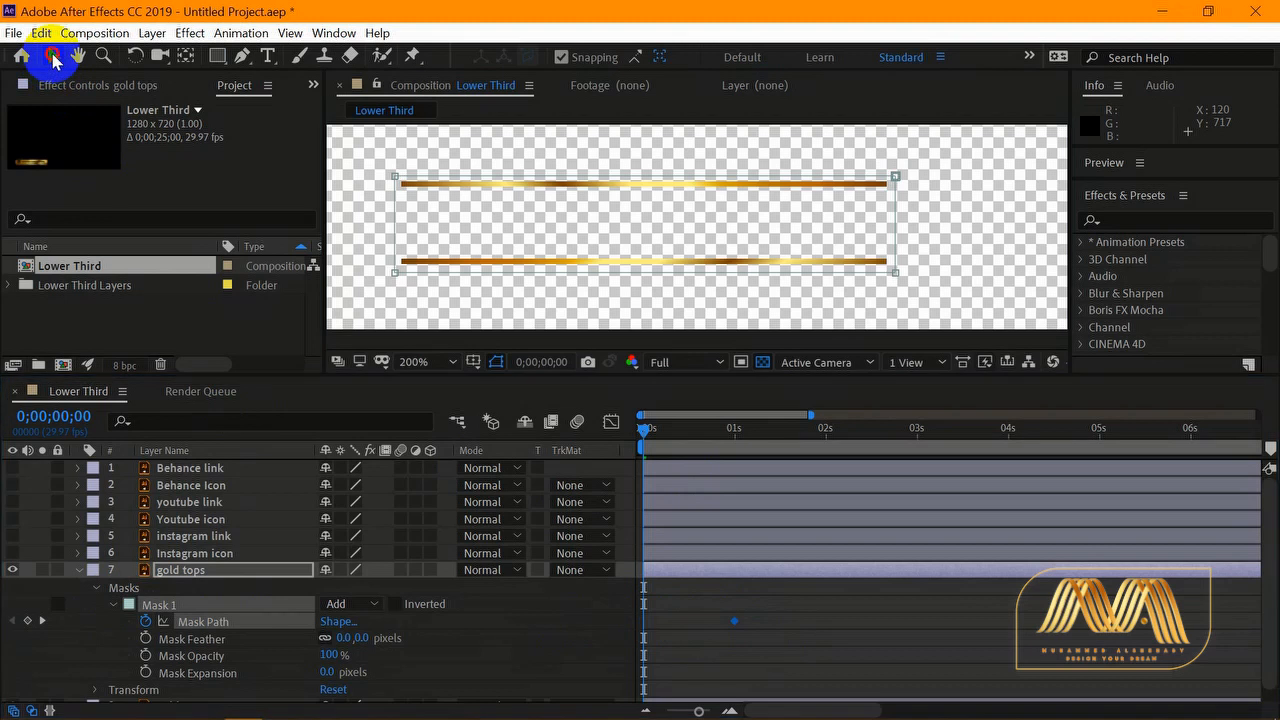
# - At 0 seconds, collapse the gold tops mask's left edge onto its right edge to hide both lines
pyautogui.click(394, 223)
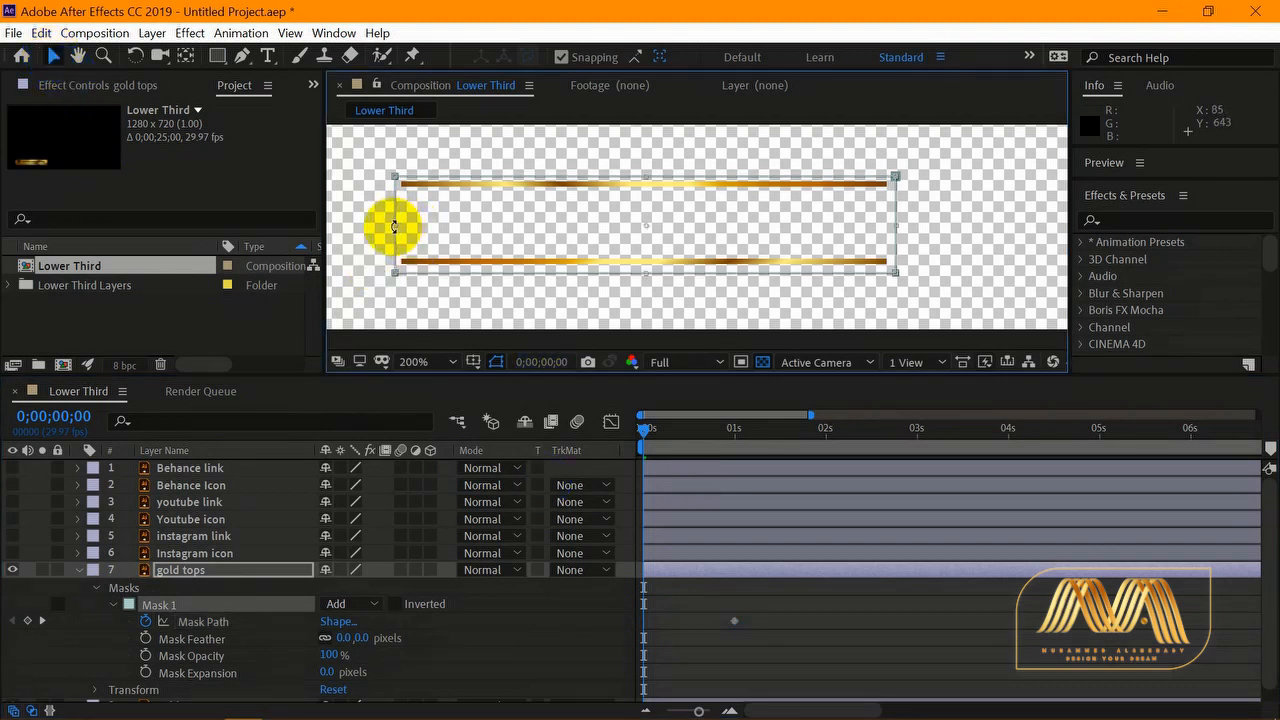
pyautogui.moveTo(395, 225); pyautogui.dragTo(469, 228)
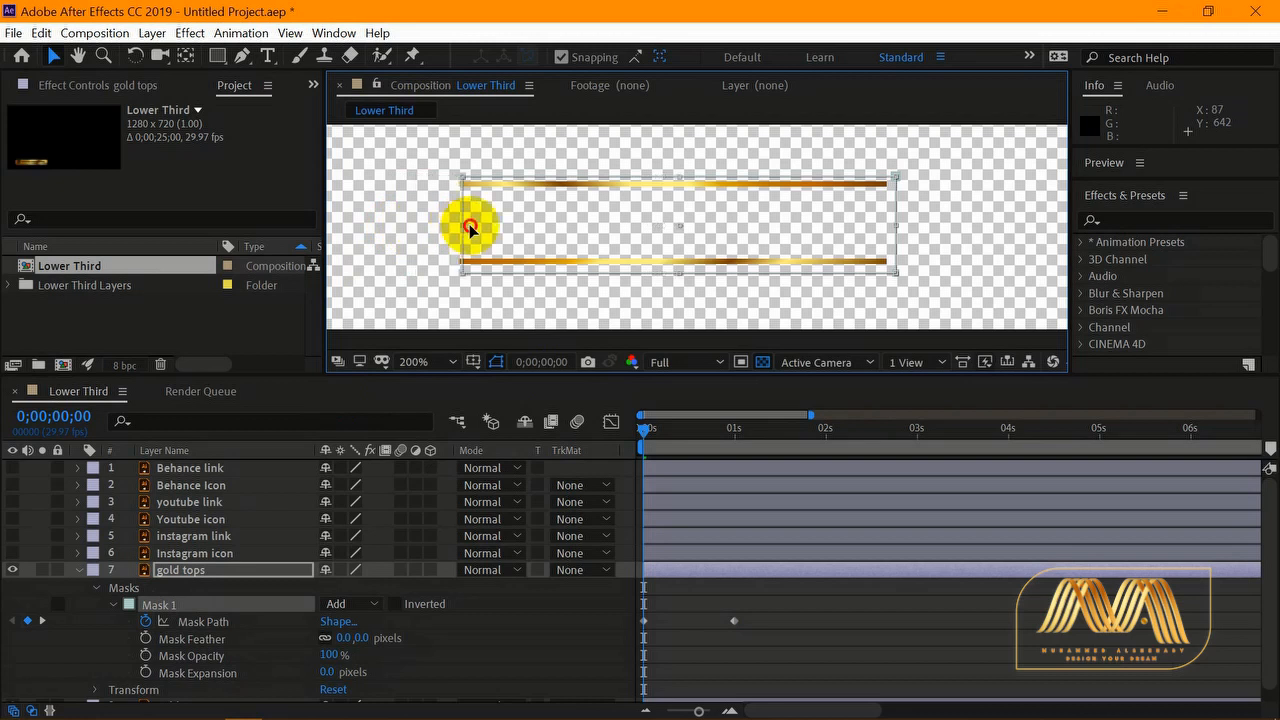
pyautogui.moveTo(578, 226); pyautogui.dragTo(894, 219)
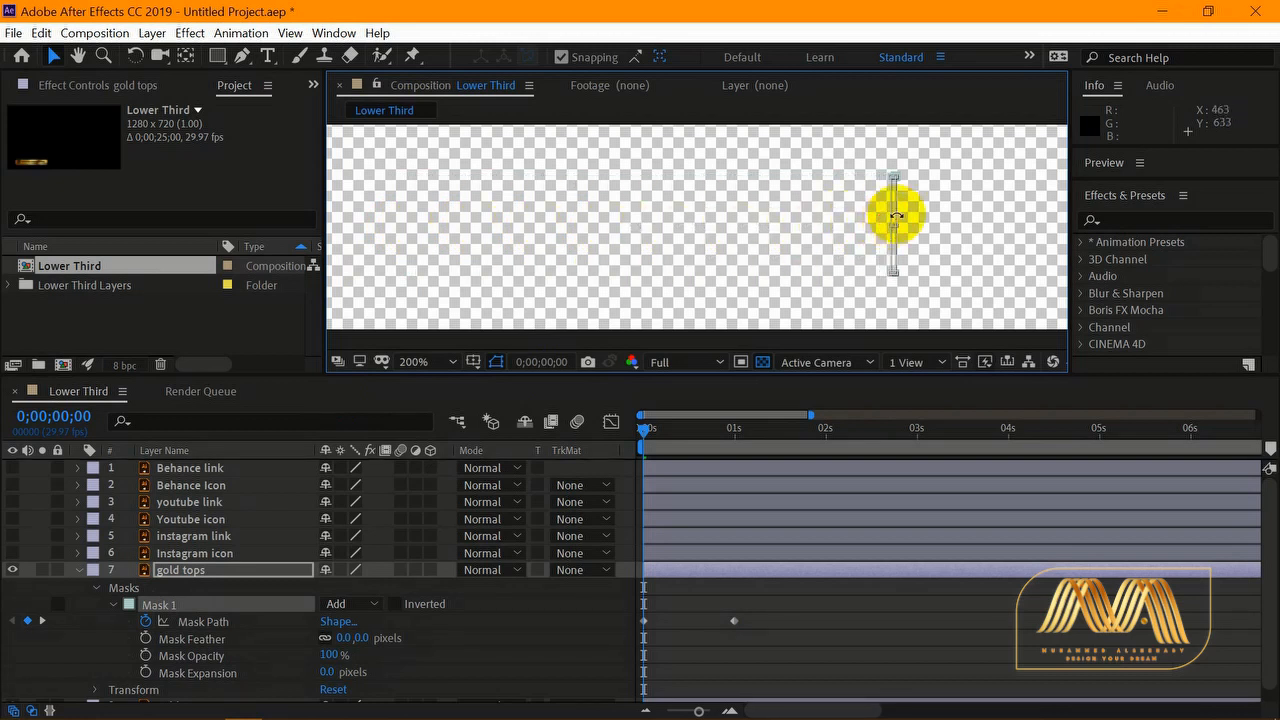
pyautogui.click(645, 428)
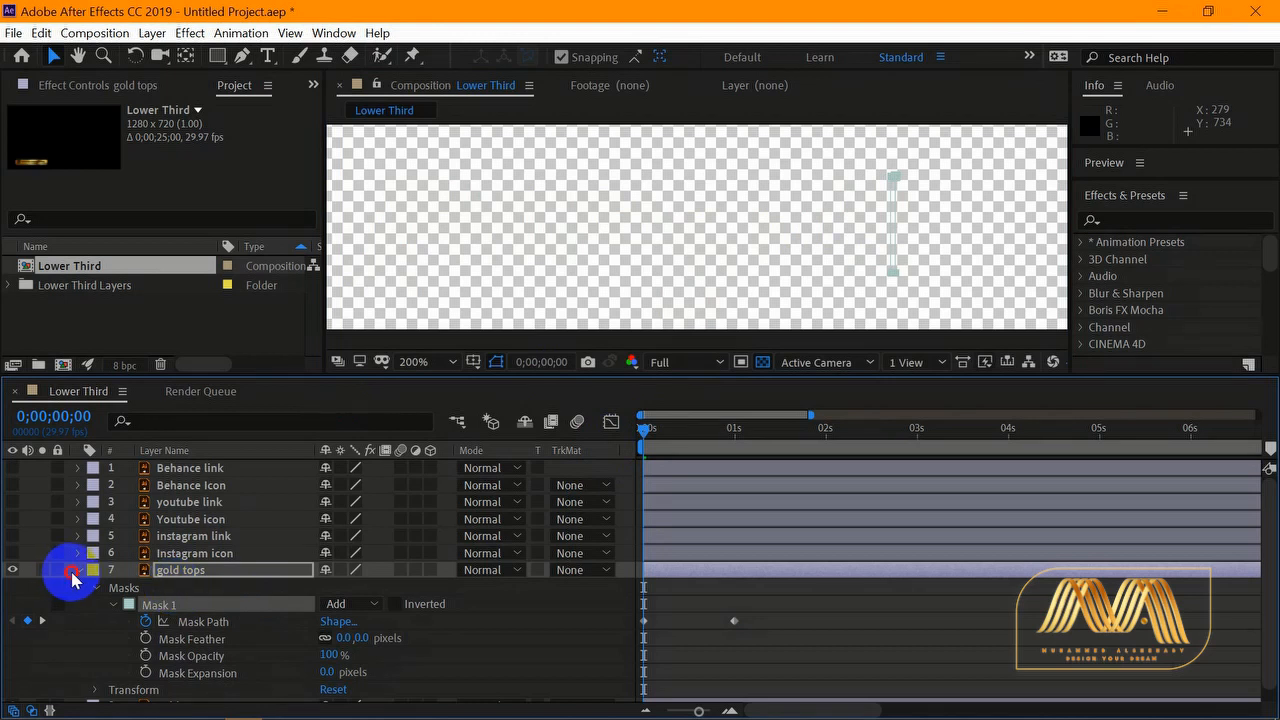
# - Align the gold tops end Mask Path keyframe with the gold BG one, and apply Easy Ease to both gold tops keyframes
pyautogui.click(77, 571)
pyautogui.keyDown('shift'); pyautogui.click(215, 588); pyautogui.keyUp('shift')
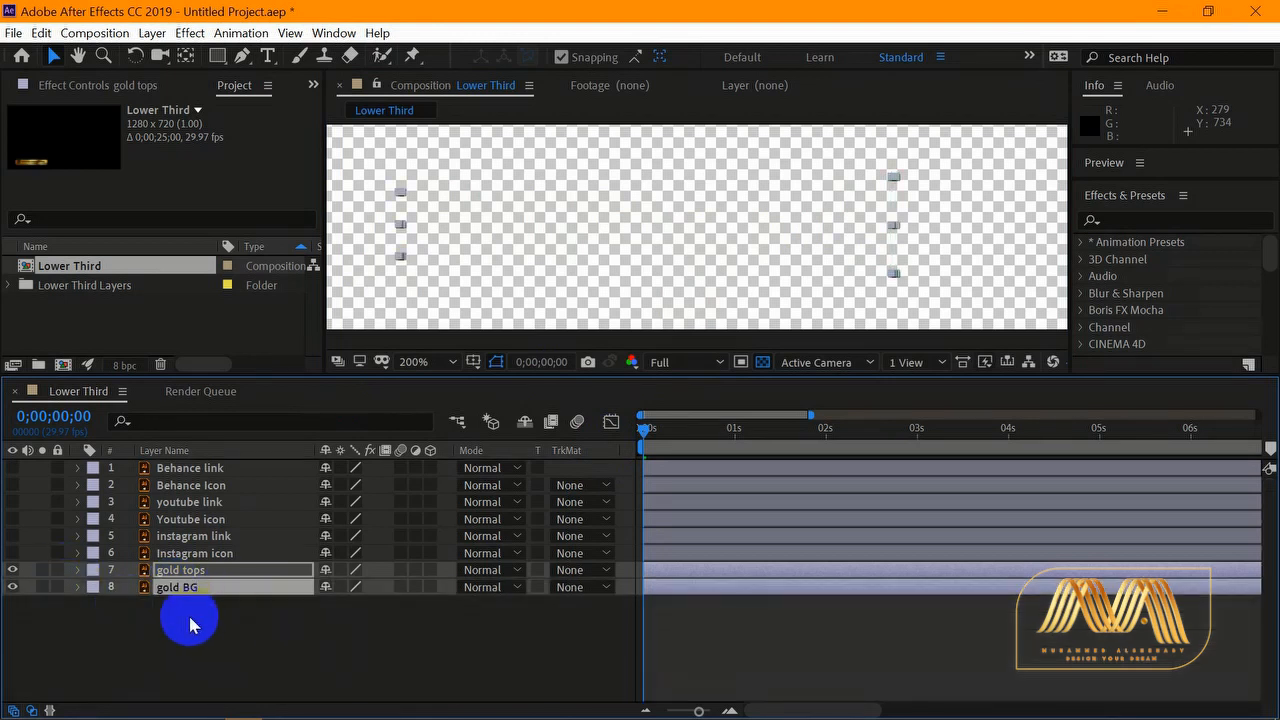
pyautogui.press('m')
pyautogui.moveTo(734, 604)
pyautogui.mouseDown()
pyautogui.moveTo(640, 608)
pyautogui.moveTo(723, 604)
pyautogui.mouseUp()
pyautogui.rightClick(723, 604)
pyautogui.moveTo(830, 593)
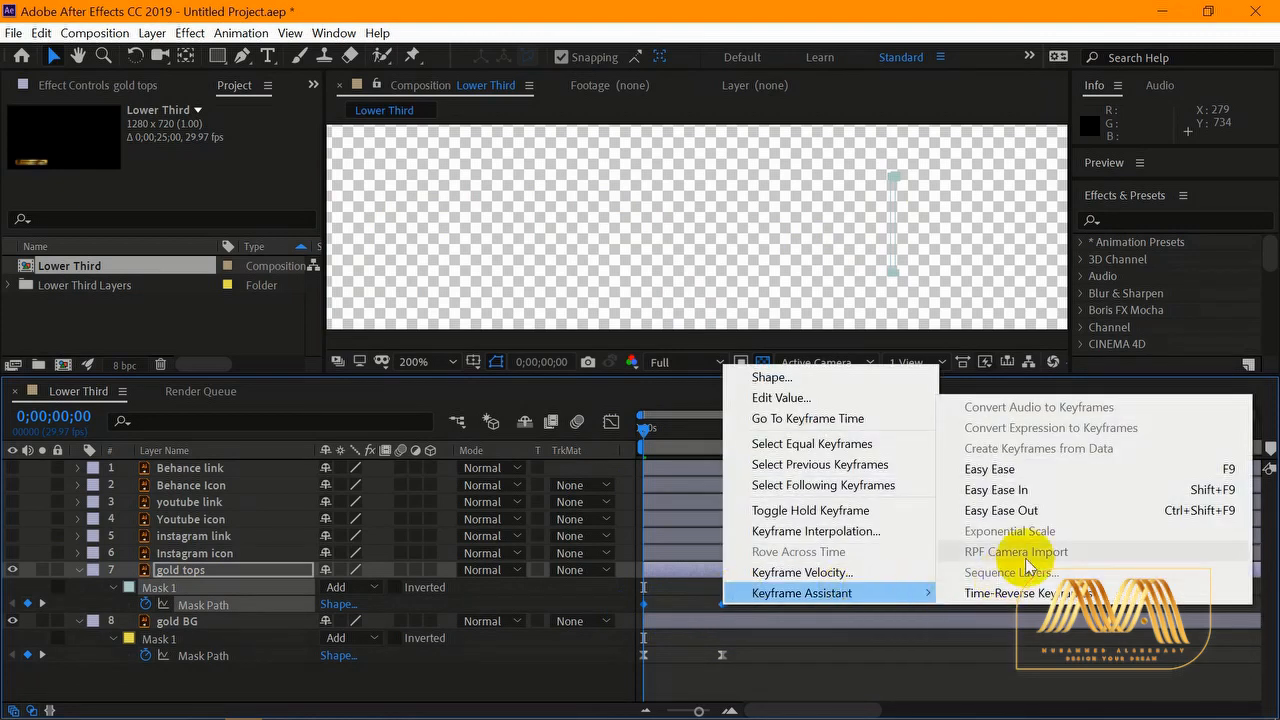
pyautogui.click(1033, 477)
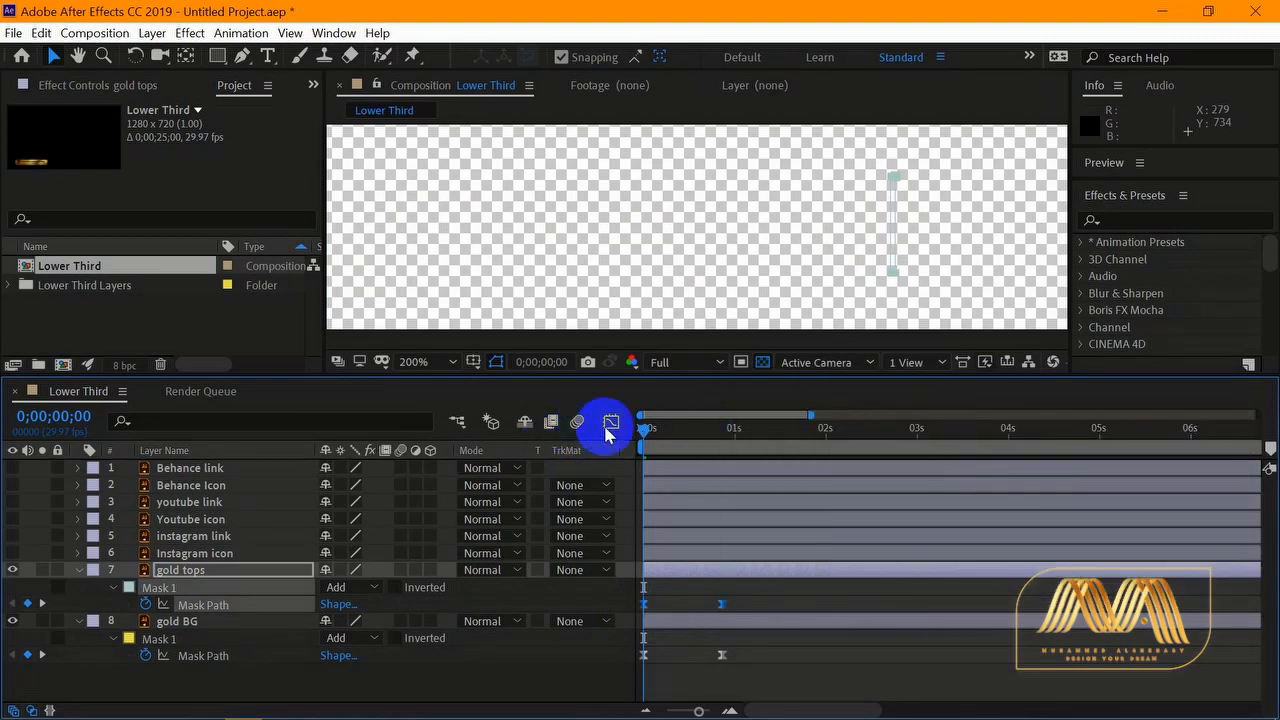
# - Reshape the gold tops Mask Path speed graph by adjusting the last keyframe's ease handle
pyautogui.click(611, 421)
pyautogui.click(720, 583)
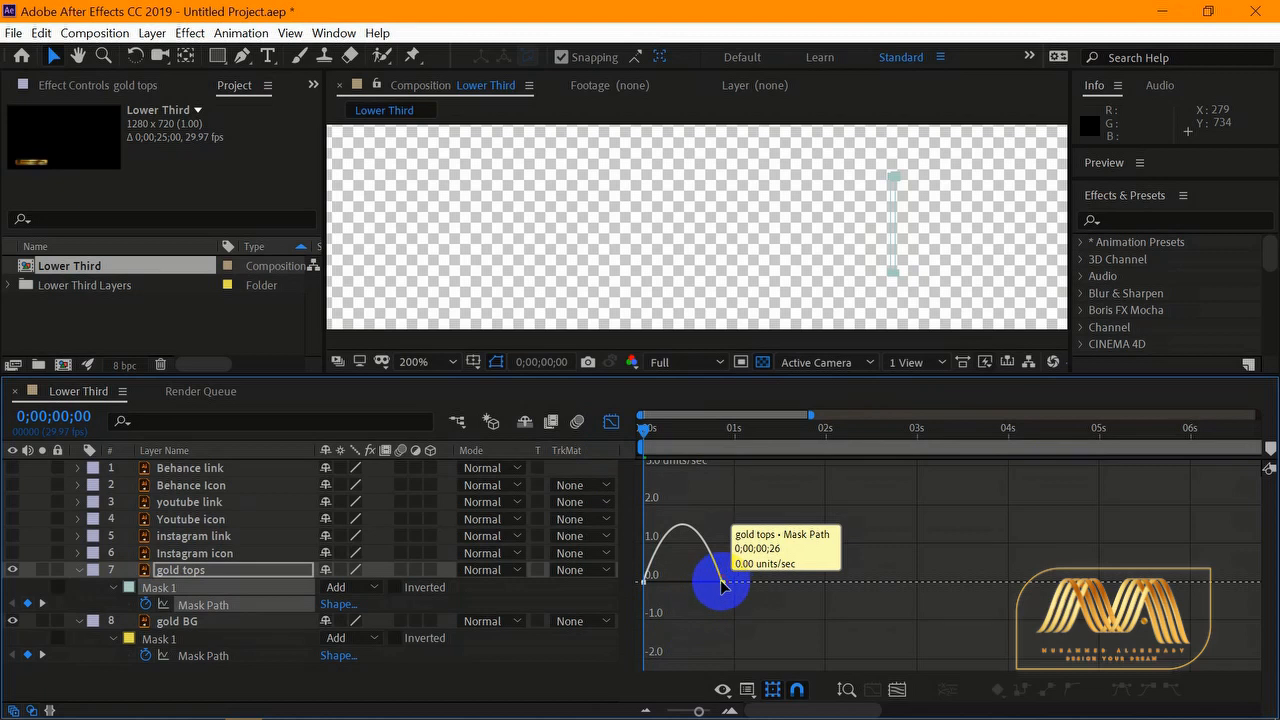
pyautogui.moveTo(655, 585); pyautogui.dragTo(672, 586)
pyautogui.click(611, 421)
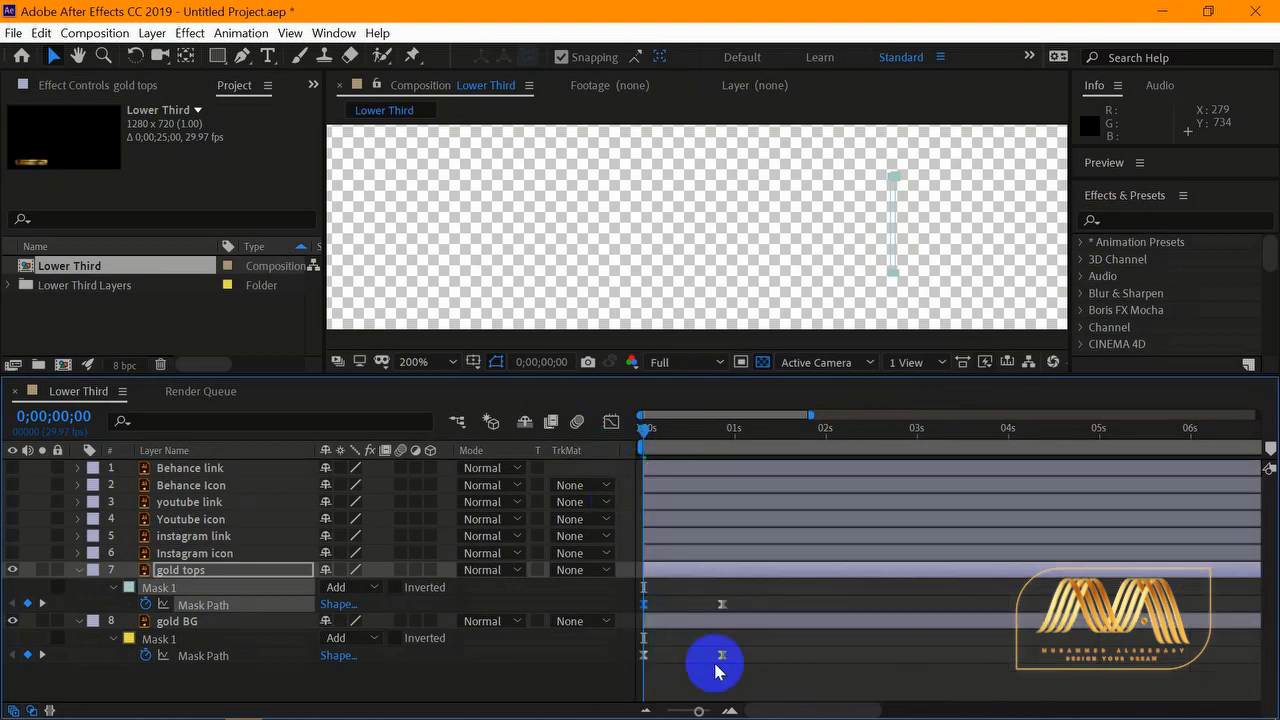
# - Check the gold BG Mask Path speed graph and preview both gold reveals together
pyautogui.click(645, 657)
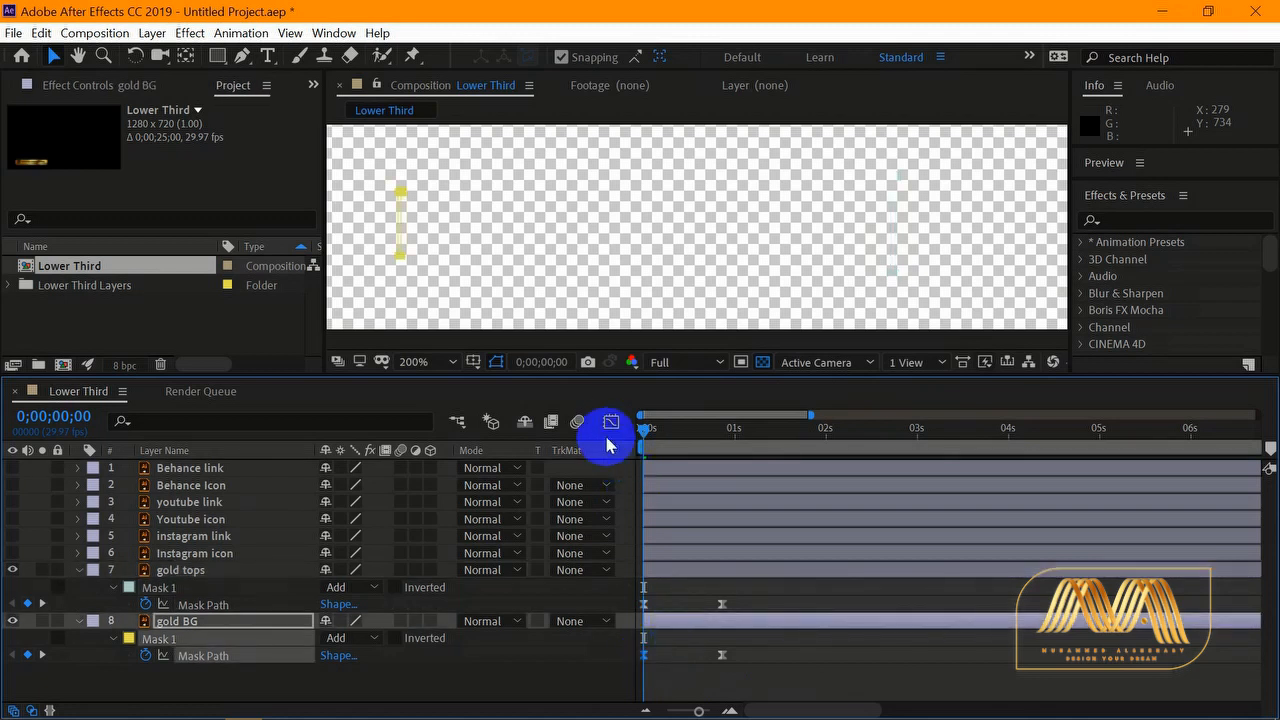
pyautogui.click(611, 424)
pyautogui.click(609, 421)
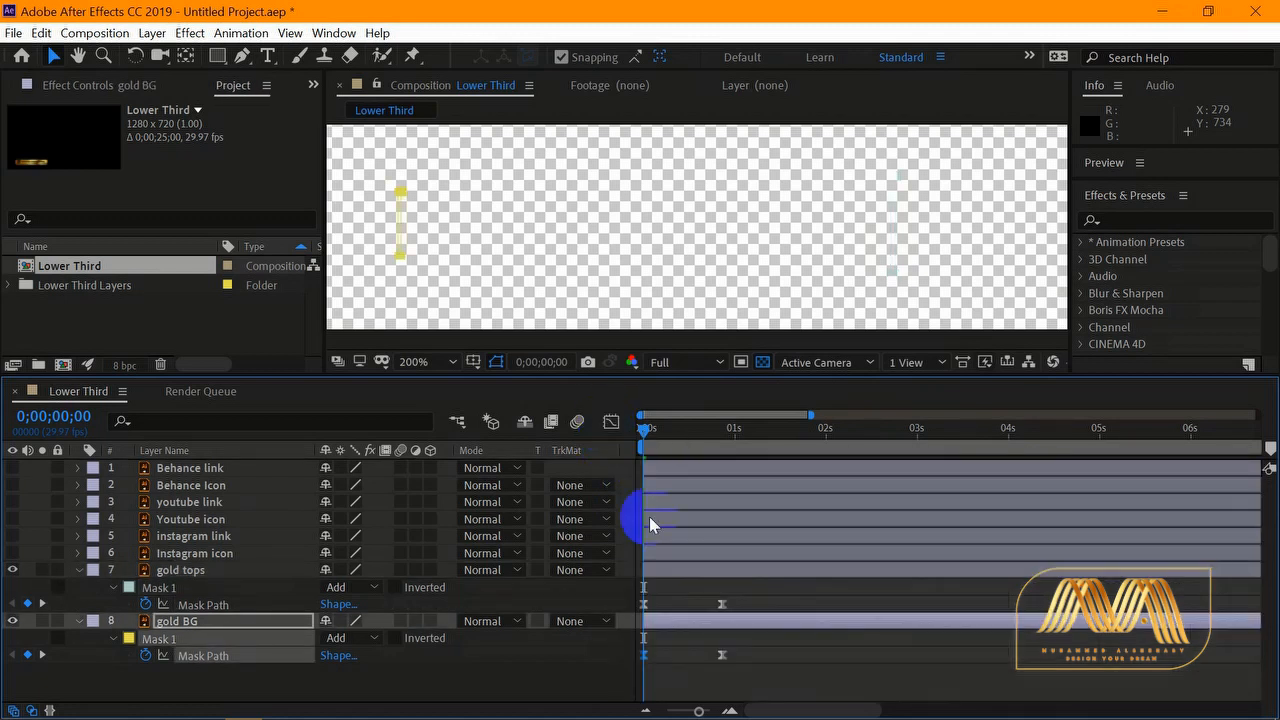
pyautogui.press('space')
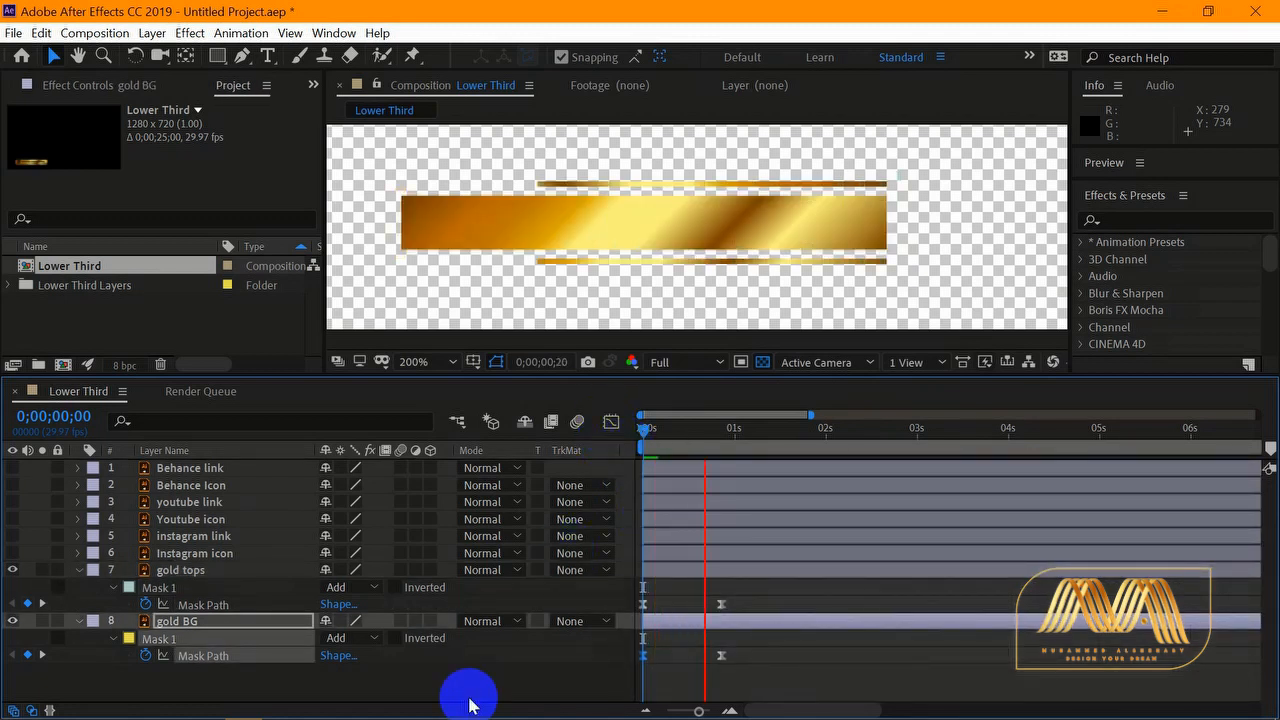
pyautogui.click(578, 682)
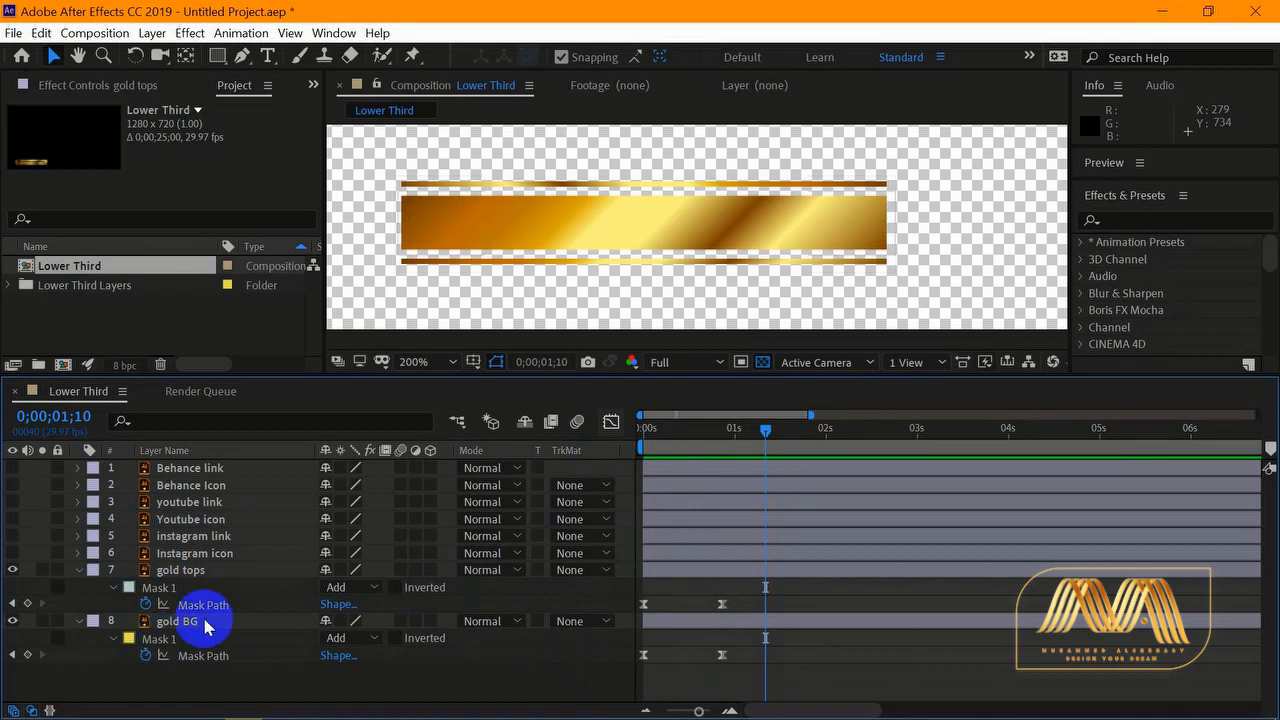
# - Move the Instagram icon layer's anchor point to the centre of the Instagram icon
pyautogui.click(114, 589)
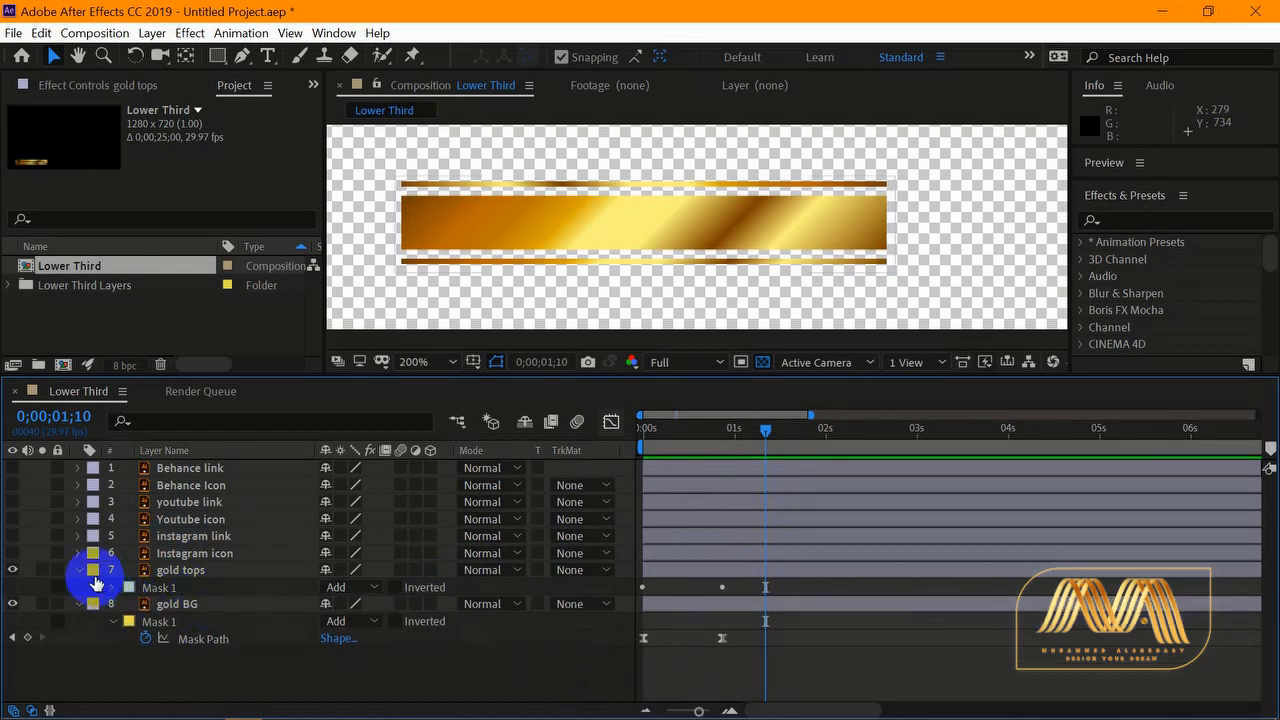
pyautogui.click(78, 569)
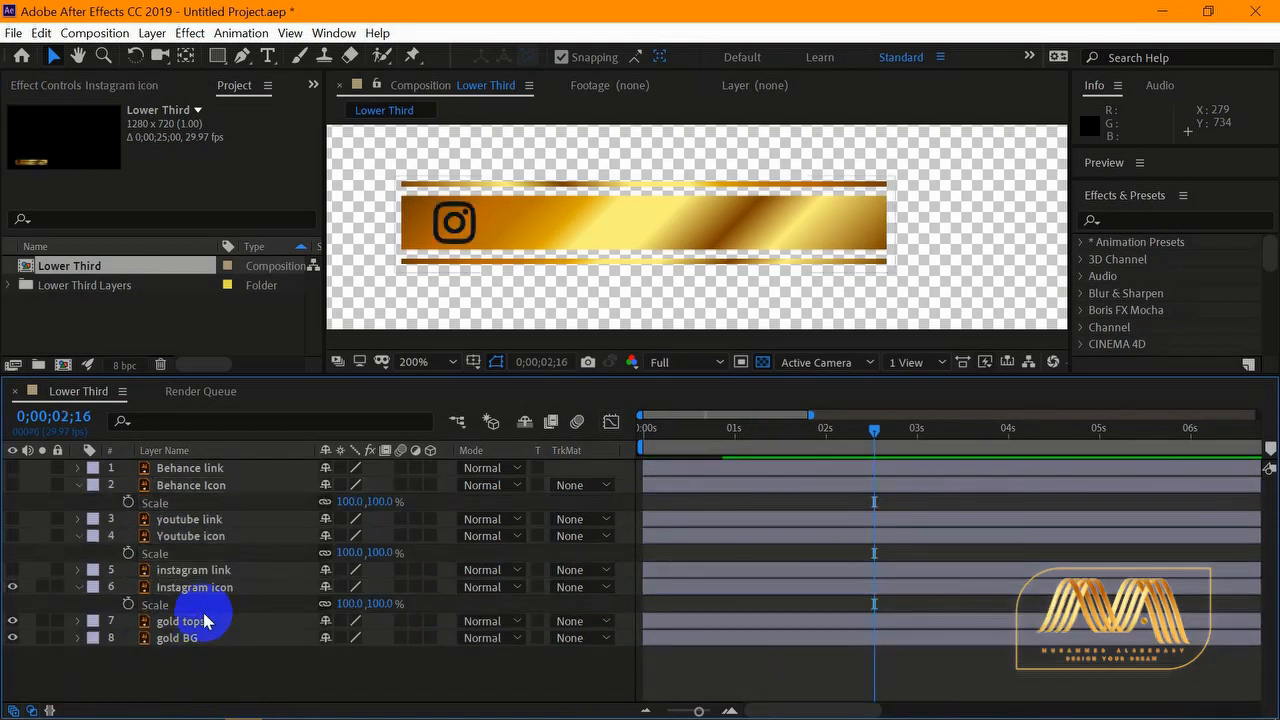
pyautogui.click(245, 587)
pyautogui.scroll(-2, 823, 211)
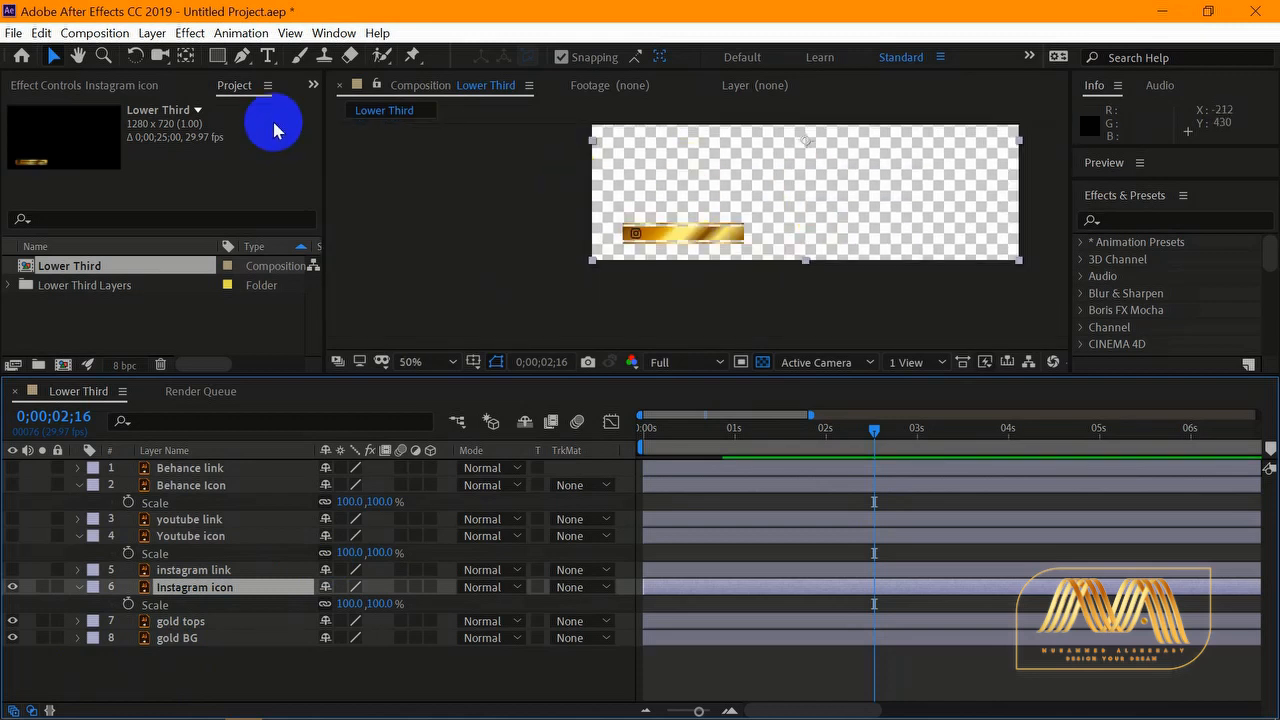
pyautogui.click(185, 55)
pyautogui.moveTo(800, 145); pyautogui.dragTo(637, 235)
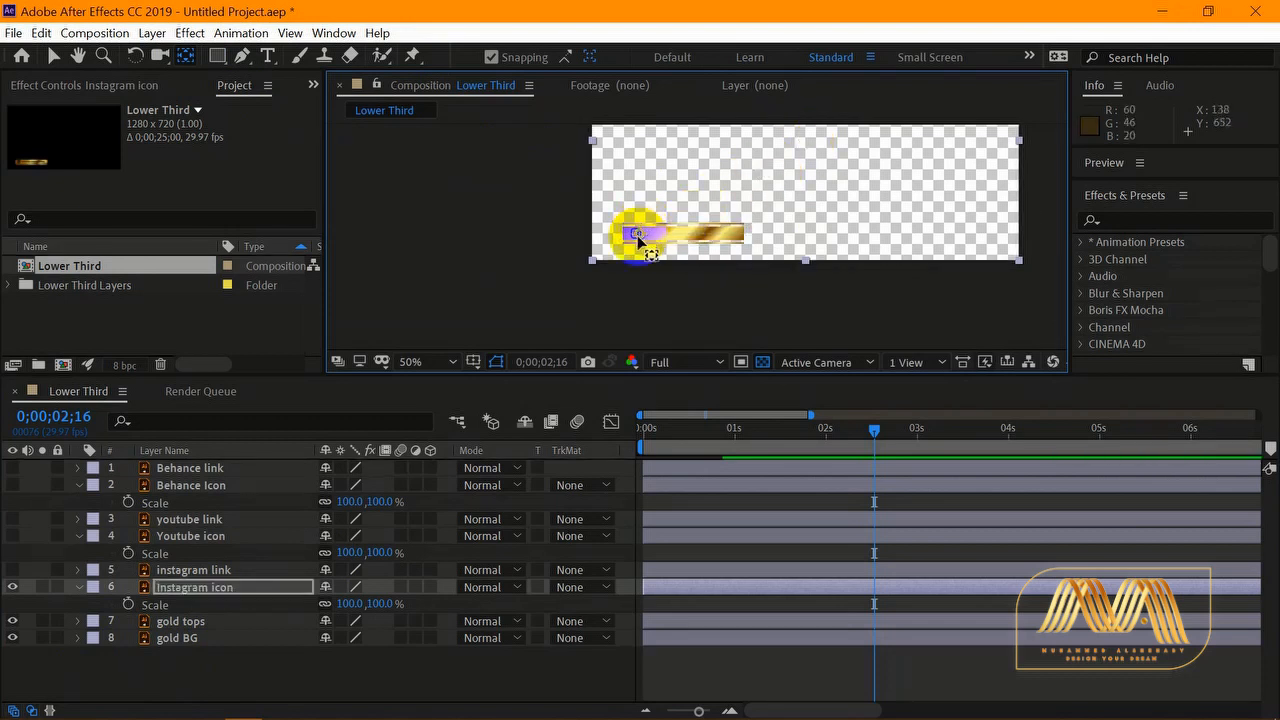
pyautogui.scroll(4, 638, 239)
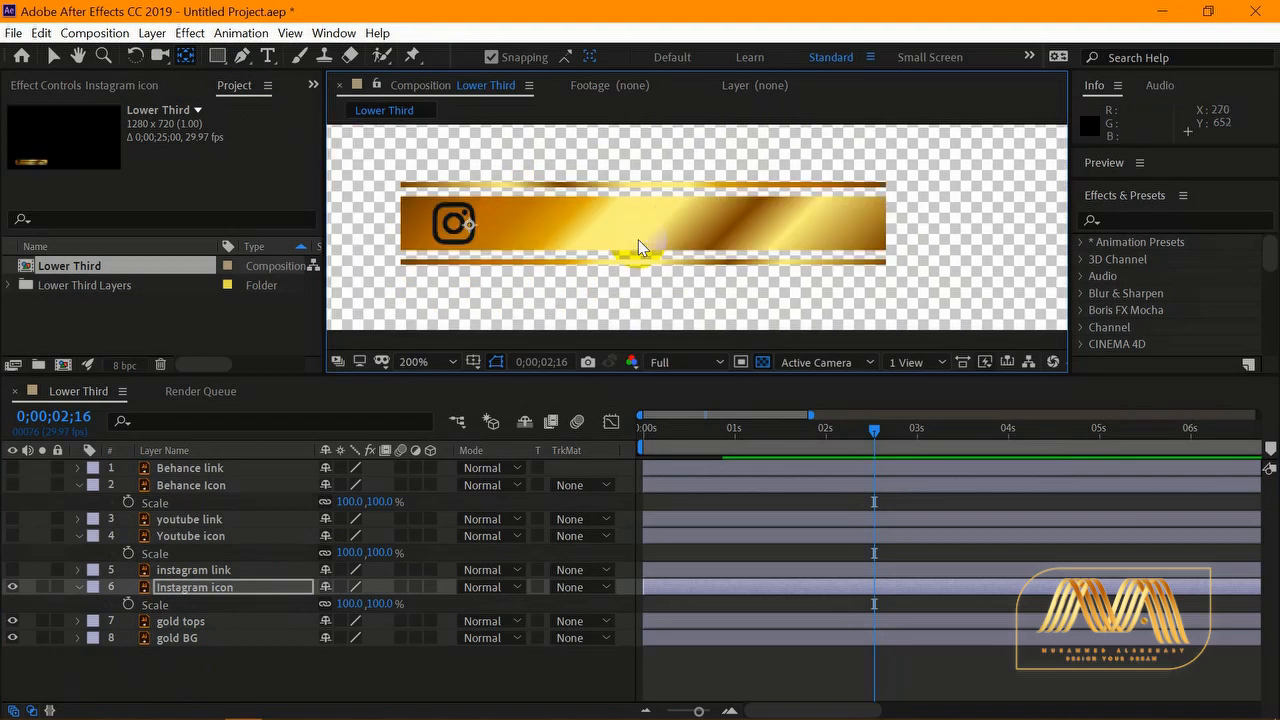
pyautogui.press('v')
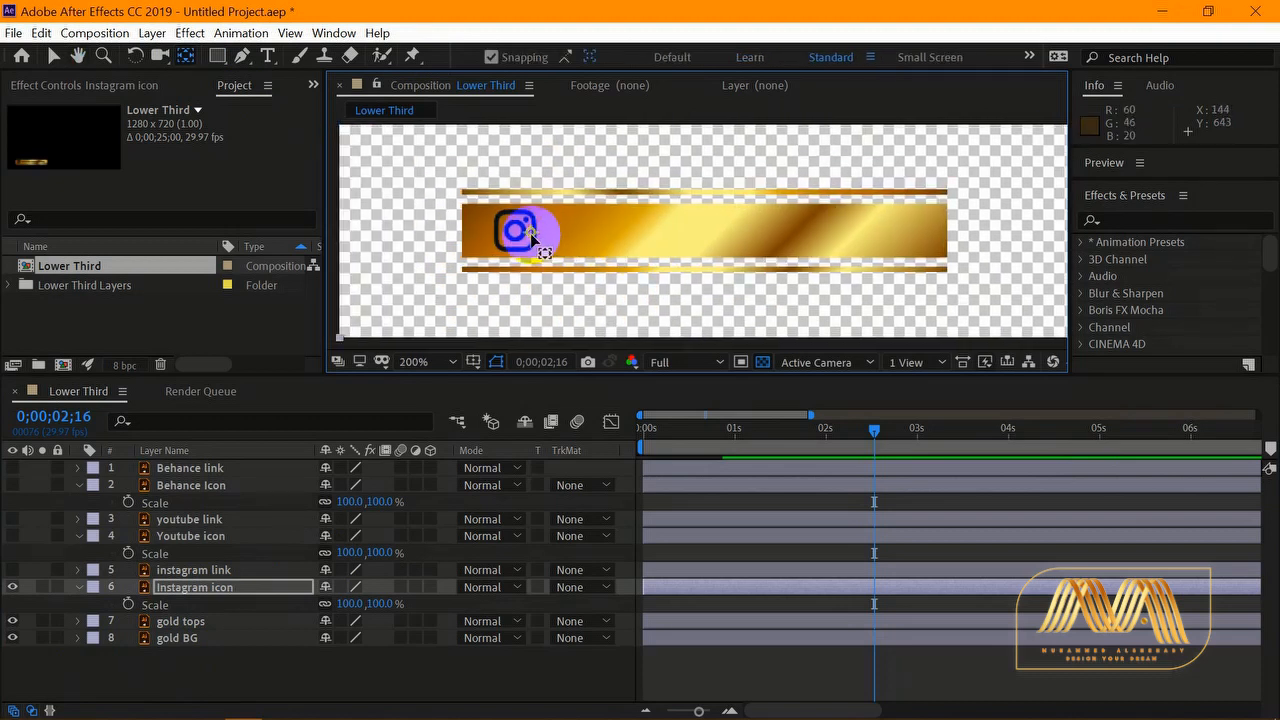
pyautogui.click(512, 235)
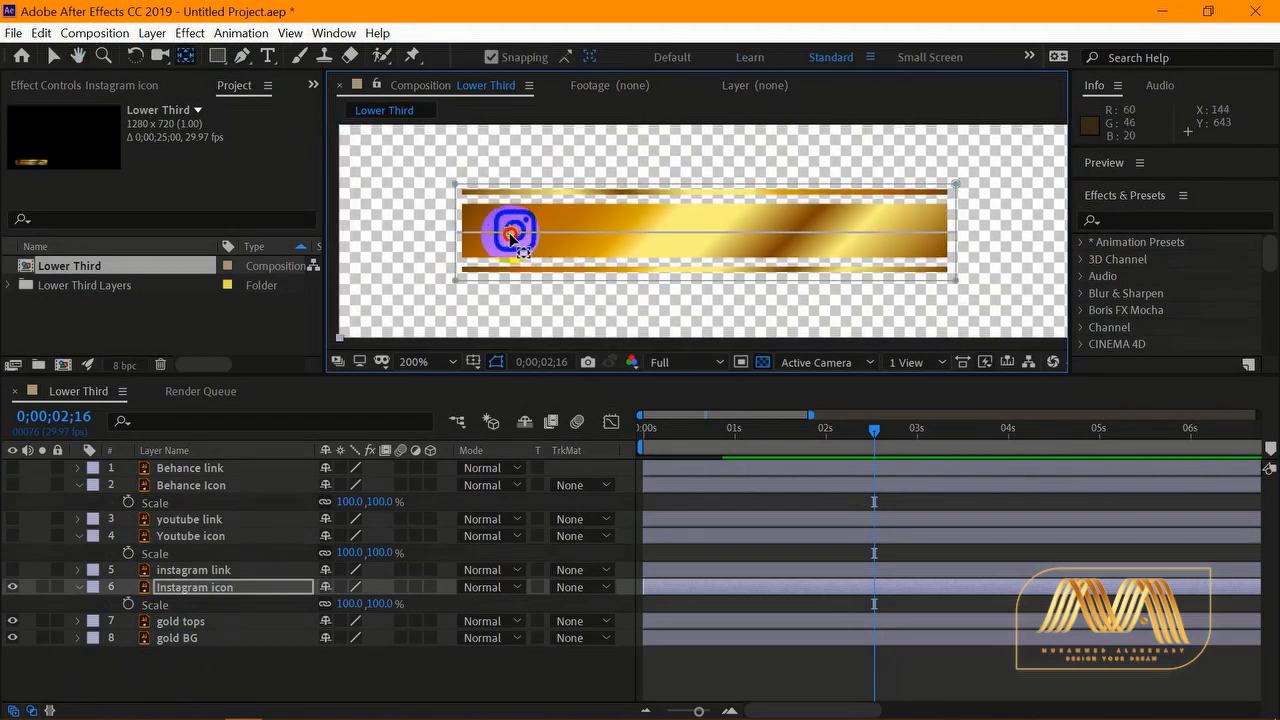
pyautogui.moveTo(512, 235); pyautogui.dragTo(514, 232)
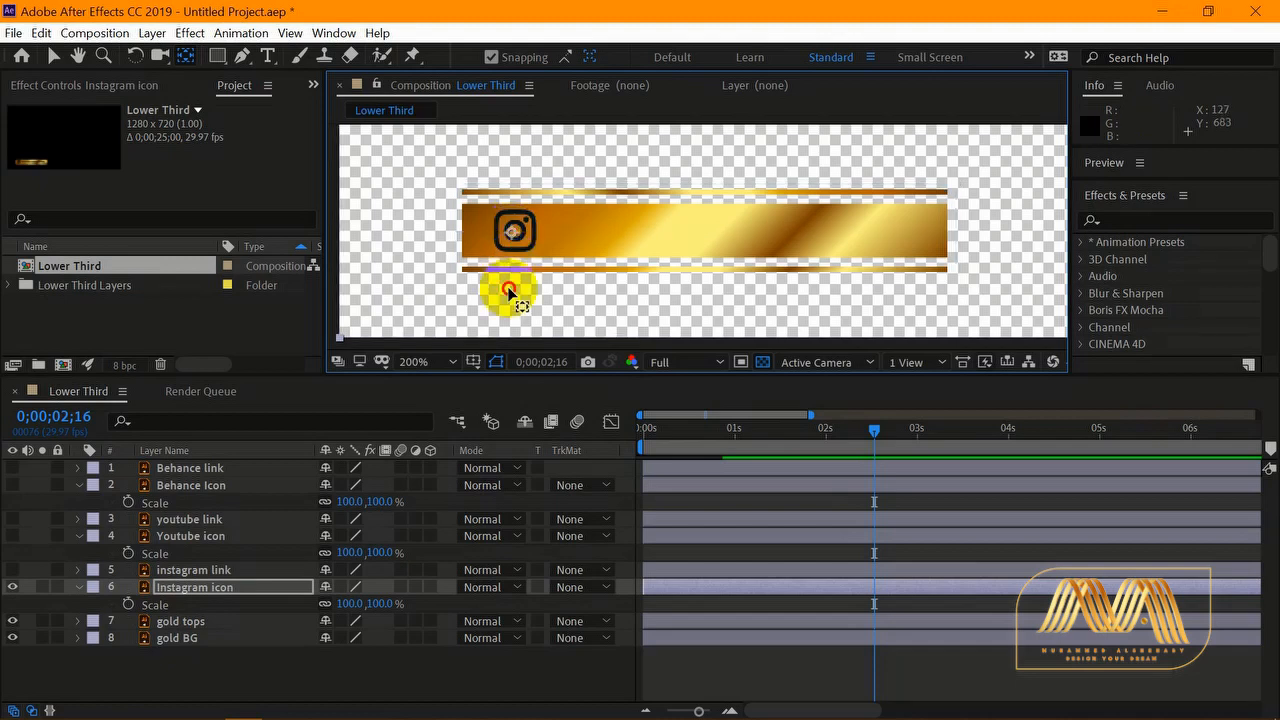
# - Show the Youtube icon instead of the Instagram icon, and move its anchor point to the icon's centre at about 130, 641
pyautogui.click(13, 587)
pyautogui.click(220, 536)
pyautogui.click(13, 536)
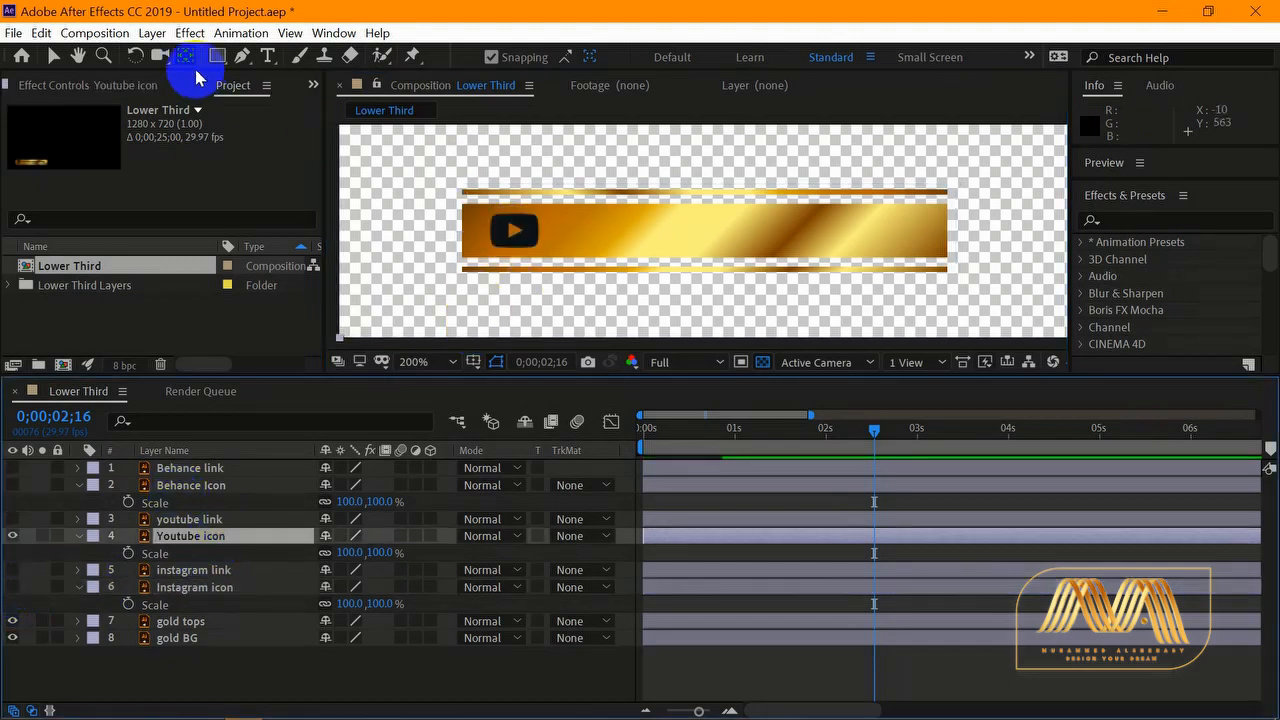
pyautogui.scroll(-1, 704, 222)
pyautogui.press('h')
pyautogui.moveTo(790, 197); pyautogui.dragTo(727, 284)
pyautogui.press('y')
pyautogui.moveTo(882, 140); pyautogui.dragTo(543, 327)
# - Hide the Youtube icon, centre the Behance icon's anchor point on its artwork at about 130, 641, and hide that layer again
pyautogui.click(13, 536)
pyautogui.click(170, 485)
pyautogui.click(13, 485)
pyautogui.moveTo(883, 140); pyautogui.dragTo(534, 323)
pyautogui.click(13, 485)
# - Collapse all expanded layer properties and preview the gold bar and lines reveal from 0 seconds
pyautogui.click(365, 676)
pyautogui.press('u')
pyautogui.press('u')
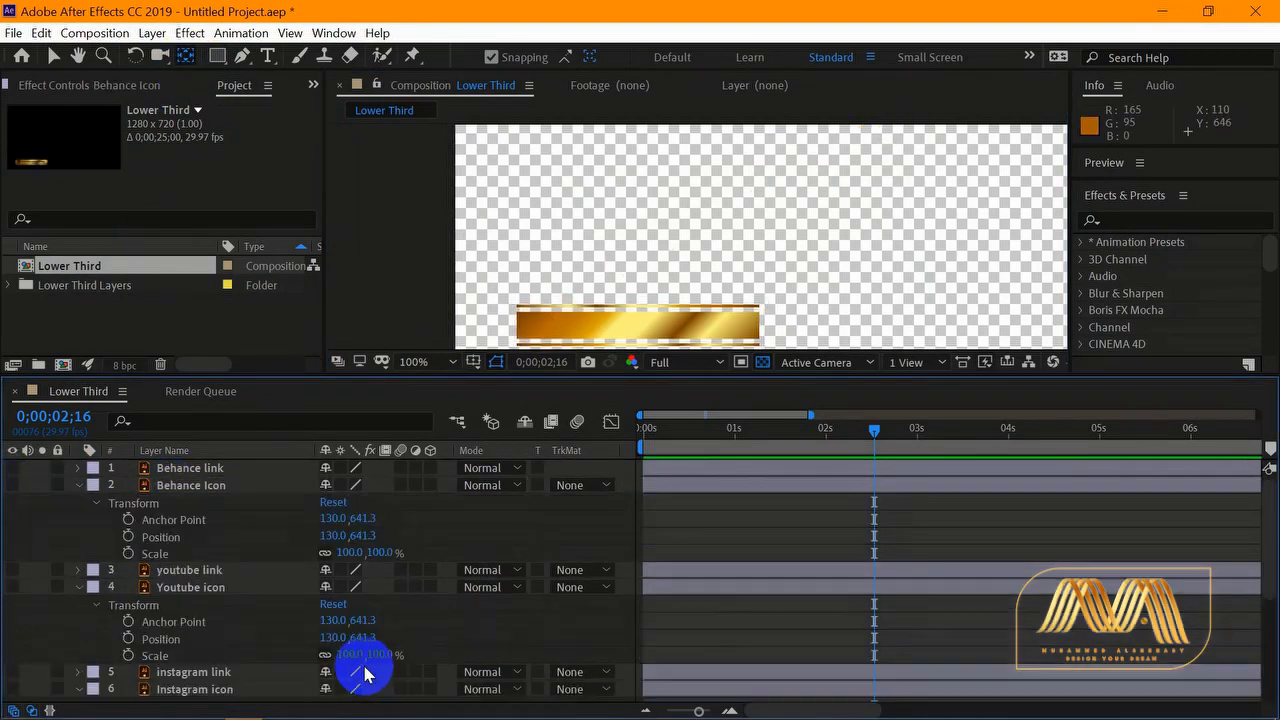
pyautogui.press('u')
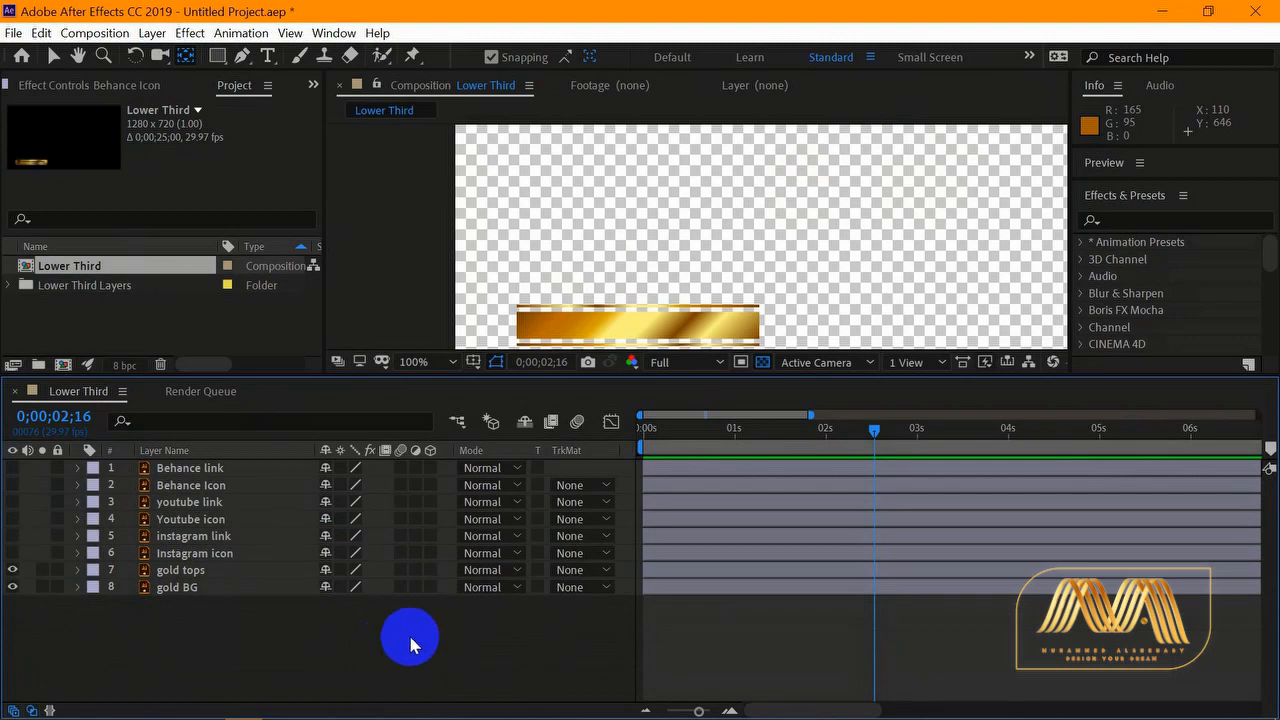
pyautogui.moveTo(872, 436); pyautogui.dragTo(621, 456)
pyautogui.press('space')
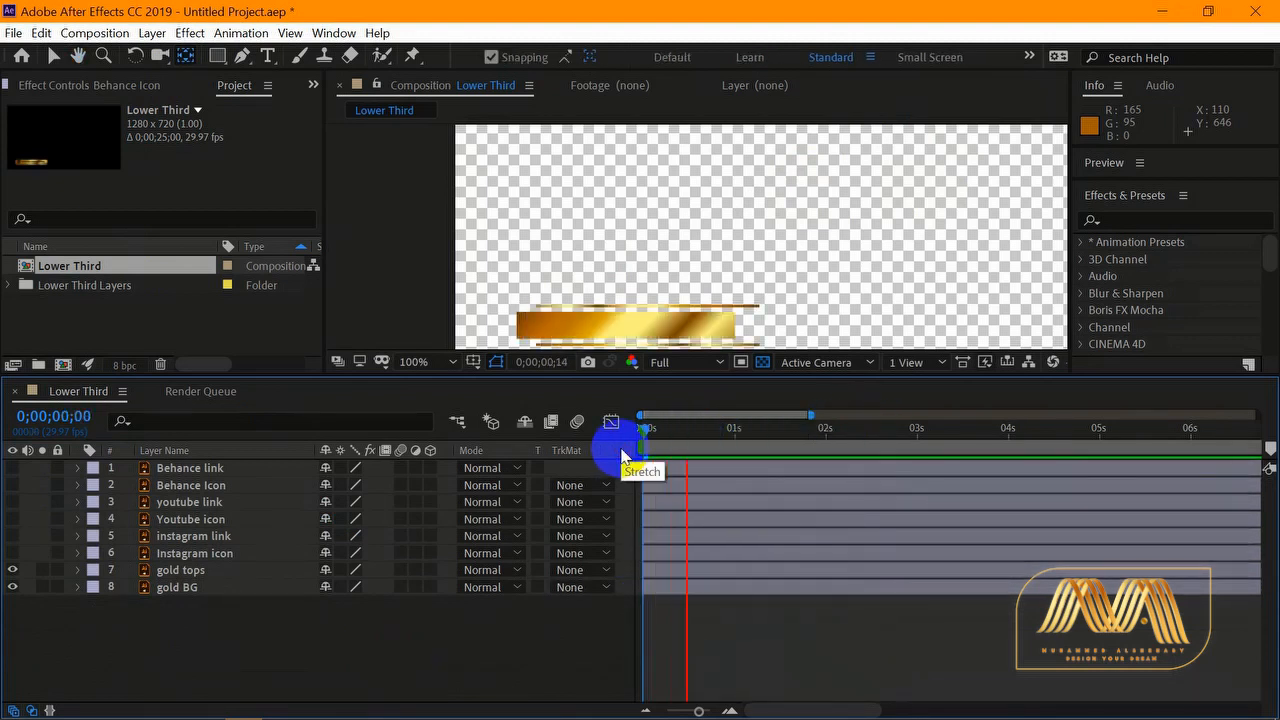
pyautogui.press('space')
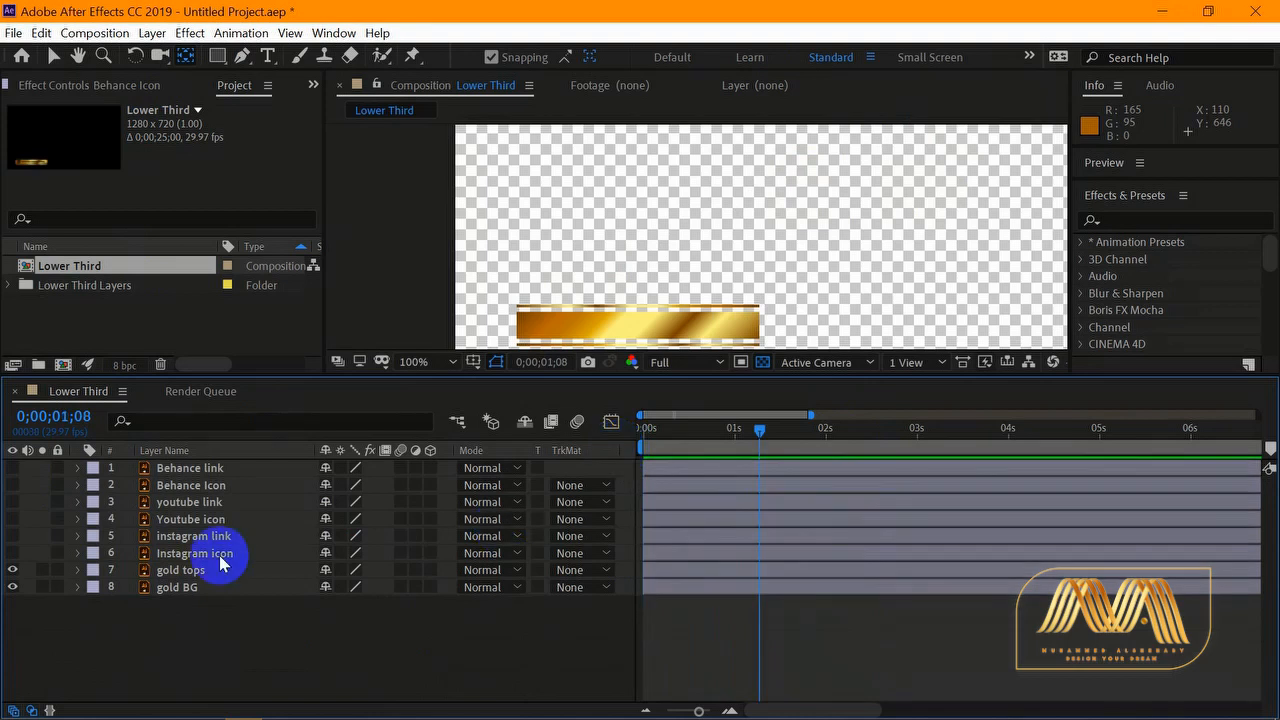
# - Show the Instagram icon and start Scale keyframes at 0% on the Instagram, Youtube and Behance icon layers at 0;00;01;08
pyautogui.click(157, 555)
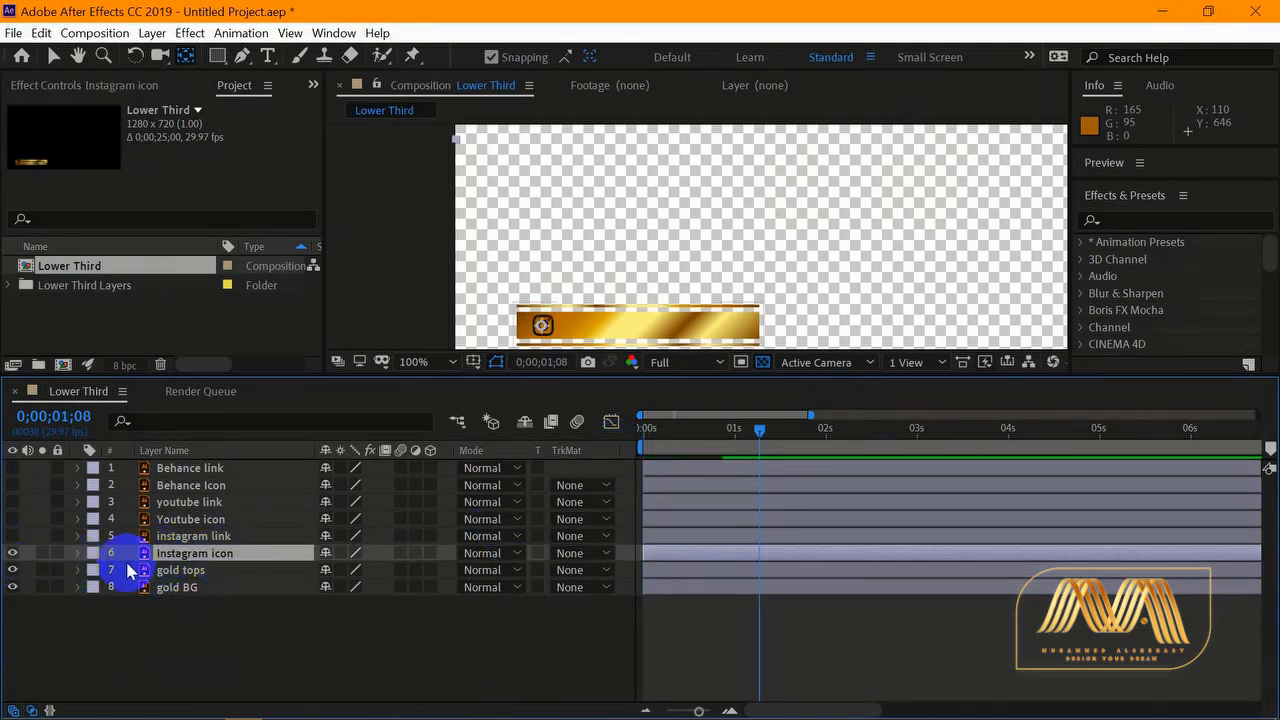
pyautogui.keyDown('ctrl'); pyautogui.click(228, 519); pyautogui.keyUp('ctrl')
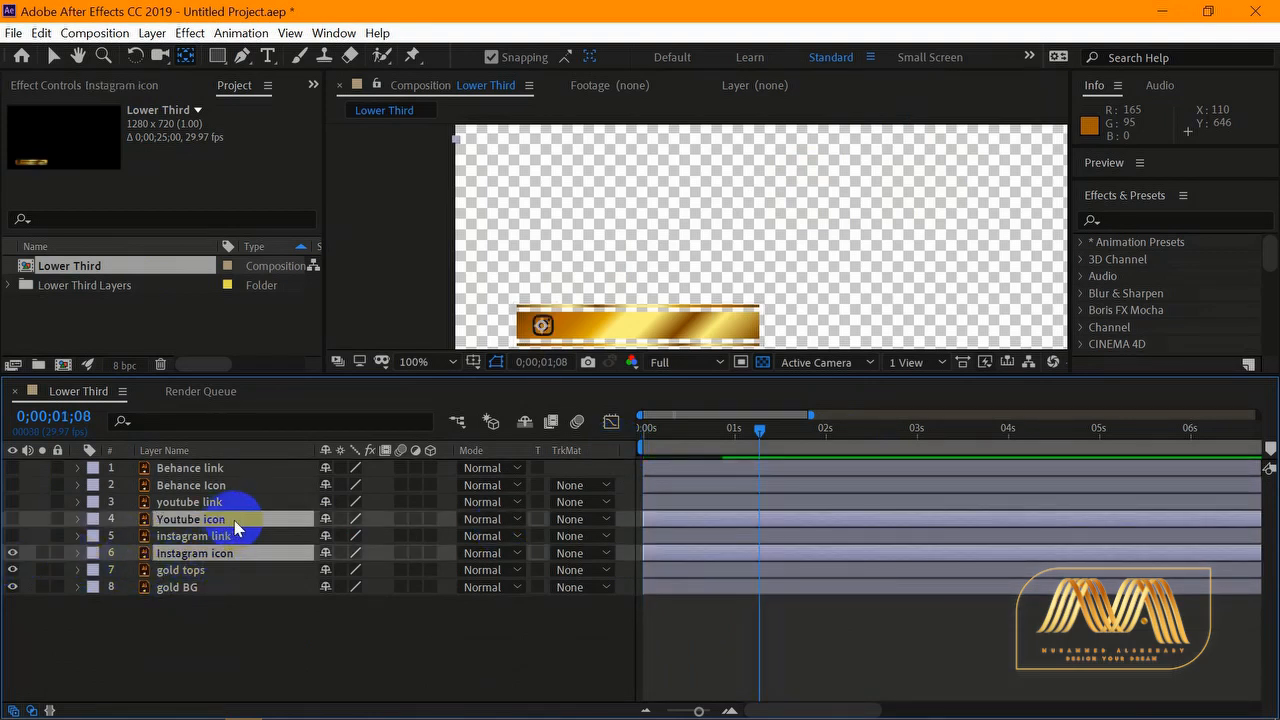
pyautogui.keyDown('ctrl'); pyautogui.click(237, 486); pyautogui.keyUp('ctrl')
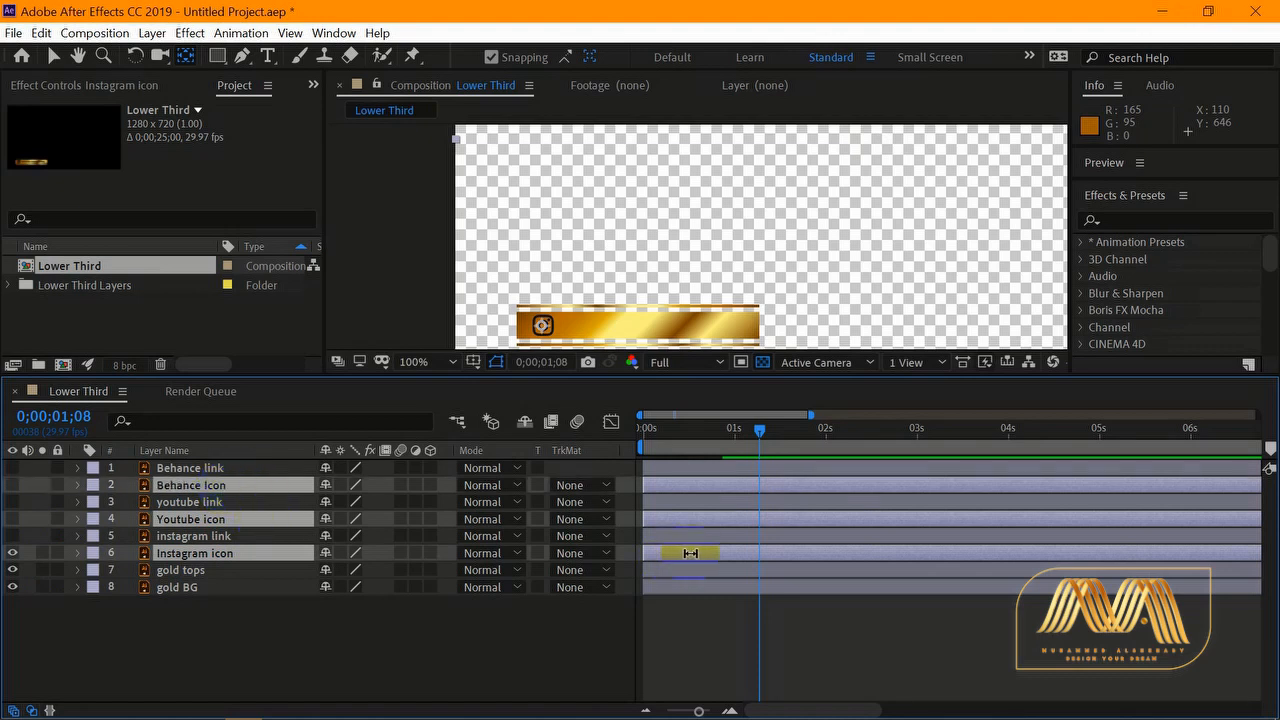
pyautogui.press('s')
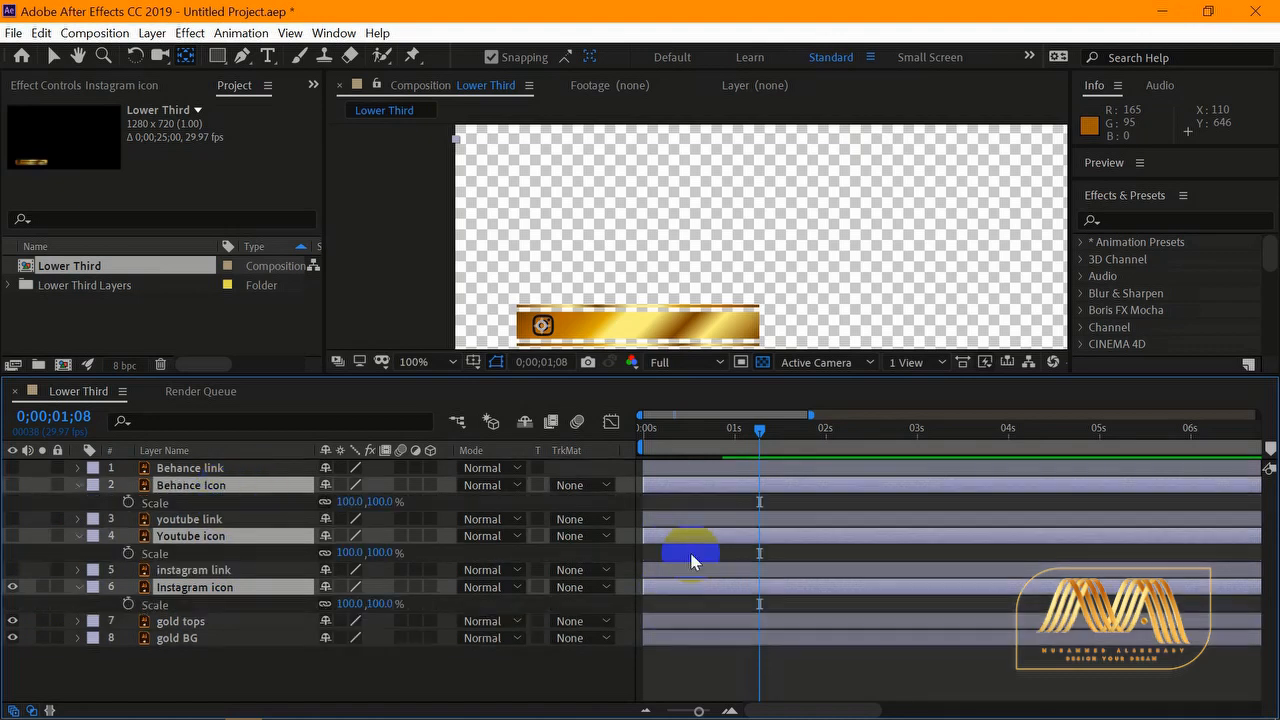
pyautogui.click(128, 502)
pyautogui.click(348, 501)
pyautogui.write('0')
pyautogui.press('Return')
# - Keyframe the Scale of all three icon layers at 130% at 0;00;01;23
pyautogui.moveTo(762, 432); pyautogui.dragTo(795, 436)
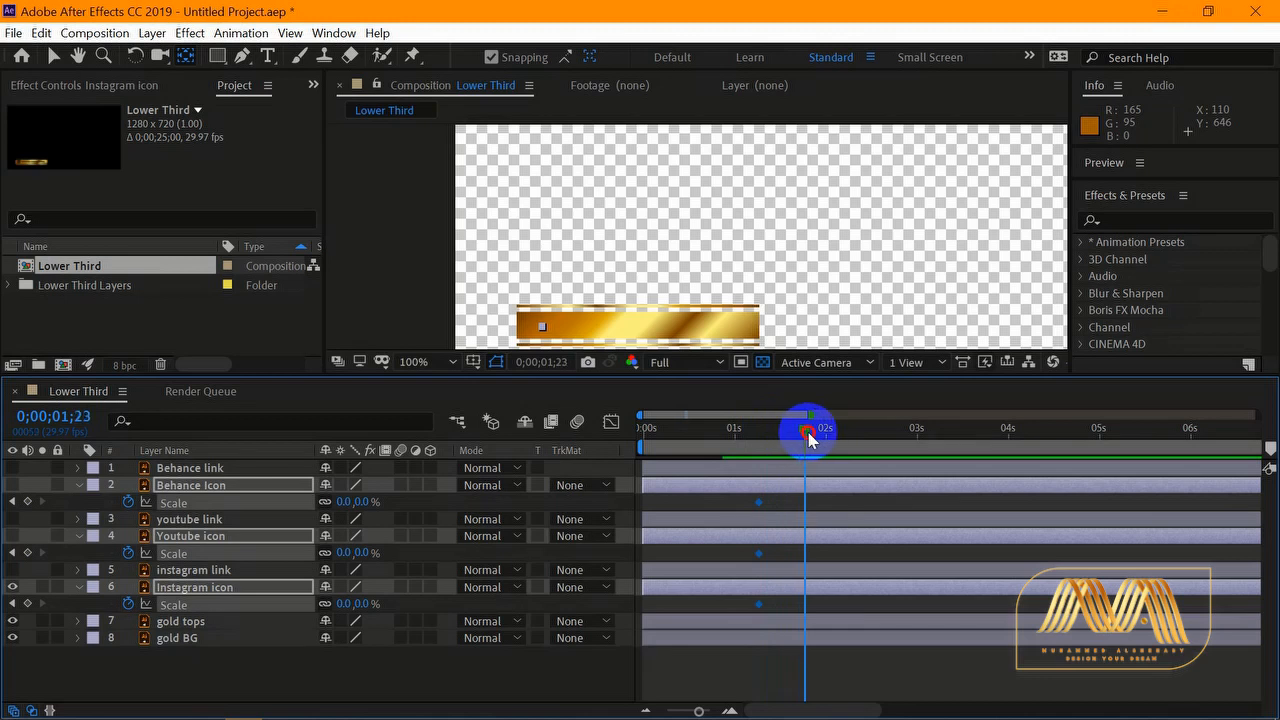
pyautogui.click(339, 501)
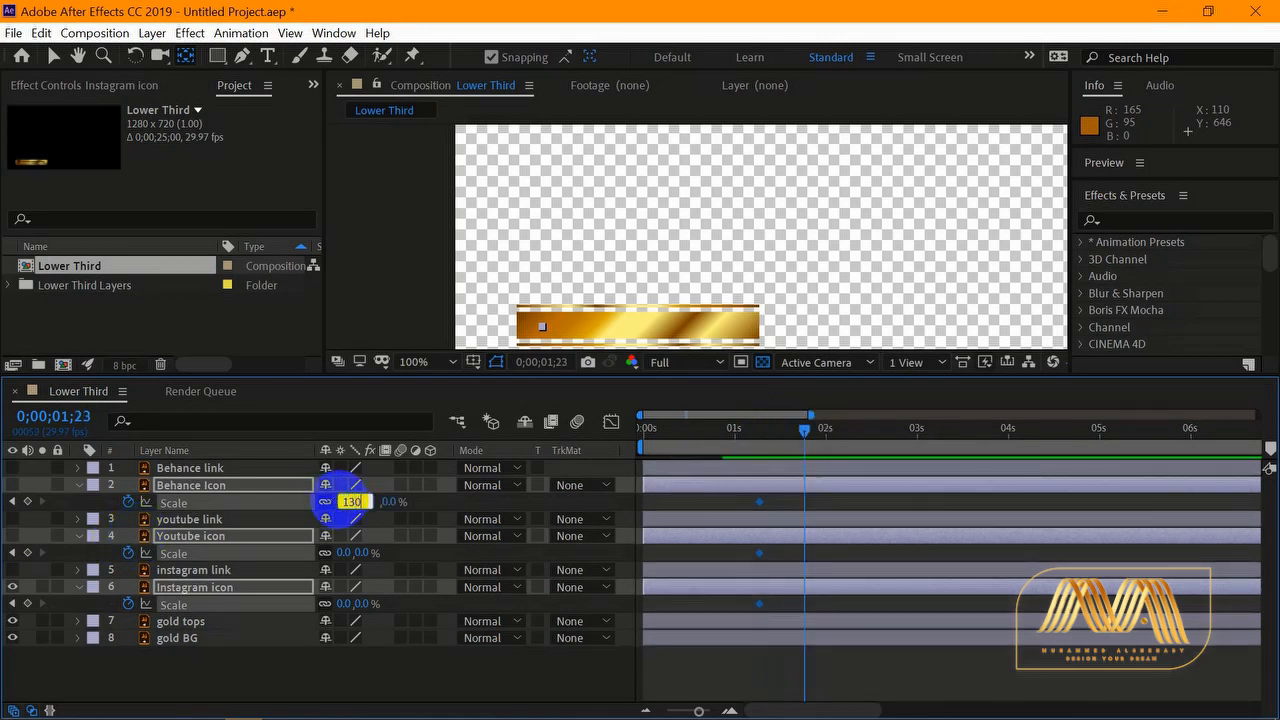
pyautogui.write('130')
pyautogui.press('Return')
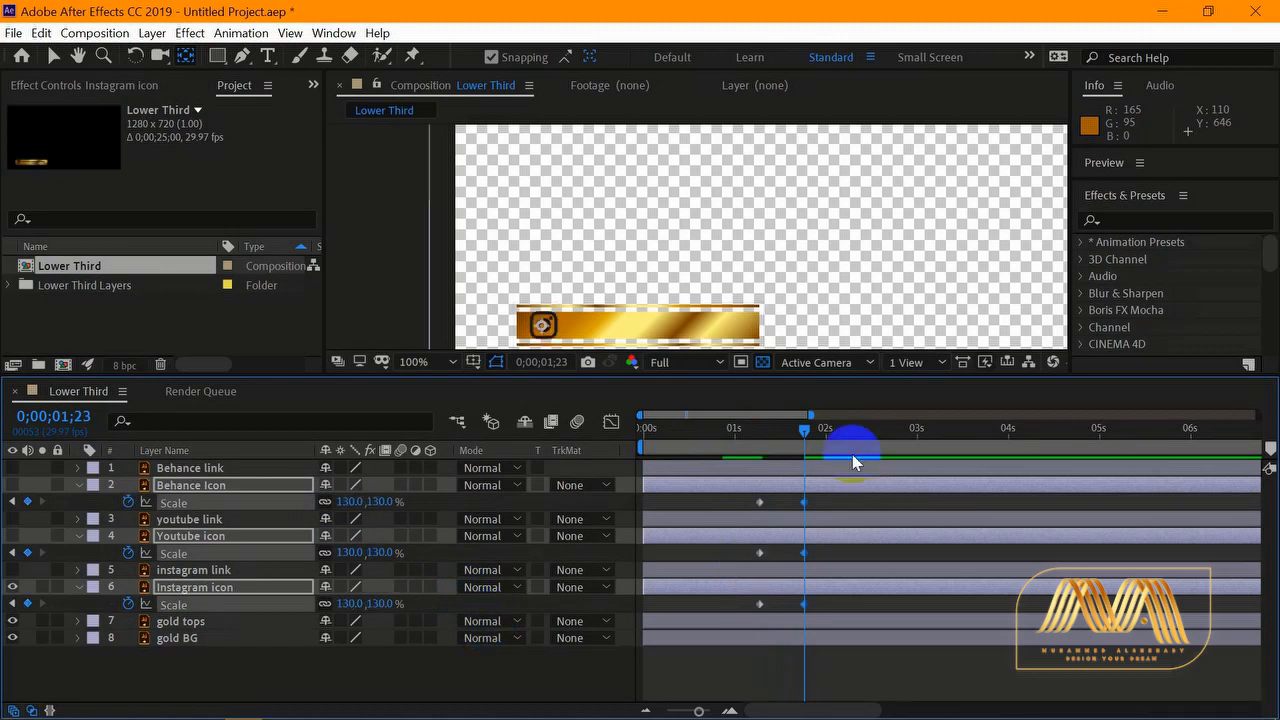
# - Keyframe the Scale of all three icon layers at 100% at 0;00;01;28
pyautogui.click(820, 430)
pyautogui.moveTo(820, 430); pyautogui.dragTo(822, 430)
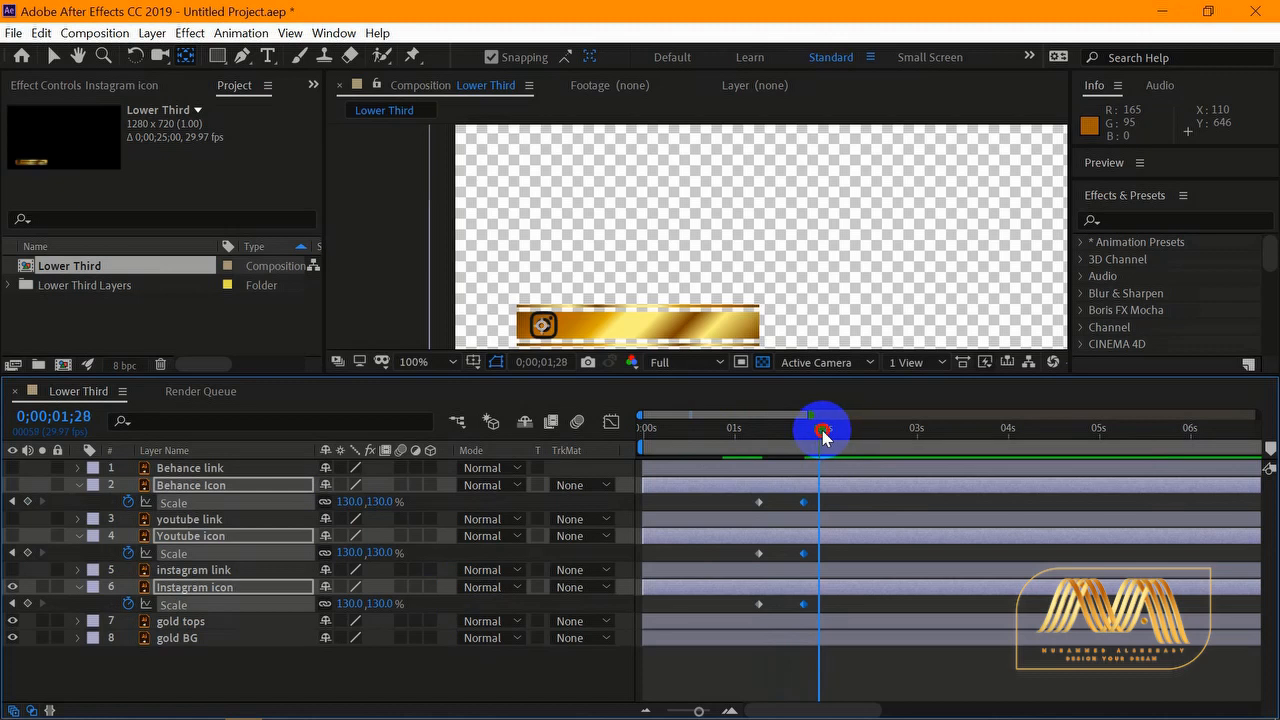
pyautogui.click(350, 501)
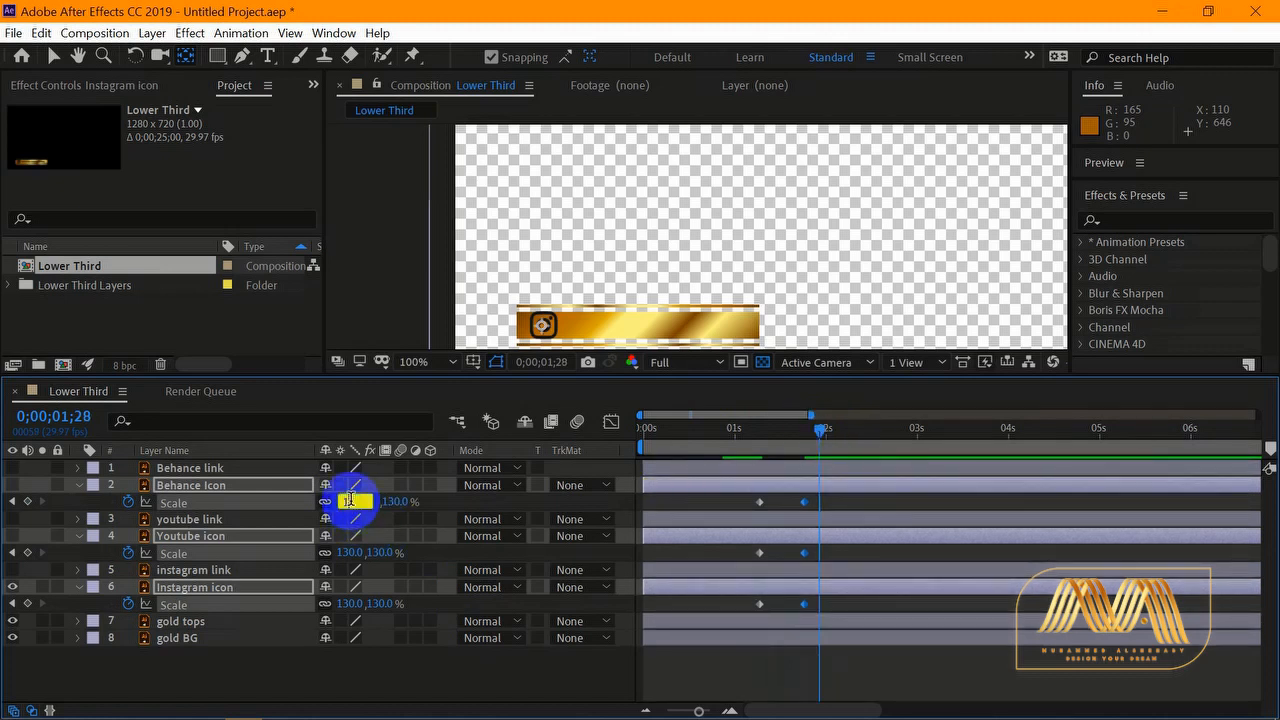
pyautogui.write('100')
pyautogui.press('Return')
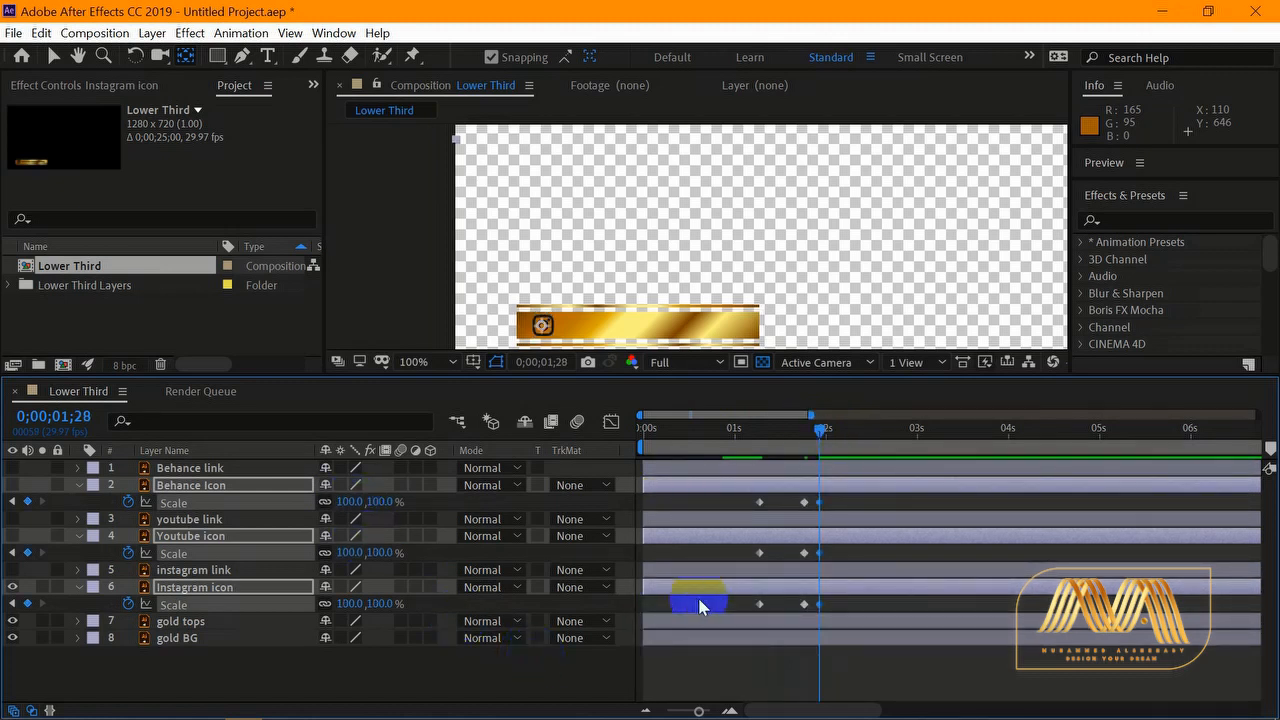
# - Apply Easy Ease to all the Scale keyframes on the Instagram, Youtube and Behance icon layers
pyautogui.moveTo(820, 435)
pyautogui.mouseDown()
pyautogui.moveTo(801, 433)
pyautogui.moveTo(820, 434)
pyautogui.mouseUp()
pyautogui.click(713, 508)
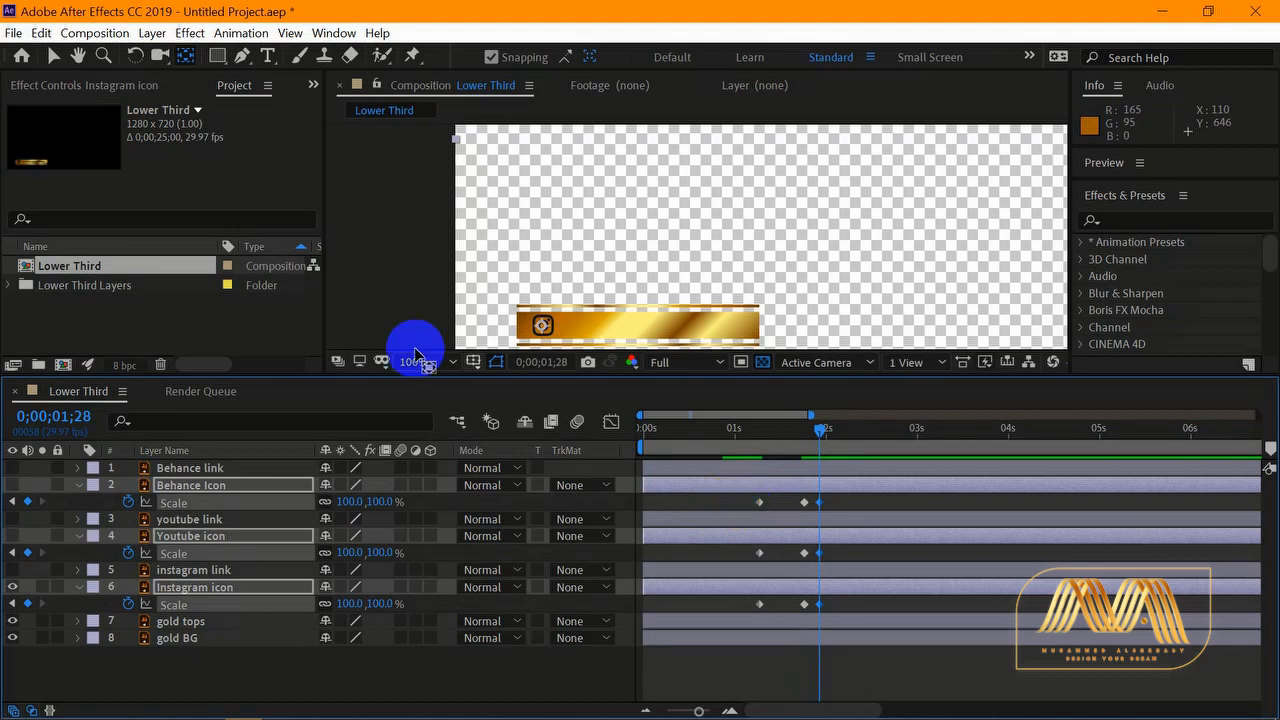
pyautogui.click(53, 56)
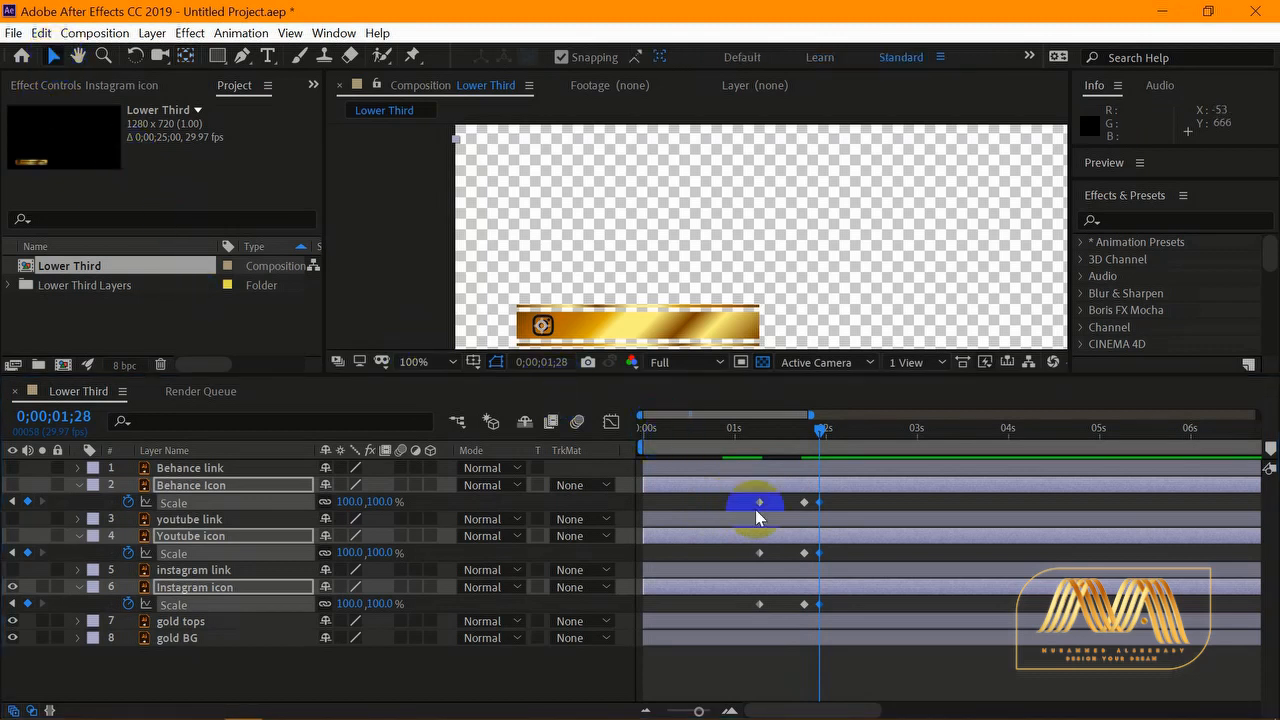
pyautogui.moveTo(740, 500); pyautogui.dragTo(829, 602)
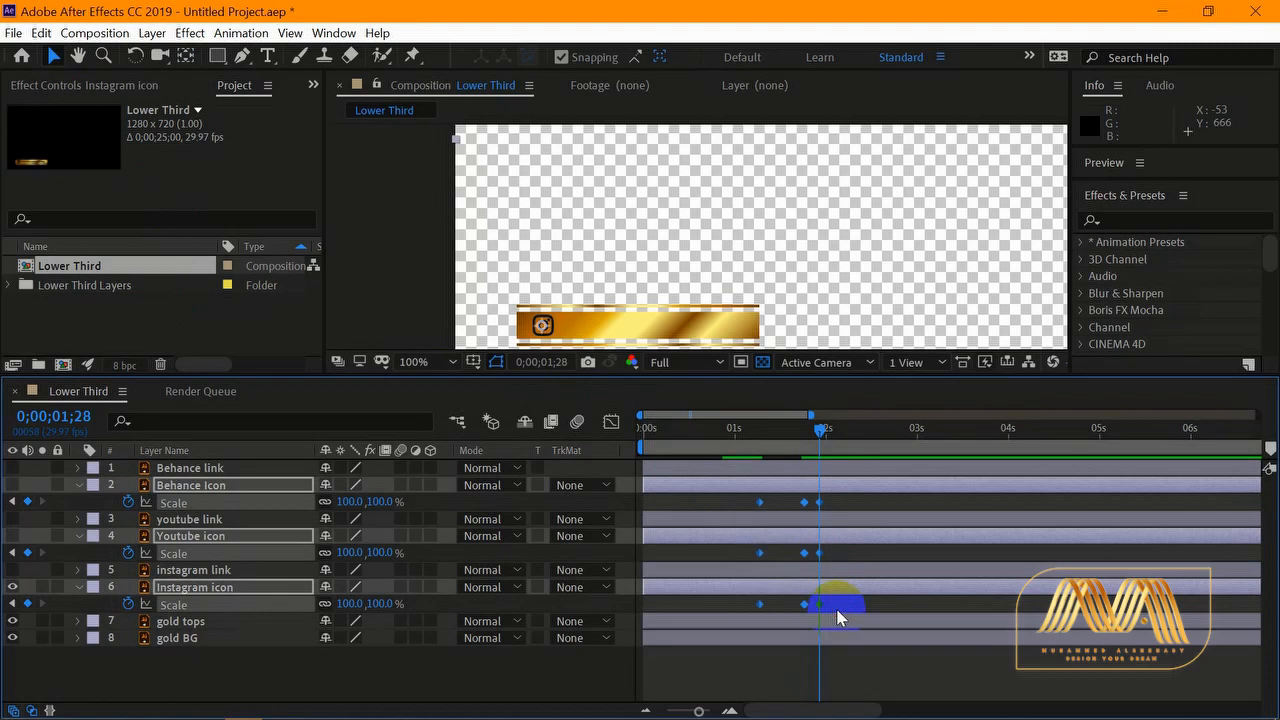
pyautogui.rightClick(762, 607)
pyautogui.moveTo(942, 596)
pyautogui.click(561, 471)
# - Preview the Instagram icon's scale-up from 0 seconds, at the current view and again with the lower third magnified to 200%
pyautogui.moveTo(818, 434); pyautogui.dragTo(626, 450)
pyautogui.click(583, 686)
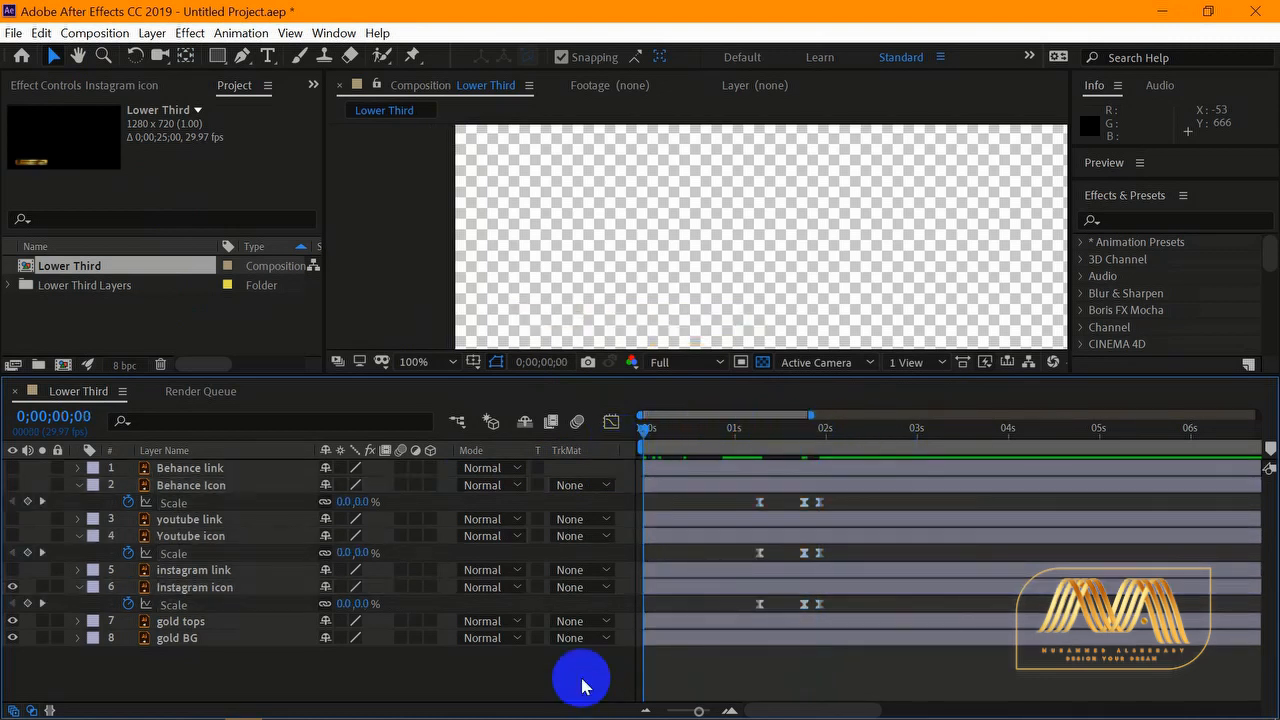
pyautogui.moveTo(741, 287); pyautogui.dragTo(737, 265)
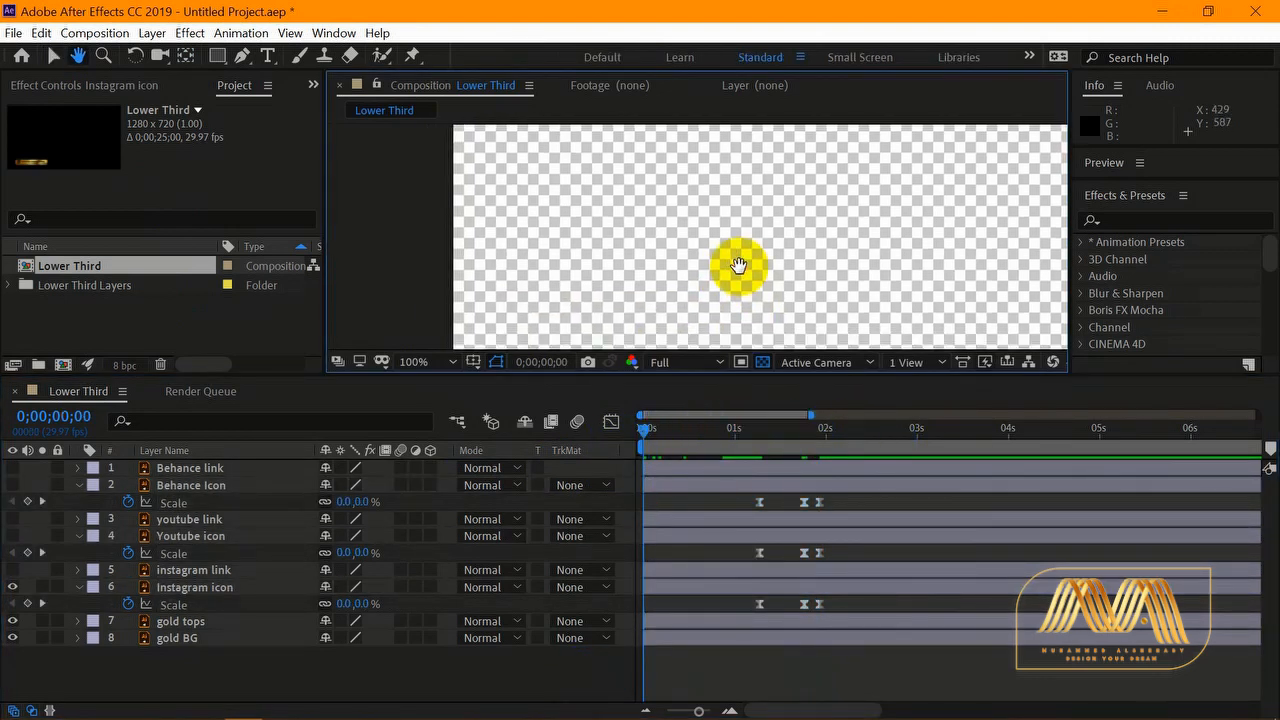
pyautogui.press('space')
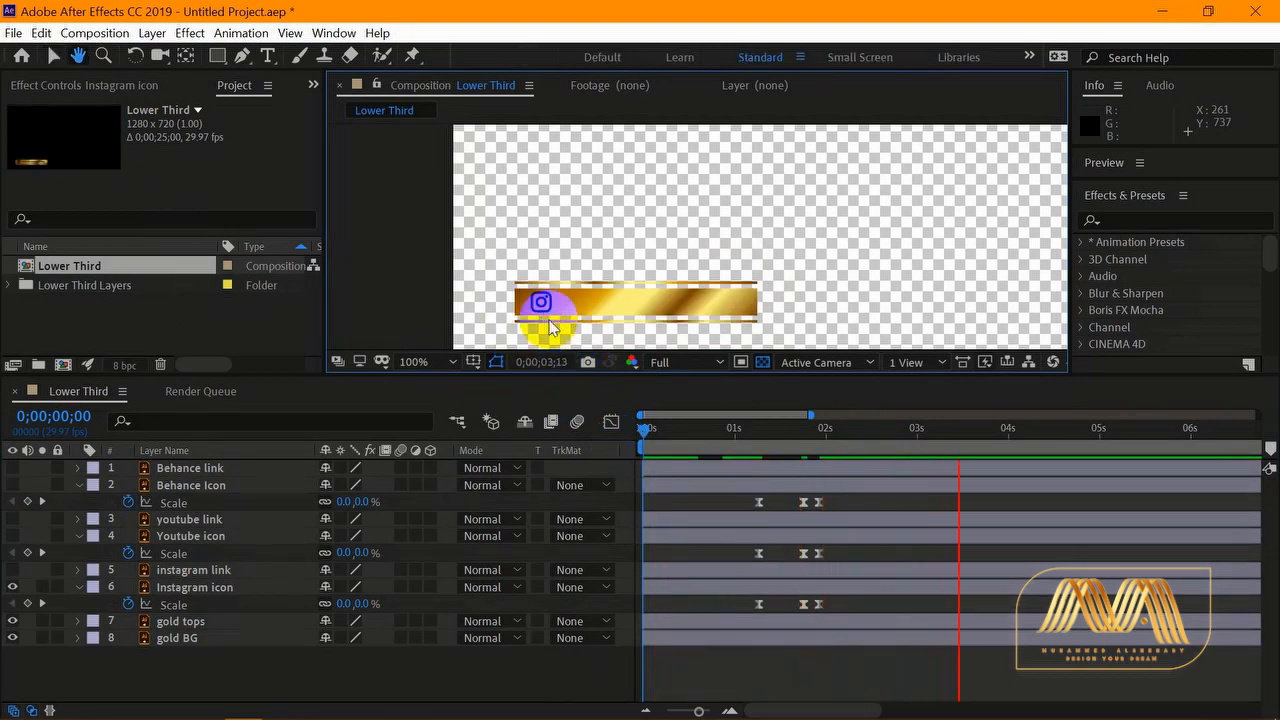
pyautogui.press('space')
pyautogui.scroll(1, 549, 323)
pyautogui.moveTo(549, 318); pyautogui.dragTo(762, 230)
pyautogui.moveTo(1000, 430); pyautogui.dragTo(609, 423)
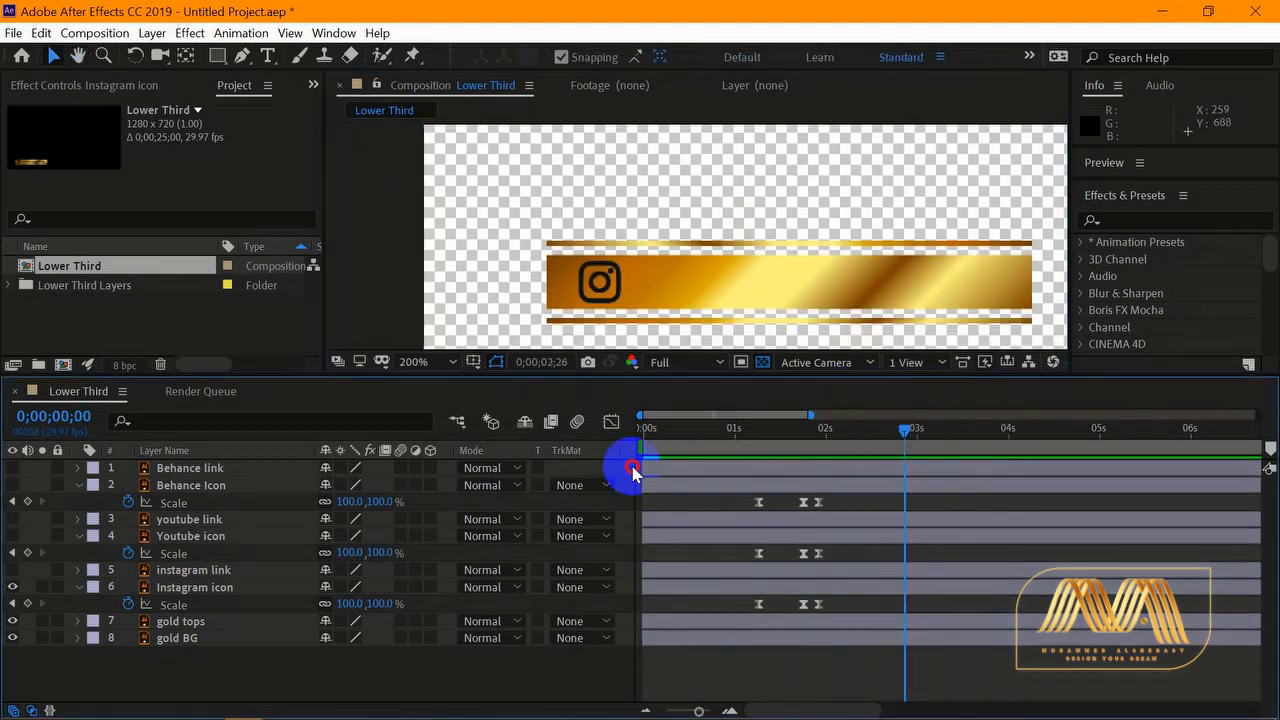
pyautogui.press('space')
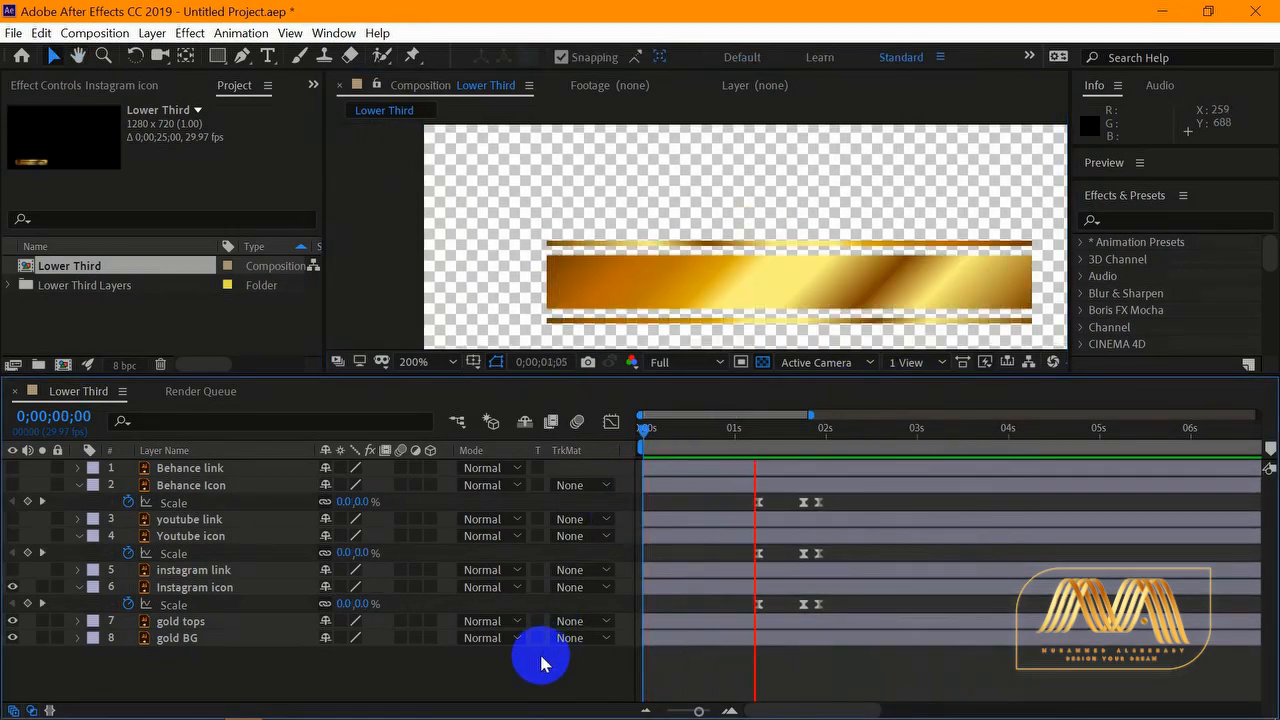
pyautogui.press('space')
# - Adjust the Behance icon's Scale easing in the speed graph by stretching the first keyframe's handle, and preview the composition
pyautogui.moveTo(785, 532); pyautogui.dragTo(797, 519)
pyautogui.click(759, 502)
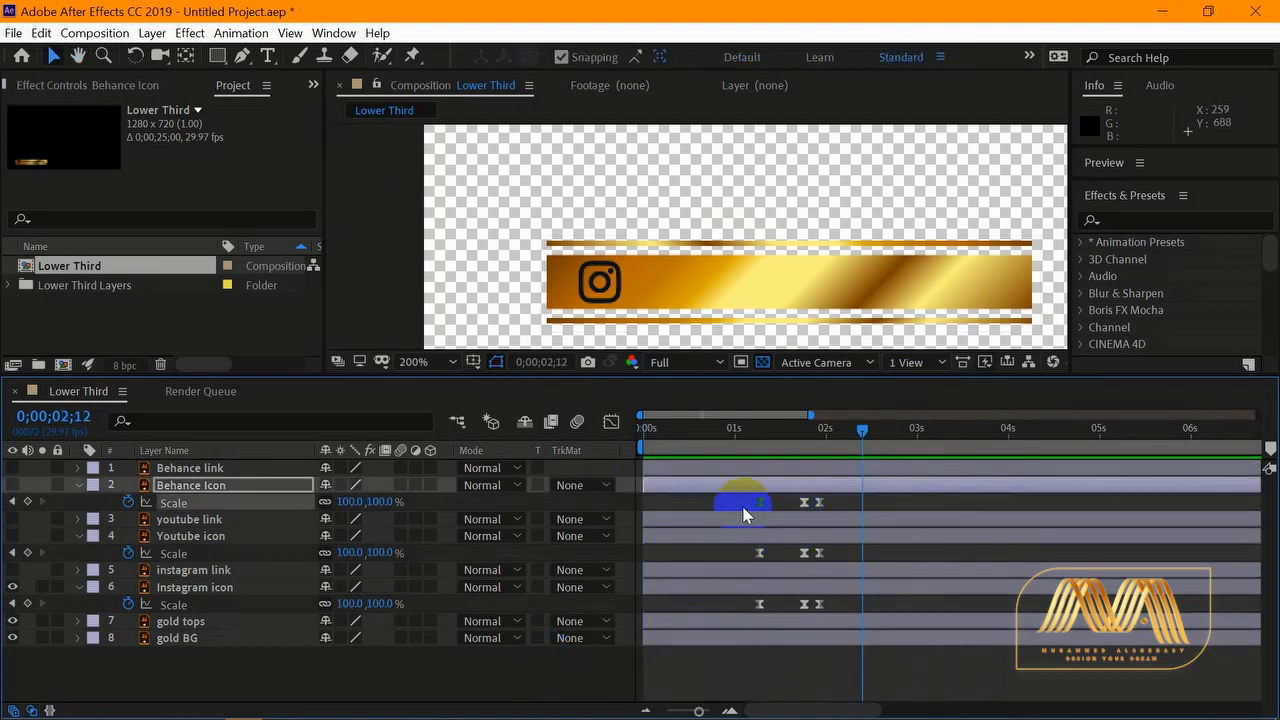
pyautogui.click(611, 422)
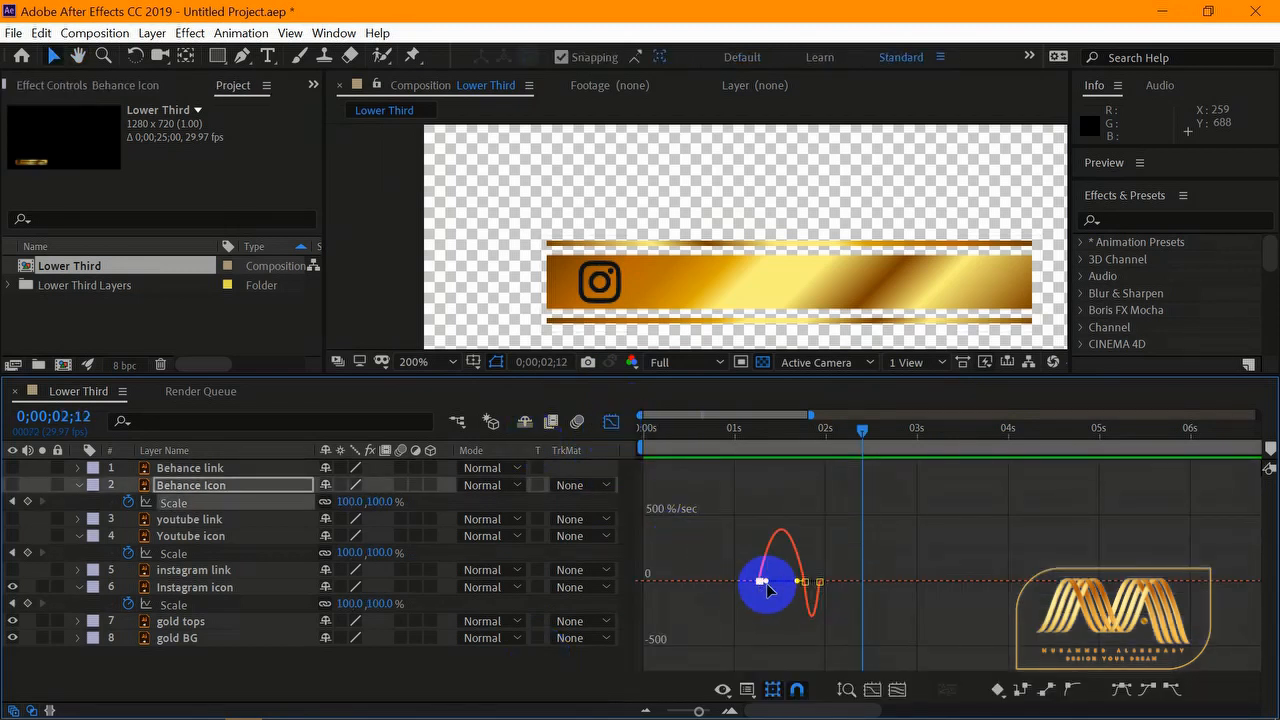
pyautogui.moveTo(771, 580); pyautogui.dragTo(789, 582)
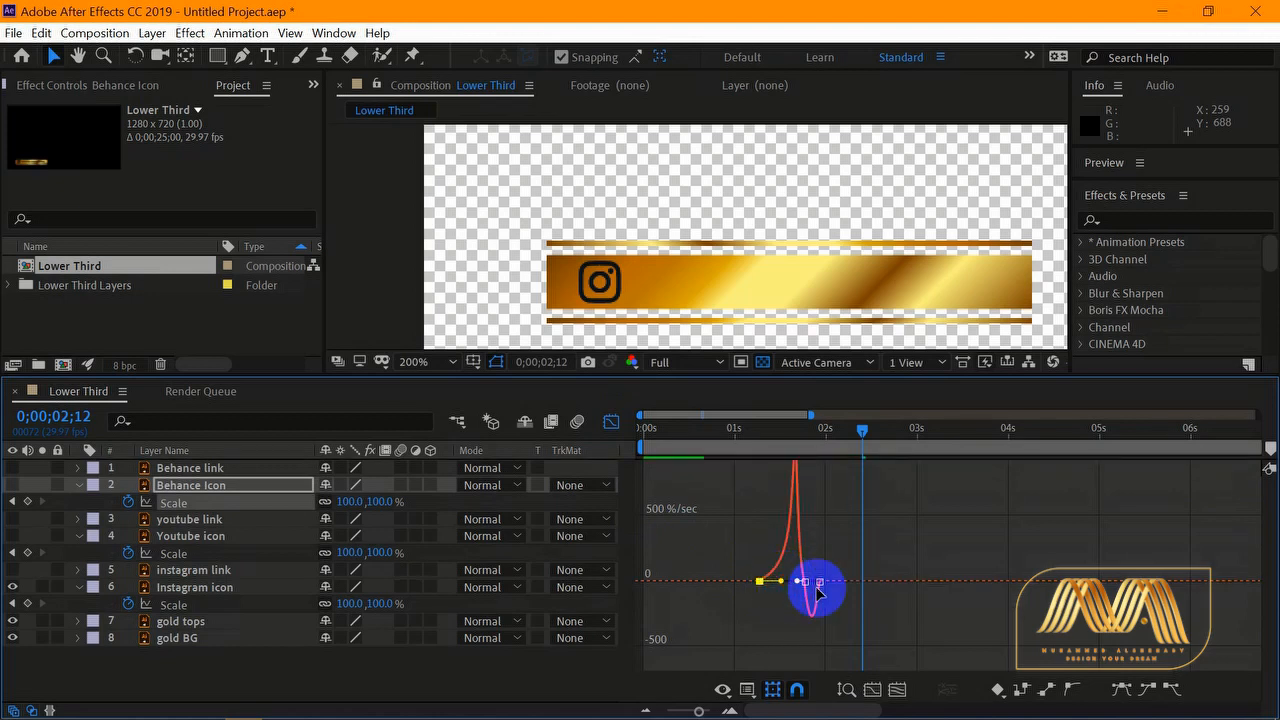
pyautogui.moveTo(816, 585); pyautogui.dragTo(810, 585)
pyautogui.click(612, 422)
pyautogui.moveTo(860, 433); pyautogui.dragTo(695, 436)
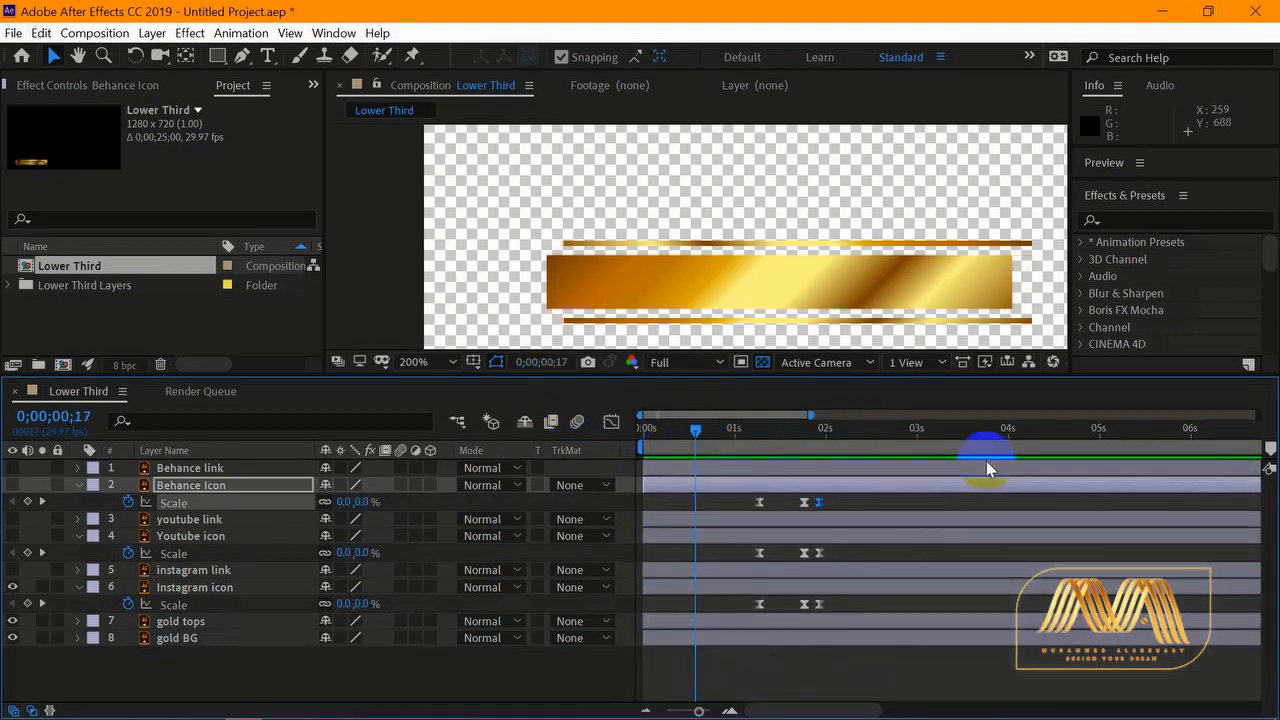
pyautogui.press('space')
pyautogui.press('space')
# - Move the three icons' last two Scale keyframes slightly earlier, shift the final ones a little later, and preview the timing
pyautogui.moveTo(836, 496); pyautogui.dragTo(792, 605)
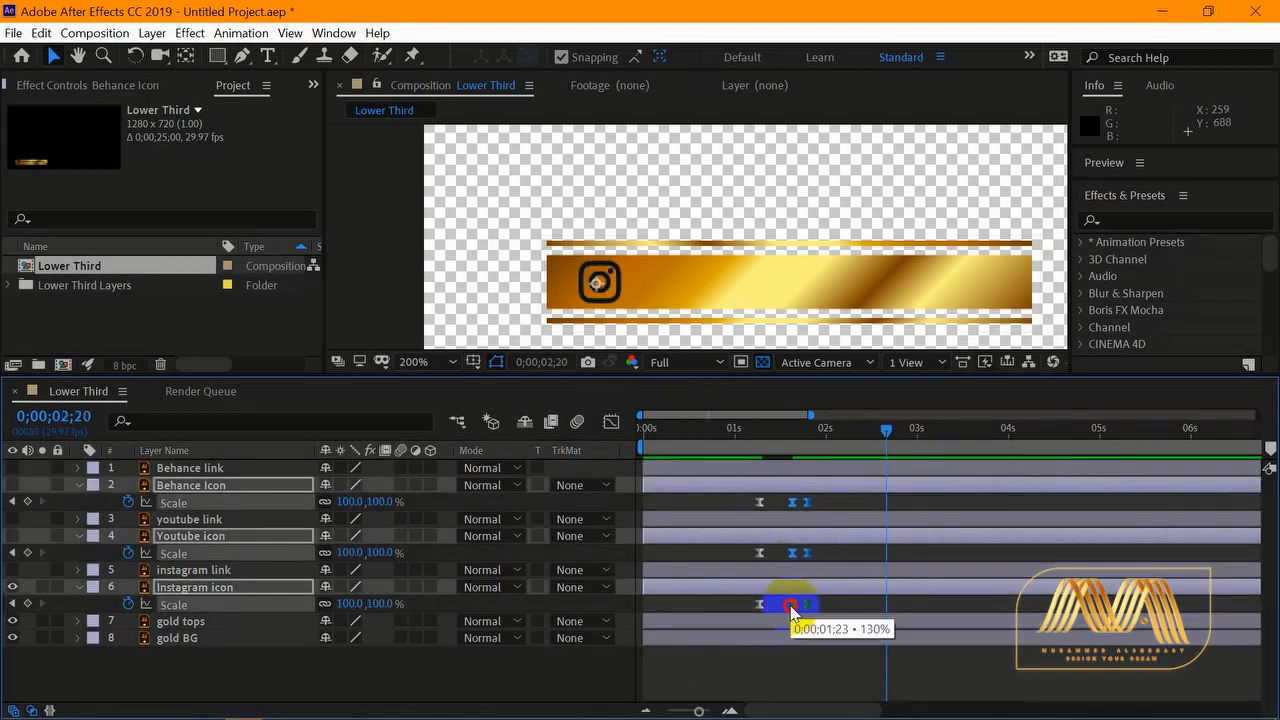
pyautogui.click(831, 501)
pyautogui.click(806, 501)
pyautogui.keyDown('shift'); pyautogui.click(806, 552); pyautogui.keyUp('shift')
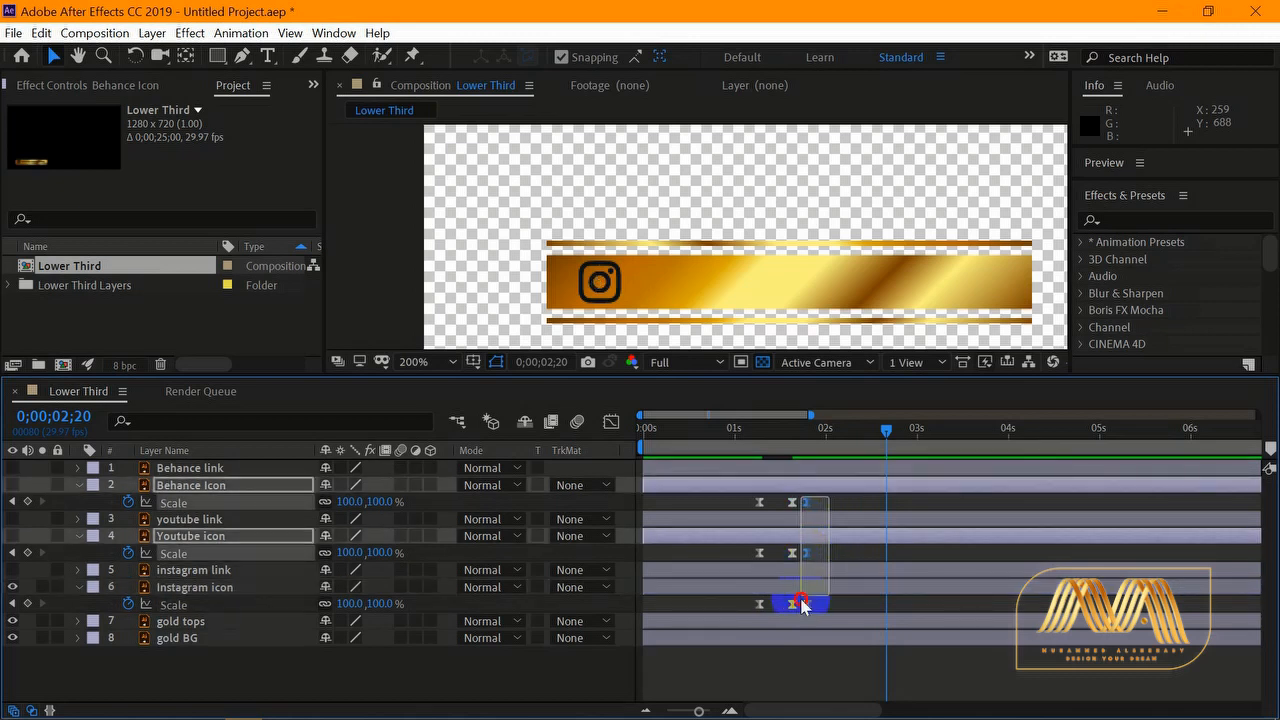
pyautogui.keyDown('shift'); pyautogui.click(806, 604); pyautogui.keyUp('shift')
pyautogui.moveTo(886, 430); pyautogui.dragTo(616, 465)
pyautogui.press('space')
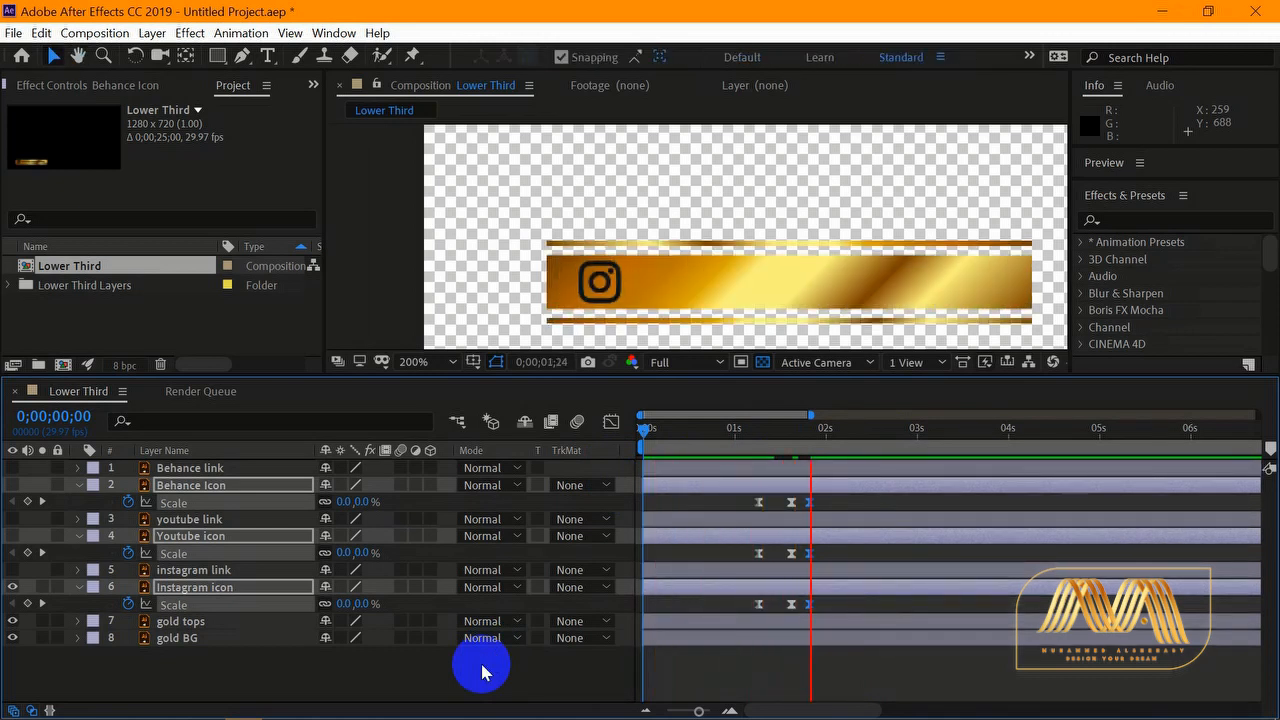
pyautogui.press('space')
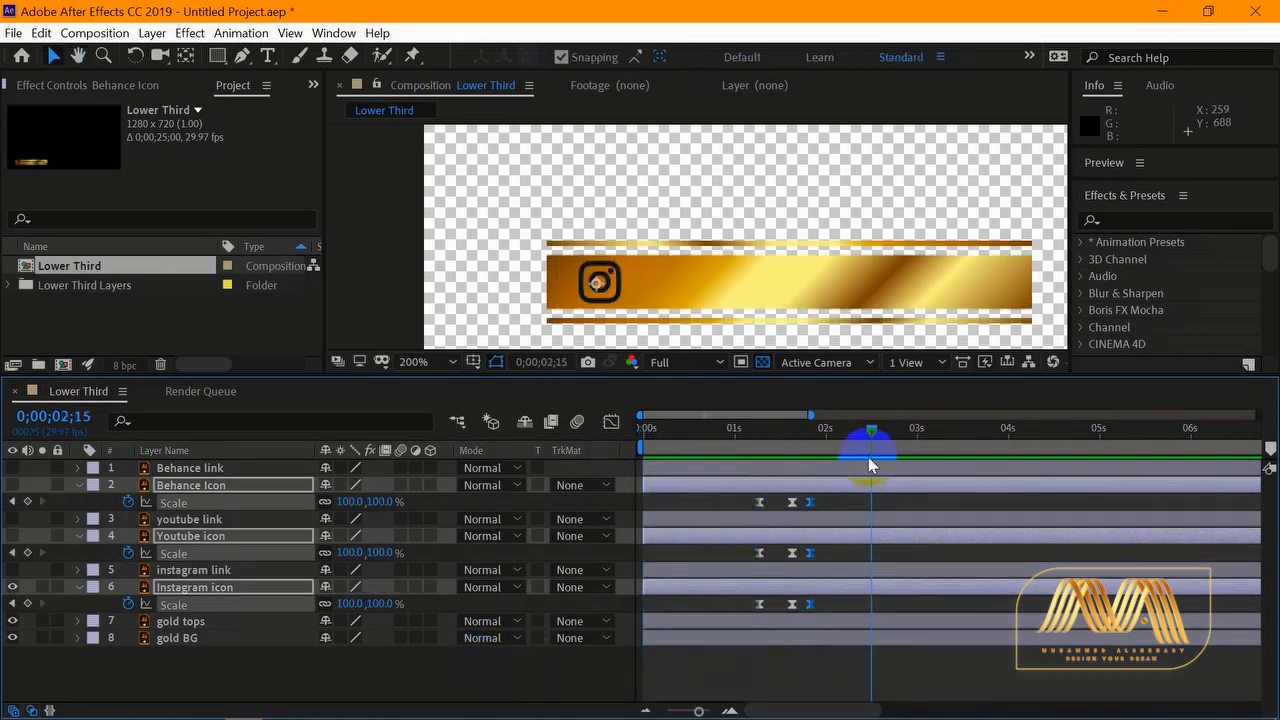
# - Go to 0;00;02;08, collapse the icon layers' Scale properties and make the instagram link layer visible
pyautogui.moveTo(872, 432); pyautogui.dragTo(852, 441)
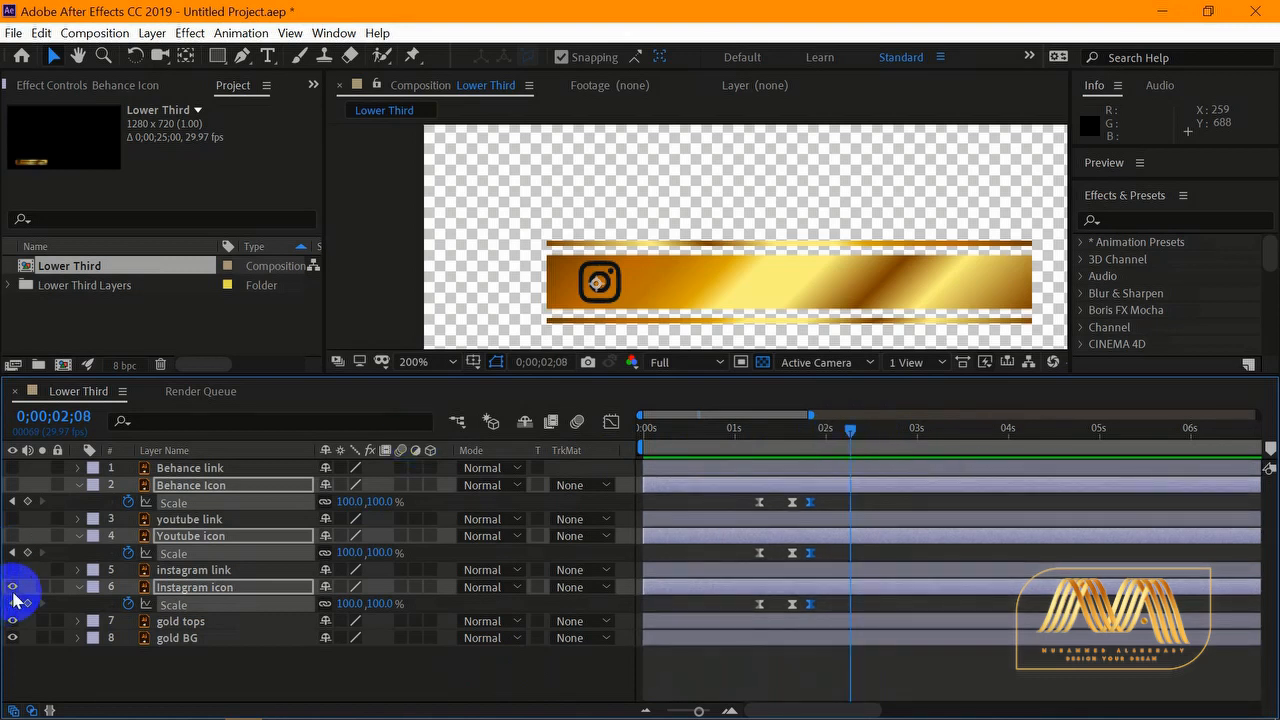
pyautogui.press('u')
pyautogui.click(206, 542)
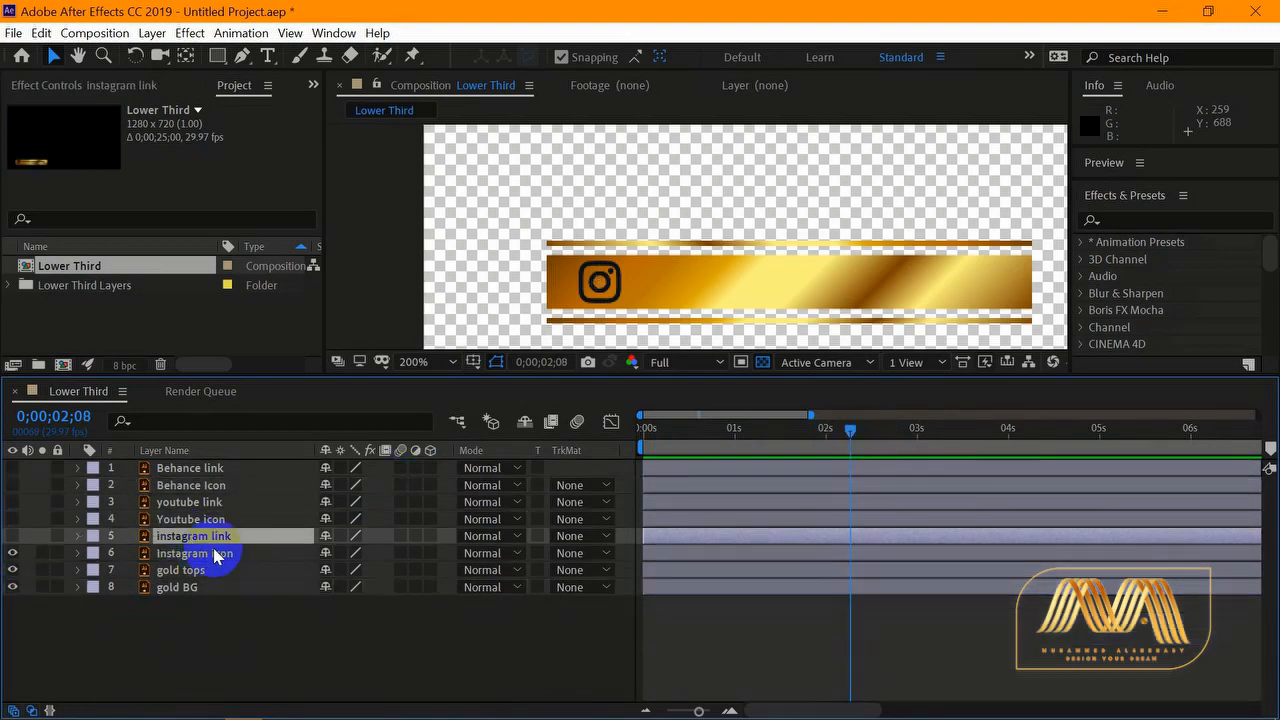
pyautogui.click(13, 539)
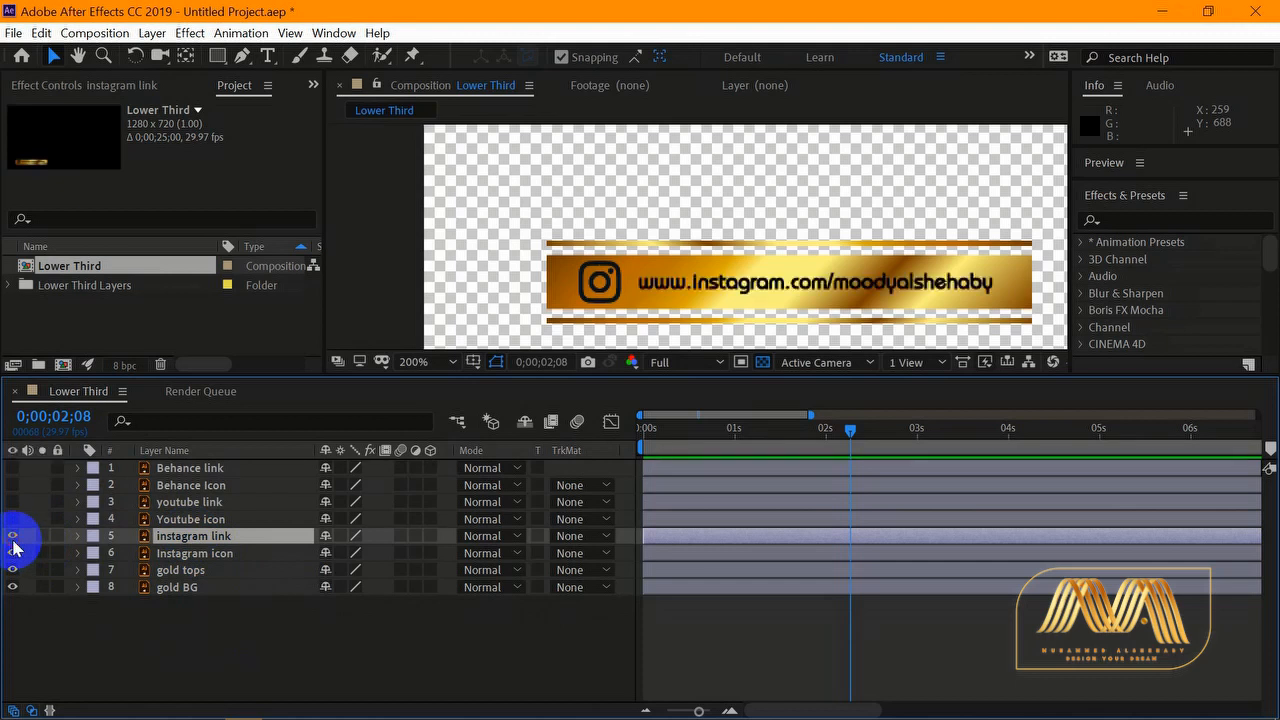
# - Add Position keyframes at 640, 360 on the instagram, youtube and Behance link layers, and move them to just after 3 seconds
pyautogui.keyDown('ctrl'); pyautogui.click(213, 504); pyautogui.keyUp('ctrl')
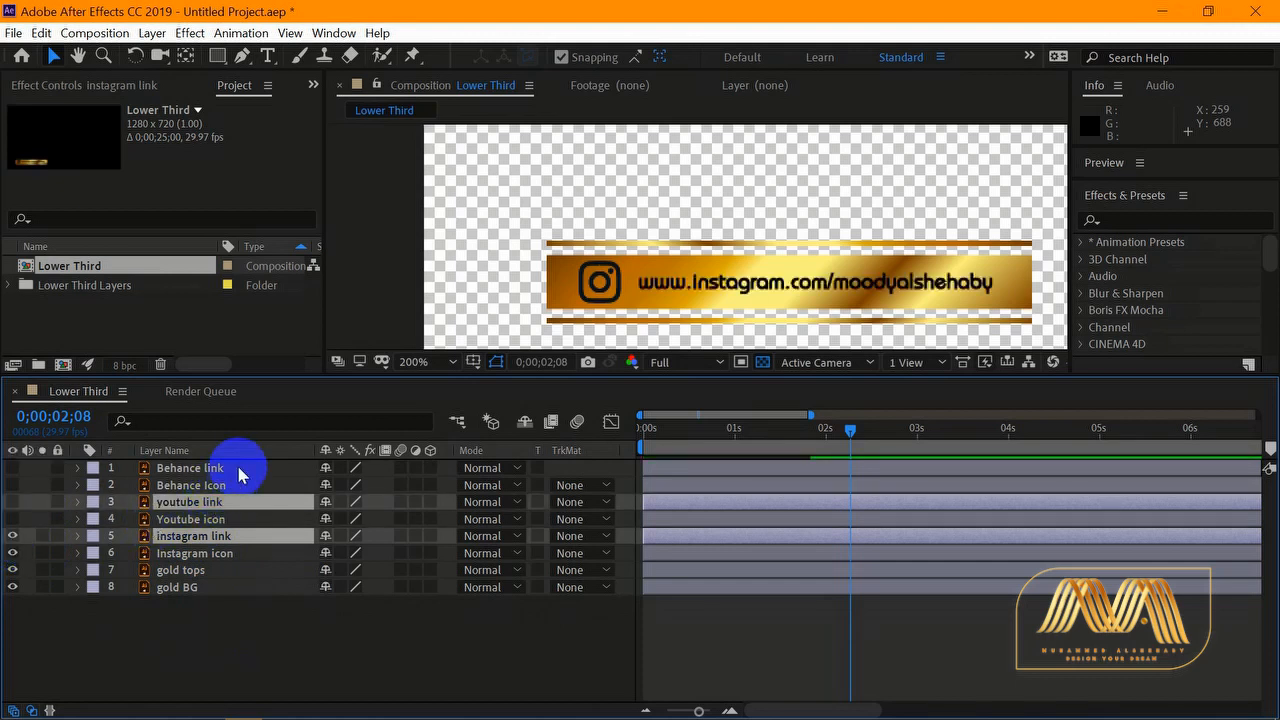
pyautogui.keyDown('ctrl'); pyautogui.click(240, 474); pyautogui.keyUp('ctrl')
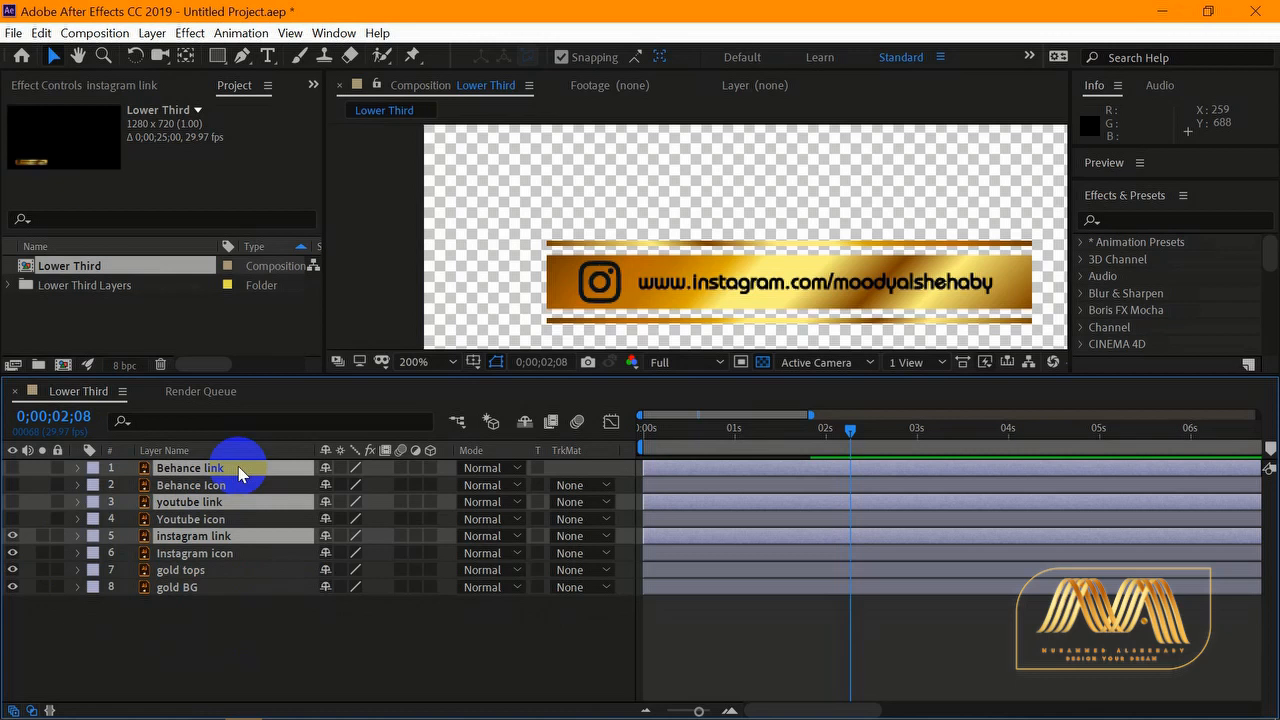
pyautogui.press('p')
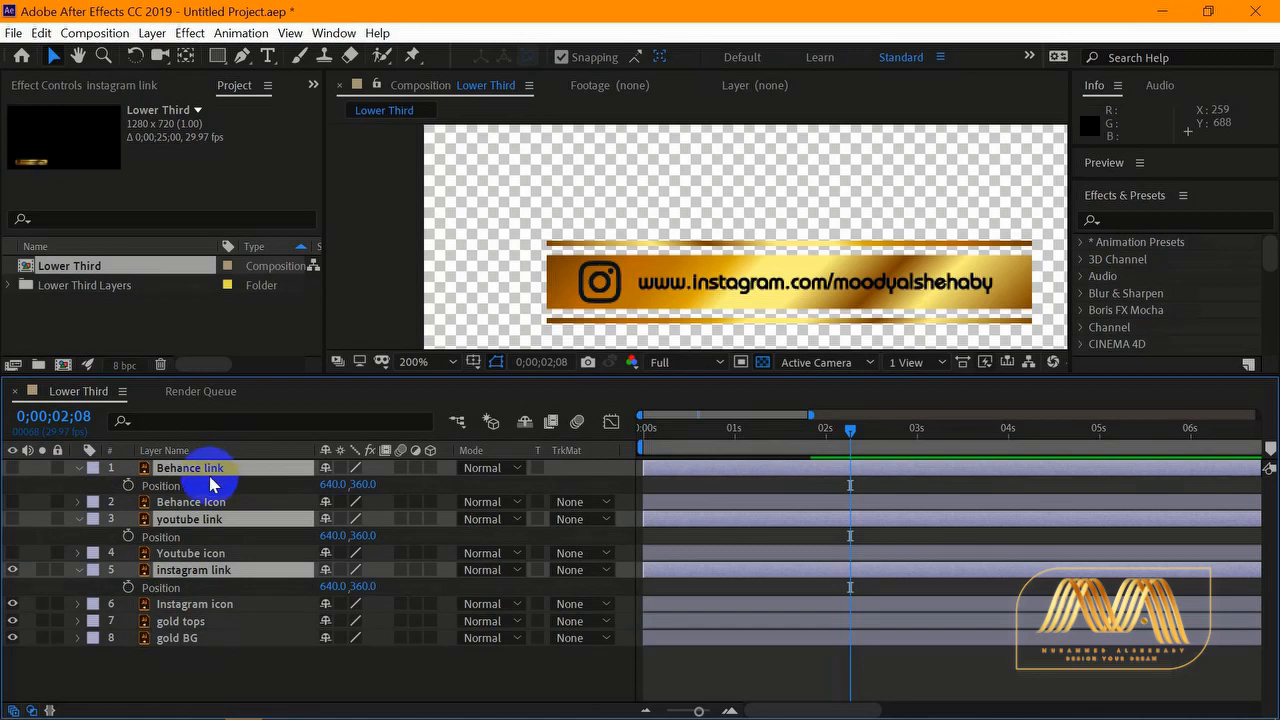
pyautogui.click(128, 485)
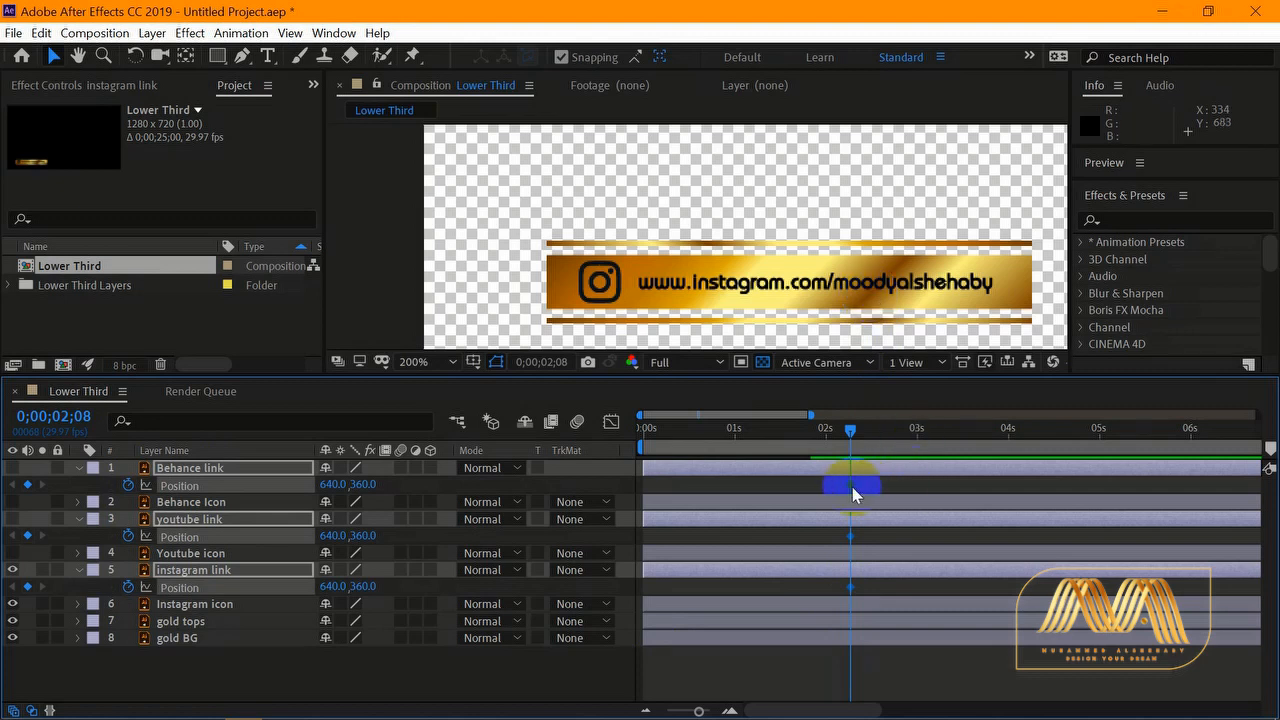
pyautogui.moveTo(853, 487); pyautogui.dragTo(932, 488)
pyautogui.click(51, 55)
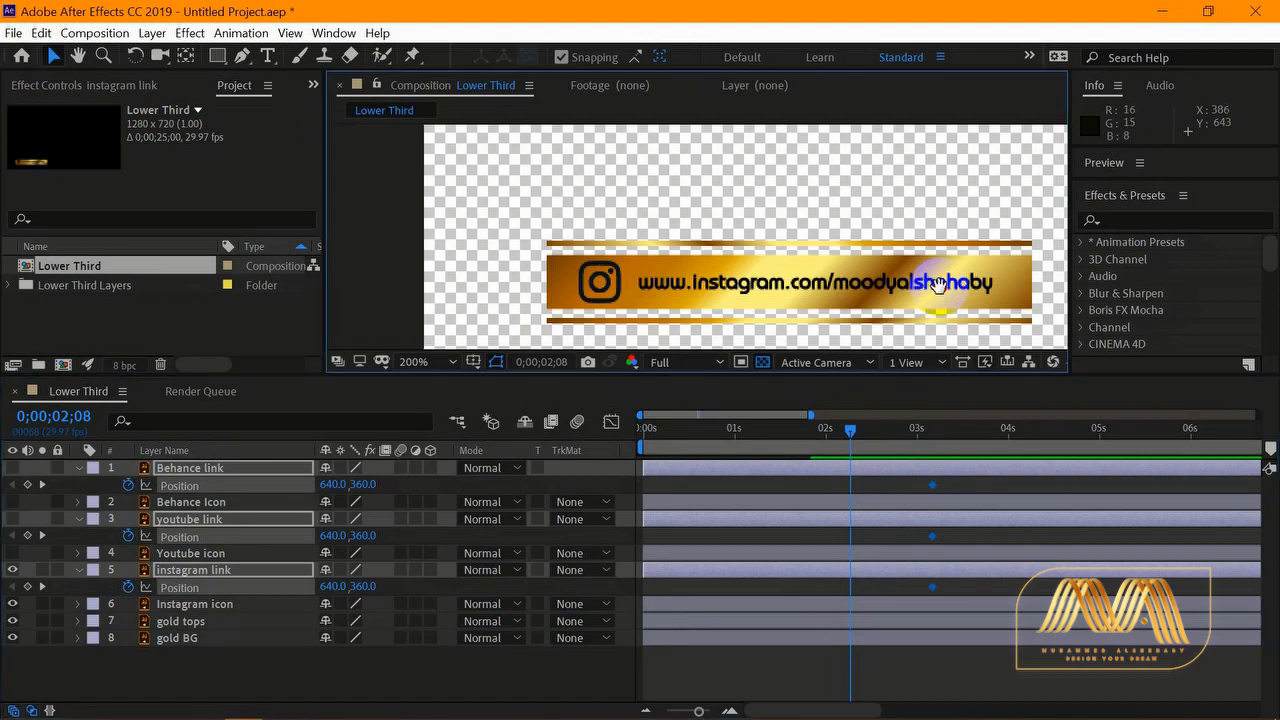
pyautogui.moveTo(940, 291); pyautogui.dragTo(978, 288)
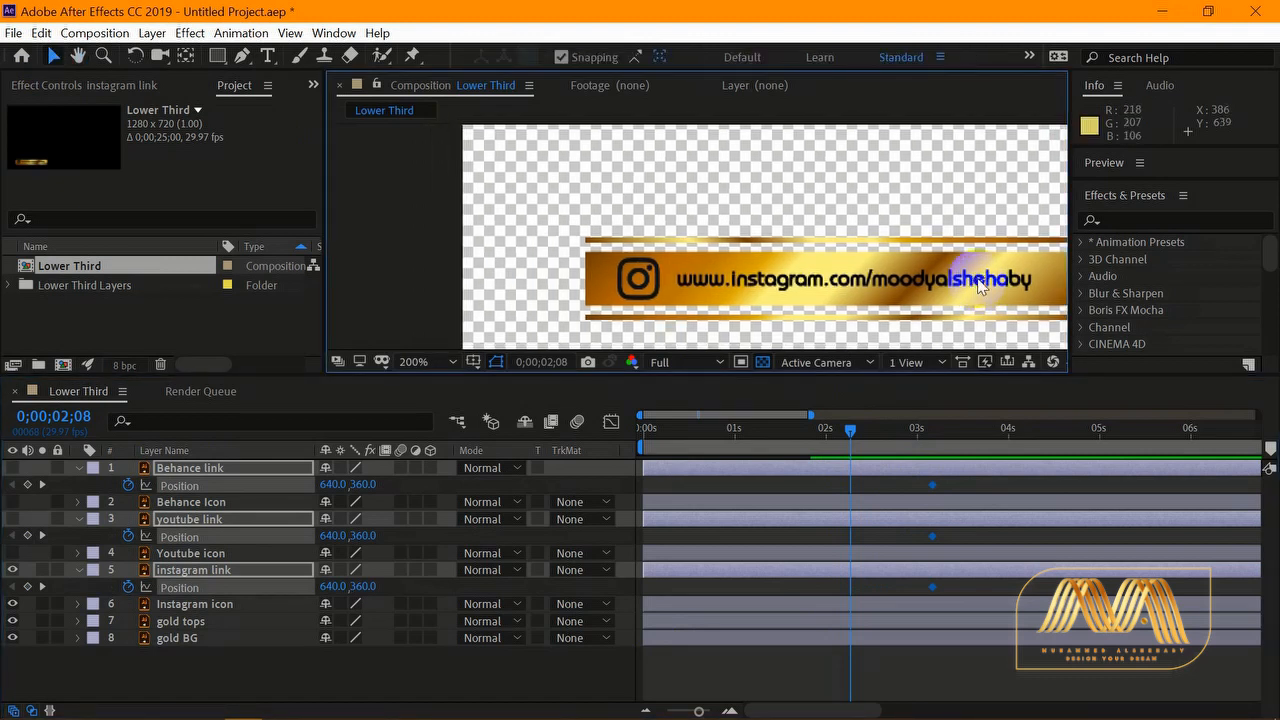
# - Set the three link layers' Position to 357, 360 at 0;00;02;08 to create the slide-in start keyframes, and check the motion
pyautogui.scroll(-3, 977, 283)
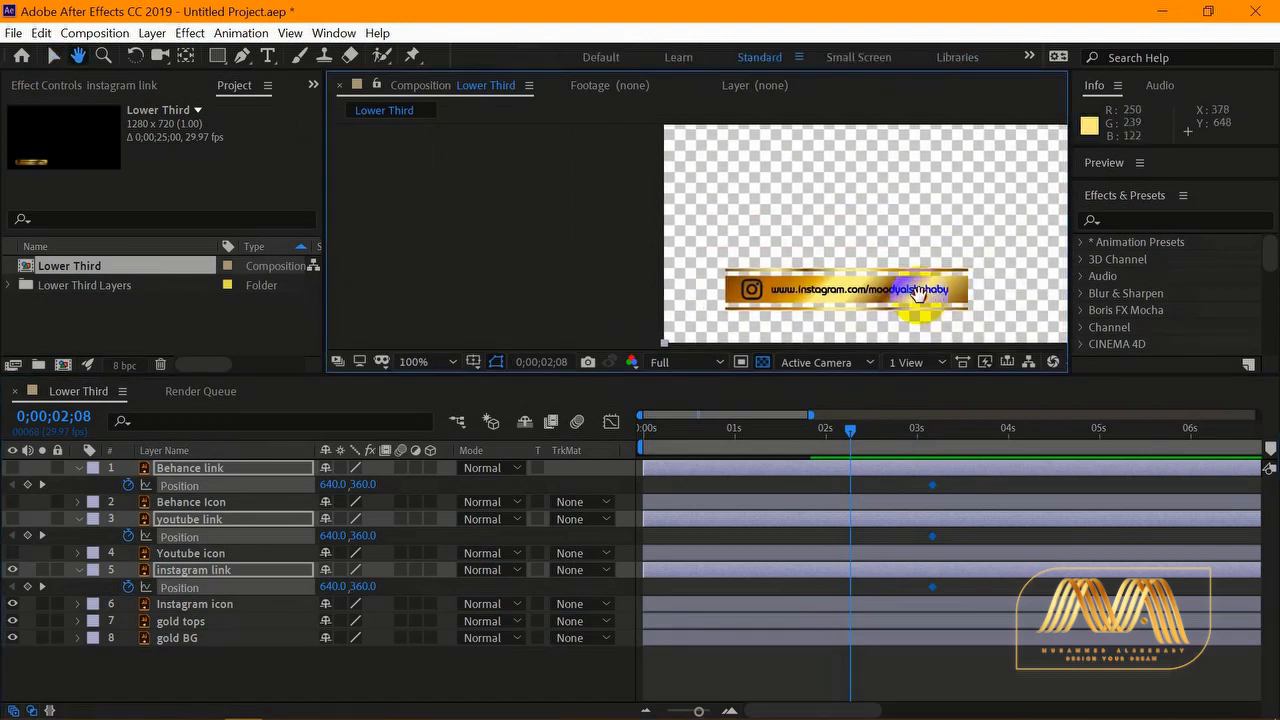
pyautogui.moveTo(932, 296); pyautogui.dragTo(742, 298)
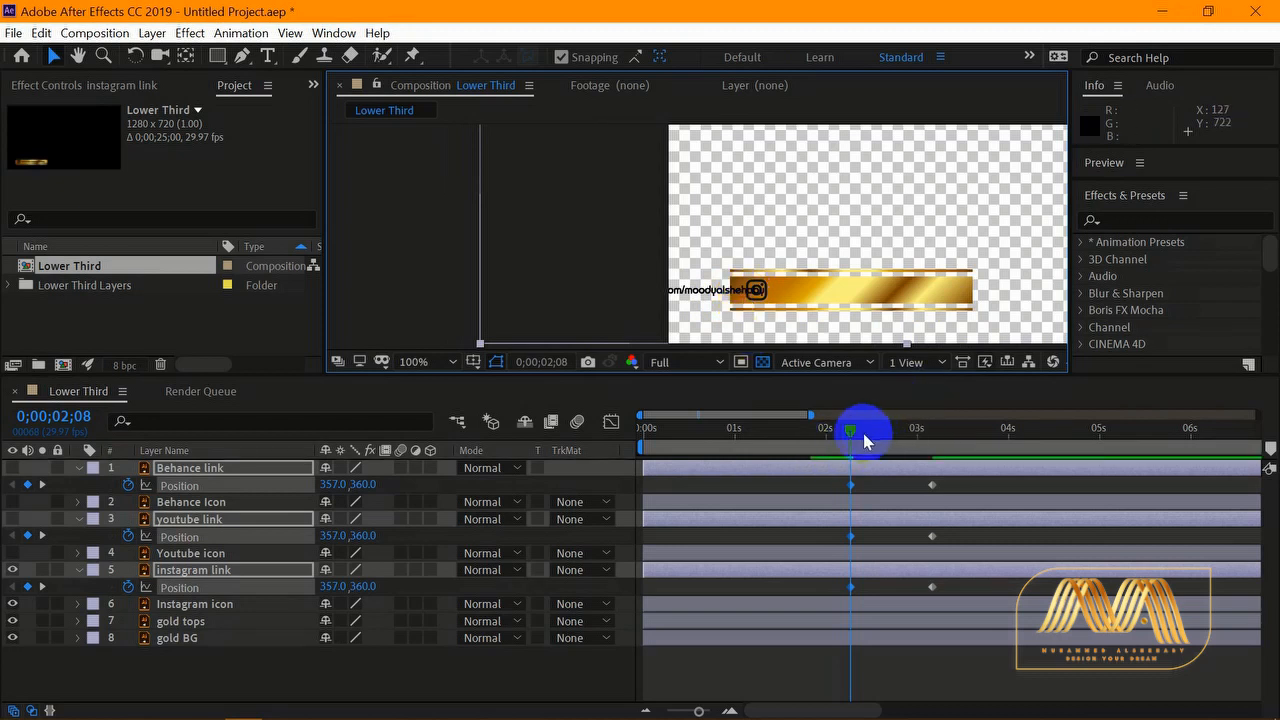
pyautogui.moveTo(850, 432); pyautogui.dragTo(820, 432)
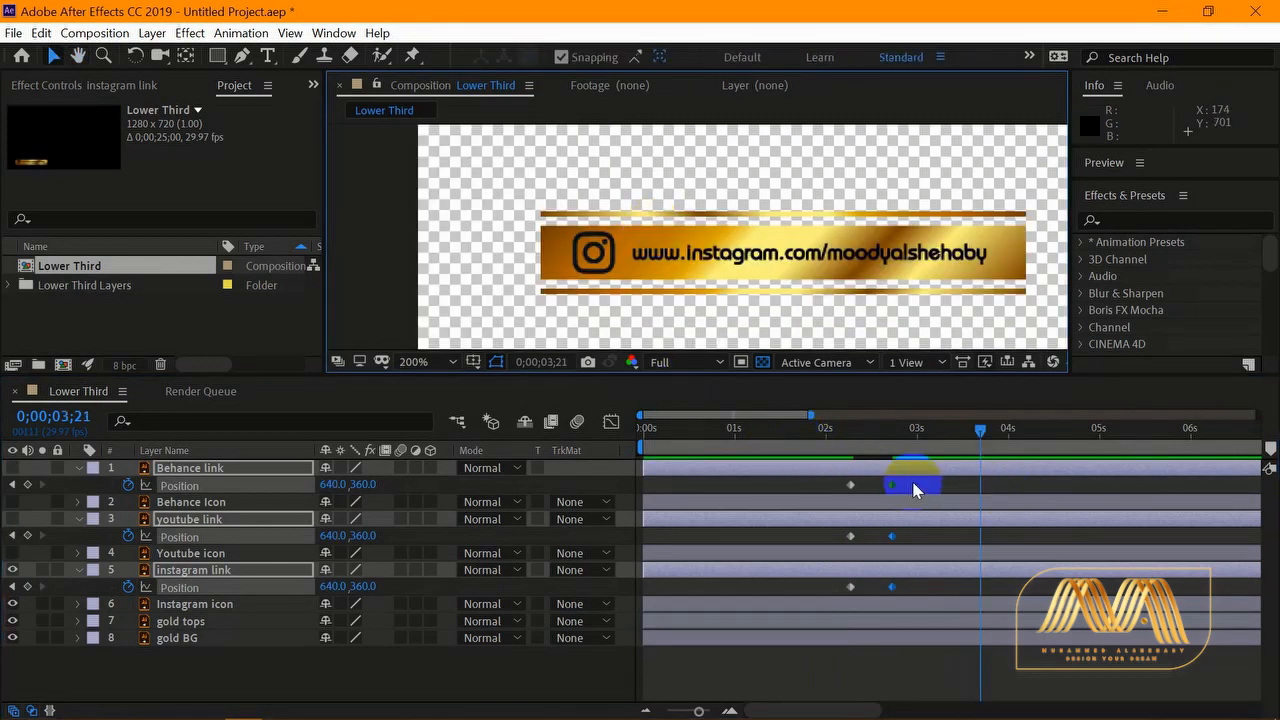
# - Apply Easy Ease to all Position keyframes of the three link layers and preview the slide-in
pyautogui.moveTo(911, 478); pyautogui.dragTo(848, 592)
pyautogui.rightClick(850, 585)
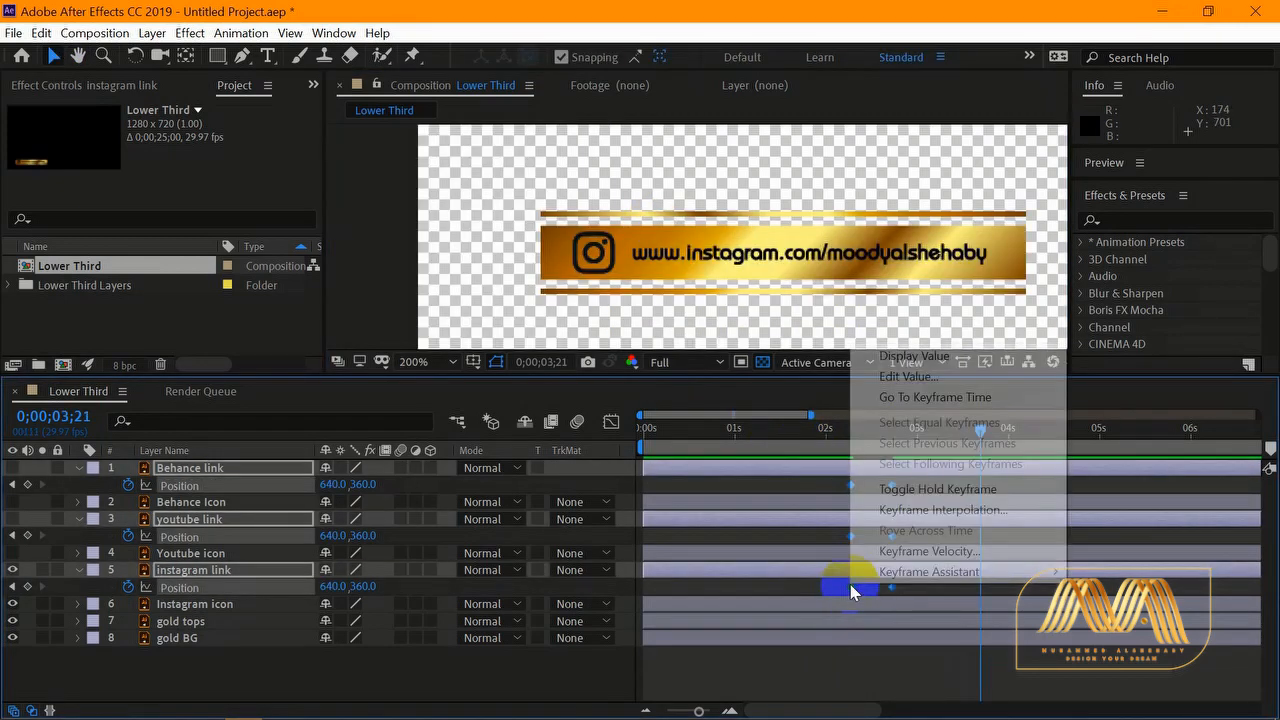
pyautogui.moveTo(900, 585)
pyautogui.click(620, 447)
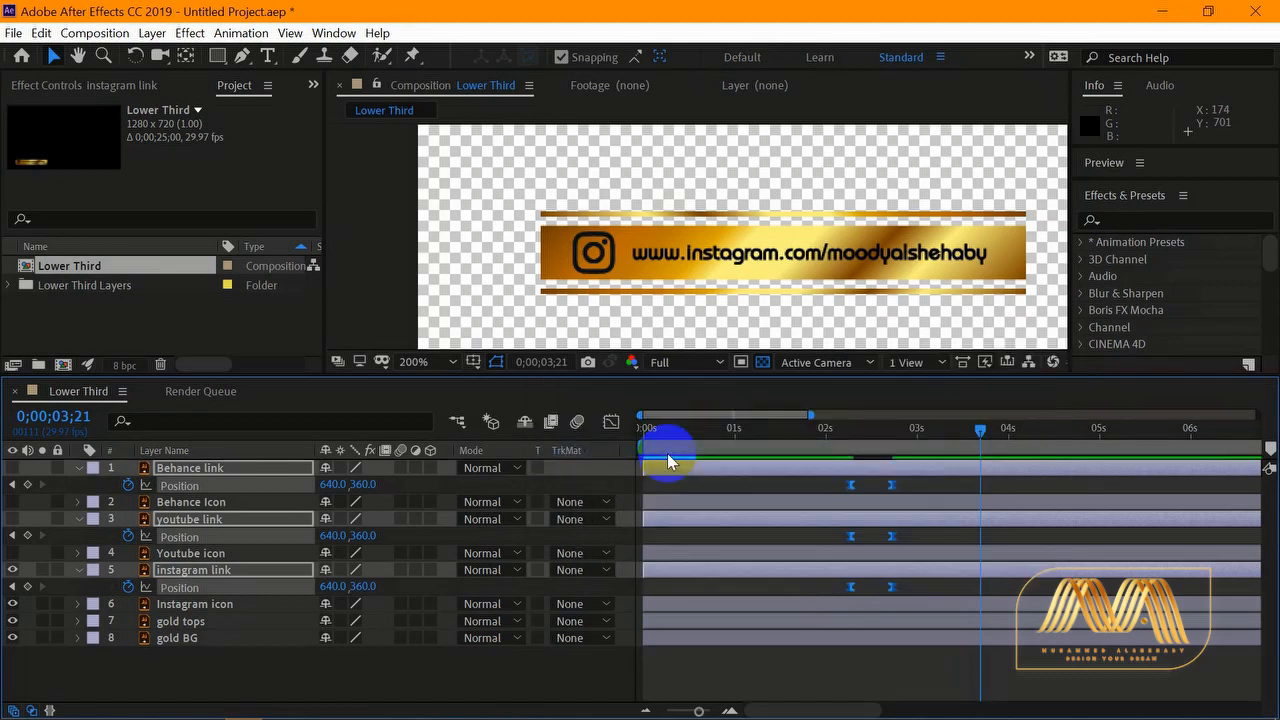
pyautogui.moveTo(997, 431); pyautogui.dragTo(802, 438)
pyautogui.press('space')
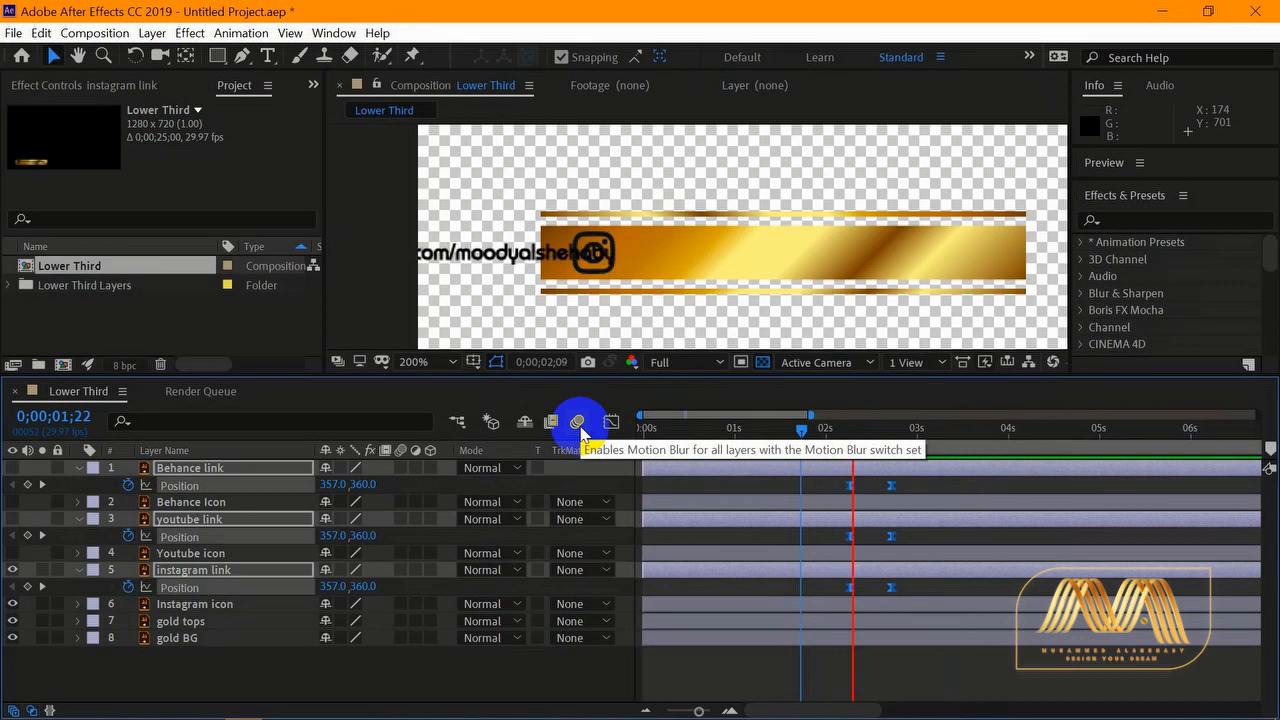
pyautogui.press('space')
# - Adjust the Behance link's Position easing in the speed graph by stretching the first keyframe's handle, and preview the motion
pyautogui.moveTo(908, 481); pyautogui.dragTo(824, 489)
pyautogui.click(611, 421)
pyautogui.click(855, 583)
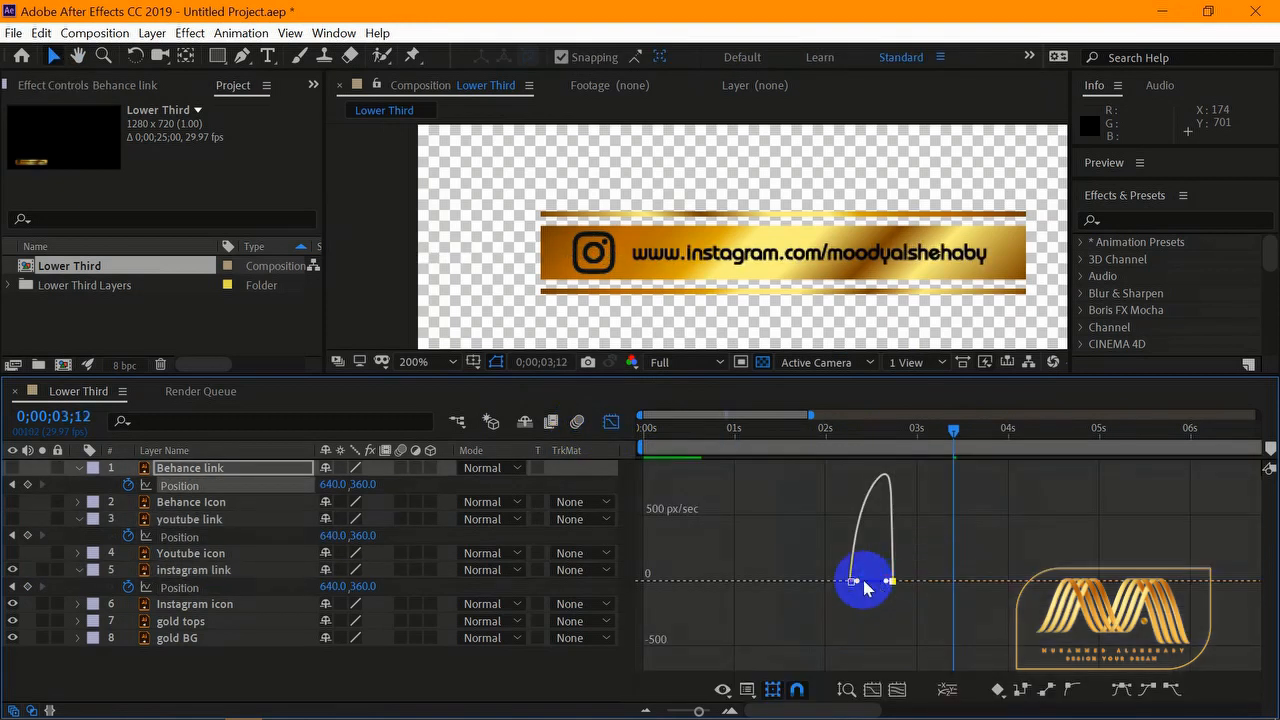
pyautogui.moveTo(862, 585); pyautogui.dragTo(871, 582)
pyautogui.click(828, 436)
pyautogui.press('space')
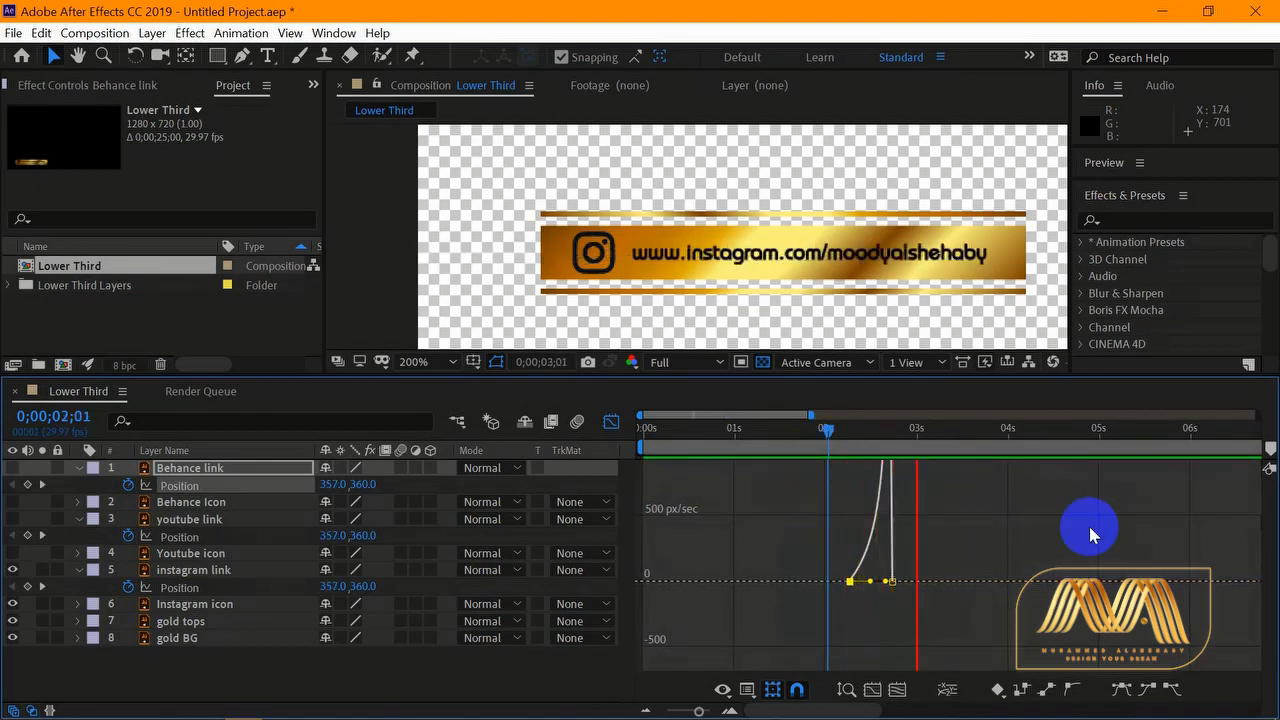
# - Stretch the first Position keyframe's speed handle on the youtube link and instagram link layers for a sharper slide-in, and preview it
pyautogui.click(613, 422)
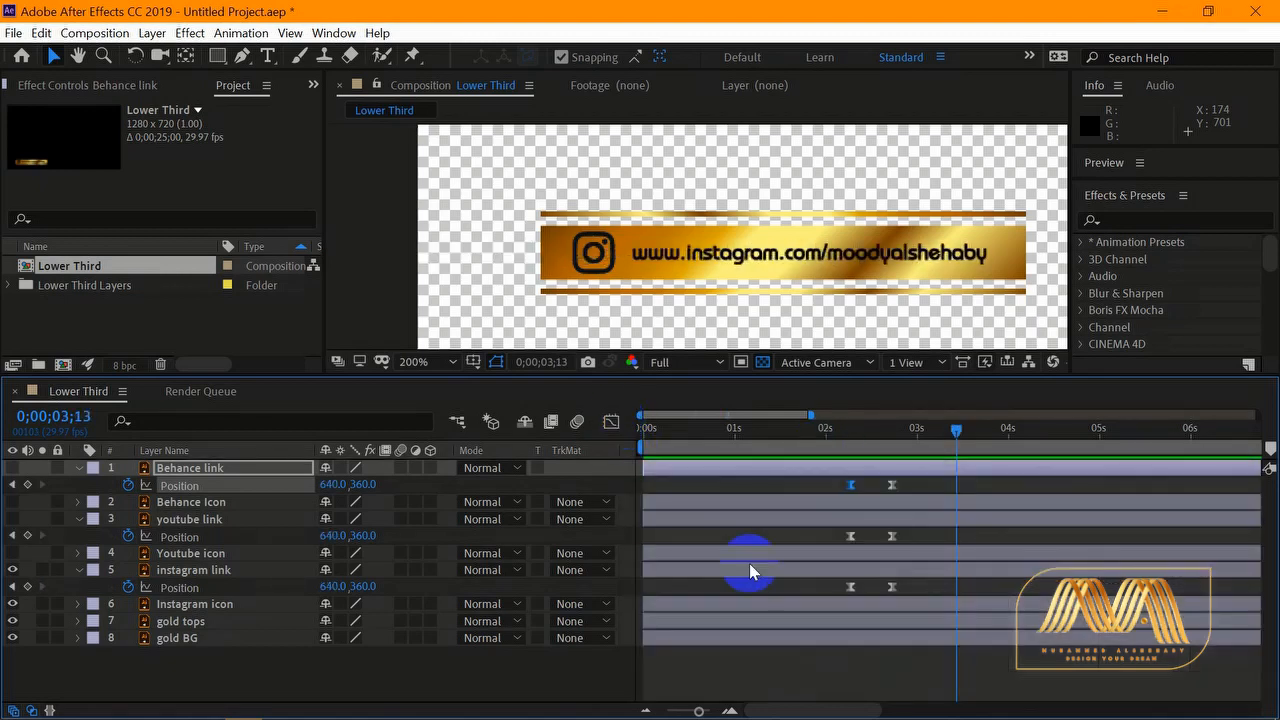
pyautogui.click(851, 536)
pyautogui.click(611, 422)
pyautogui.click(611, 422)
pyautogui.click(851, 587)
pyautogui.click(611, 422)
pyautogui.moveTo(865, 583); pyautogui.dragTo(886, 583)
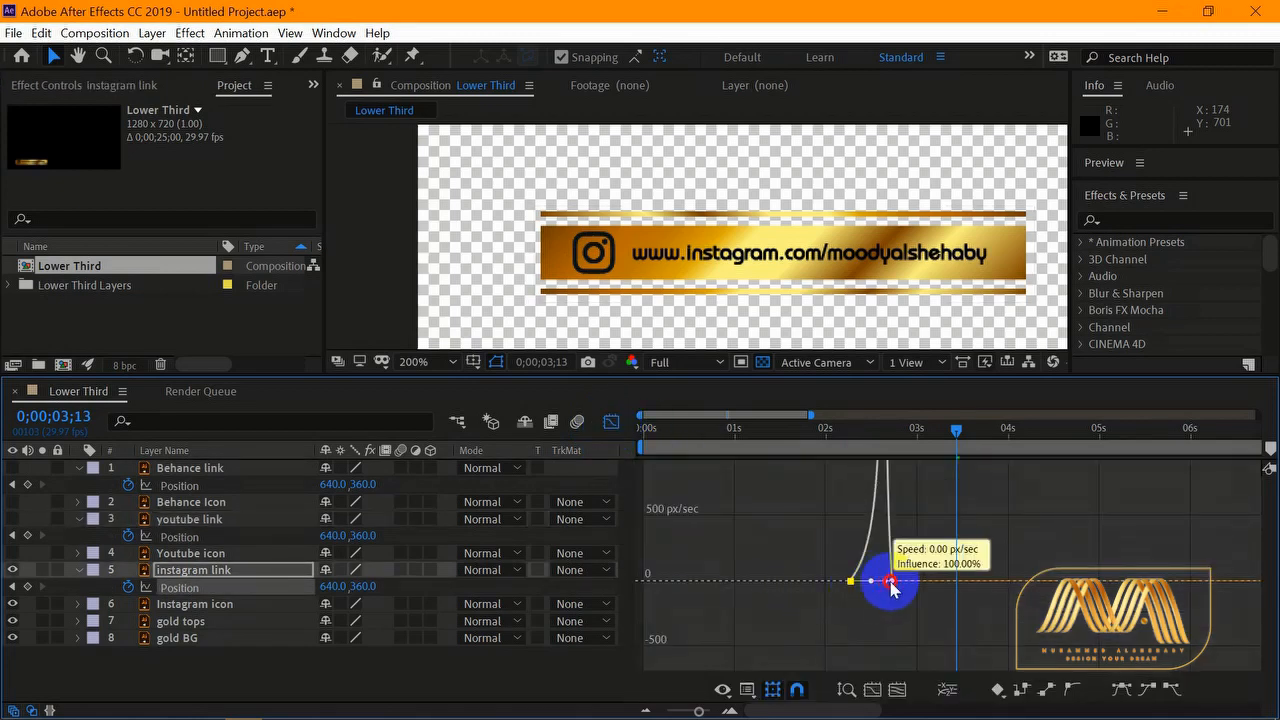
pyautogui.click(611, 422)
pyautogui.click(788, 432)
pyautogui.press('space')
pyautogui.press('space')
# - Move the three link layers' final Position keyframes to 0;00;02;25 and preview the timing
pyautogui.moveTo(909, 479); pyautogui.dragTo(900, 588)
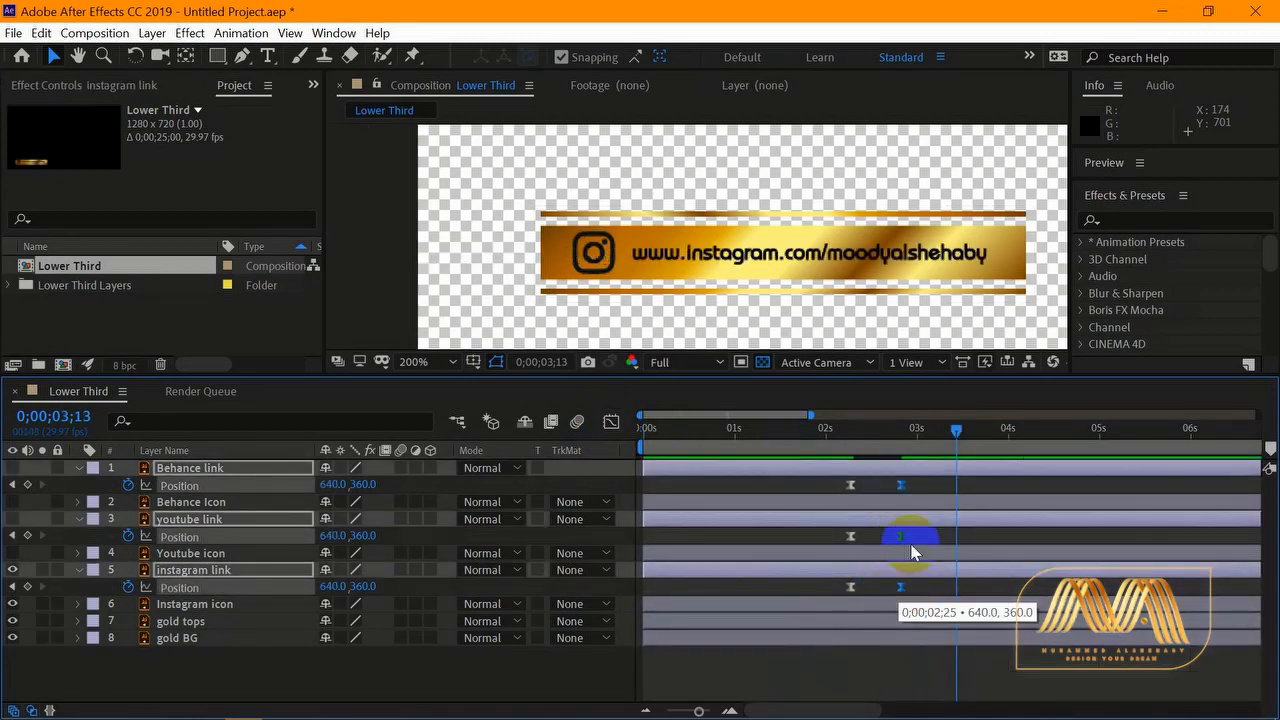
pyautogui.moveTo(820, 432); pyautogui.dragTo(632, 440)
pyautogui.press('space')
pyautogui.press('space')
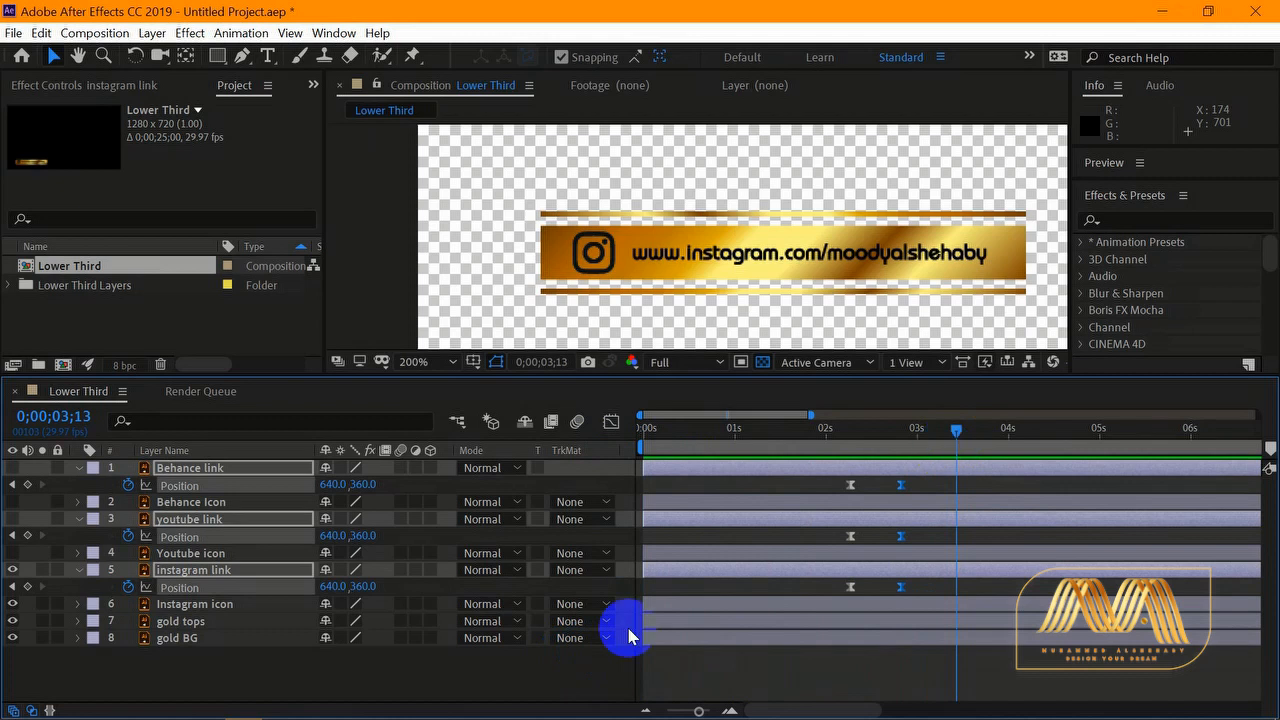
# - Draw a white rectangle shape at 0;00;02;25 that covers the Instagram icon and extends past the composition's left edge
pyautogui.click(229, 668)
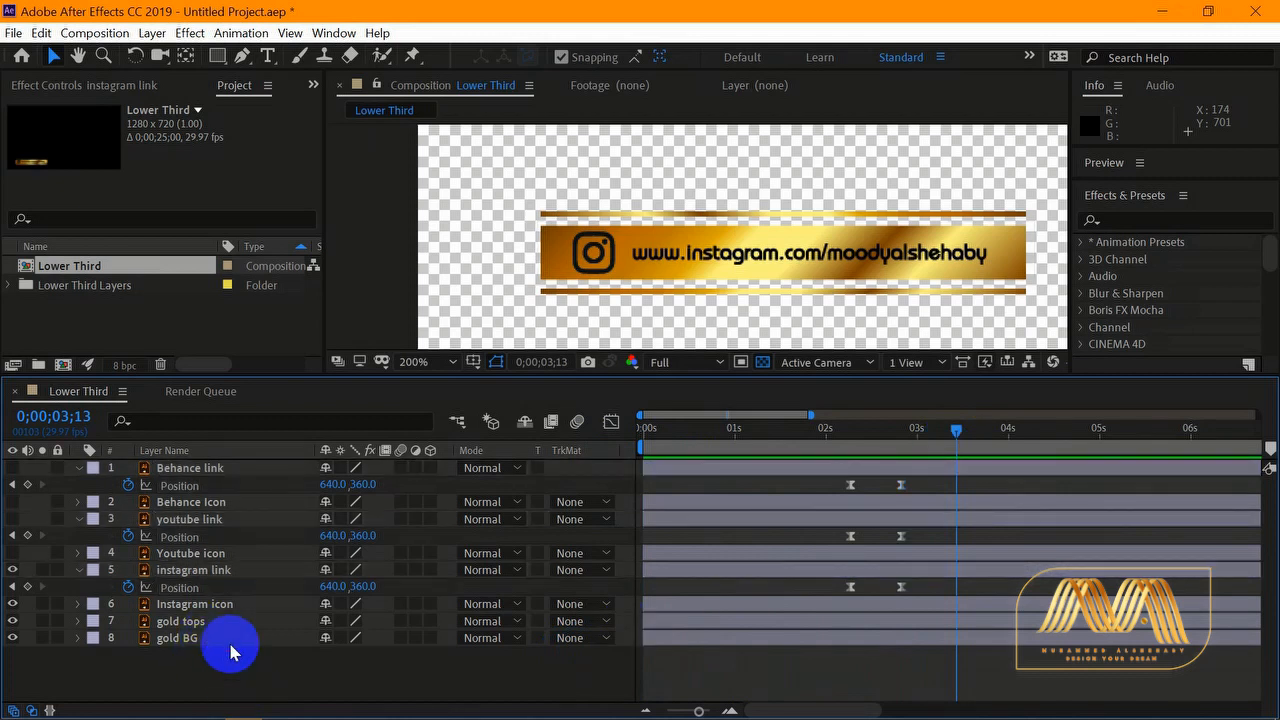
pyautogui.click(78, 571)
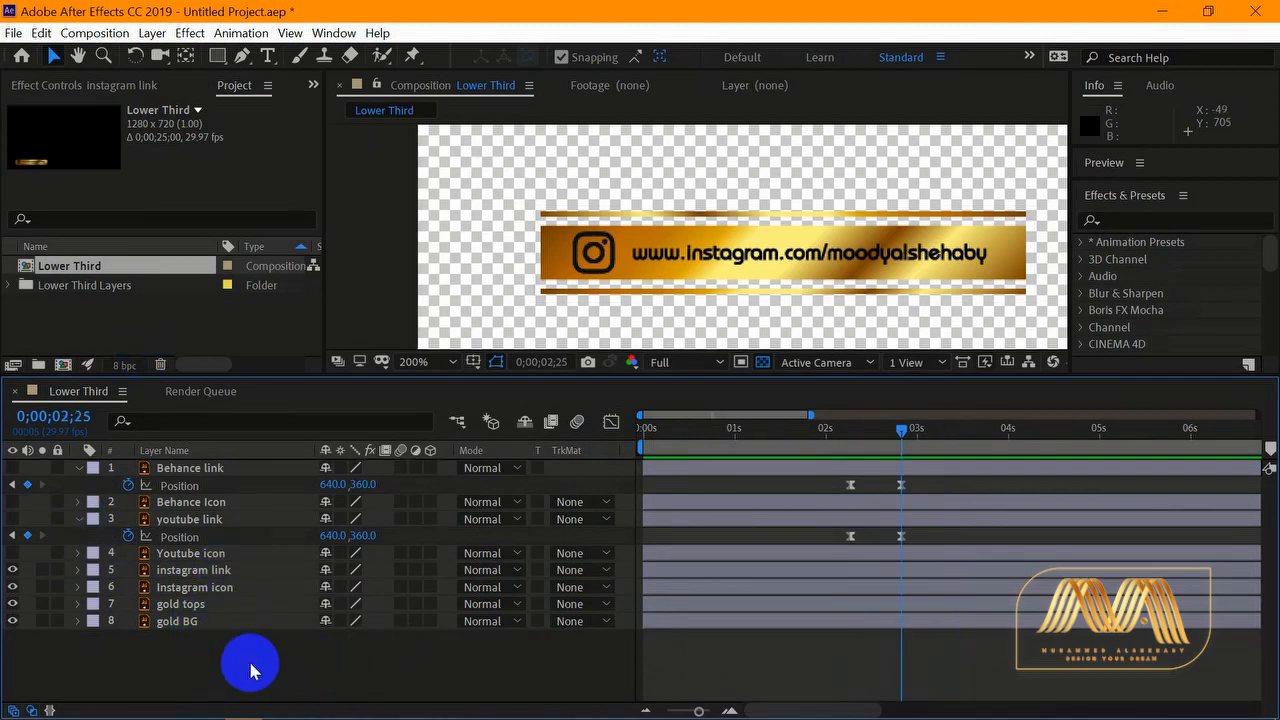
pyautogui.press('j')
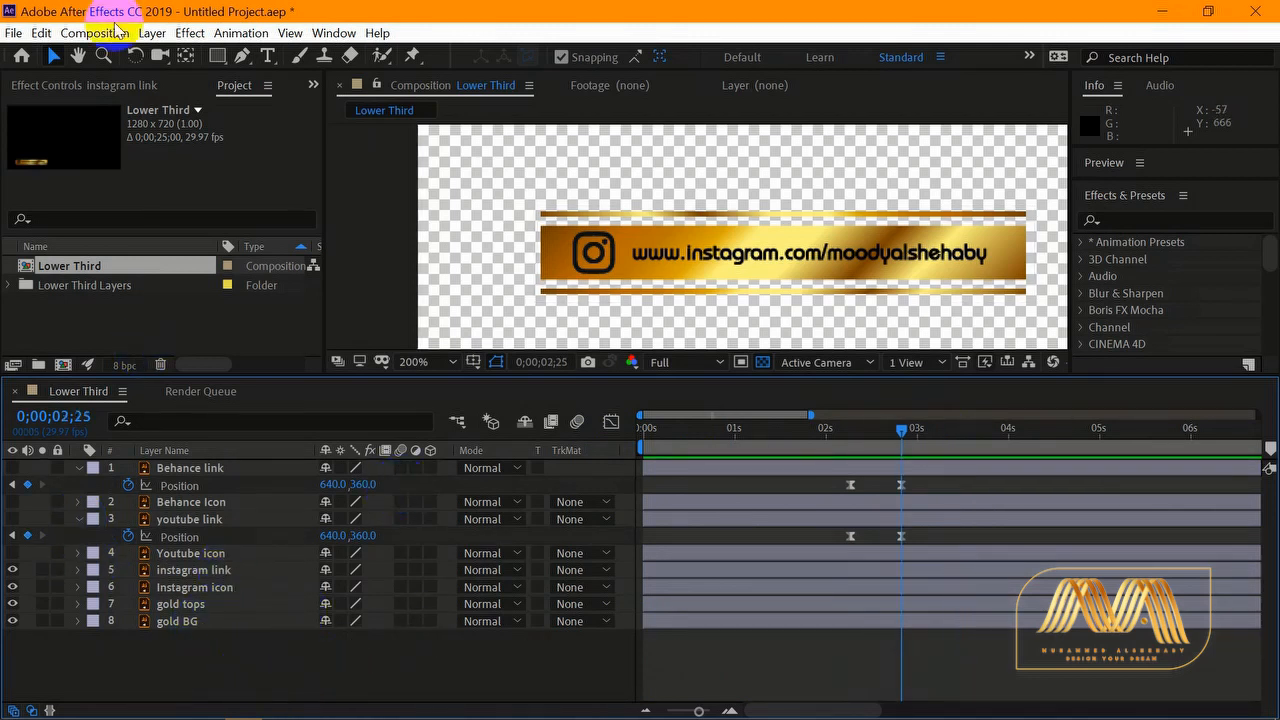
pyautogui.click(217, 56)
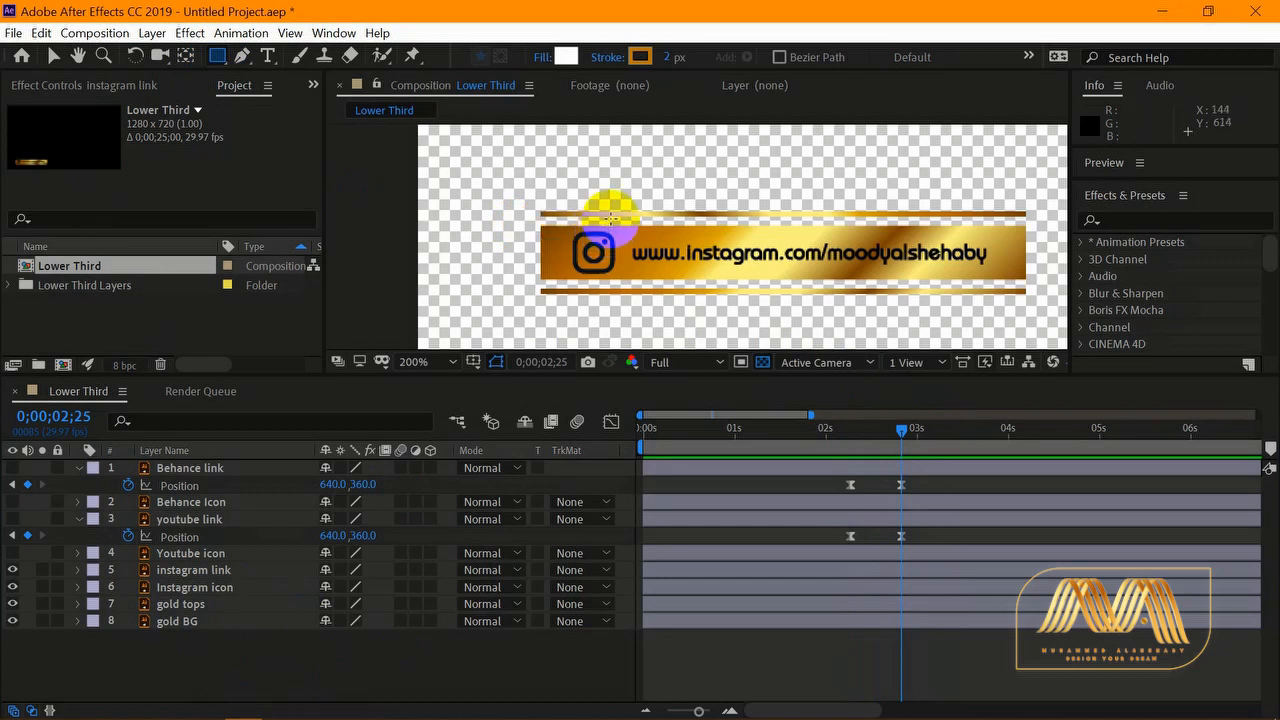
pyautogui.moveTo(613, 215)
pyautogui.mouseDown()
pyautogui.moveTo(560, 288)
pyautogui.moveTo(404, 291)
pyautogui.mouseUp()
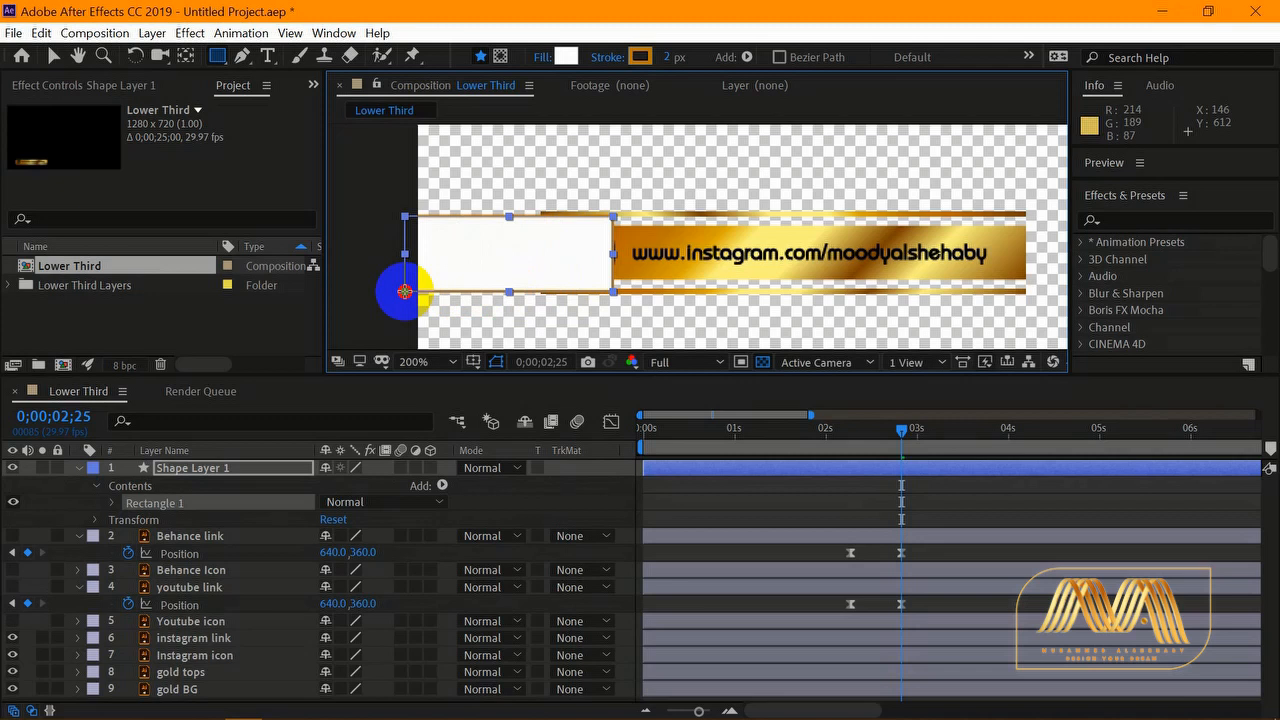
pyautogui.click(53, 56)
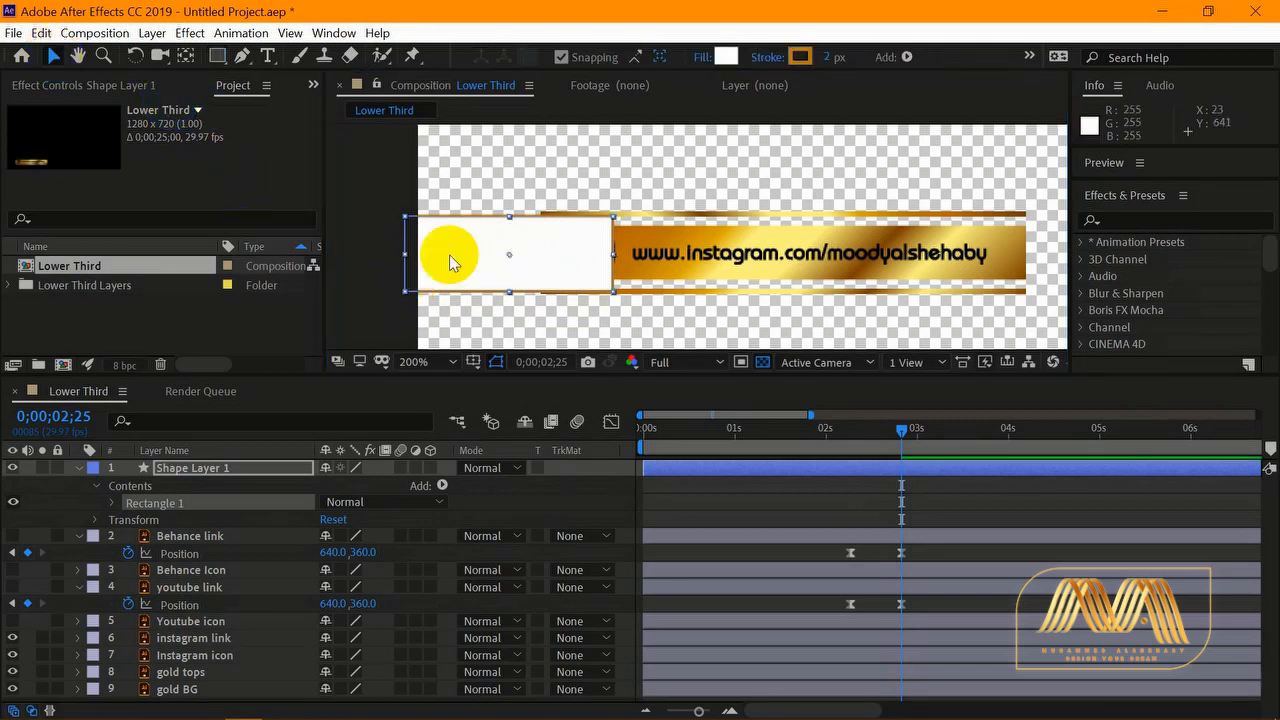
# - Collapse the new shape layer's contents and rename the layer to Insta Mask
pyautogui.click(79, 467)
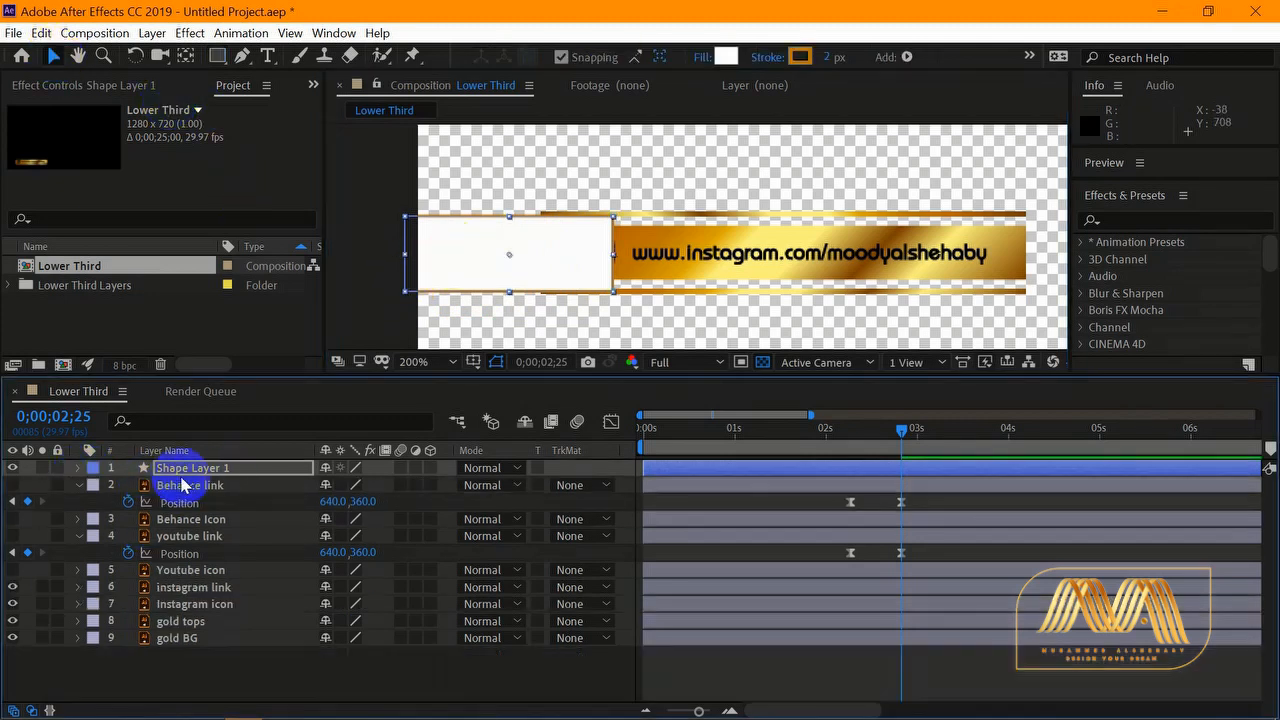
pyautogui.press('Return')
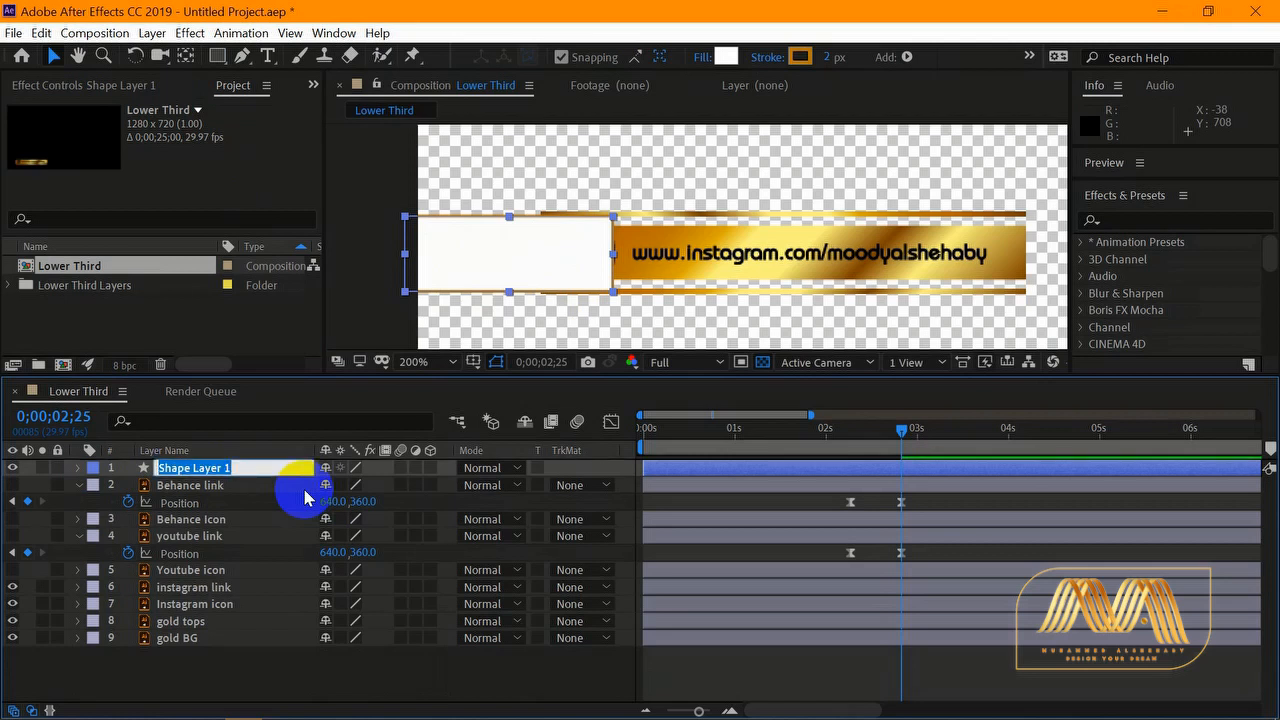
pyautogui.write('Insta Mask')
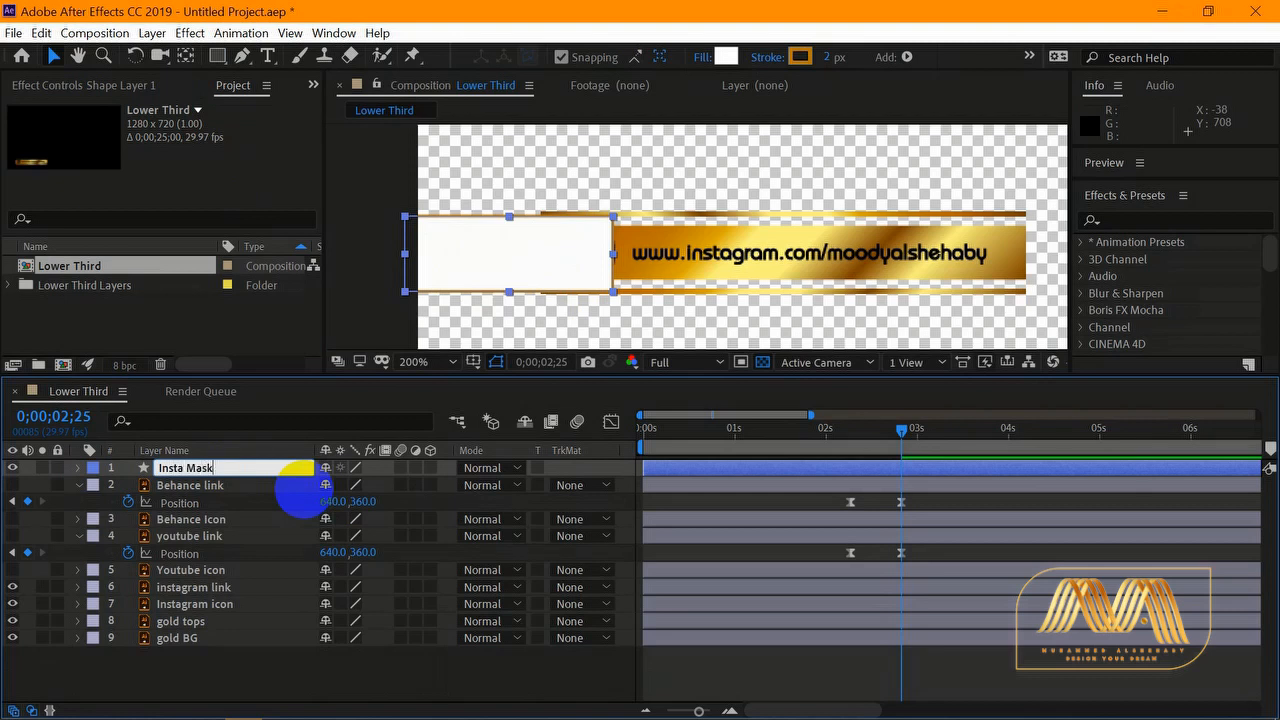
pyautogui.press('Return')
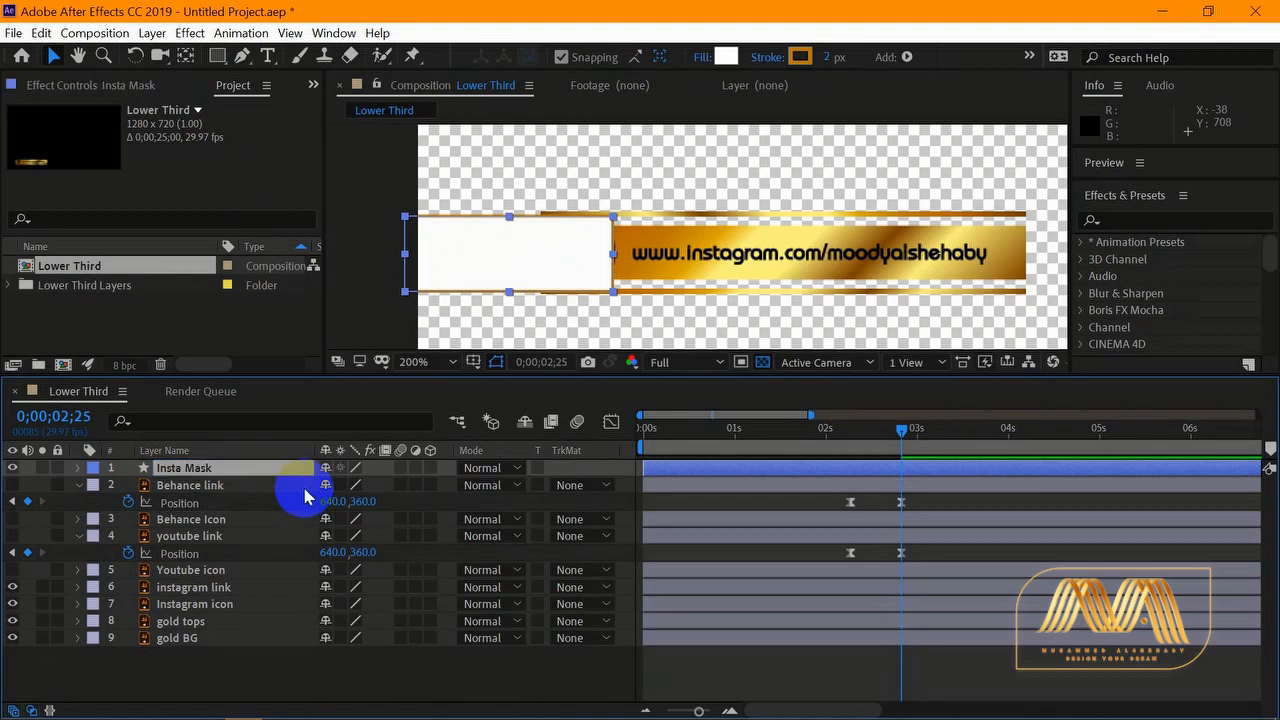
# - Move the Insta Mask layer directly above instagram link in the layer stack and collapse the other links' Position properties
pyautogui.moveTo(283, 496); pyautogui.dragTo(284, 494)
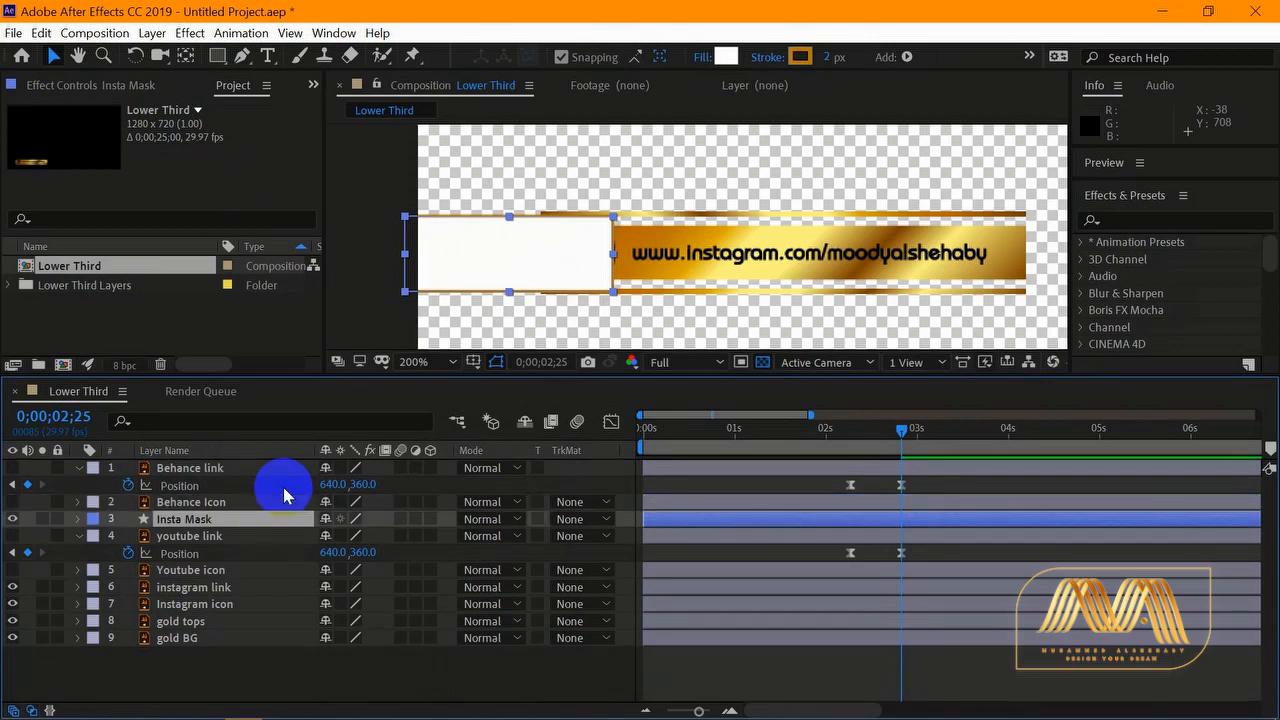
pyautogui.hotkey('ctrl', '[')
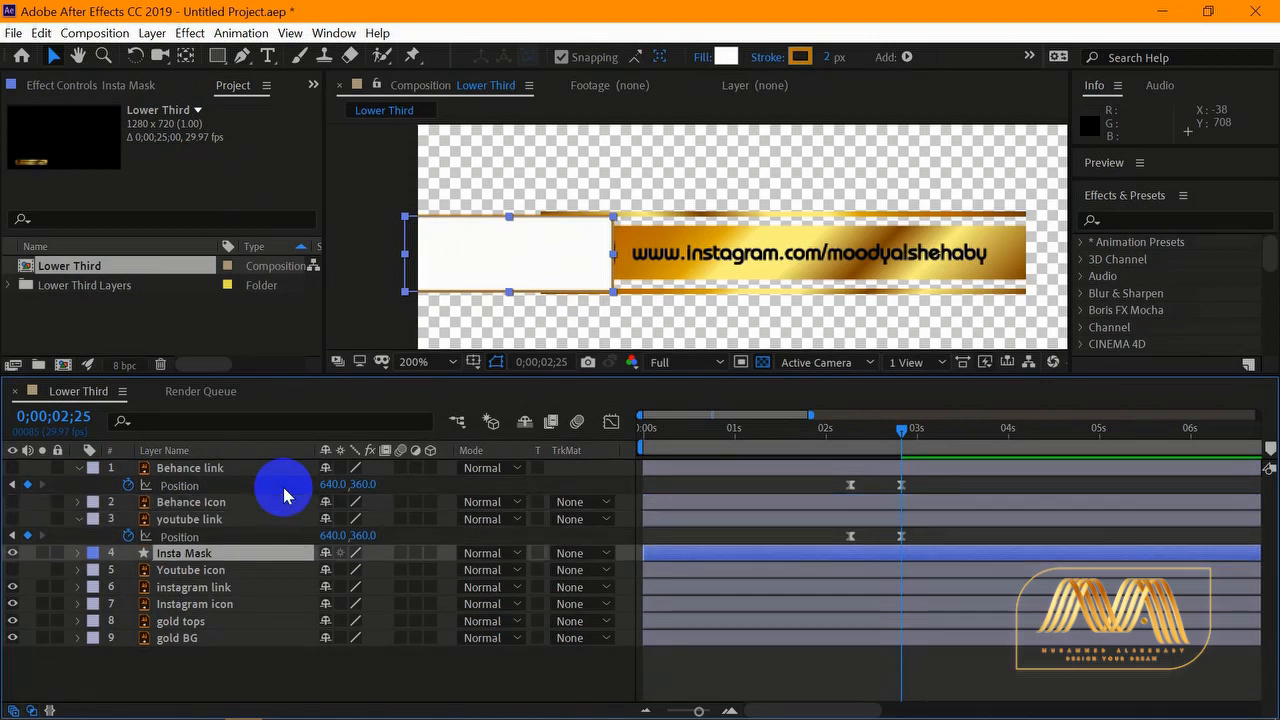
pyautogui.hotkey('ctrl', '[')
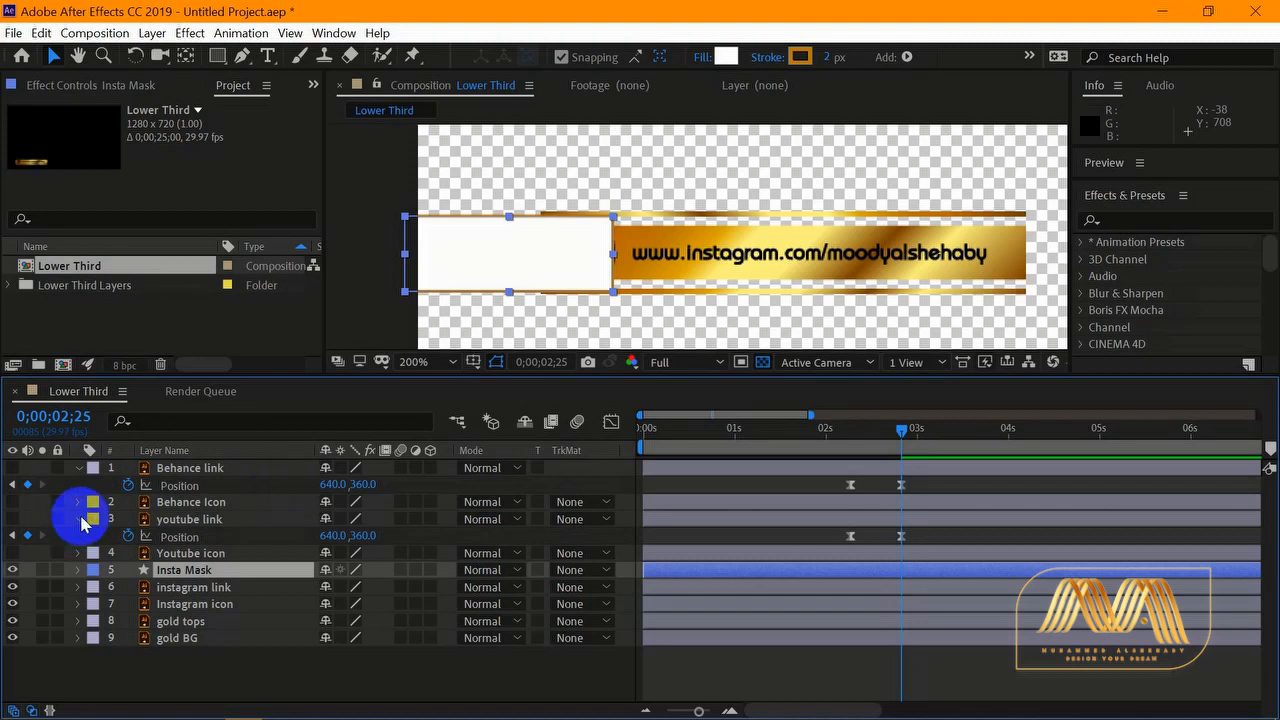
pyautogui.click(78, 519)
# - Set the instagram link layer's track matte to Alpha Inverted Matte "Insta Mask" and preview the animation from the start
pyautogui.click(250, 560)
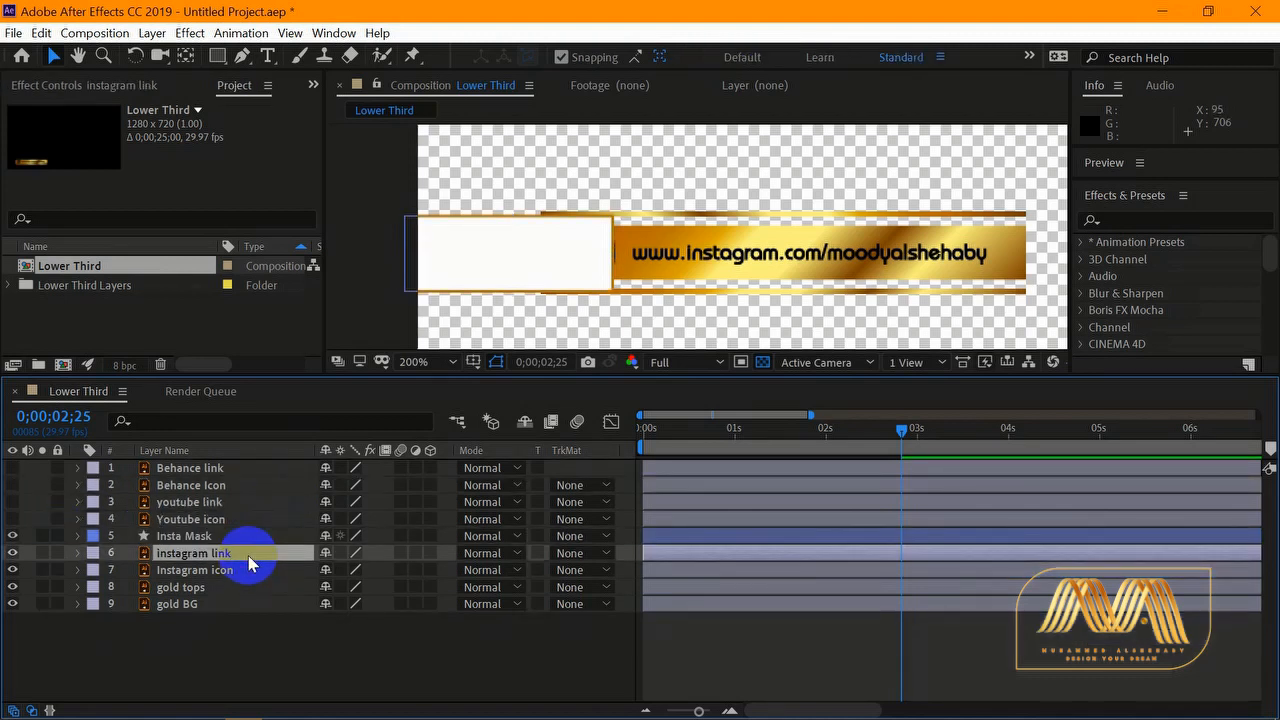
pyautogui.click(605, 555)
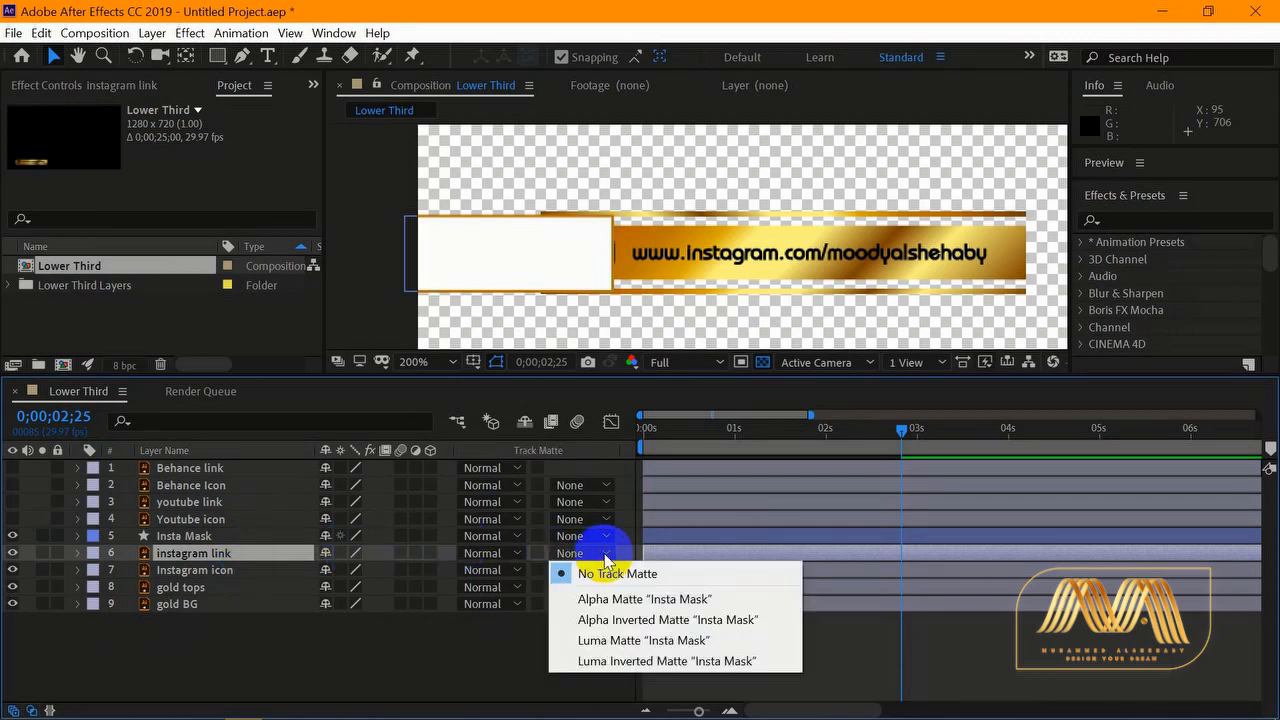
pyautogui.click(617, 622)
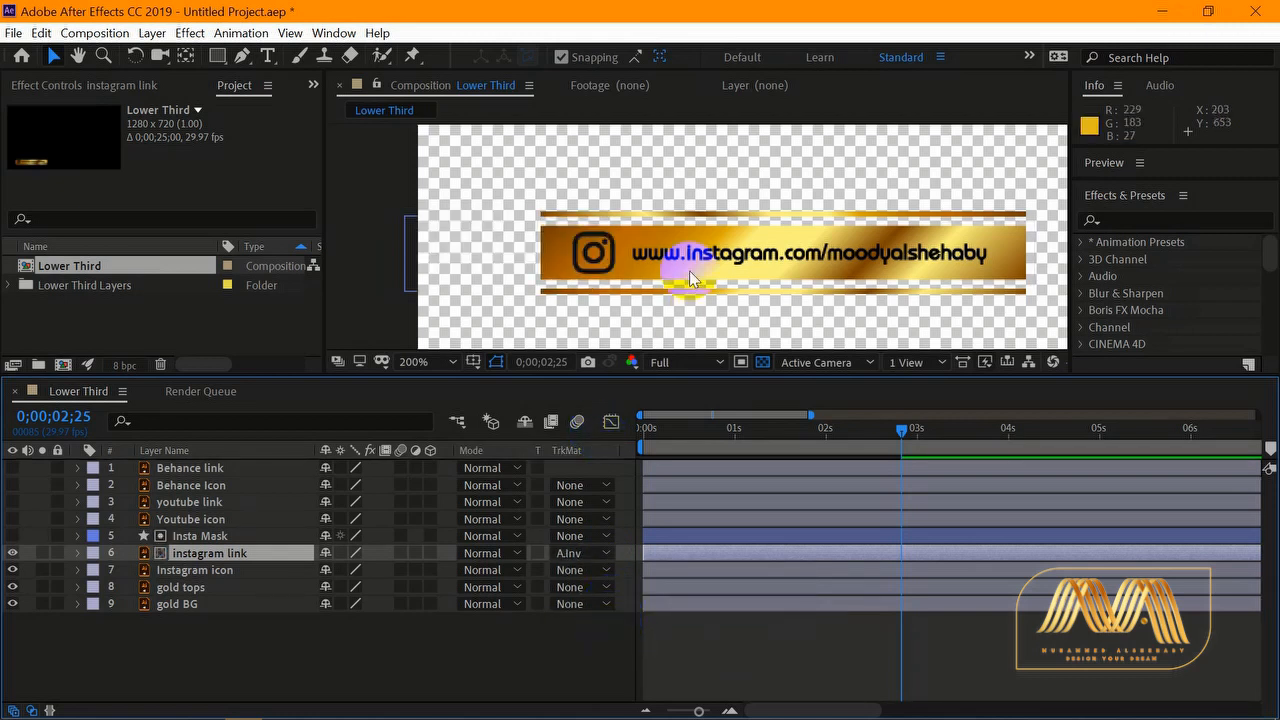
pyautogui.moveTo(901, 434); pyautogui.dragTo(628, 420)
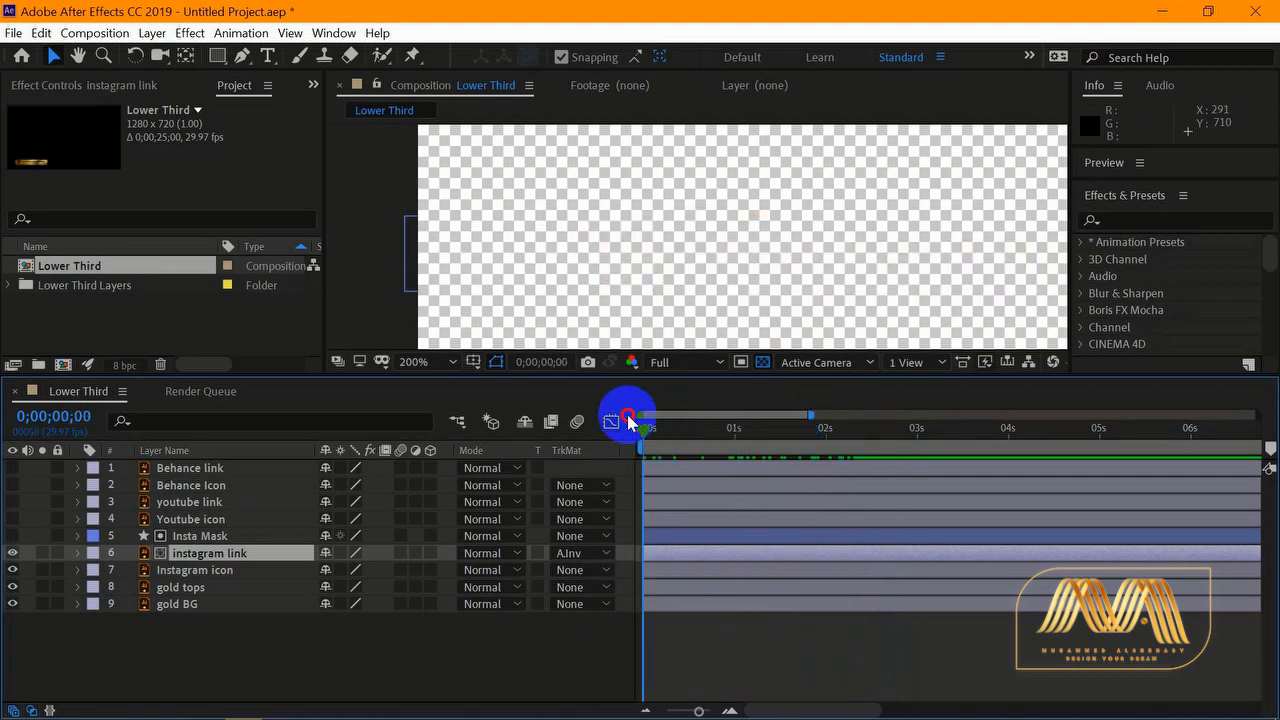
pyautogui.click(423, 660)
pyautogui.press('space')
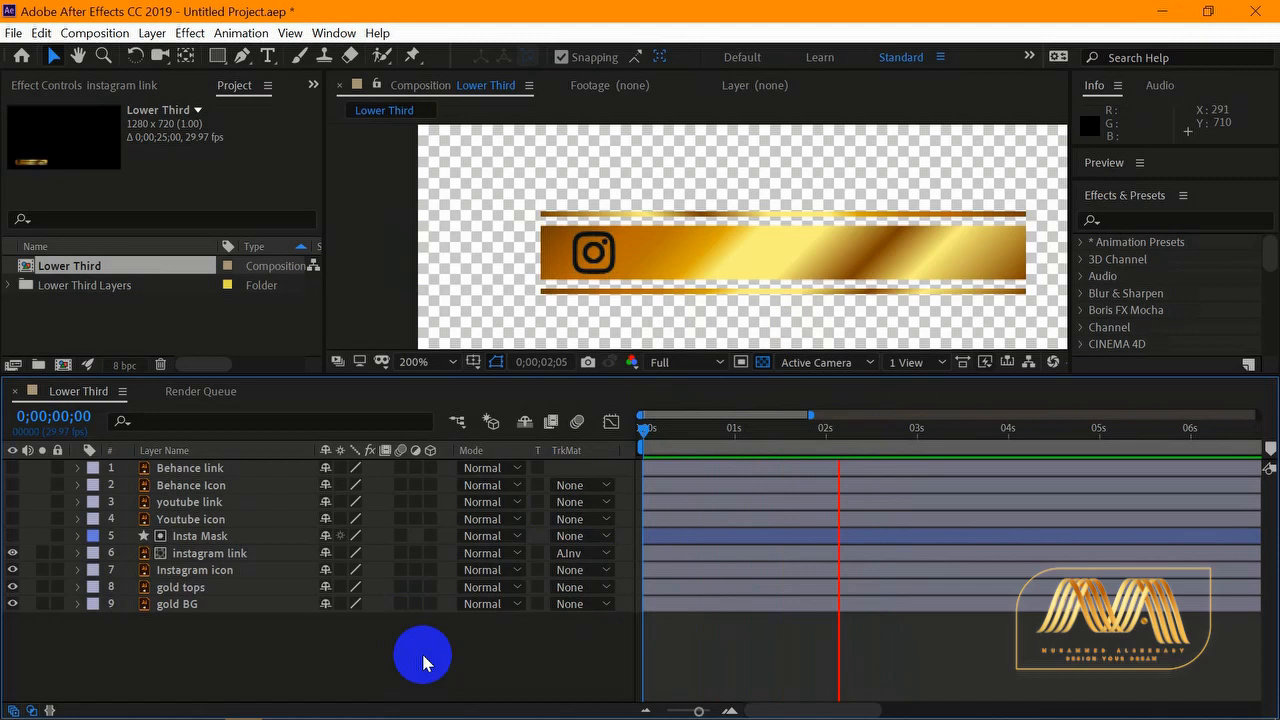
pyautogui.press('space')
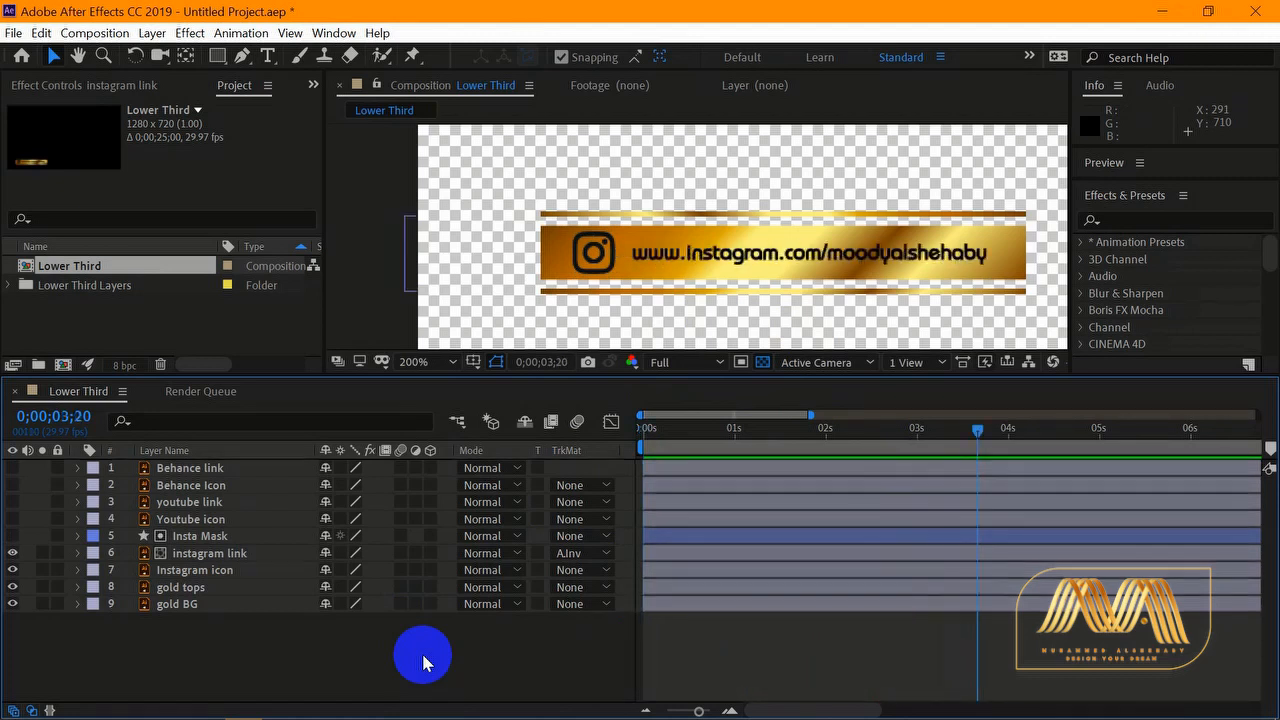
pyautogui.press('space')
pyautogui.press('space')
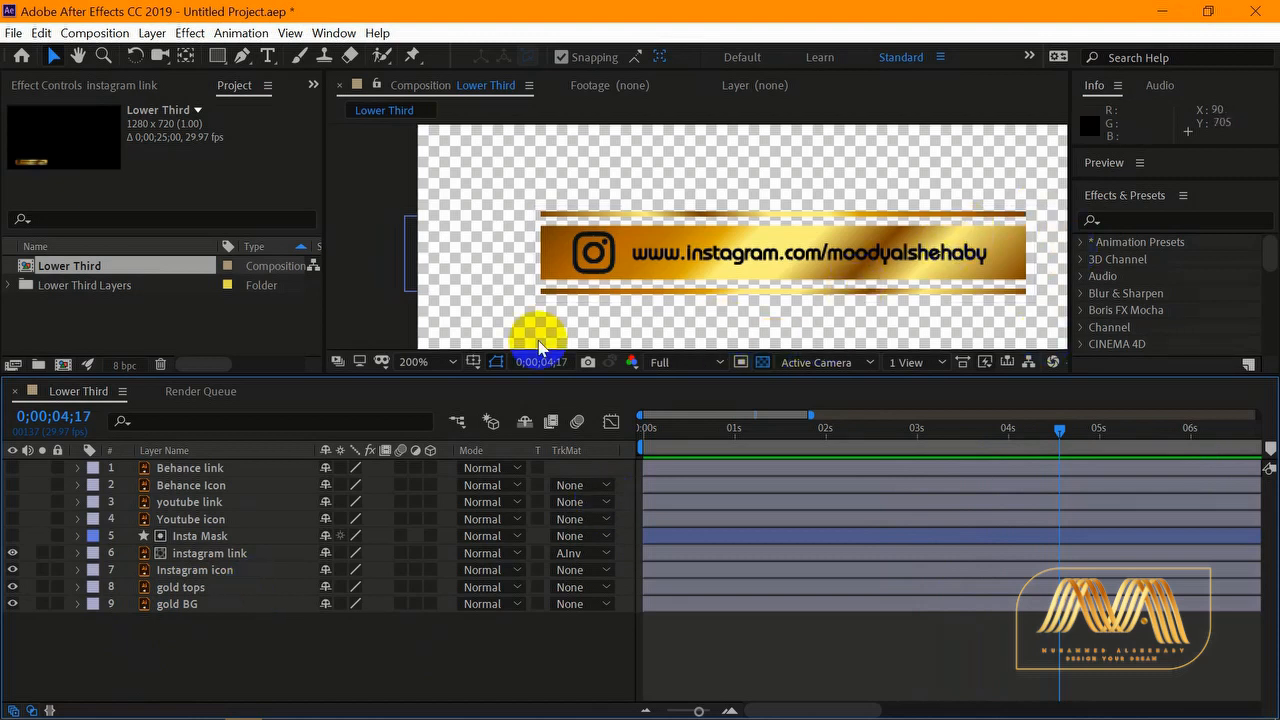
# - Add Position keyframes at 0;00;04;17 to the instagram, youtube and Behance link layers that hold their current position
pyautogui.click(191, 556)
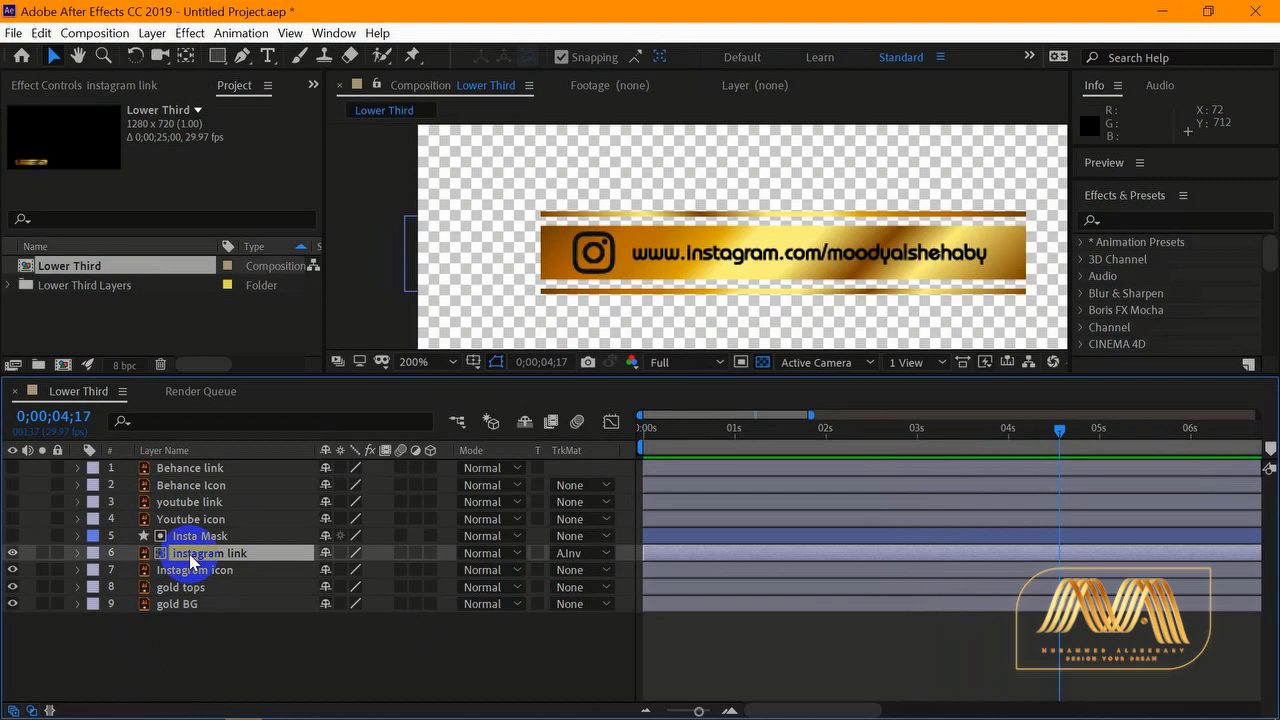
pyautogui.keyDown('ctrl'); pyautogui.click(205, 503); pyautogui.keyUp('ctrl')
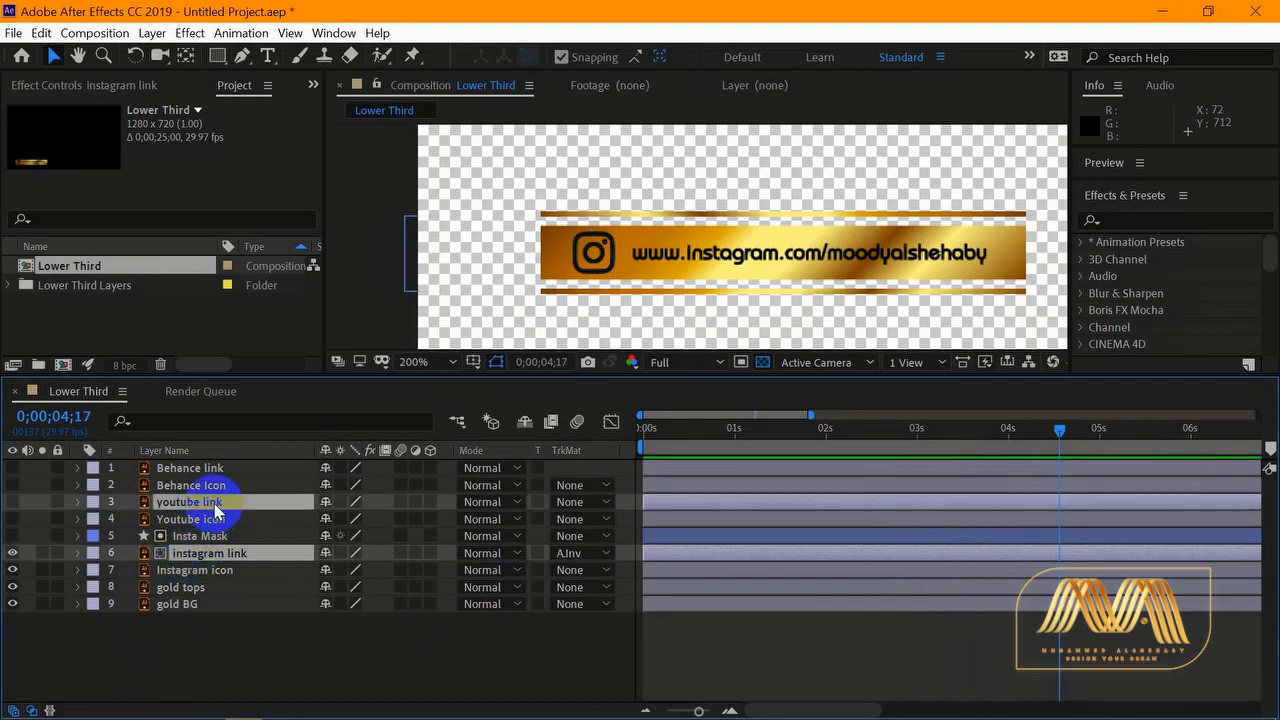
pyautogui.keyDown('ctrl'); pyautogui.click(212, 469); pyautogui.keyUp('ctrl')
pyautogui.press('p')
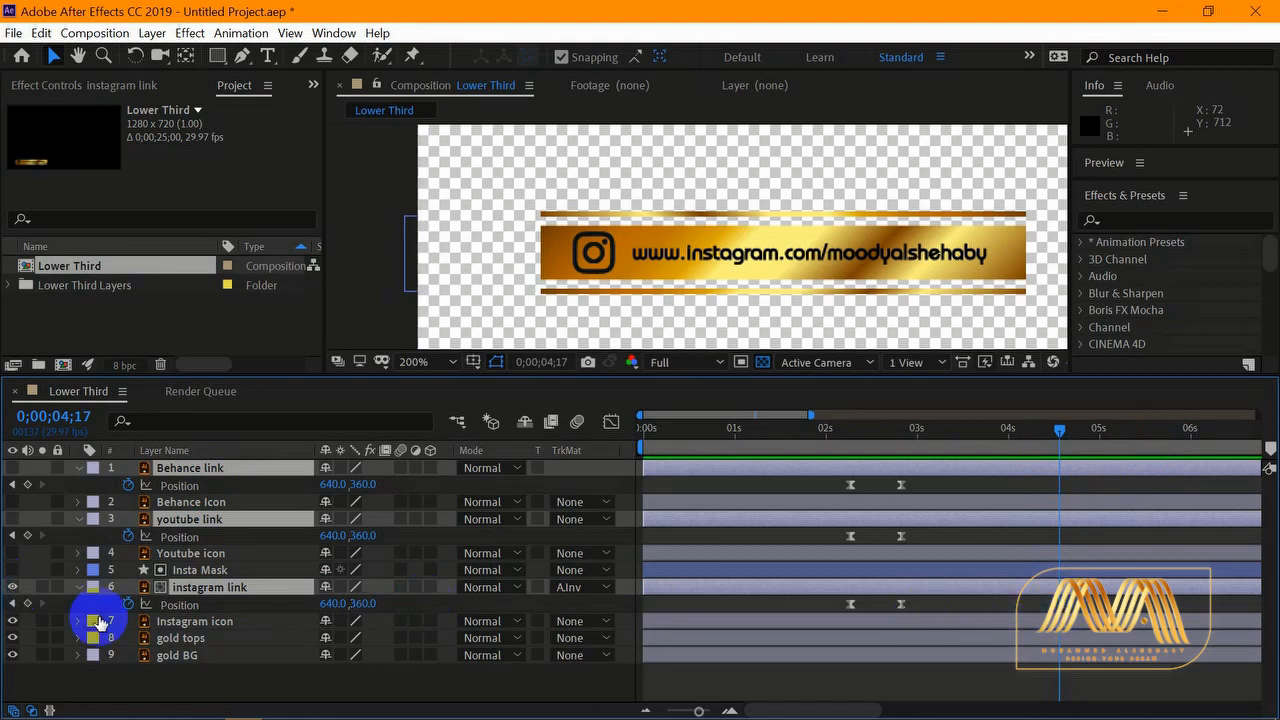
pyautogui.click(28, 604)
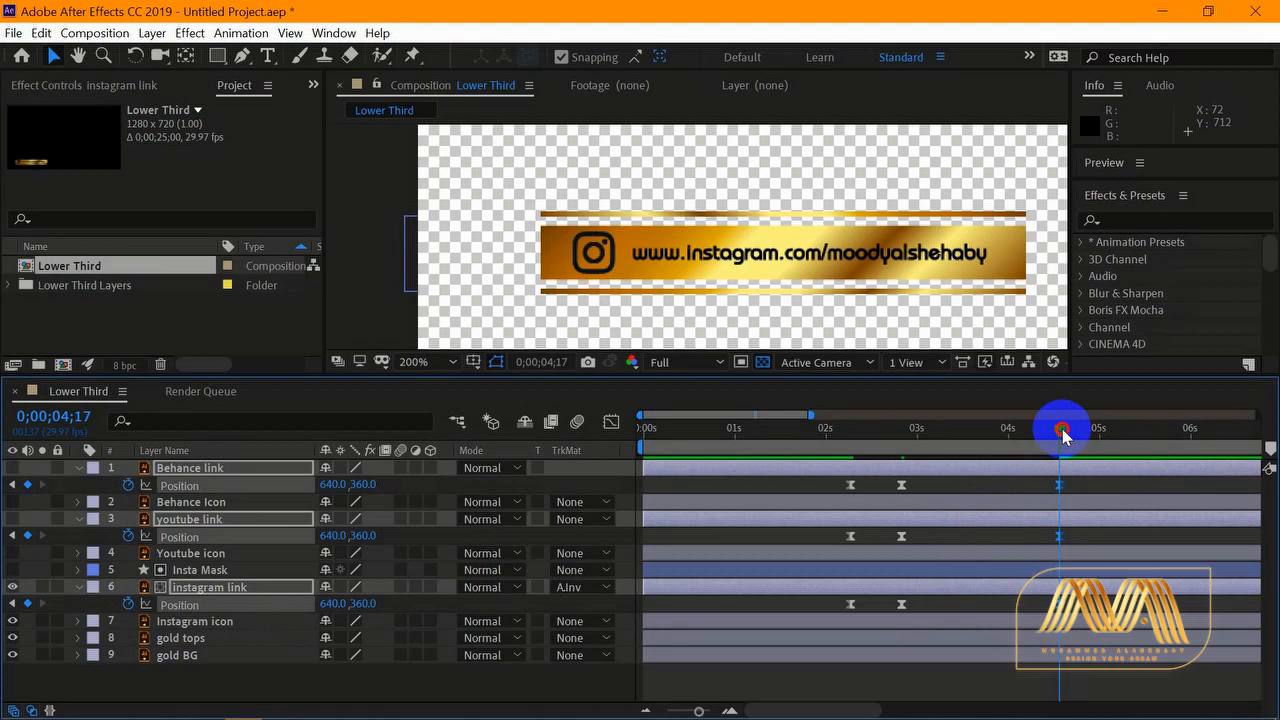
# - Slide the three links left to Position 359, 360 at 0;00;05;01 and preview the animation from the start
pyautogui.moveTo(1061, 446); pyautogui.dragTo(1098, 438)
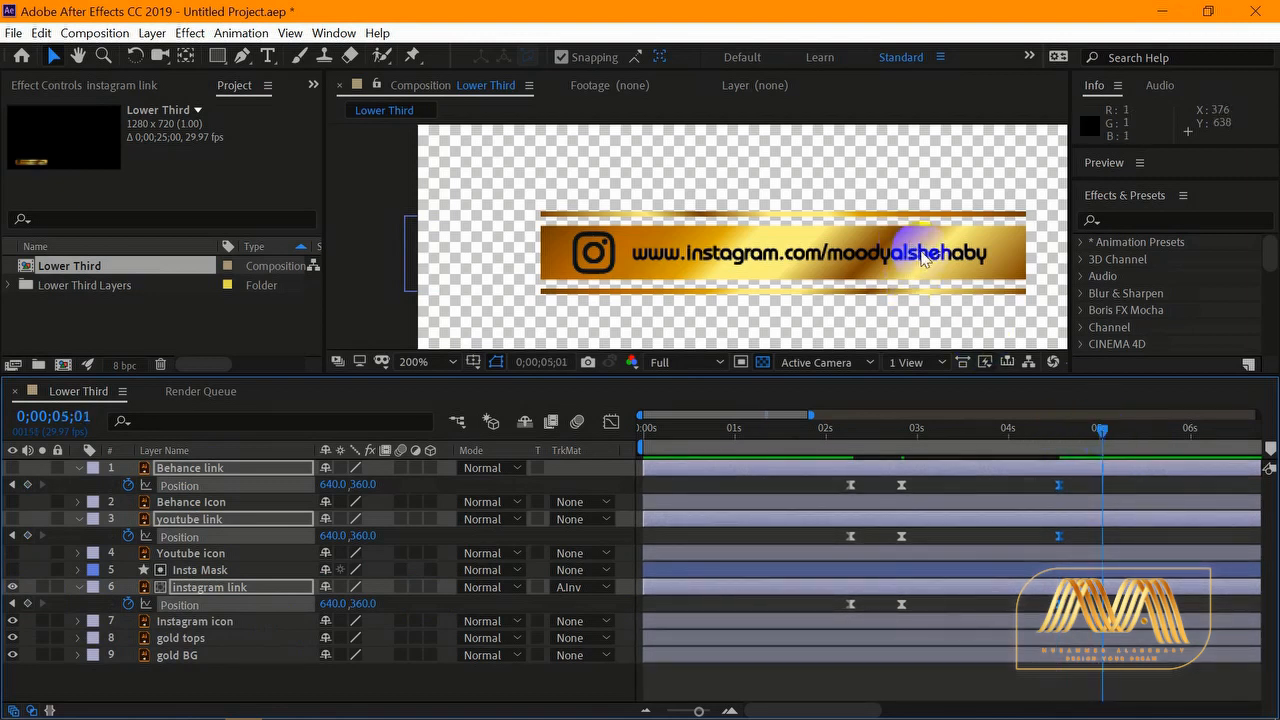
pyautogui.moveTo(922, 262); pyautogui.dragTo(548, 262)
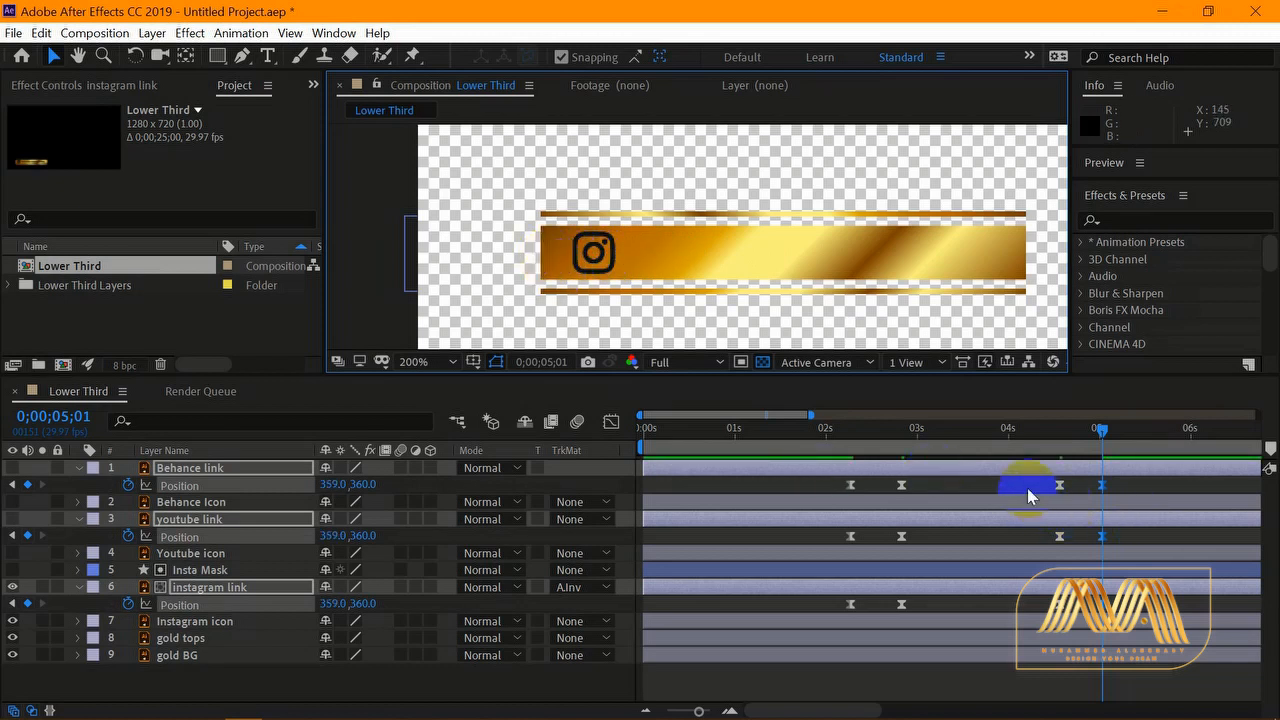
pyautogui.moveTo(1100, 430); pyautogui.dragTo(635, 450)
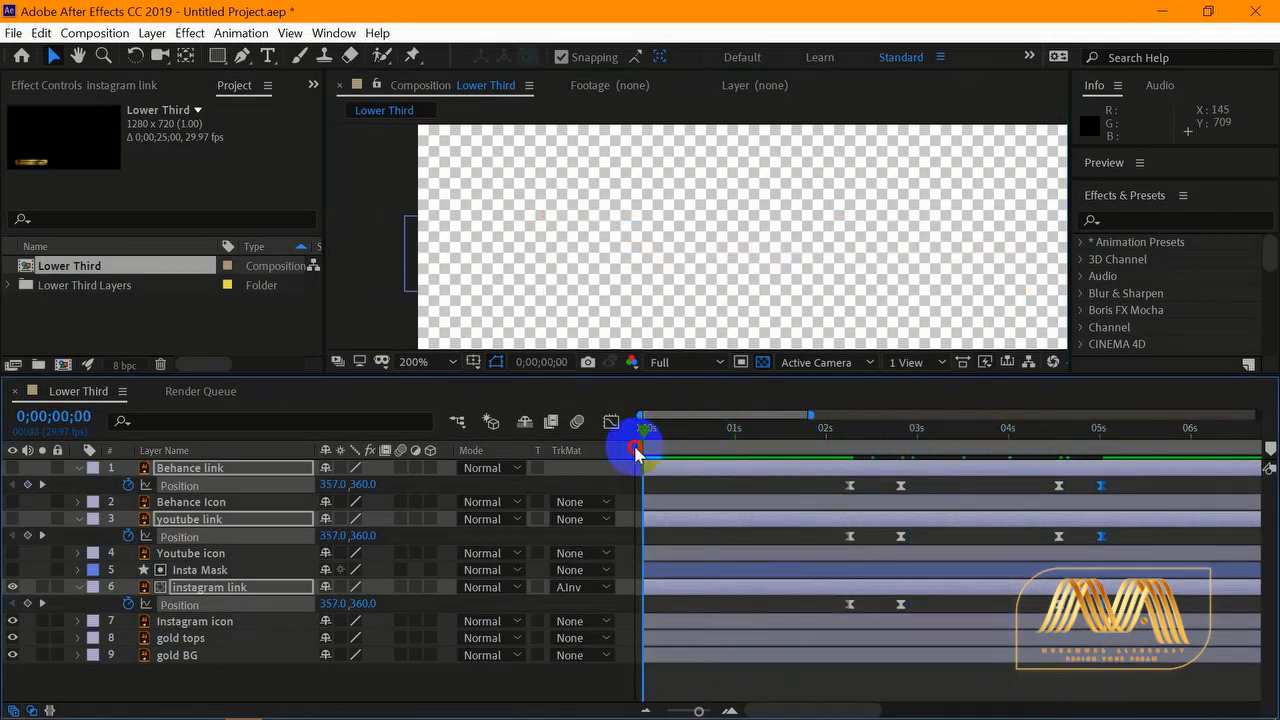
pyautogui.press('space')
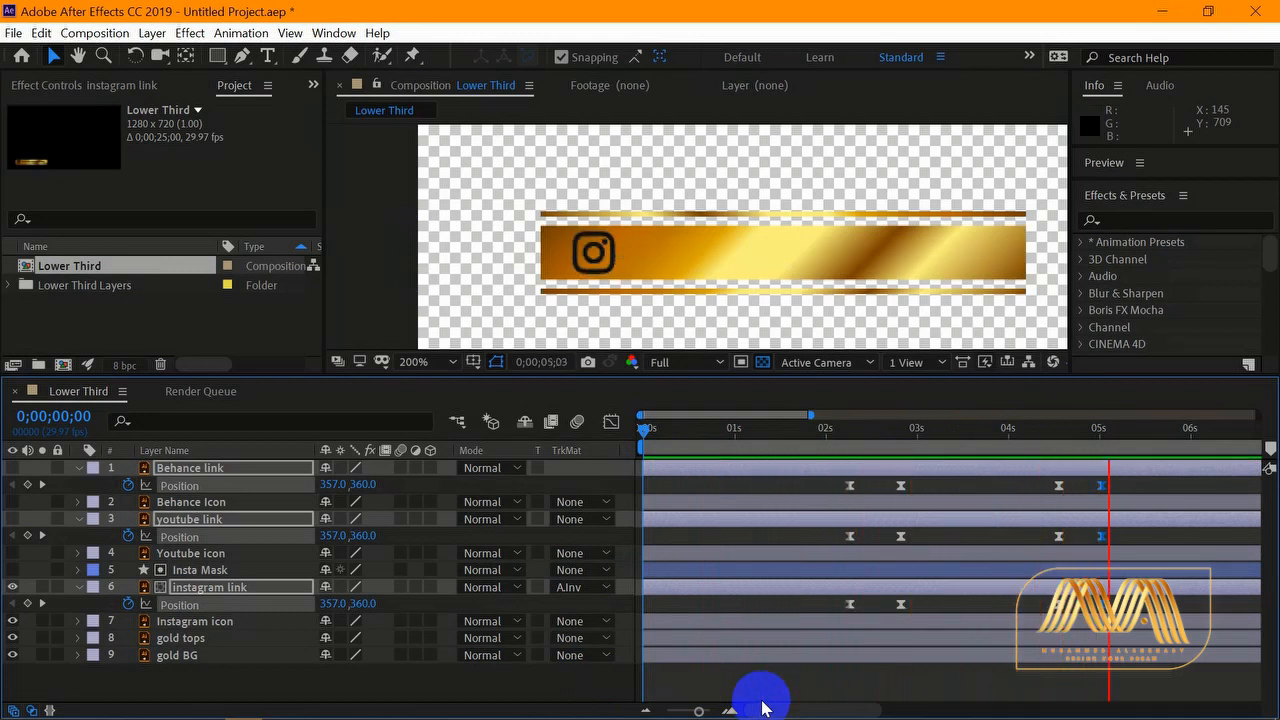
pyautogui.press('space')
# - Reshape the speed curve of Behance link's exit Position keyframes so the speed peaks near the end, and preview from 0;00;04;00
pyautogui.moveTo(1038, 491); pyautogui.dragTo(1114, 488)
pyautogui.click(609, 425)
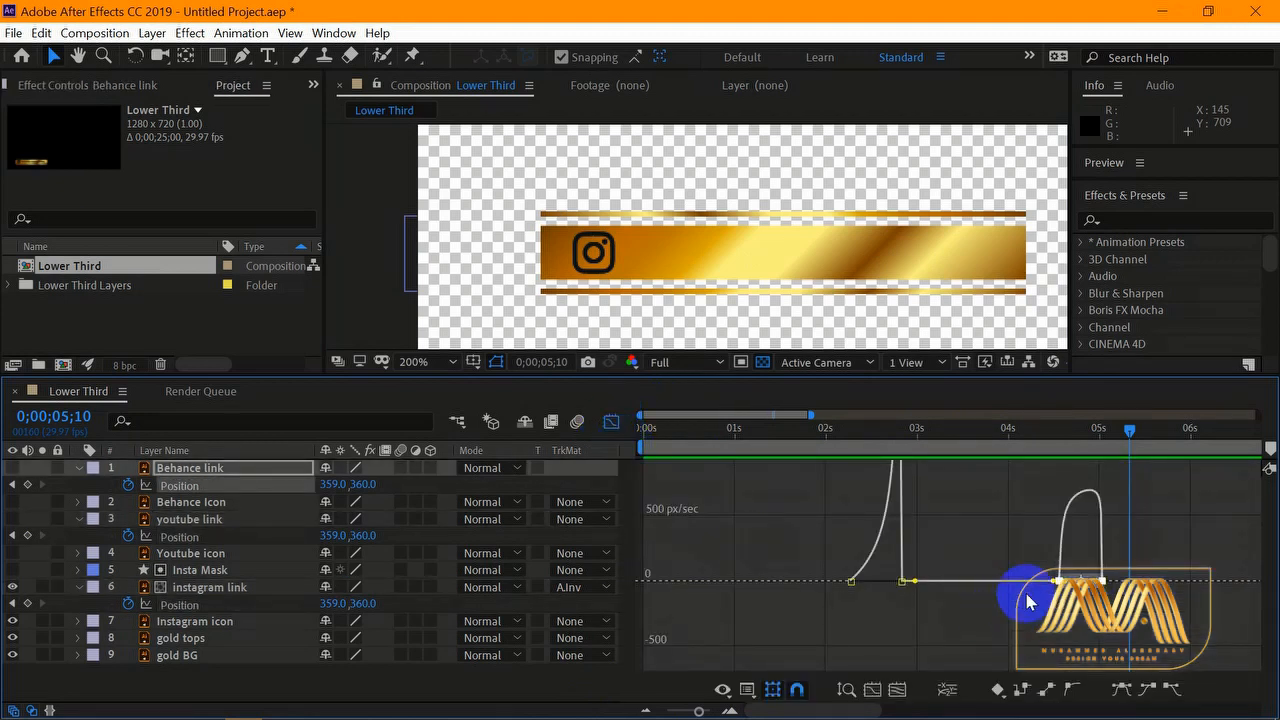
pyautogui.moveTo(1068, 575); pyautogui.dragTo(1080, 547)
pyautogui.click(1008, 440)
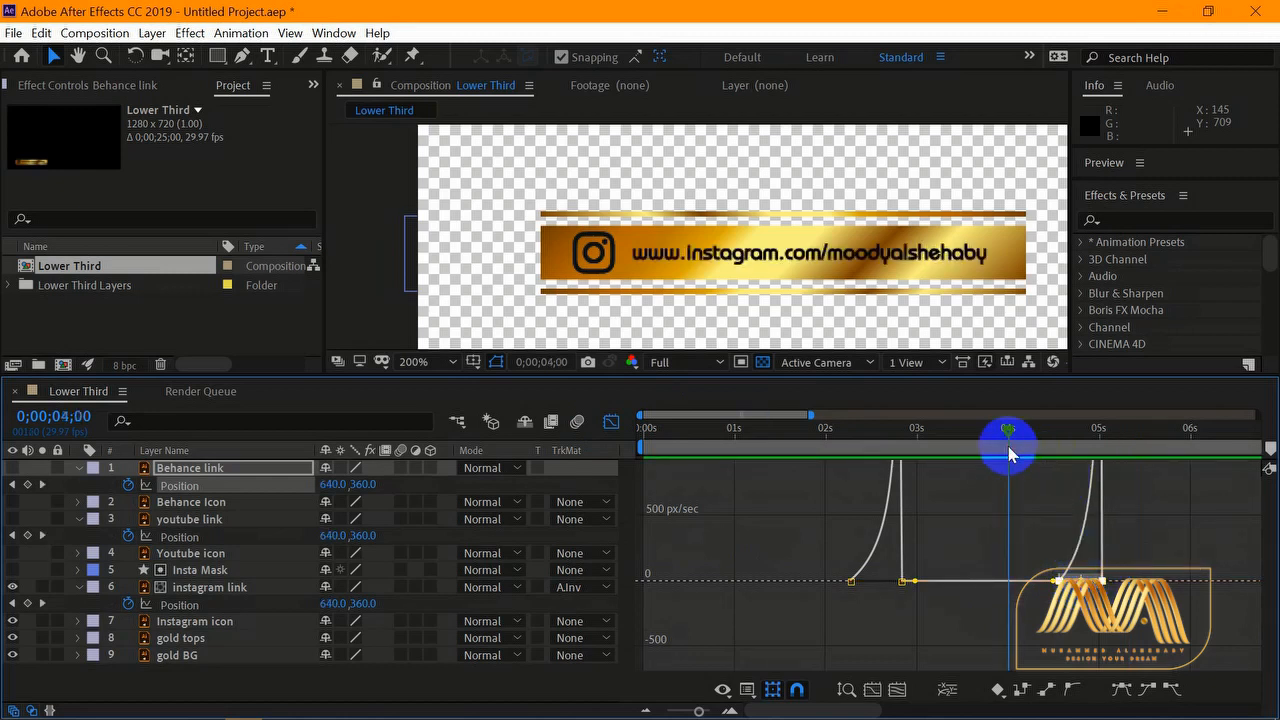
pyautogui.press('space')
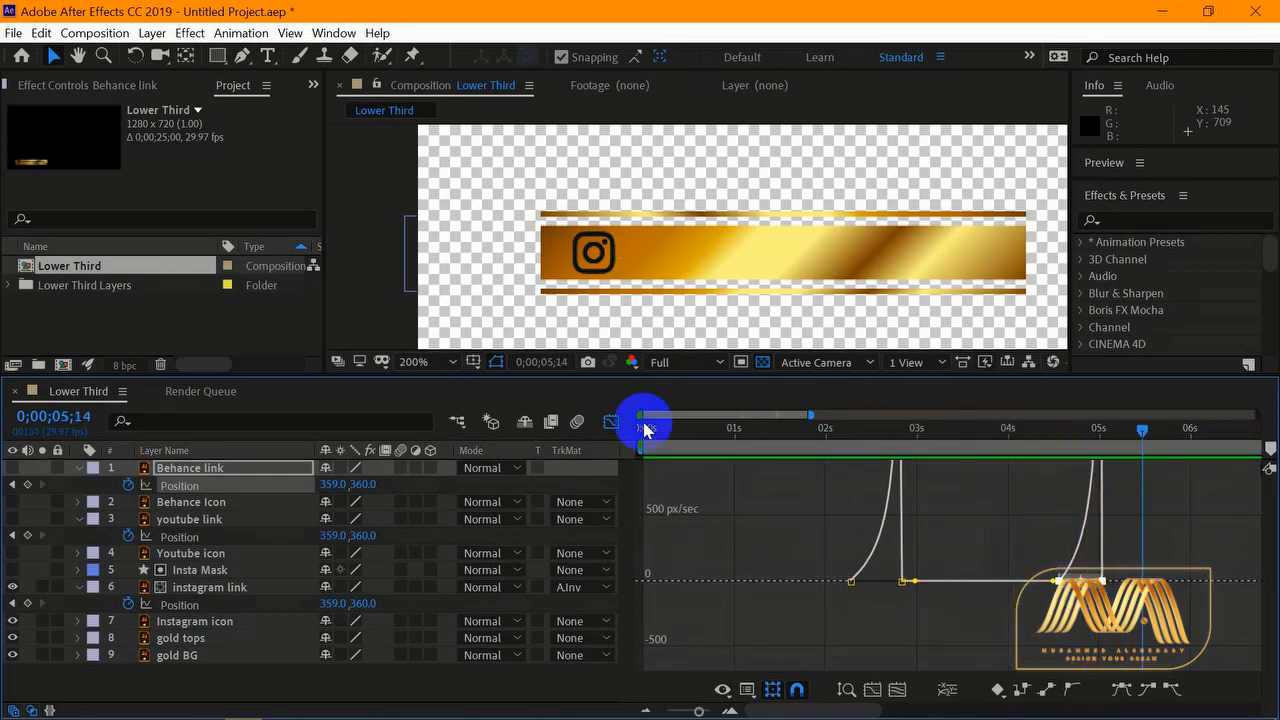
# - Give the exit Position keyframes of youtube link and instagram link the same late-peaking speed curve
pyautogui.click(613, 423)
pyautogui.moveTo(1035, 530); pyautogui.dragTo(1120, 543)
pyautogui.click(611, 422)
pyautogui.moveTo(1072, 582); pyautogui.dragTo(1120, 611)
pyautogui.click(611, 422)
pyautogui.click(611, 422)
pyautogui.moveTo(1066, 578); pyautogui.dragTo(1150, 572)
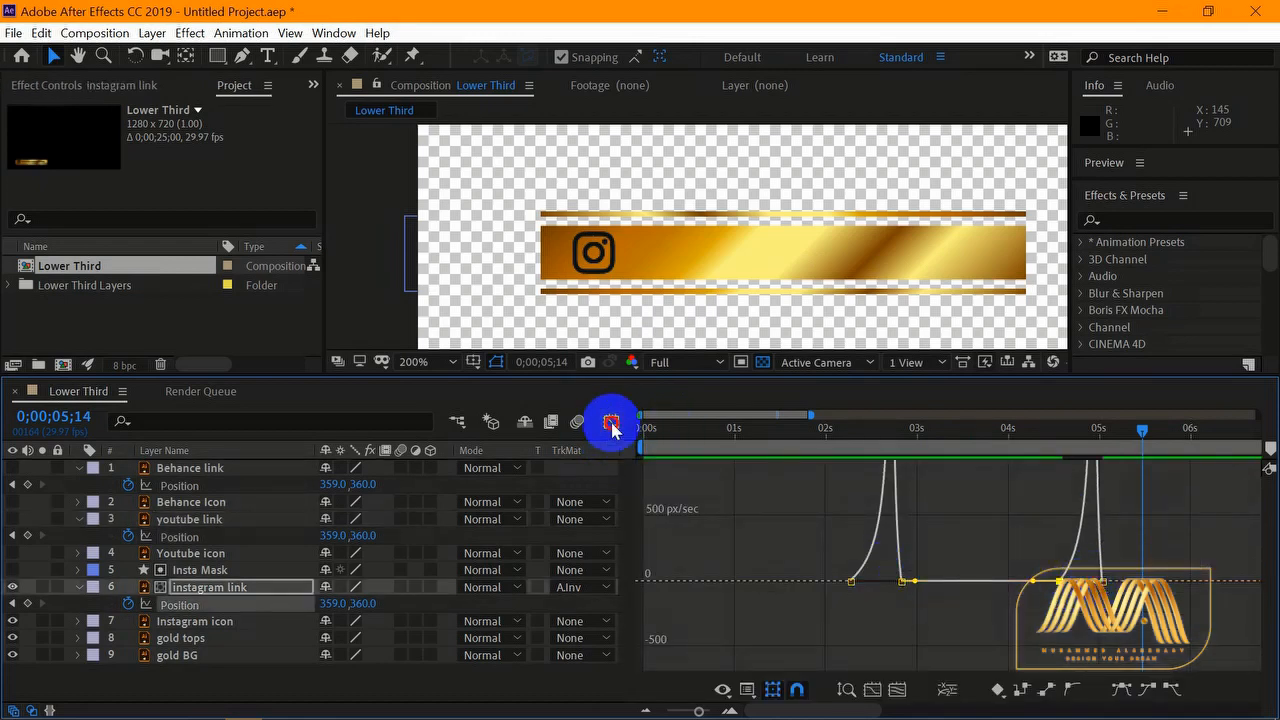
pyautogui.click(611, 423)
# - Preview the lower third from the start to check the link's entrance and exit
pyautogui.press('Home')
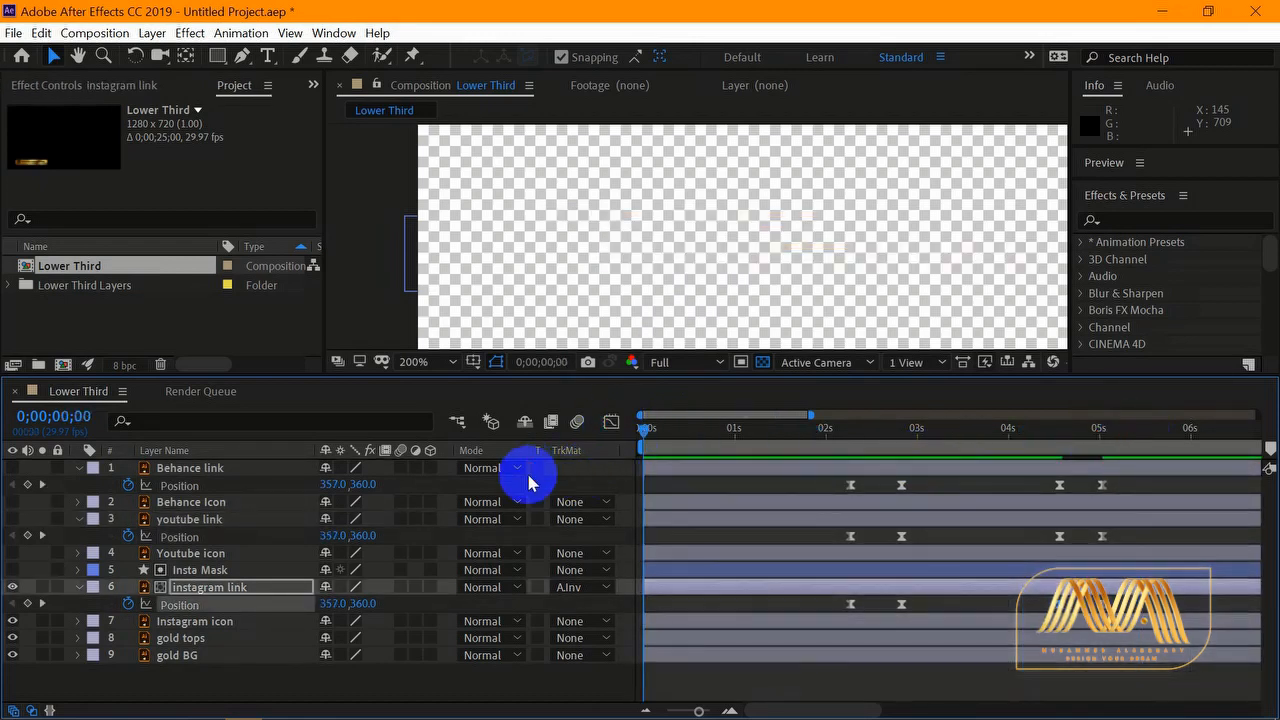
pyautogui.moveTo(500, 712)
pyautogui.press('space')
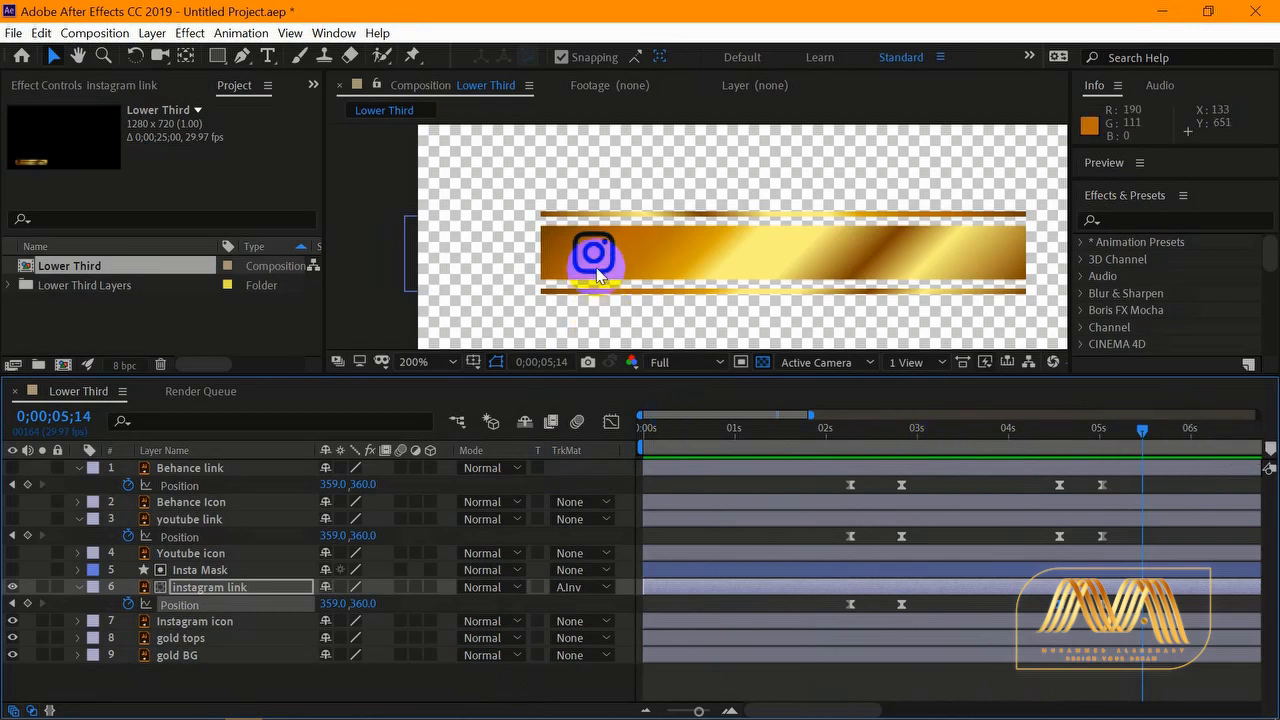
# - Collapse the links' properties and add 100% Scale keyframes at 0;00;05;14 to the Instagram, Youtube and Behance icon layers
pyautogui.press('u')
pyautogui.click(214, 571)
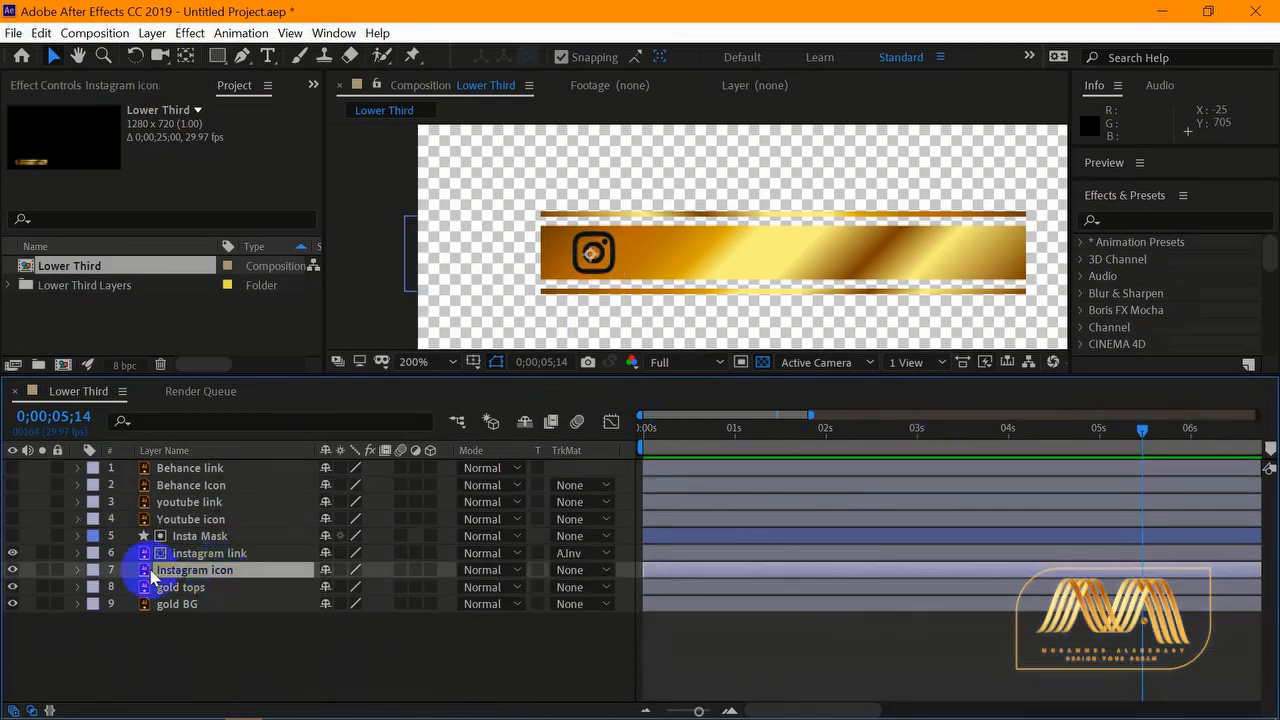
pyautogui.keyDown('ctrl'); pyautogui.click(219, 520); pyautogui.keyUp('ctrl')
pyautogui.keyDown('ctrl'); pyautogui.click(228, 487); pyautogui.keyUp('ctrl')
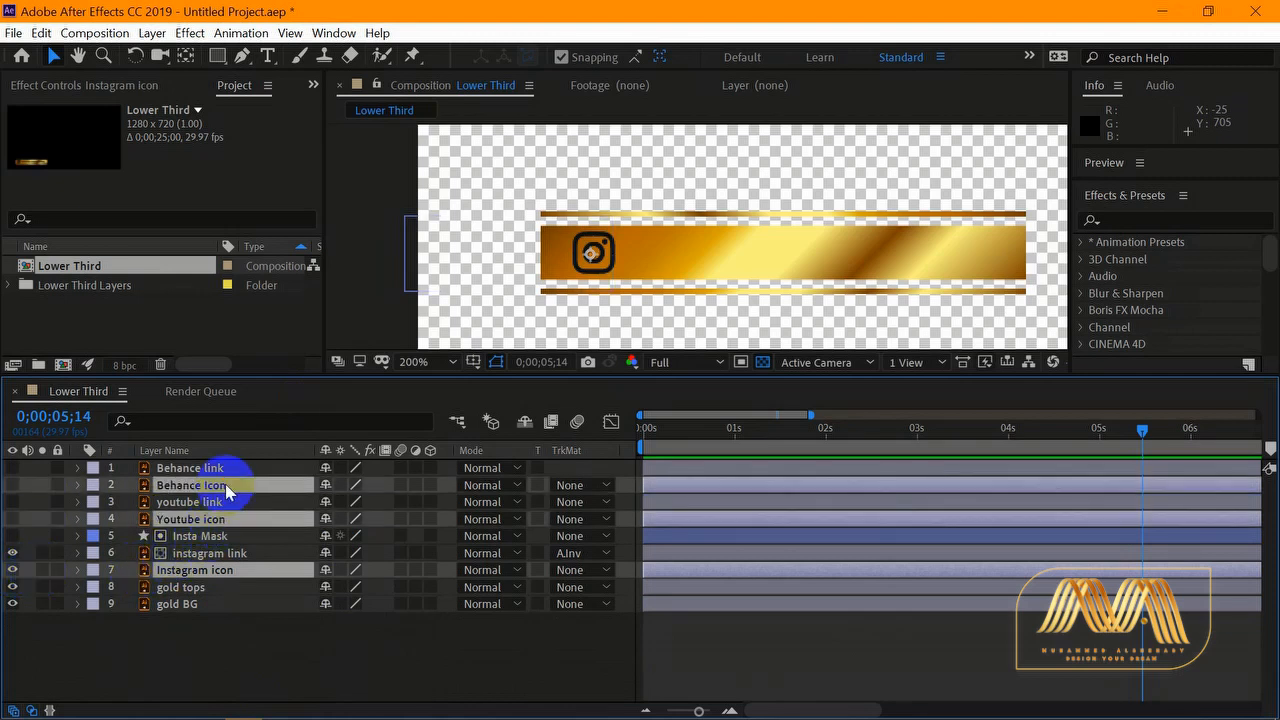
pyautogui.press('s')
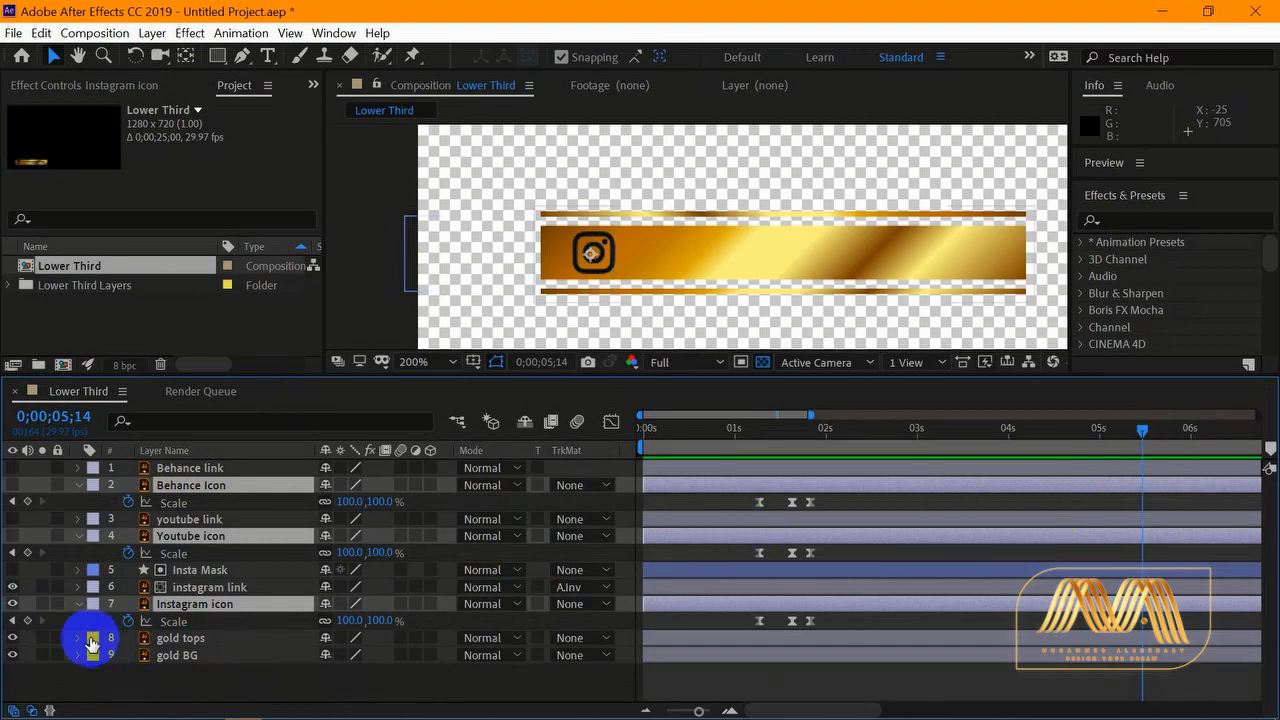
pyautogui.click(28, 620)
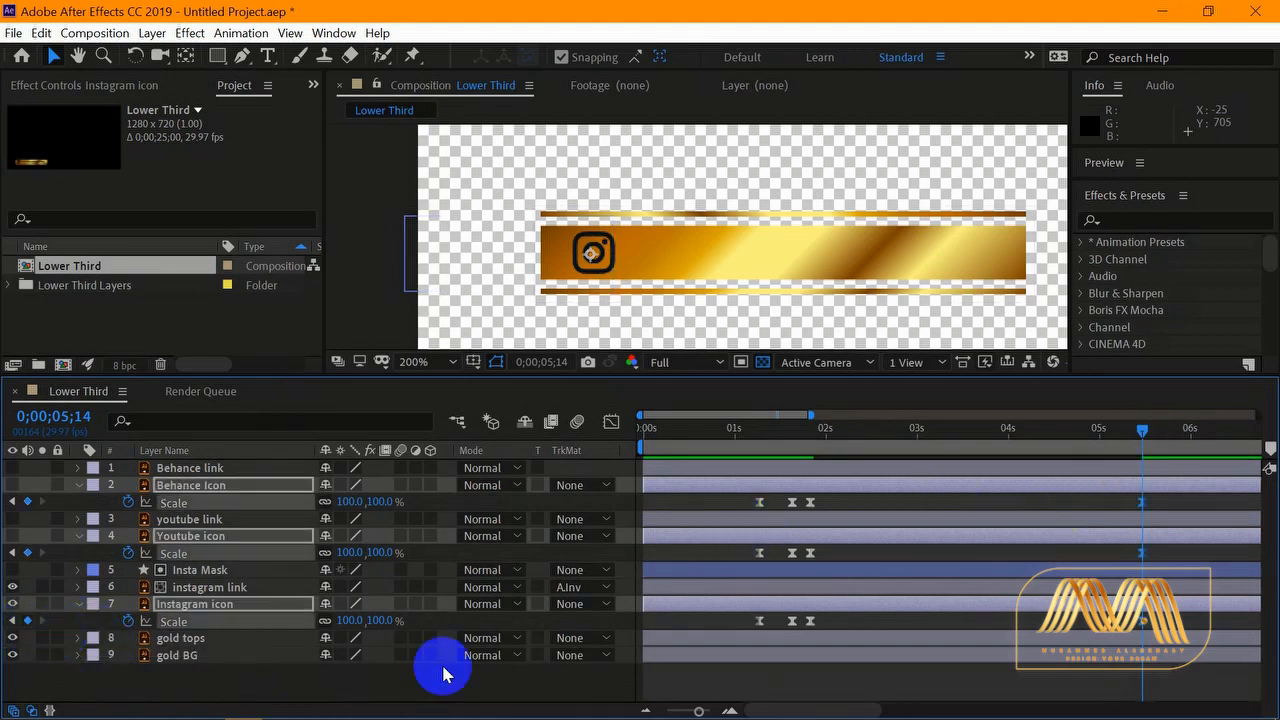
# - Increase the Scale of the three icon layers to 119% at 0;00;05;19
pyautogui.click(350, 503)
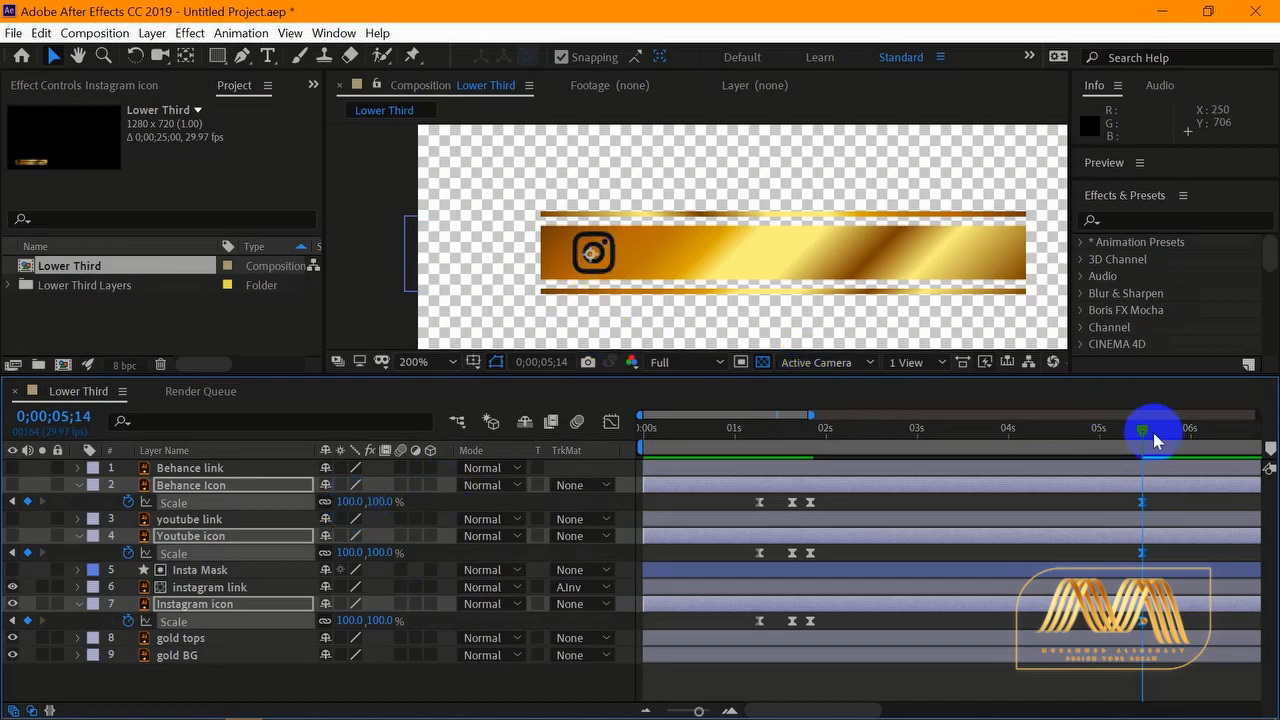
pyautogui.moveTo(1143, 429); pyautogui.dragTo(1162, 445)
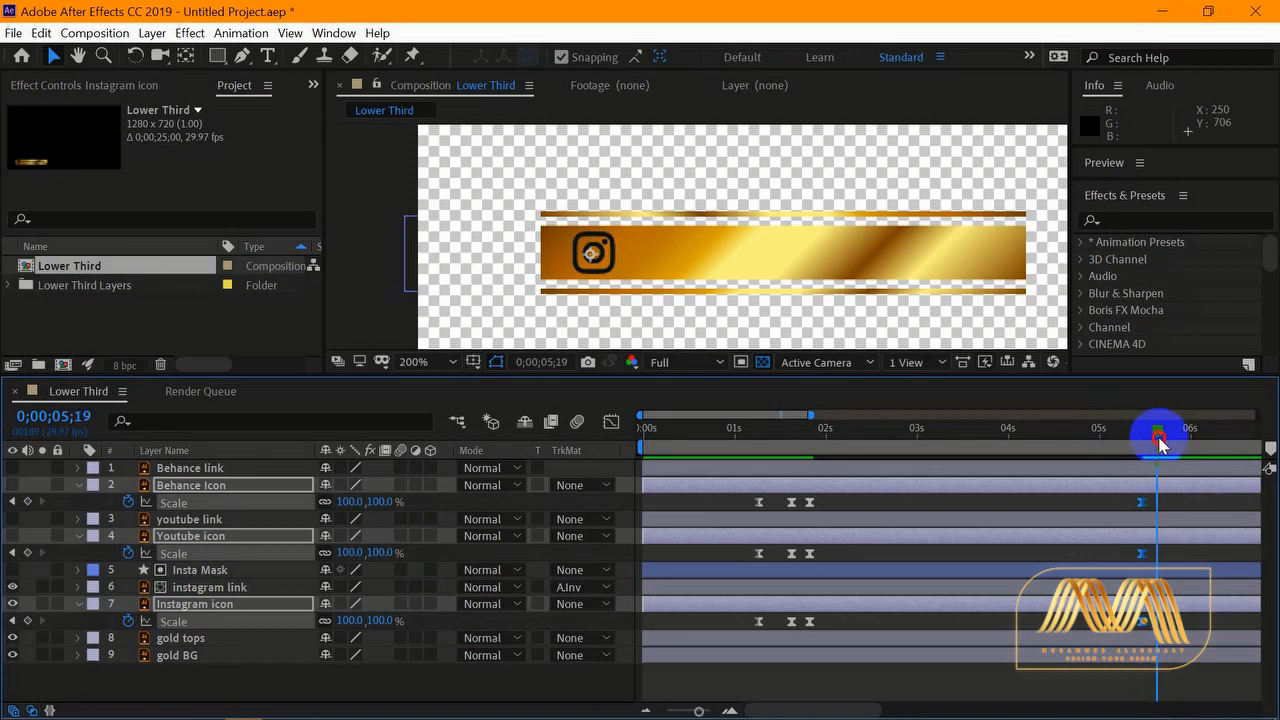
pyautogui.moveTo(356, 505); pyautogui.dragTo(373, 505)
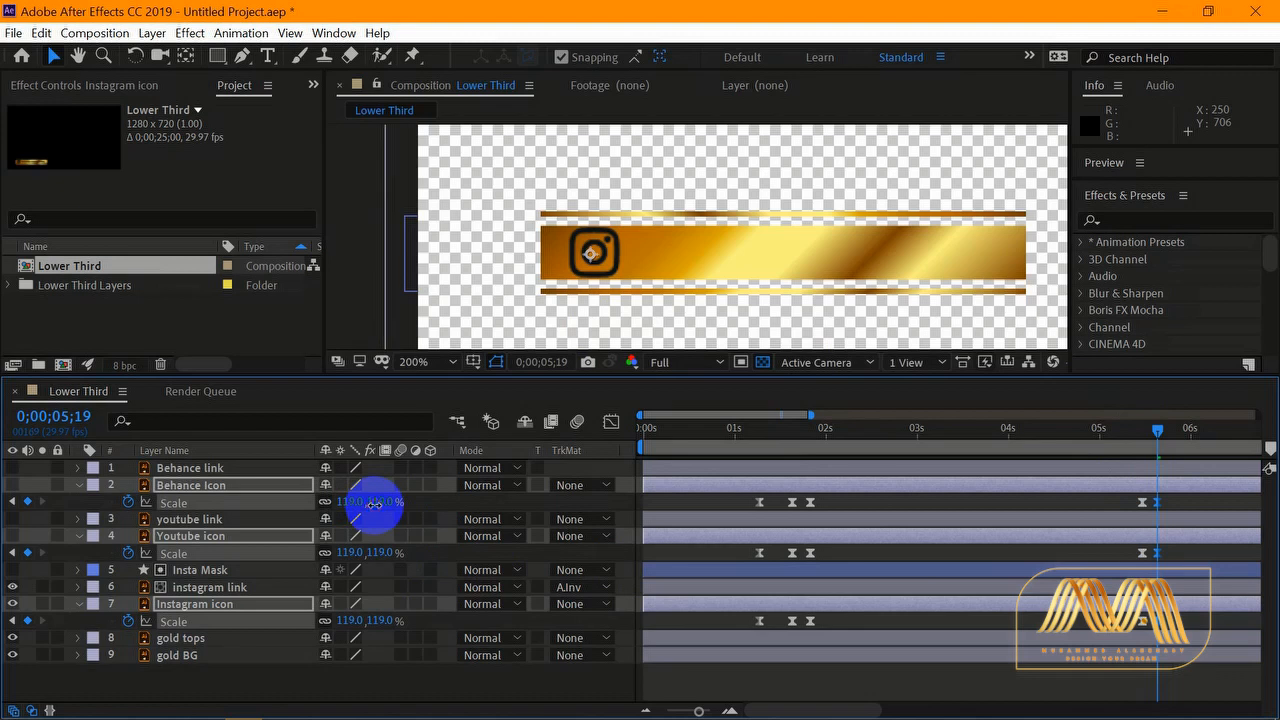
# - Set the three icons' Scale to 0% at 0;00;06;01 and preview the exit from 0;00;05;02
pyautogui.moveTo(1158, 438); pyautogui.dragTo(1192, 445)
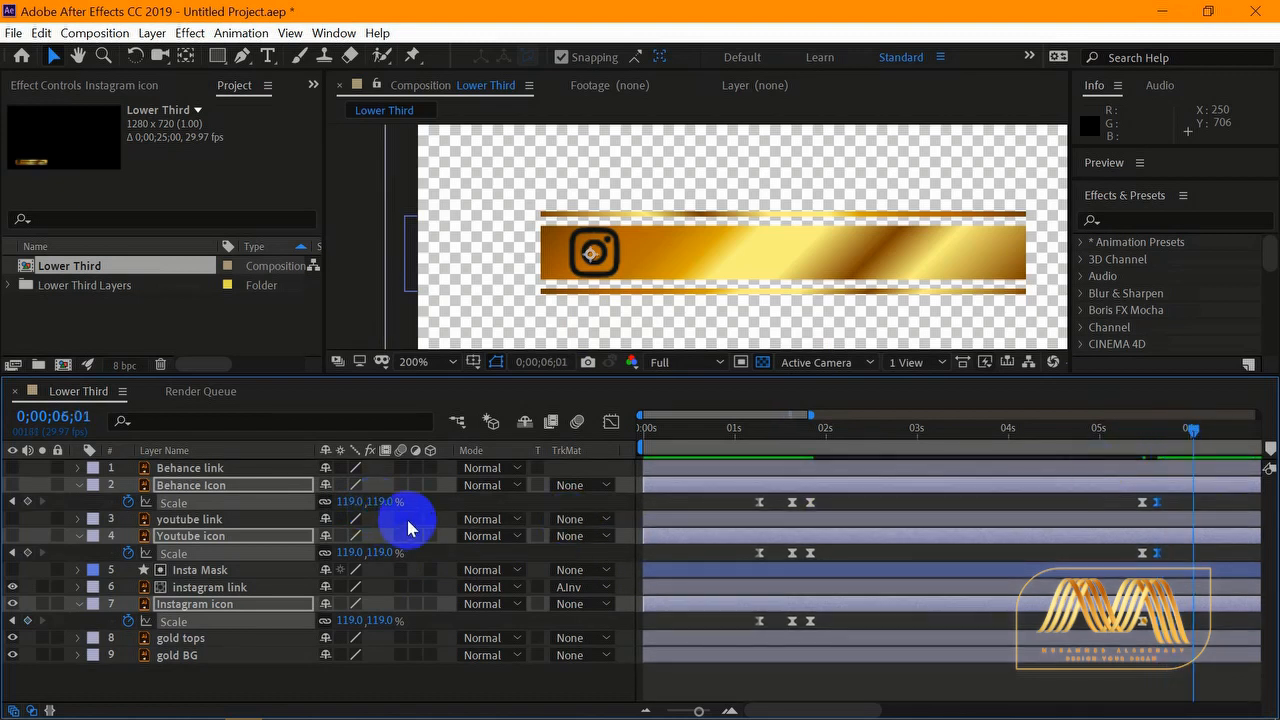
pyautogui.click(352, 502)
pyautogui.write('0')
pyautogui.press('Return')
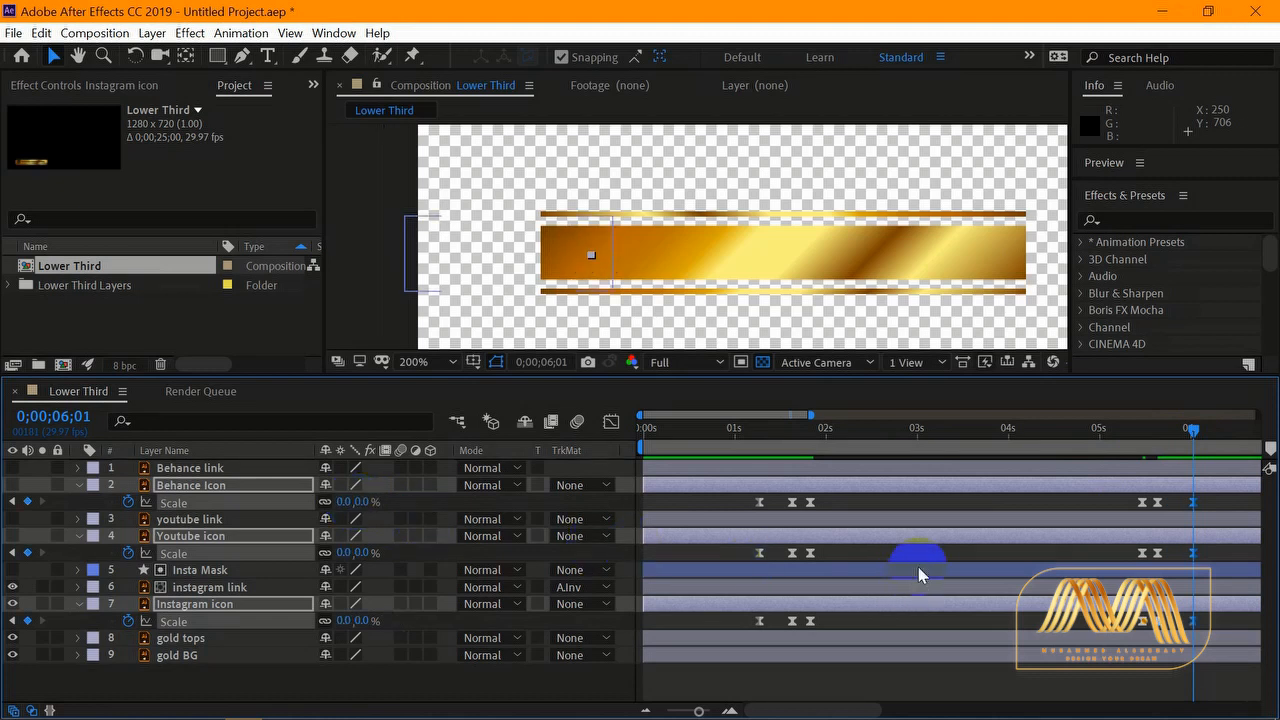
pyautogui.moveTo(1191, 434); pyautogui.dragTo(1105, 470)
pyautogui.press('space')
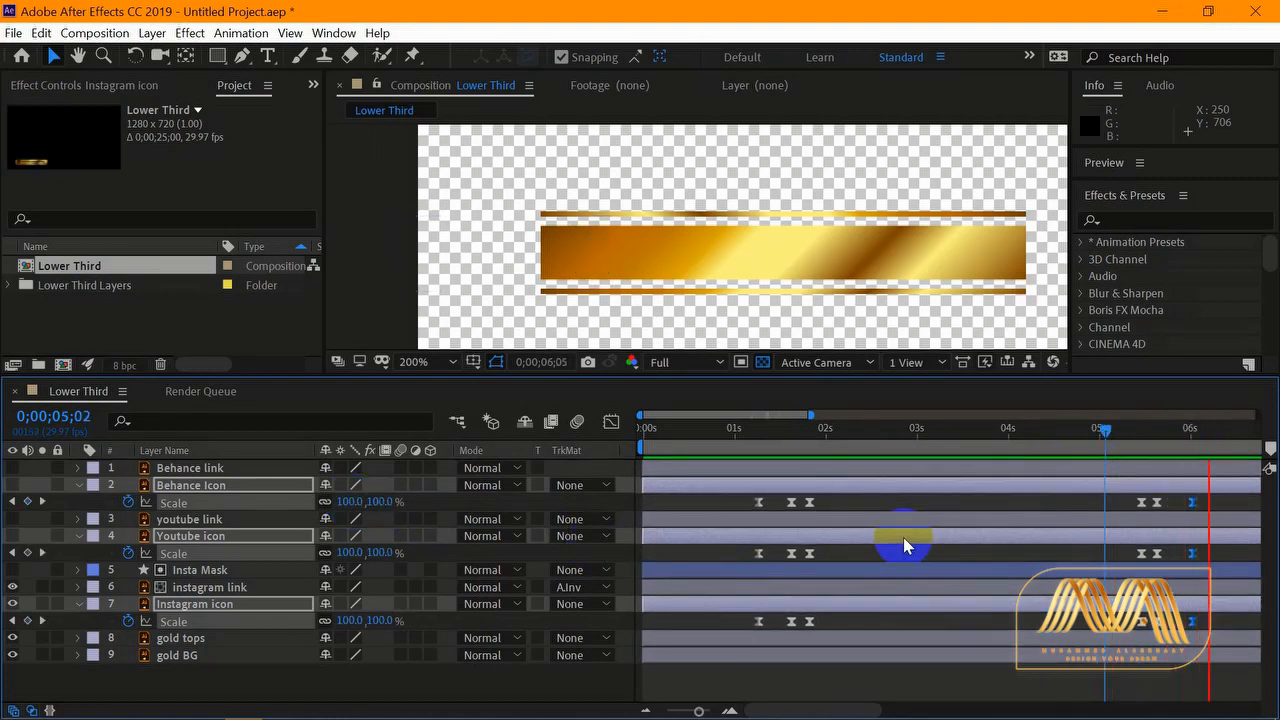
pyautogui.press('space')
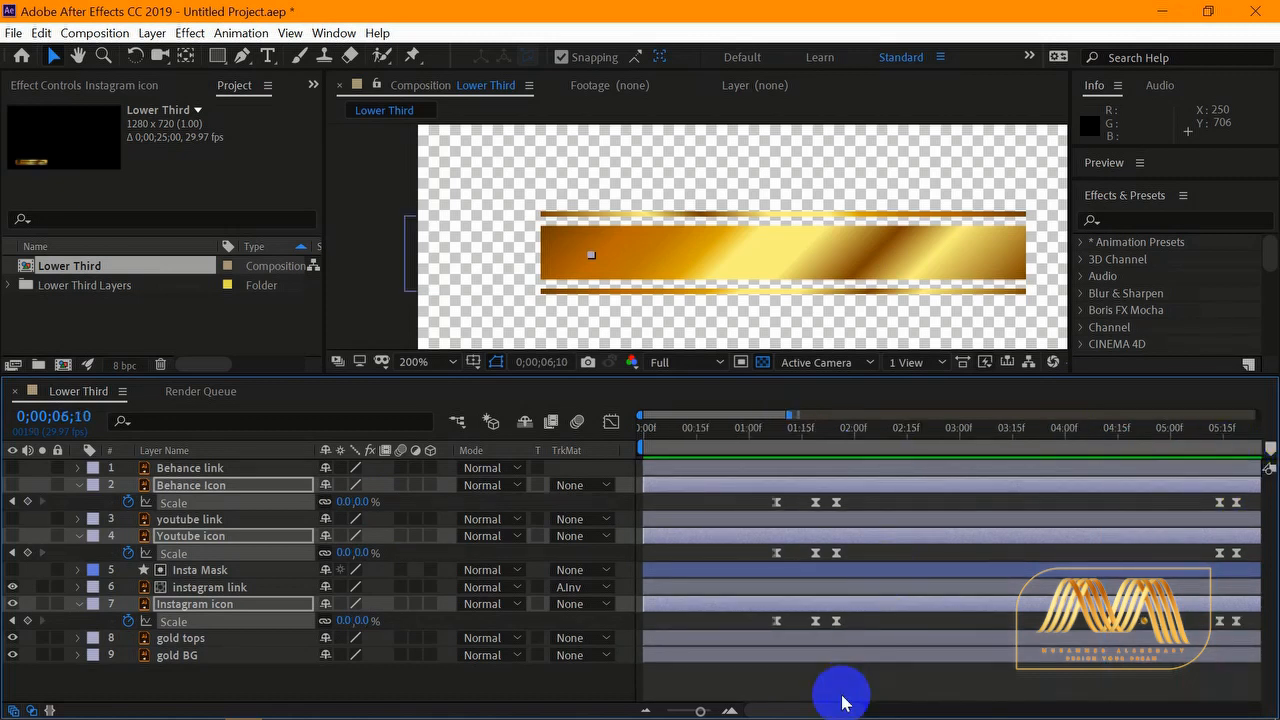
# - Move the final 0% Scale keyframes of the three icons slightly earlier and preview the icon's exit
pyautogui.moveTo(846, 710); pyautogui.dragTo(895, 711)
pyautogui.click(1028, 503)
pyautogui.click(1025, 622)
pyautogui.moveTo(1027, 624); pyautogui.dragTo(1009, 628)
pyautogui.click(1055, 430)
pyautogui.moveTo(1055, 430); pyautogui.dragTo(918, 430)
pyautogui.press('space')
pyautogui.press('space')
# - Deselect the layers and preview the whole Instagram sequence from the start
pyautogui.moveTo(1082, 429); pyautogui.dragTo(588, 465)
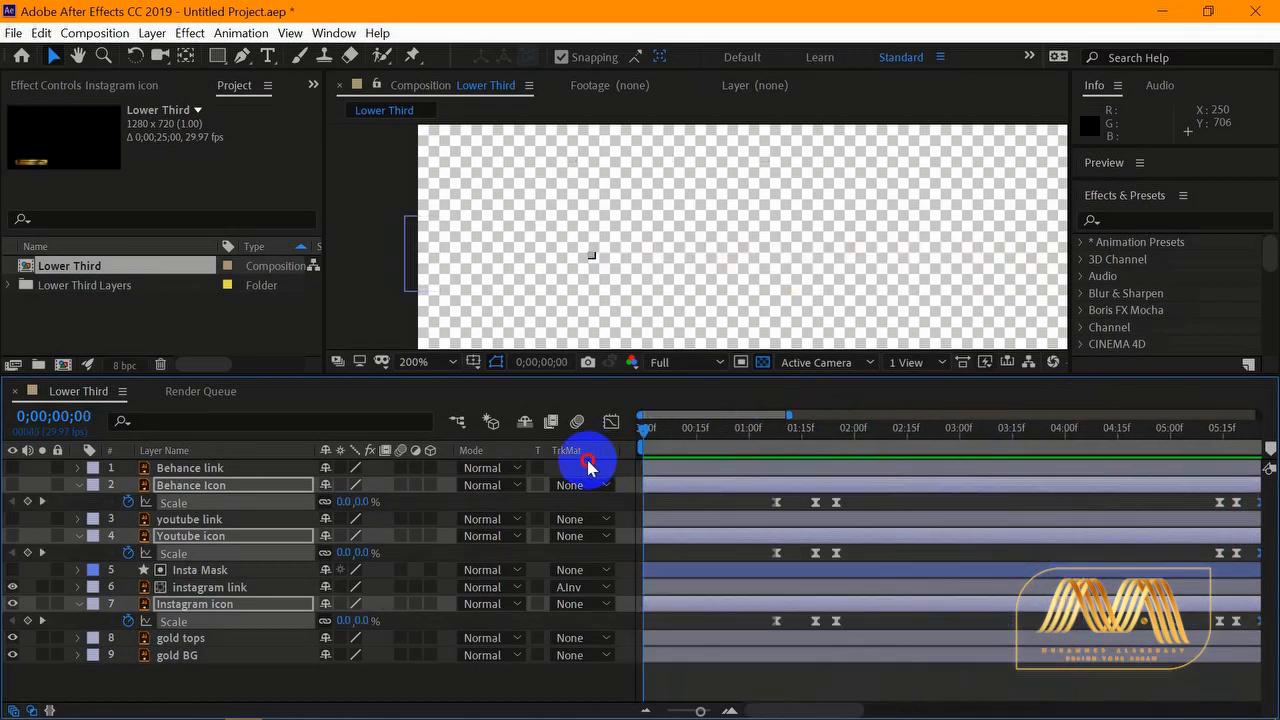
pyautogui.click(540, 695)
pyautogui.press('space')
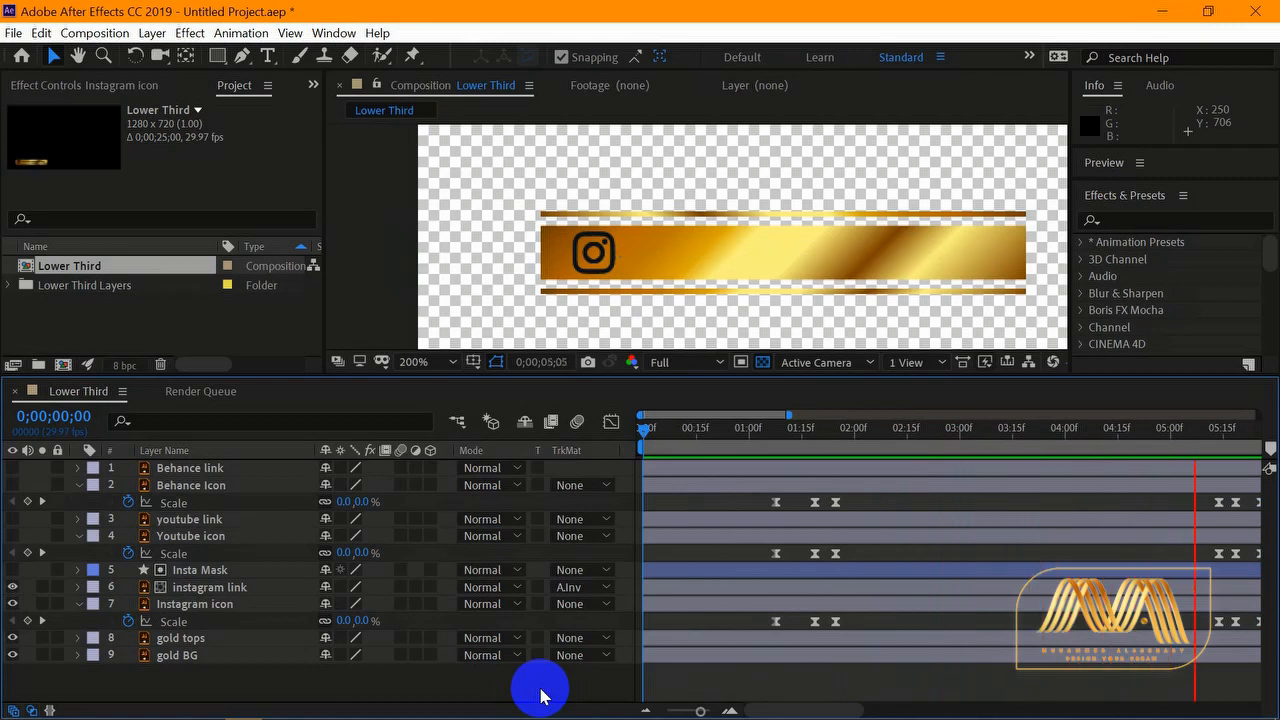
pyautogui.click(540, 687)
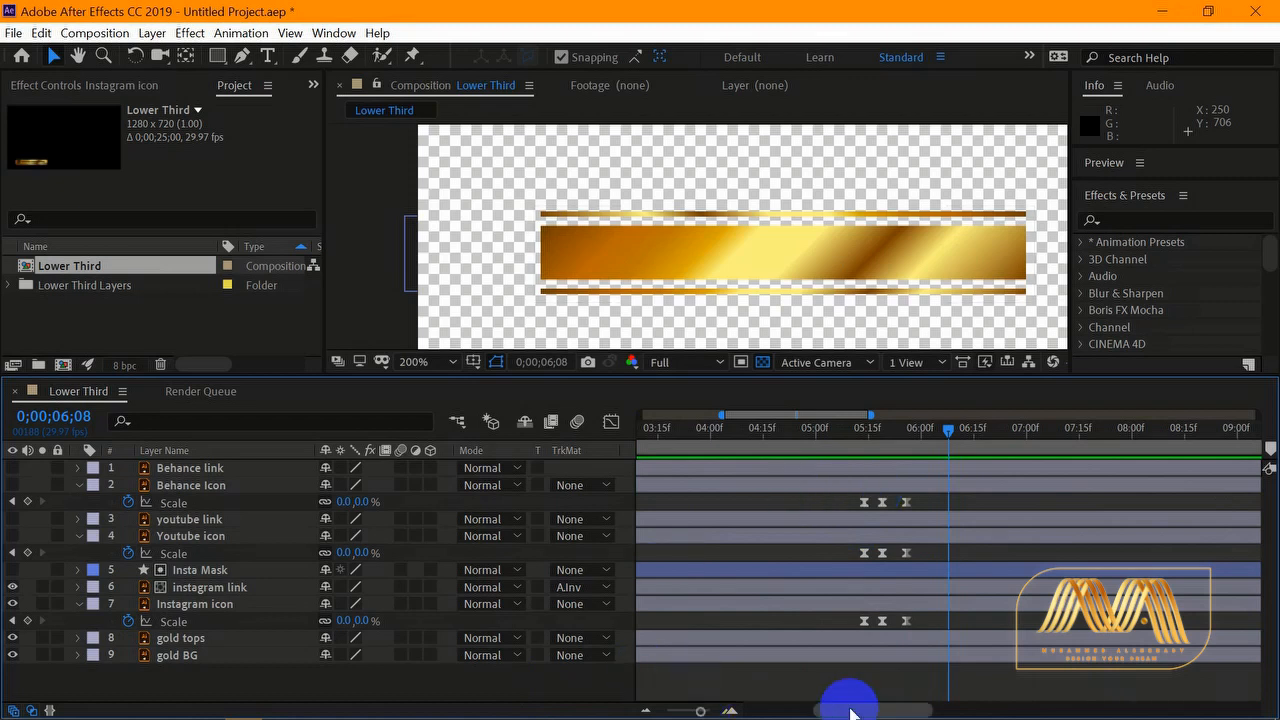
# - At 0;00;03;06, hide the instagram link and icon layers and show the youtube link and icon layers
pyautogui.moveTo(829, 708); pyautogui.dragTo(737, 708)
pyautogui.click(980, 430)
pyautogui.click(673, 323)
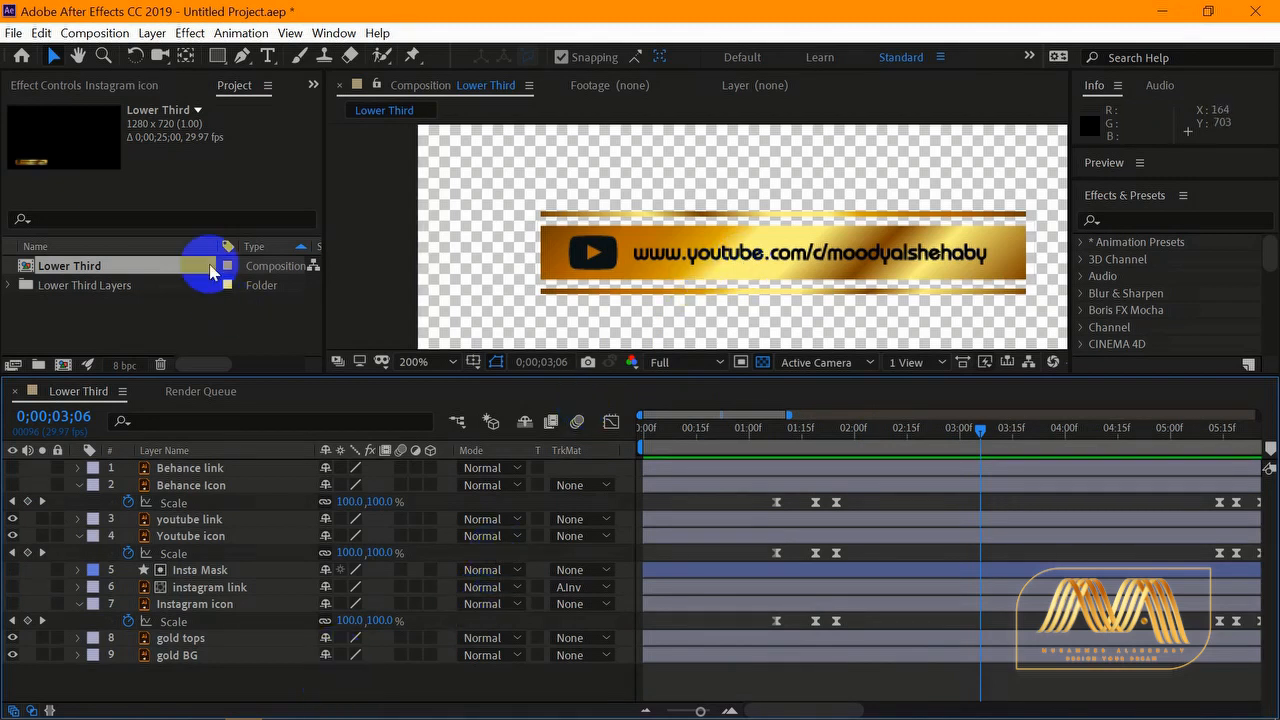
# - Draw a white rectangle covering the YouTube icon and extending past the composition's left edge, and name its layer youtube mask
pyautogui.click(218, 57)
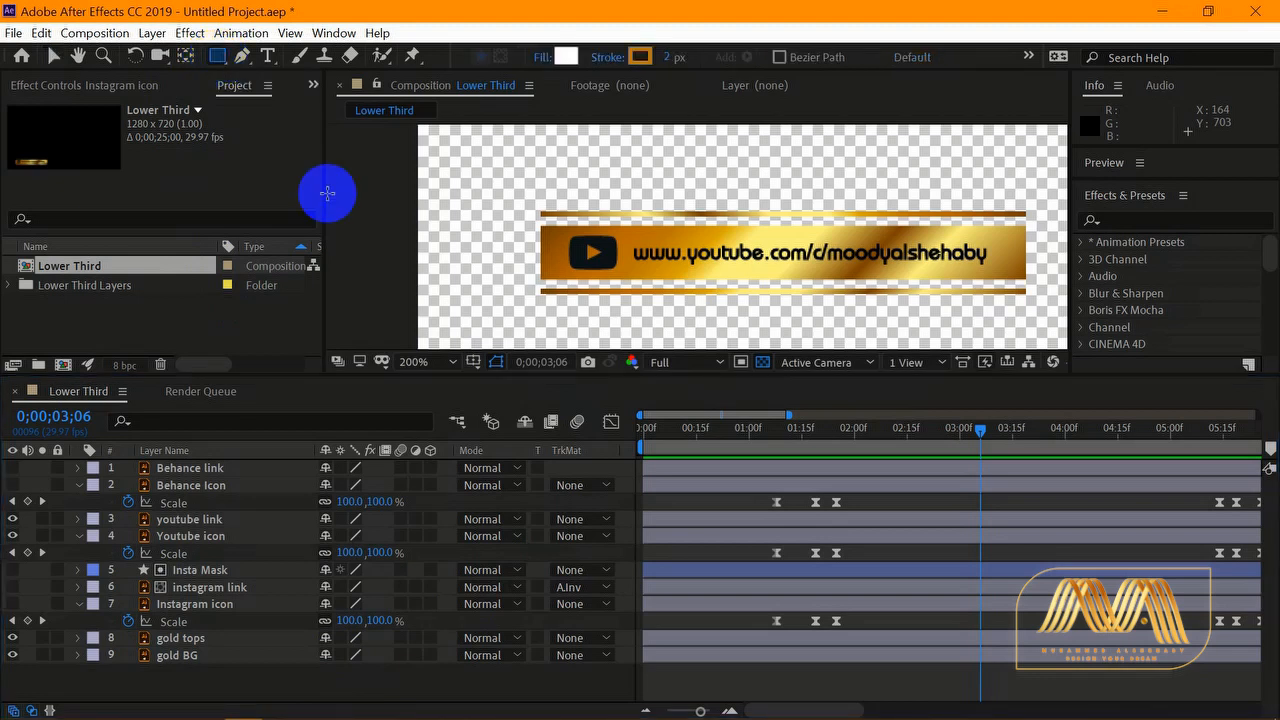
pyautogui.moveTo(615, 231)
pyautogui.mouseDown()
pyautogui.moveTo(540, 282)
pyautogui.moveTo(410, 283)
pyautogui.mouseUp()
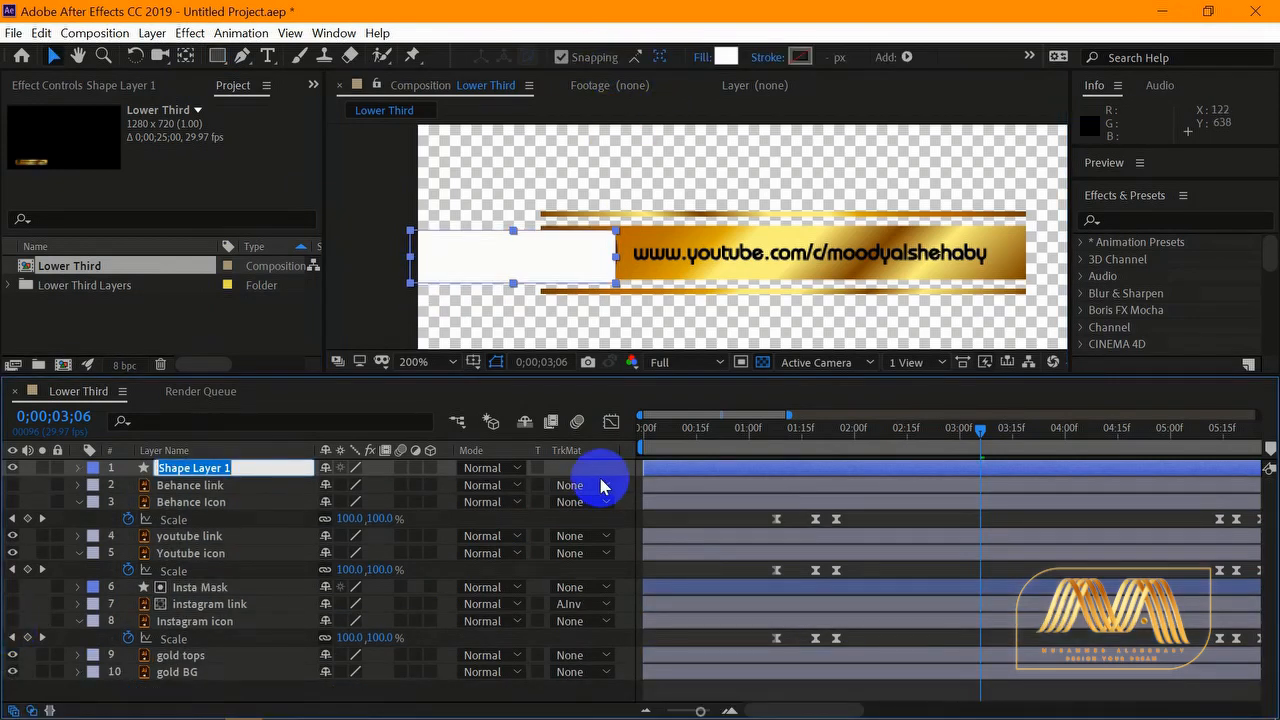
pyautogui.write('youtube mask')
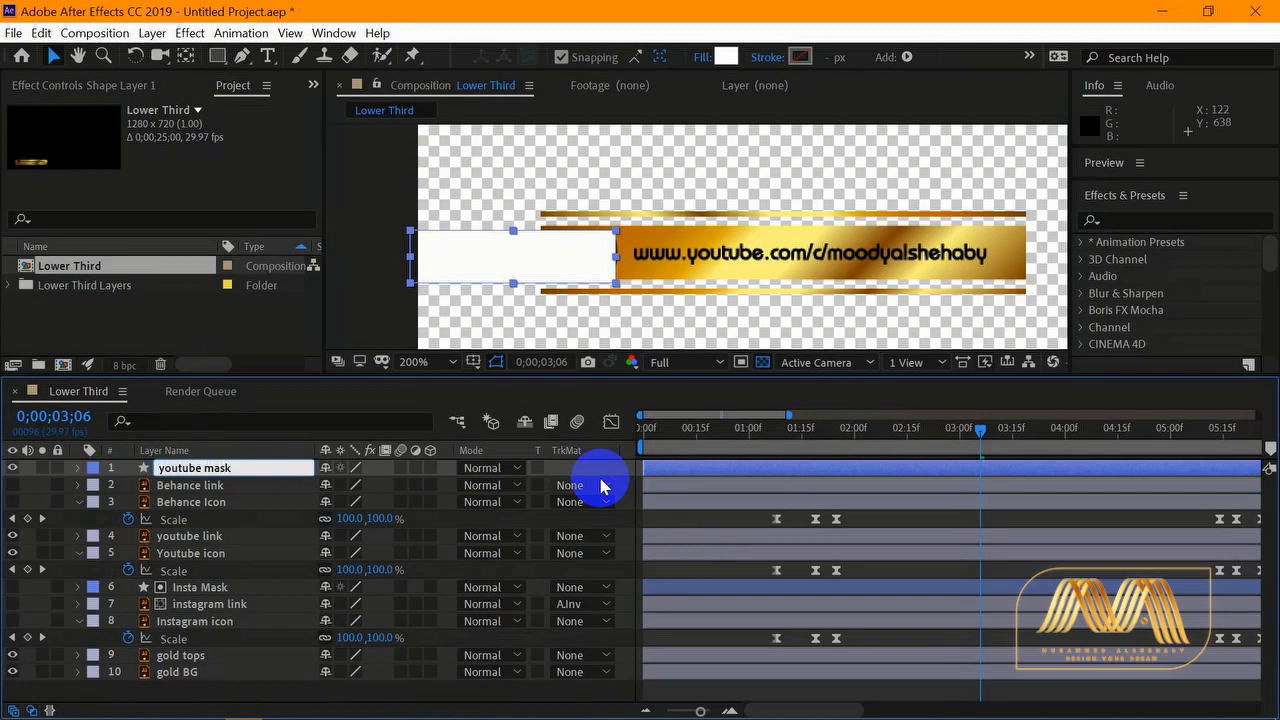
pyautogui.press('Return')
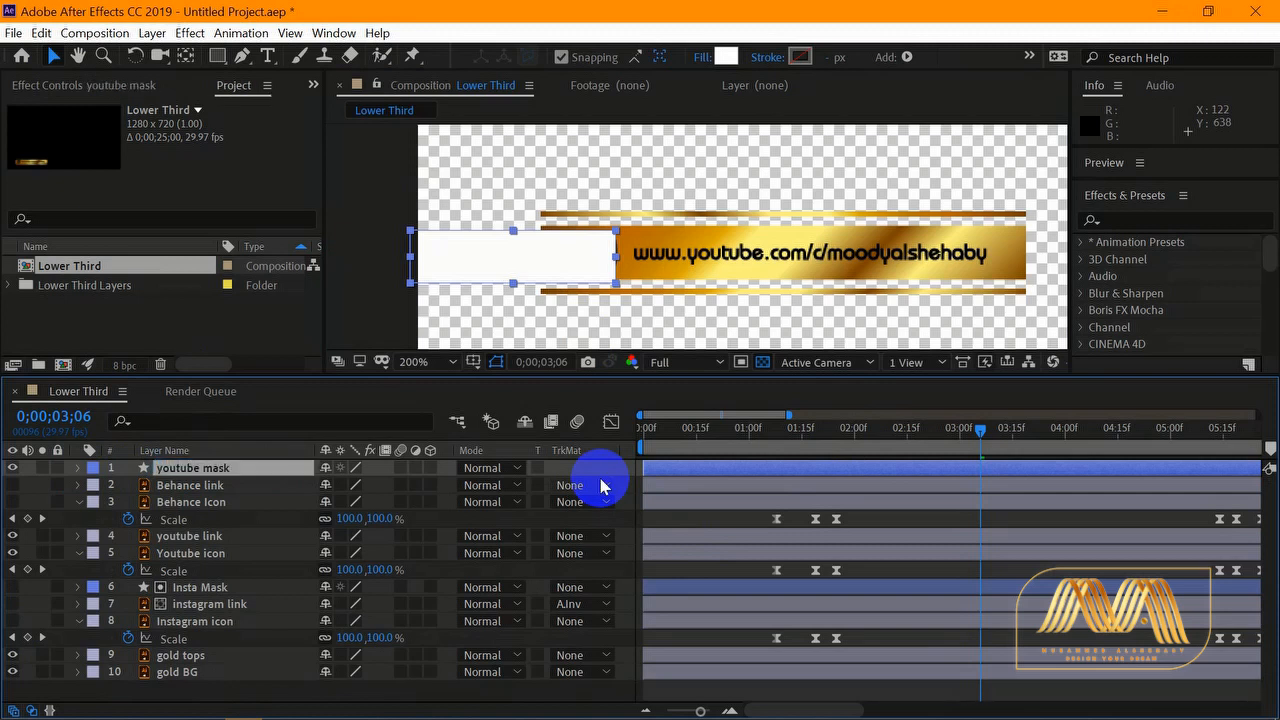
# - Move the youtube mask layer directly above youtube link in the stack and select youtube link
pyautogui.hotkey('ctrl', '[')
pyautogui.hotkey('ctrl', '[')
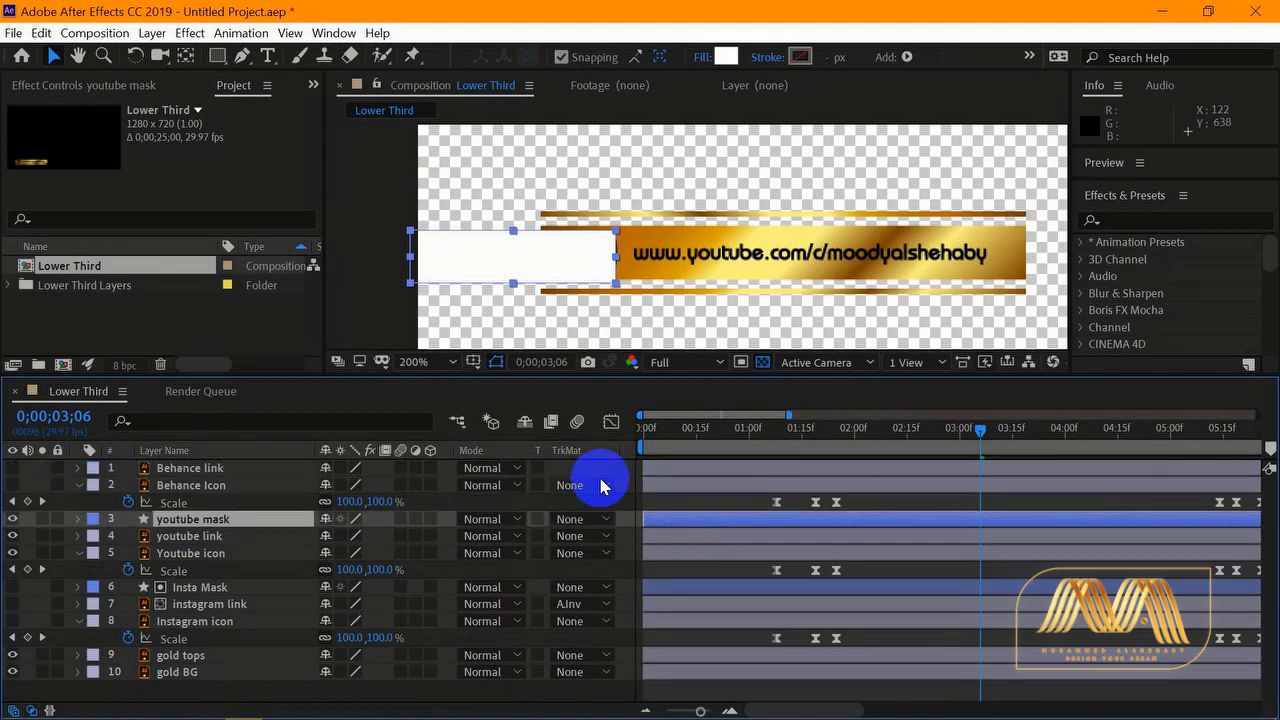
pyautogui.click(263, 538)
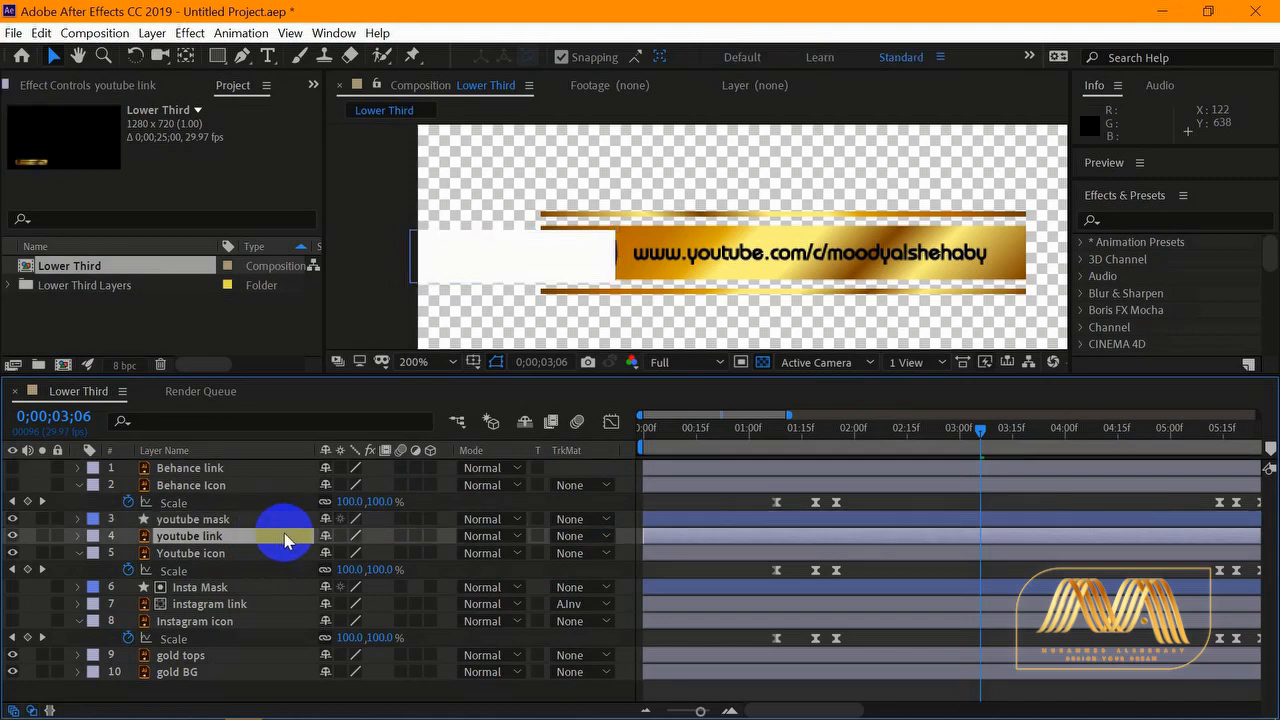
# - Set youtube link's track matte to Alpha Inverted Matte "youtube mask" and preview its animation from 0;00;01;11
pyautogui.click(607, 537)
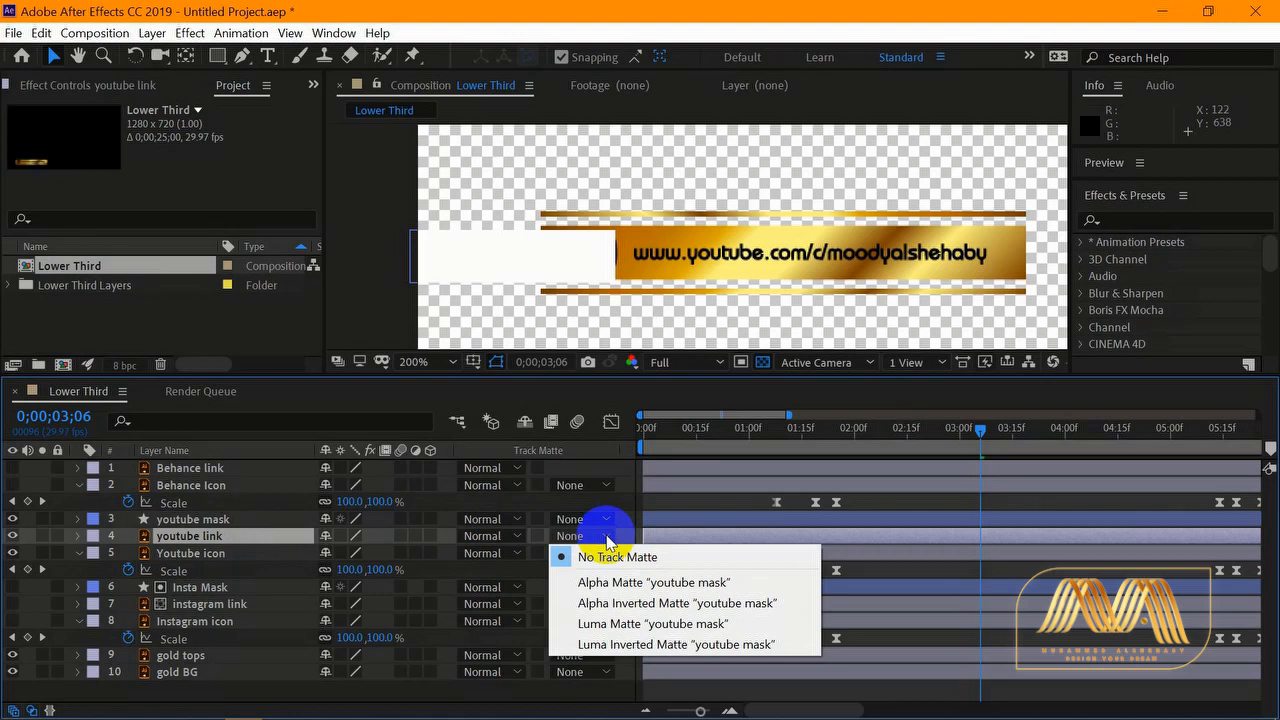
pyautogui.click(624, 603)
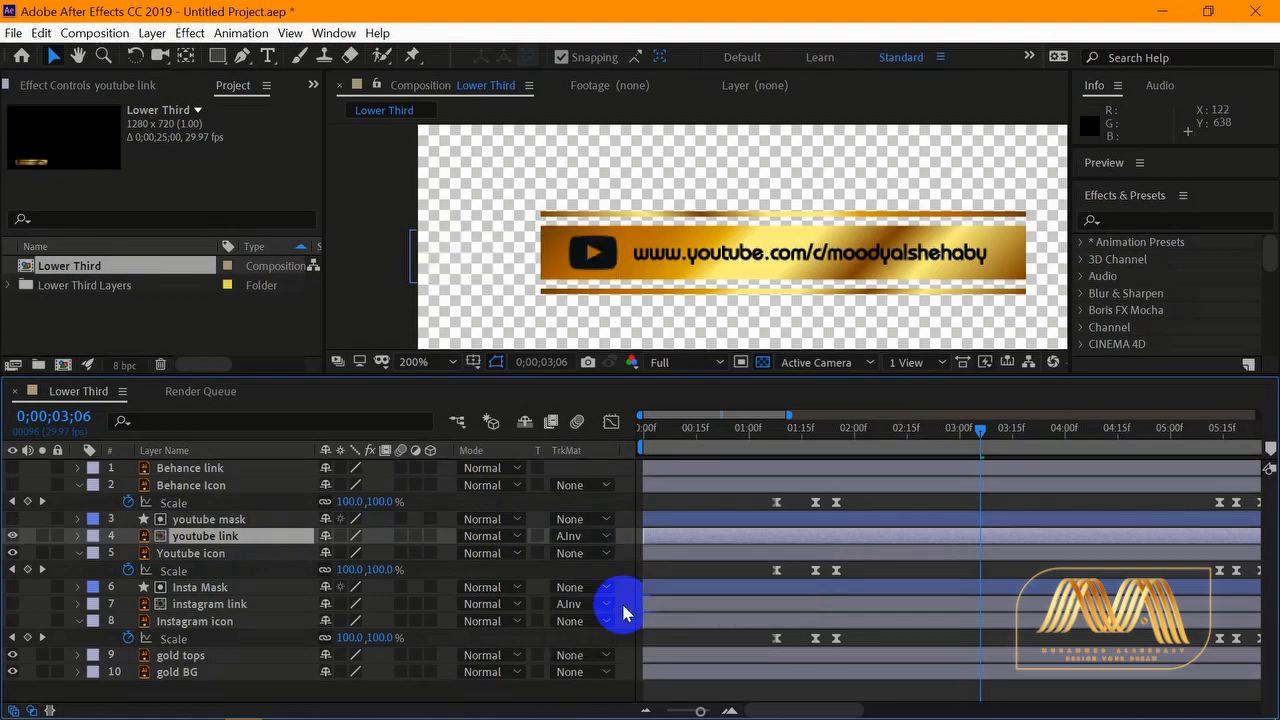
pyautogui.moveTo(983, 435); pyautogui.dragTo(864, 458)
pyautogui.press('space')
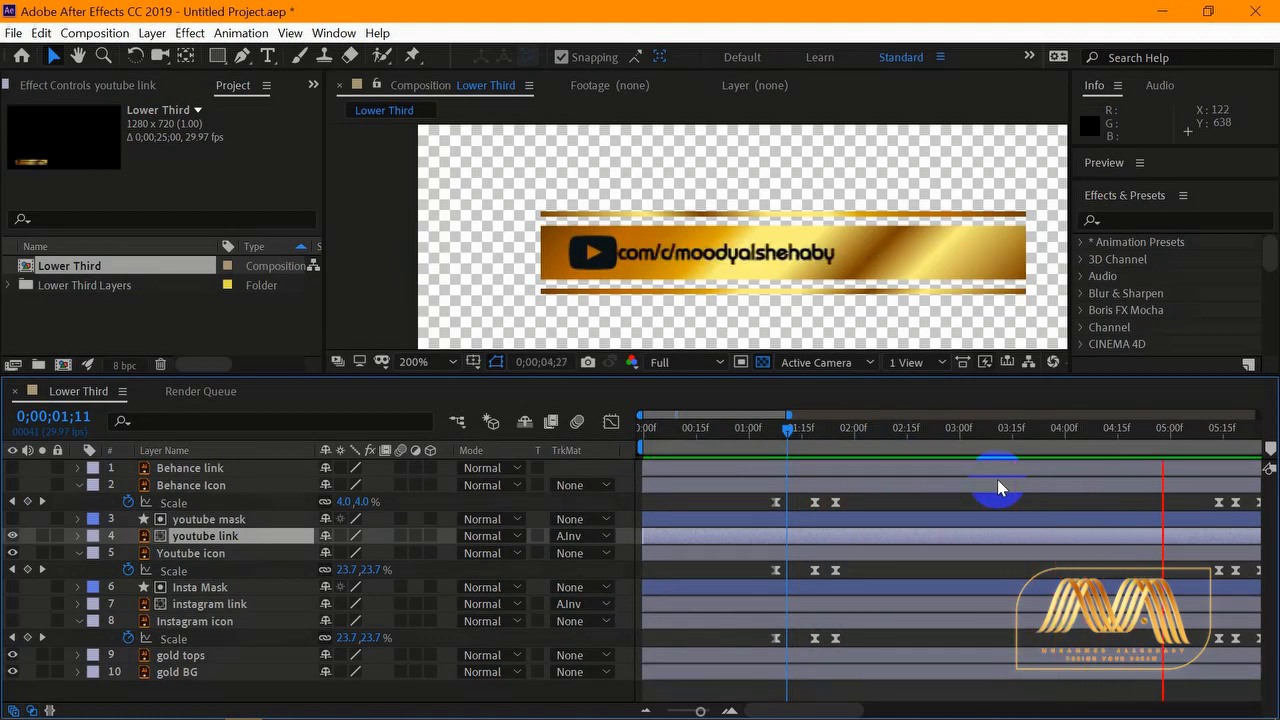
pyautogui.press('space')
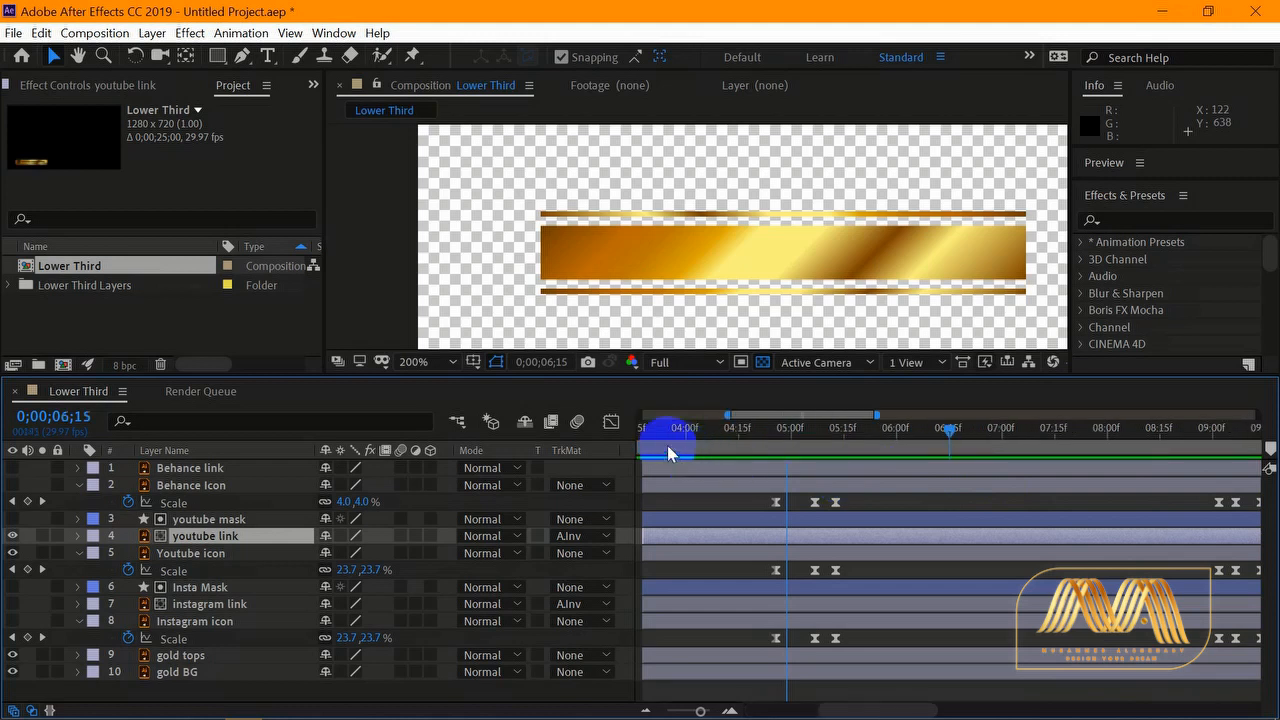
# - Return to the start of the composition and preview the whole YouTube sequence
pyautogui.moveTo(871, 710); pyautogui.dragTo(748, 710)
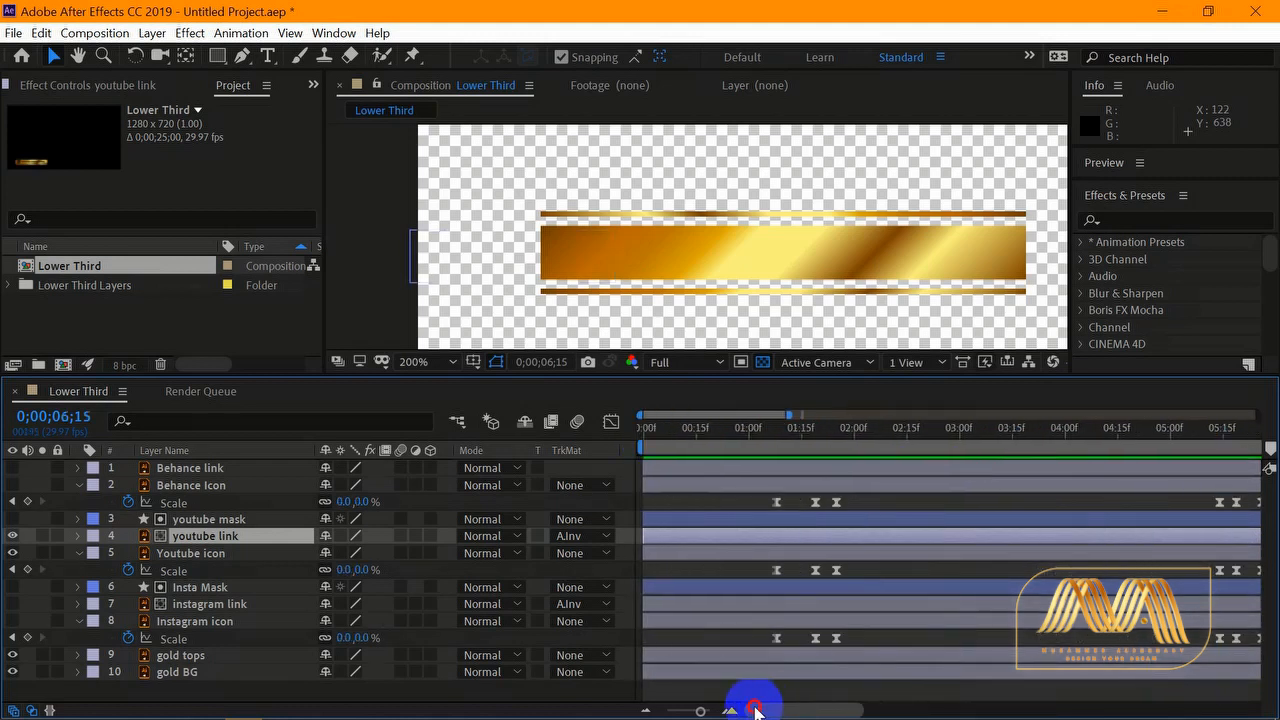
pyautogui.click(664, 448)
pyautogui.moveTo(657, 436); pyautogui.dragTo(639, 433)
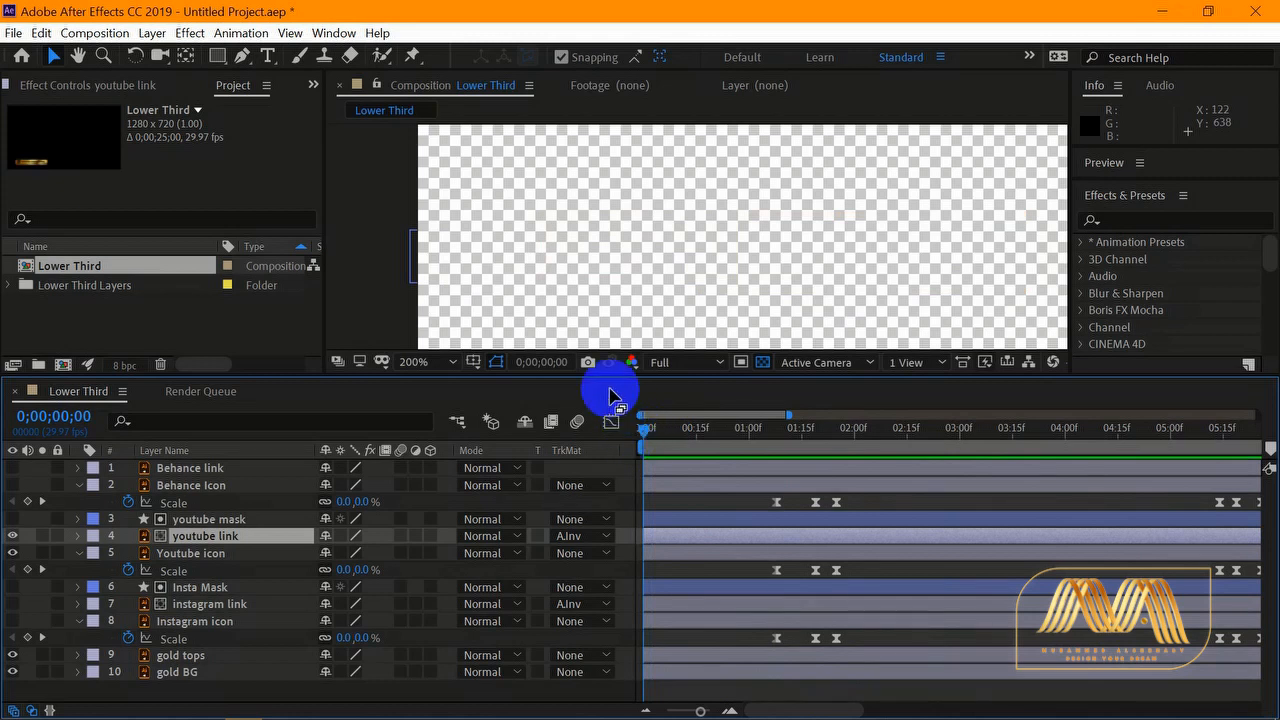
pyautogui.press('space')
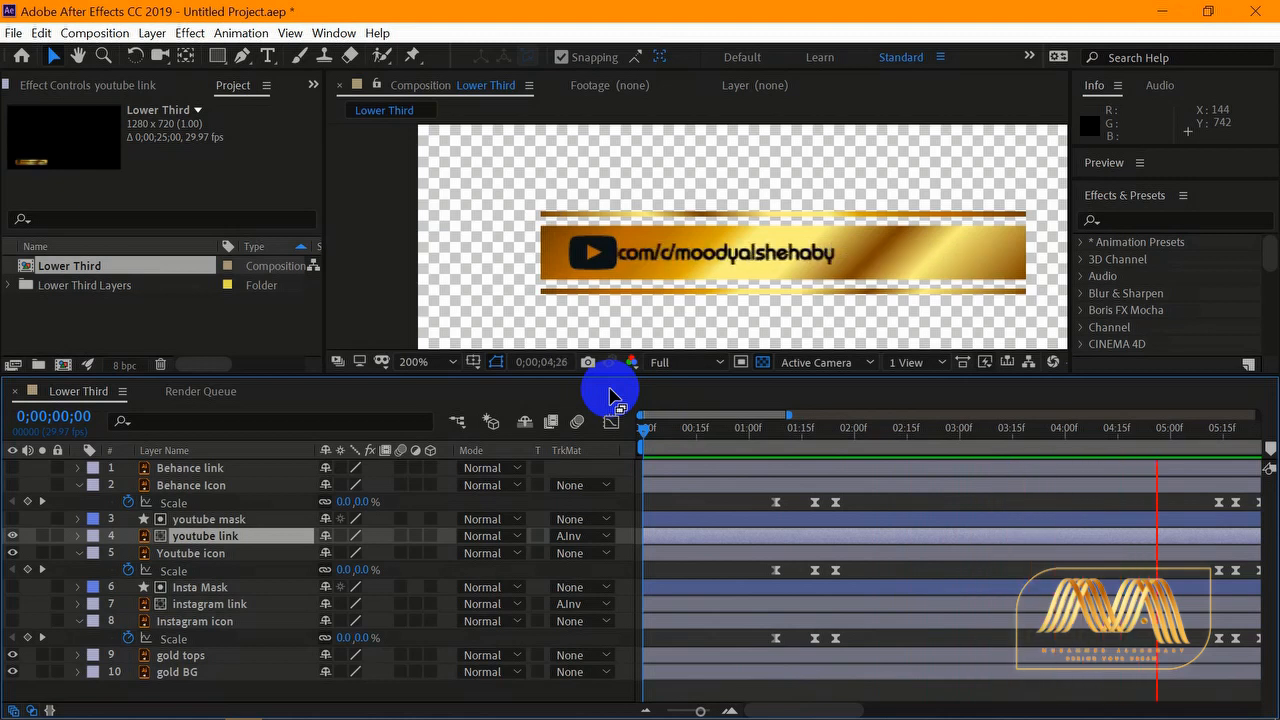
pyautogui.press('space')
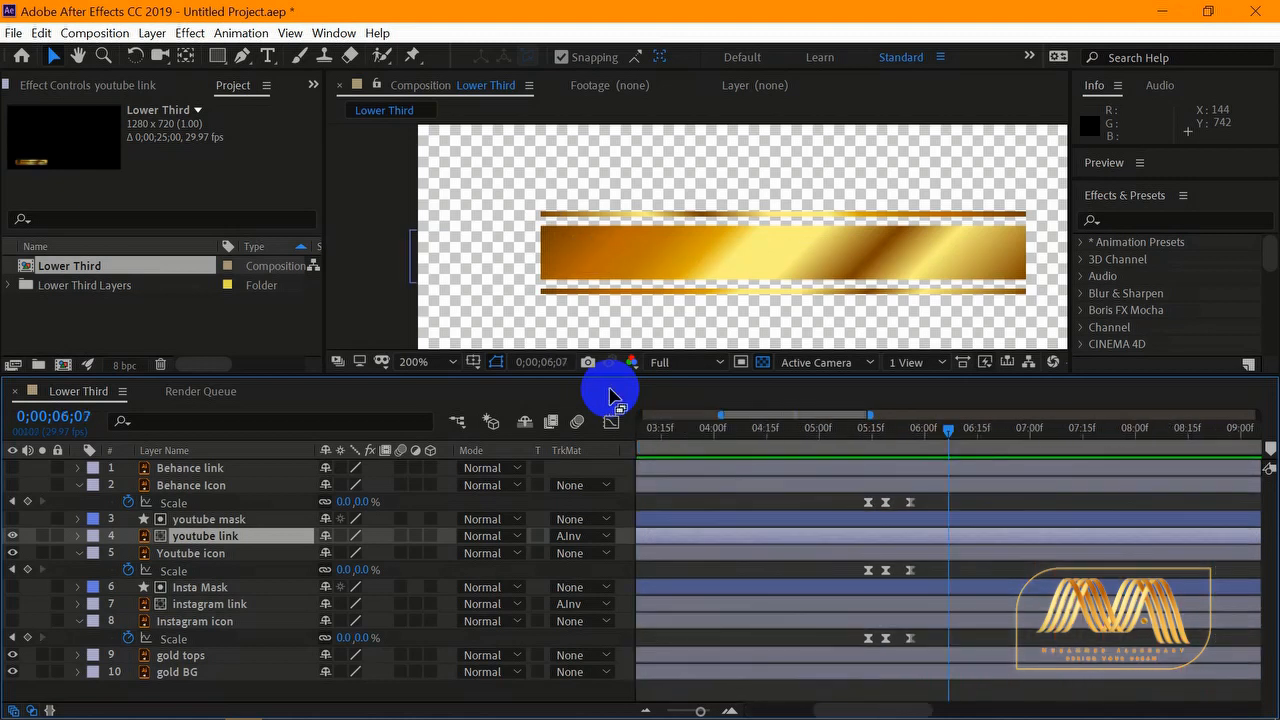
# - Hide the YouTube link and icon layers, show the Behance link and icon layers, and go to 0;00;03;05
pyautogui.click(12, 552)
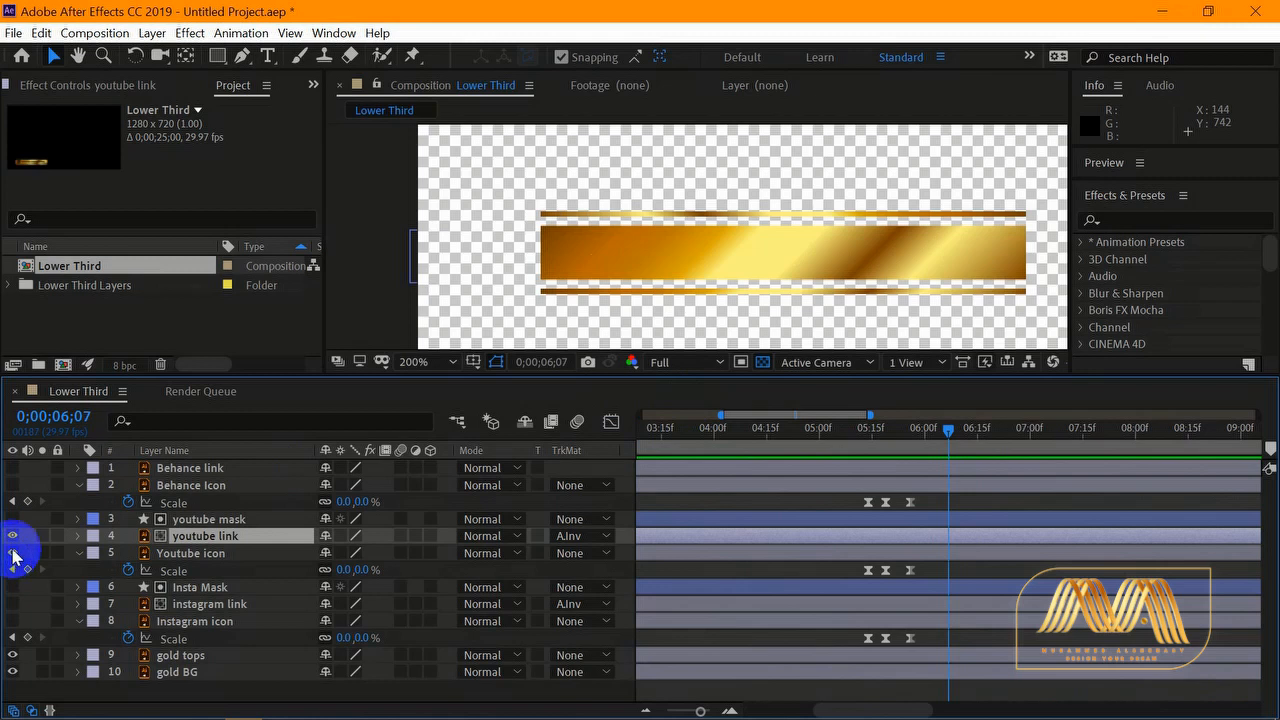
pyautogui.click(11, 485)
pyautogui.click(12, 468)
pyautogui.moveTo(934, 428)
pyautogui.mouseDown()
pyautogui.moveTo(658, 444)
pyautogui.moveTo(894, 434)
pyautogui.mouseUp()
# - Draw a white rectangle covering the Behance icon and extending past the composition's left edge, and name its layer Behance mask
pyautogui.click(217, 56)
pyautogui.moveTo(617, 227)
pyautogui.mouseDown()
pyautogui.moveTo(597, 281)
pyautogui.moveTo(413, 281)
pyautogui.mouseUp()
pyautogui.click(53, 56)
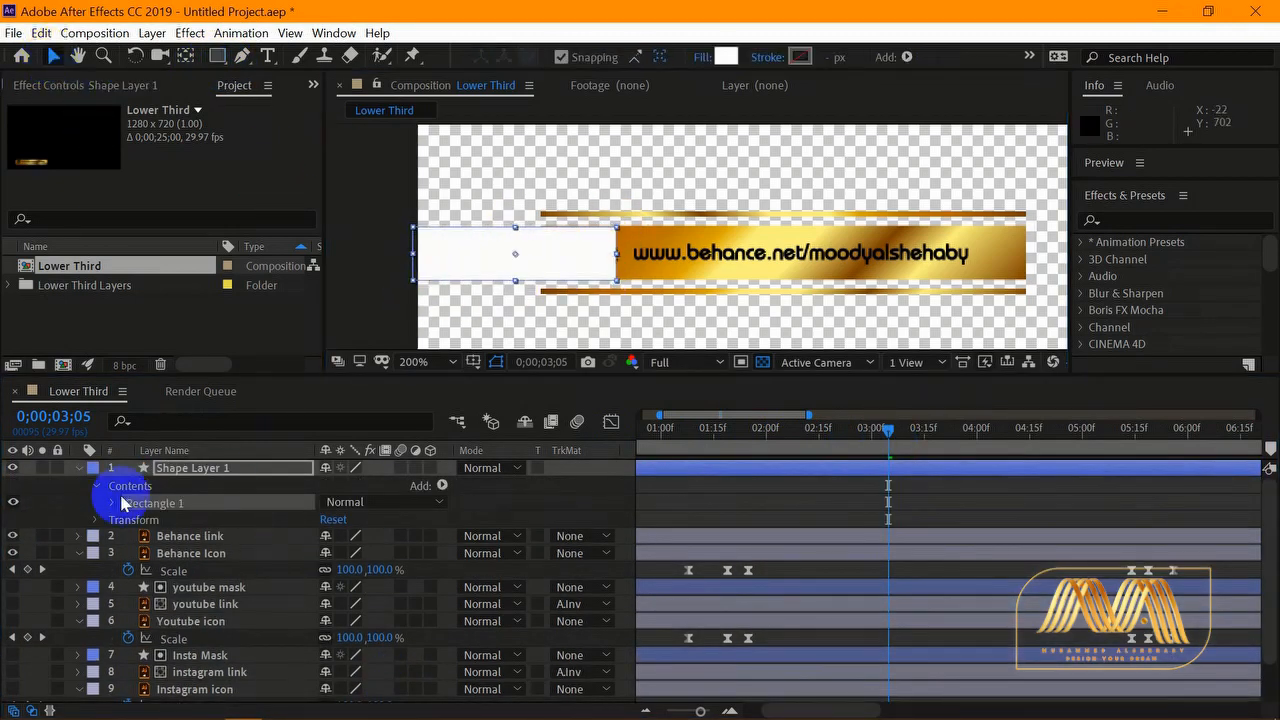
pyautogui.press('Return')
pyautogui.write('Behance mask')
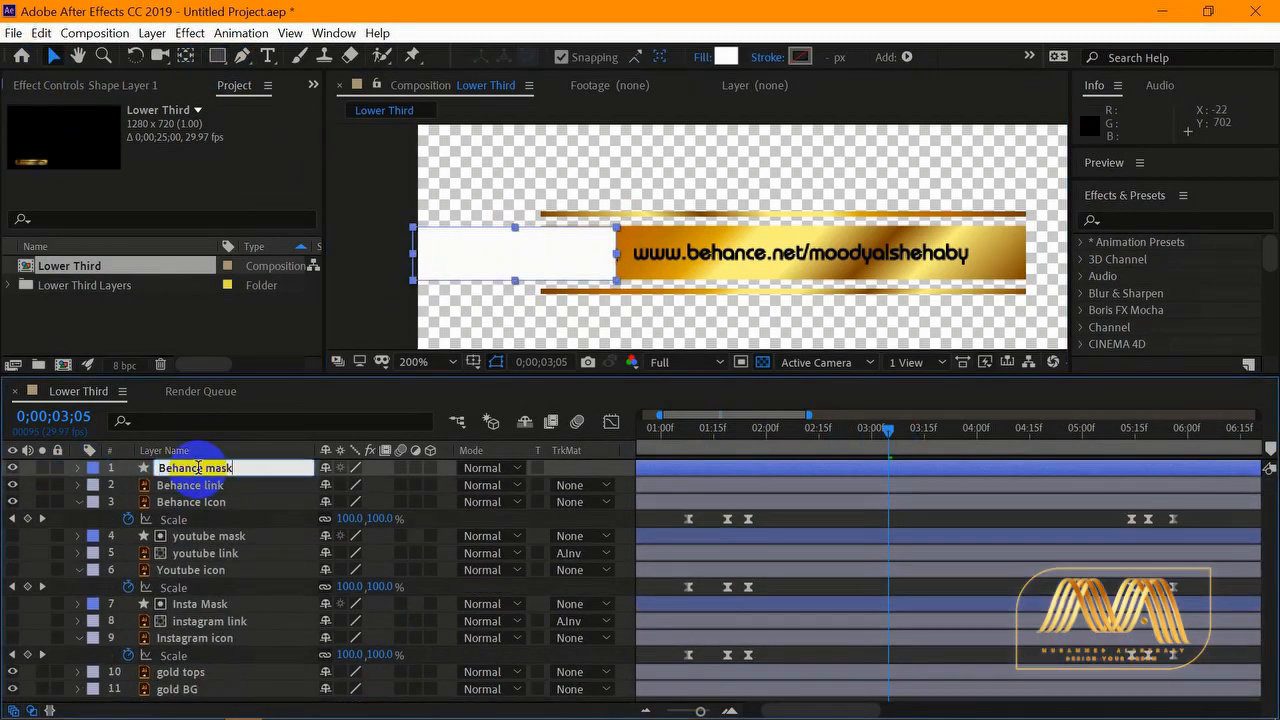
pyautogui.press('Return')
# - Set Behance link's track matte to Alpha Inverted Matte using Behance mask and preview the Behance animation
pyautogui.click(195, 485)
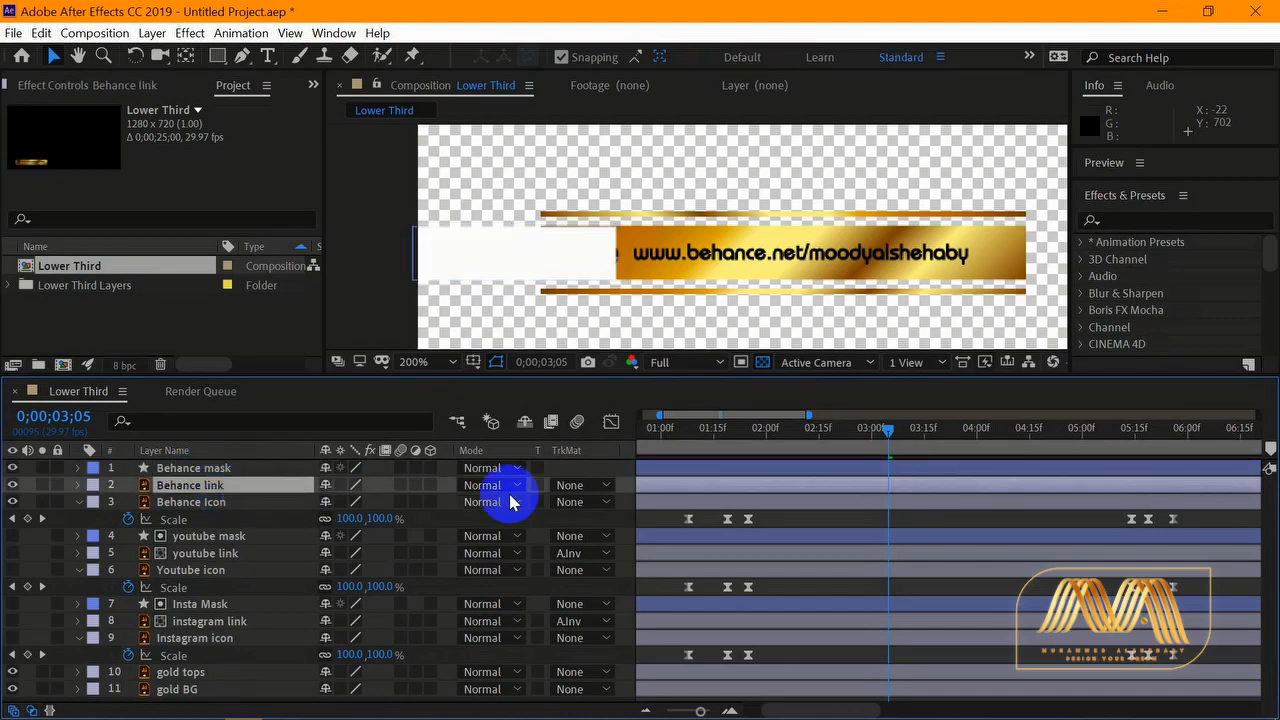
pyautogui.click(578, 485)
pyautogui.click(668, 552)
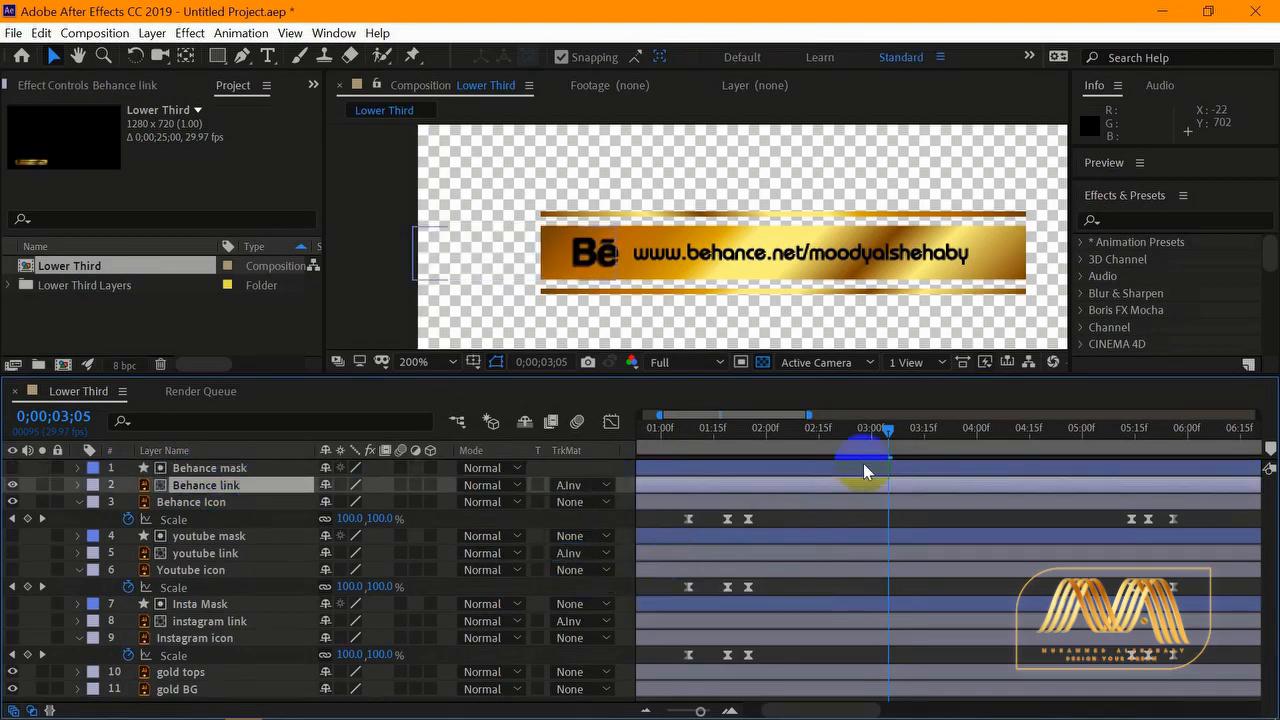
pyautogui.moveTo(866, 464); pyautogui.dragTo(620, 453)
pyautogui.press('space')
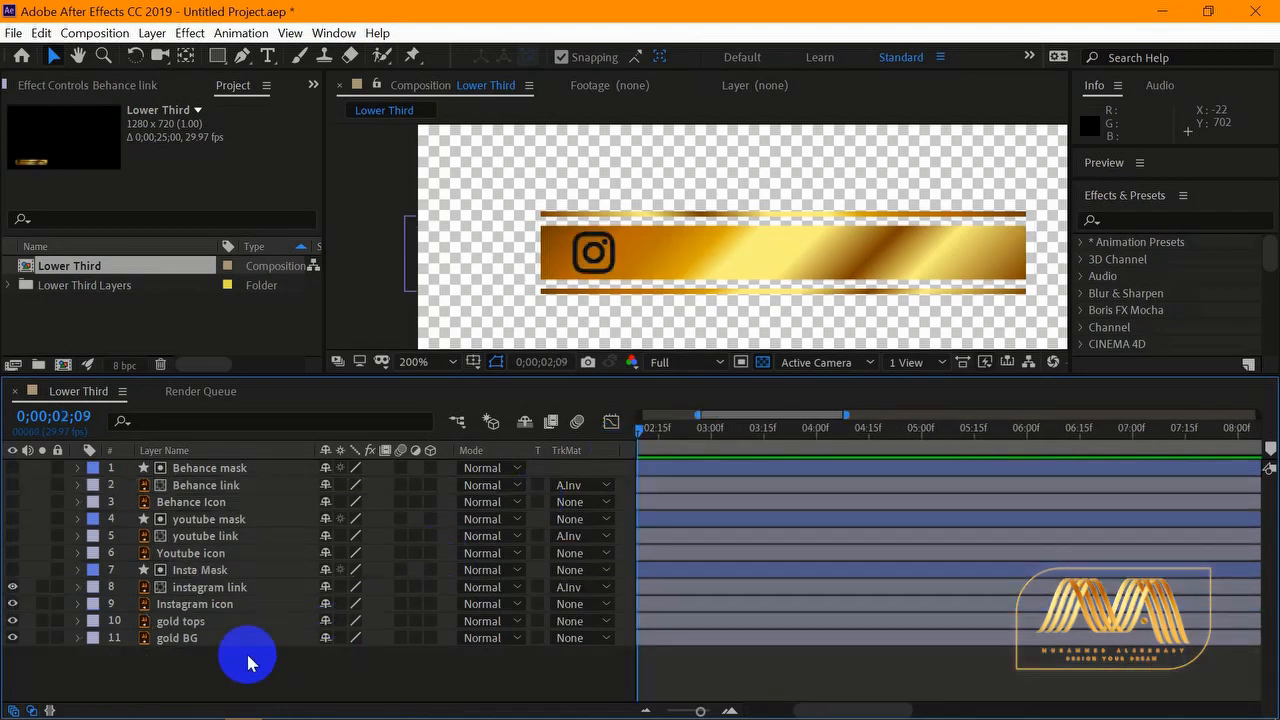
# - Reveal the keyframed properties of all layers, return to 0;00;00;00 and fit the full composition duration in the timeline
pyautogui.moveTo(250, 652); pyautogui.dragTo(268, 452)
pyautogui.press('u')
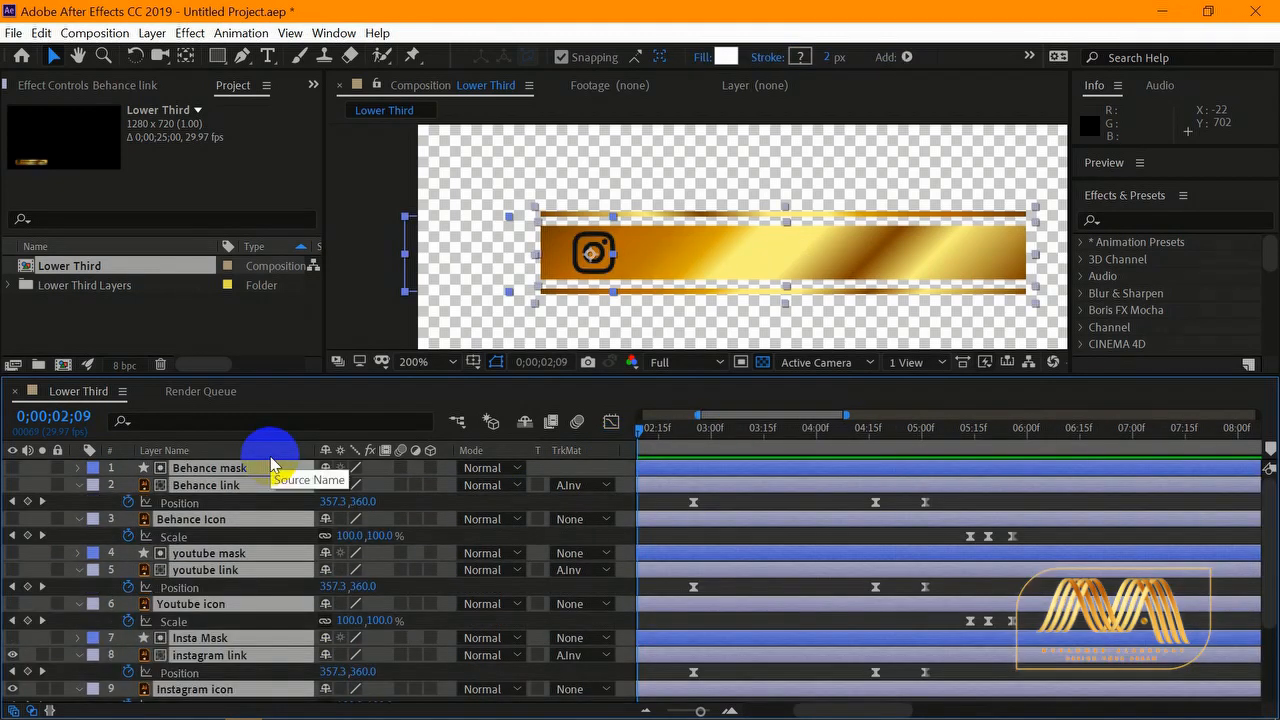
pyautogui.scroll(-3, 880, 580)
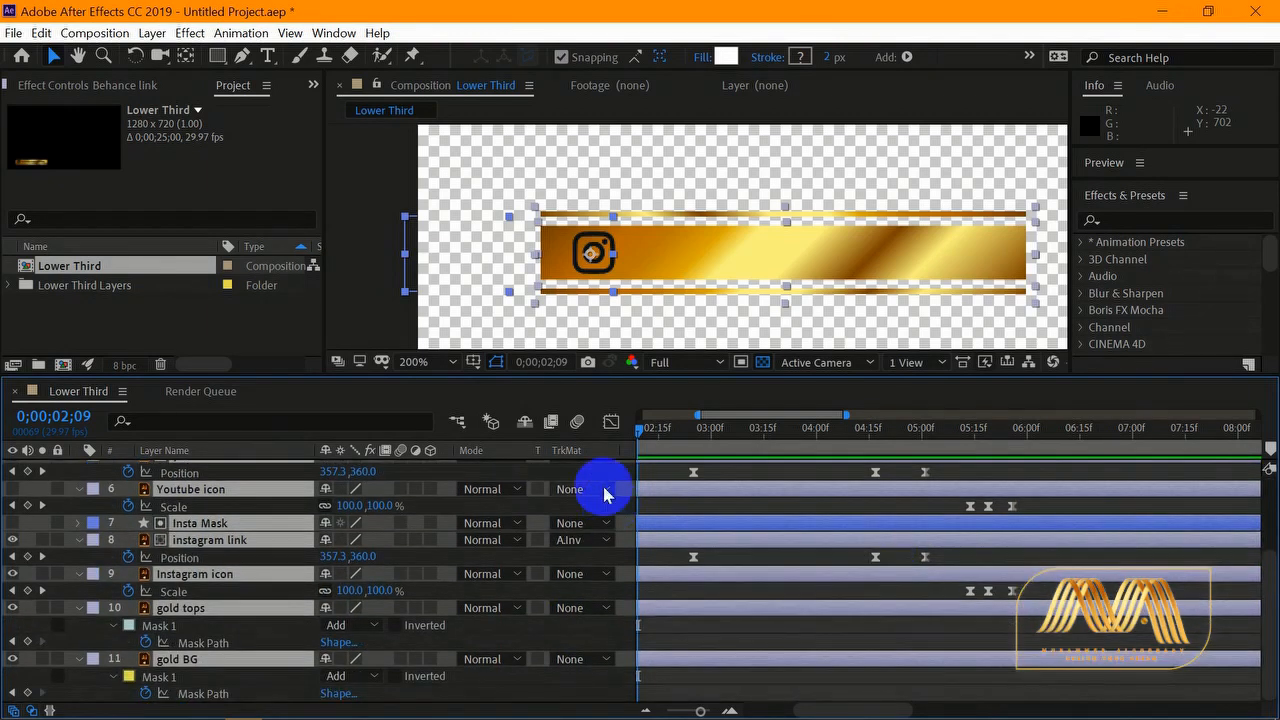
pyautogui.moveTo(312, 450); pyautogui.dragTo(203, 452)
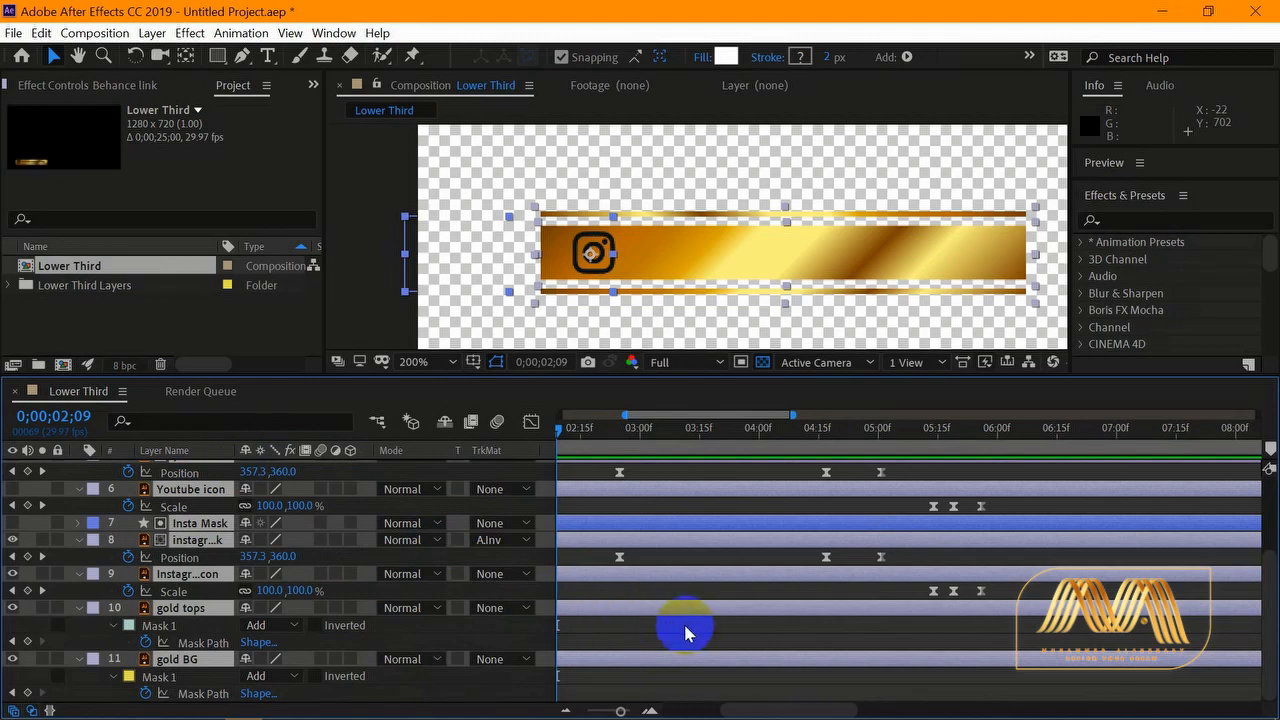
pyautogui.moveTo(740, 710); pyautogui.dragTo(657, 710)
pyautogui.moveTo(836, 429); pyautogui.dragTo(523, 429)
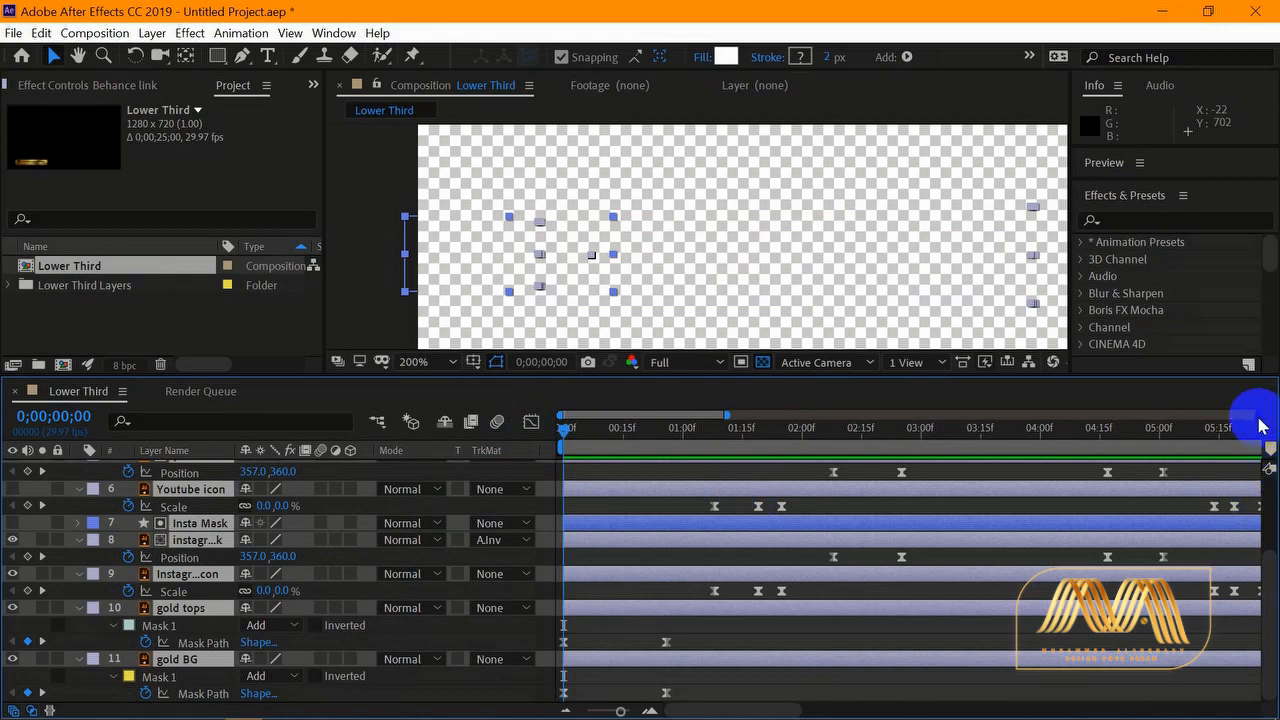
pyautogui.moveTo(722, 415); pyautogui.dragTo(1262, 414)
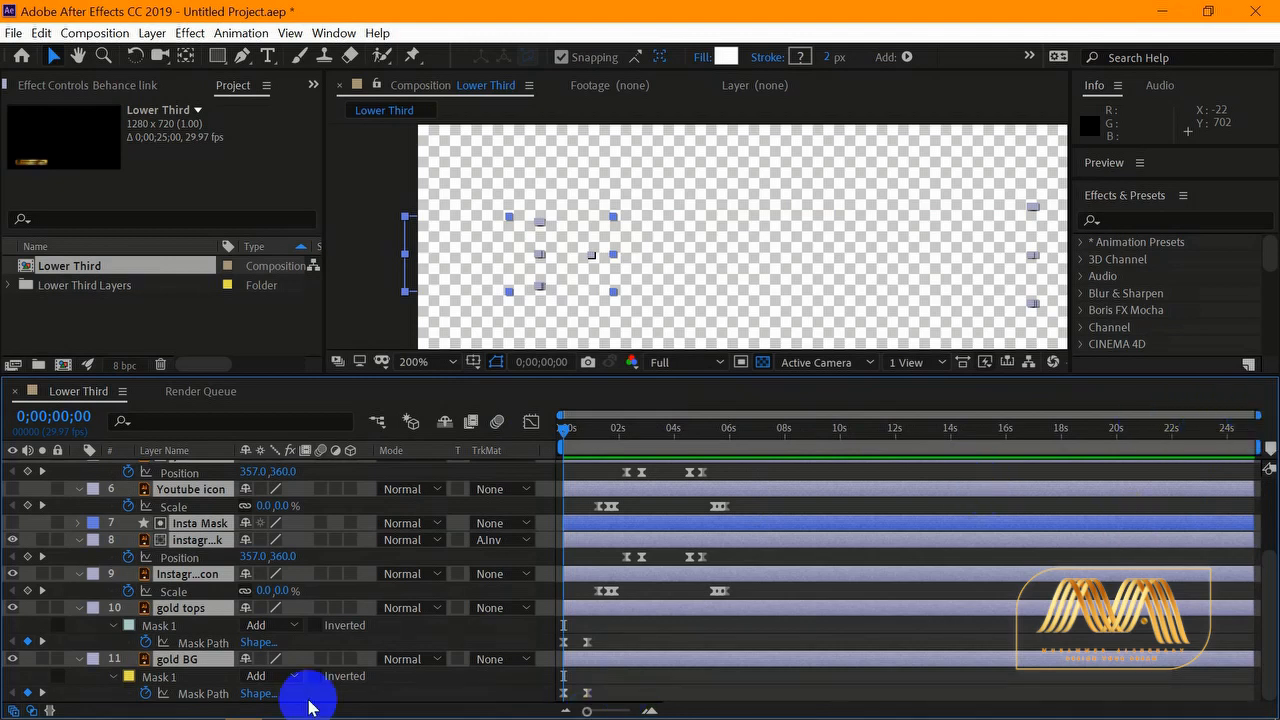
# - Collapse the mask keyframes of gold tops and gold BG while keeping the link and icon keyframes revealed
pyautogui.moveTo(340, 690)
pyautogui.mouseDown()
pyautogui.moveTo(357, 586)
pyautogui.moveTo(415, 490)
pyautogui.mouseUp()
pyautogui.press('u')
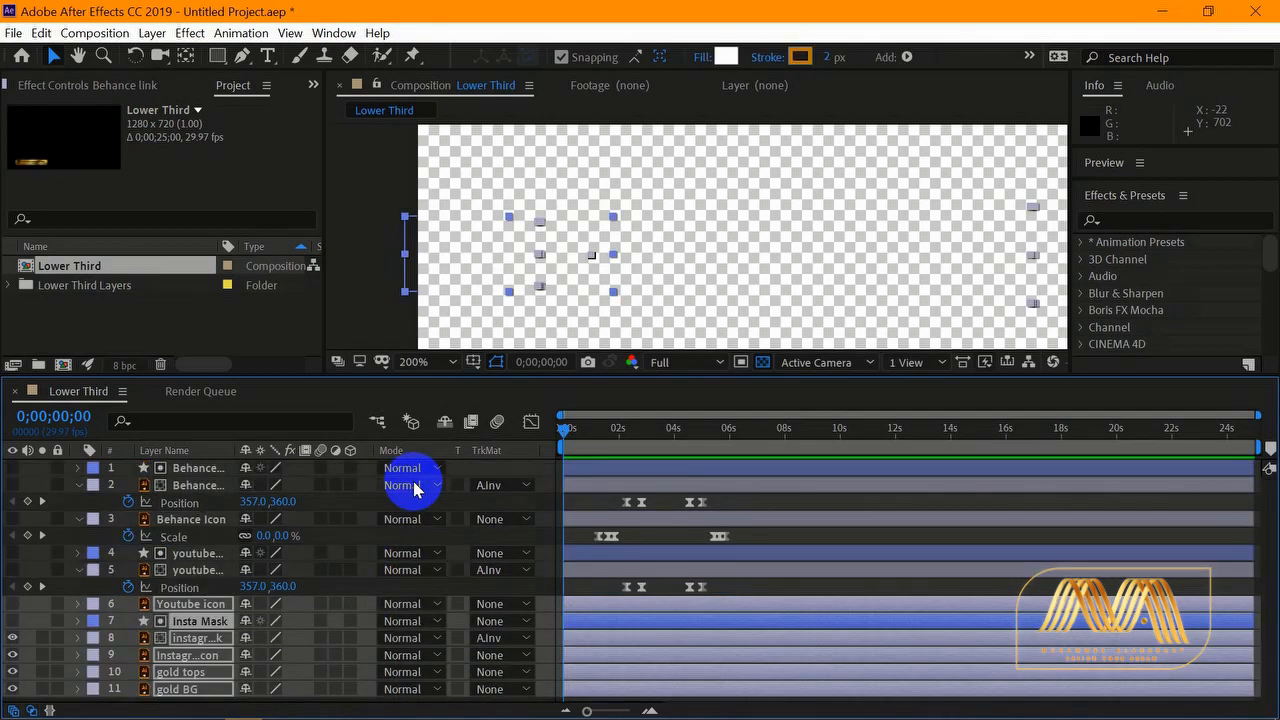
pyautogui.press('u')
pyautogui.scroll(-1, 727, 650)
# - Select the Instagram, YouTube and Behance keyframe groups in turn and enlarge the timeline to fit every layer
pyautogui.click(727, 648)
pyautogui.moveTo(737, 624); pyautogui.dragTo(590, 666)
pyautogui.moveTo(733, 536); pyautogui.dragTo(593, 590)
pyautogui.scroll(2, 767, 518)
pyautogui.moveTo(746, 504); pyautogui.dragTo(603, 546)
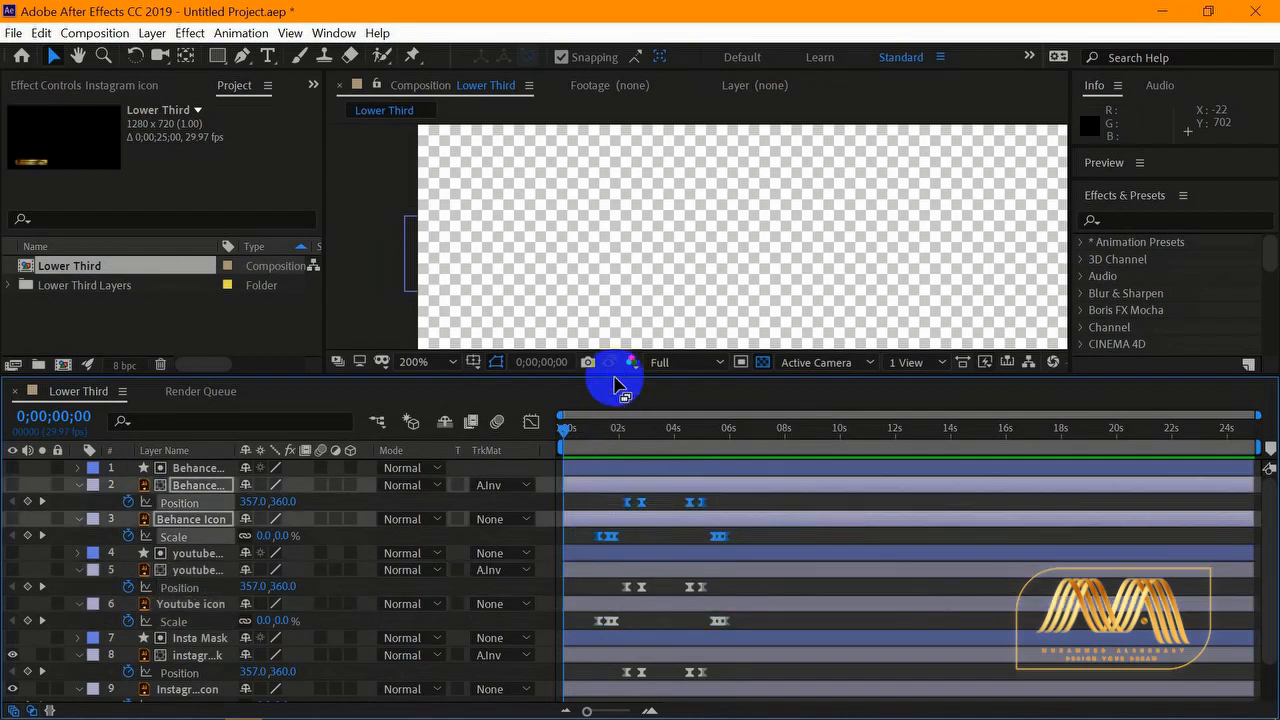
pyautogui.moveTo(615, 372); pyautogui.dragTo(610, 316)
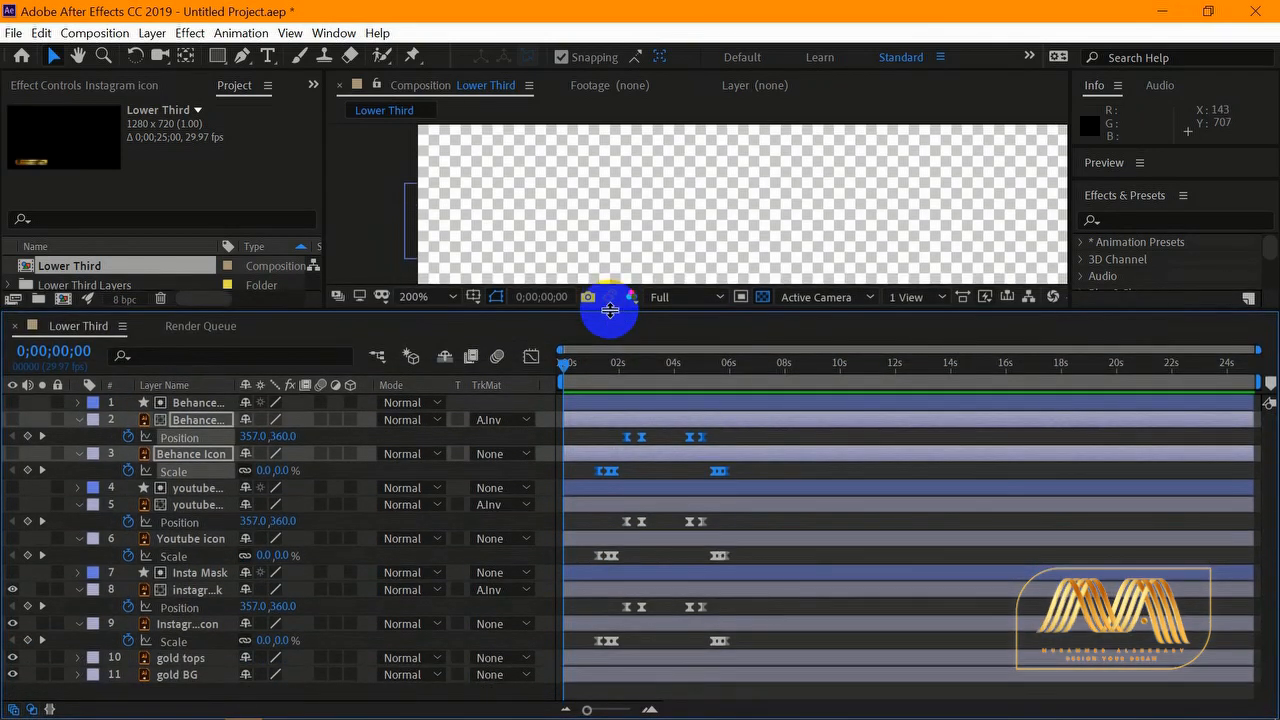
# - Move all YouTube and Behance link and icon keyframes after the Instagram sequence, starting at 0;00;06;06
pyautogui.moveTo(648, 512); pyautogui.dragTo(676, 527)
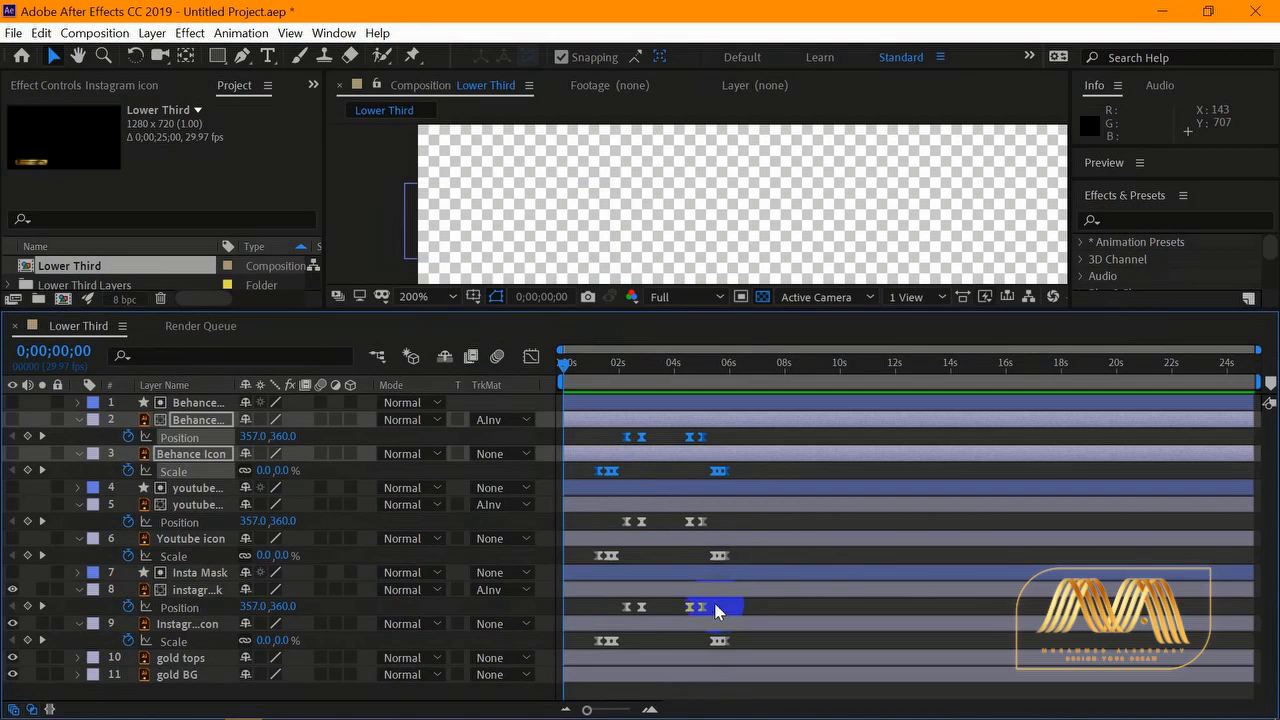
pyautogui.click(638, 453)
pyautogui.moveTo(771, 423); pyautogui.dragTo(737, 562)
# - Move the Behance link and icon keyframes after the YouTube sequence, starting at about 11 seconds
pyautogui.click(891, 437)
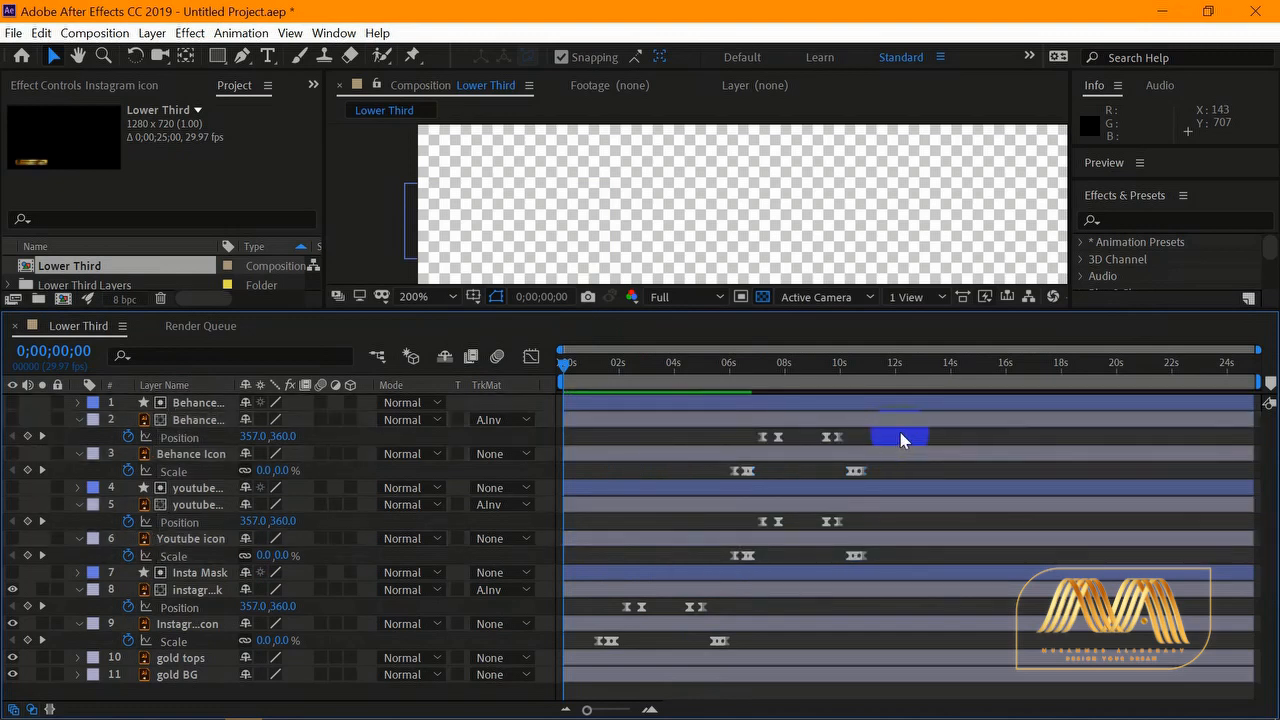
pyautogui.moveTo(891, 437); pyautogui.dragTo(868, 477)
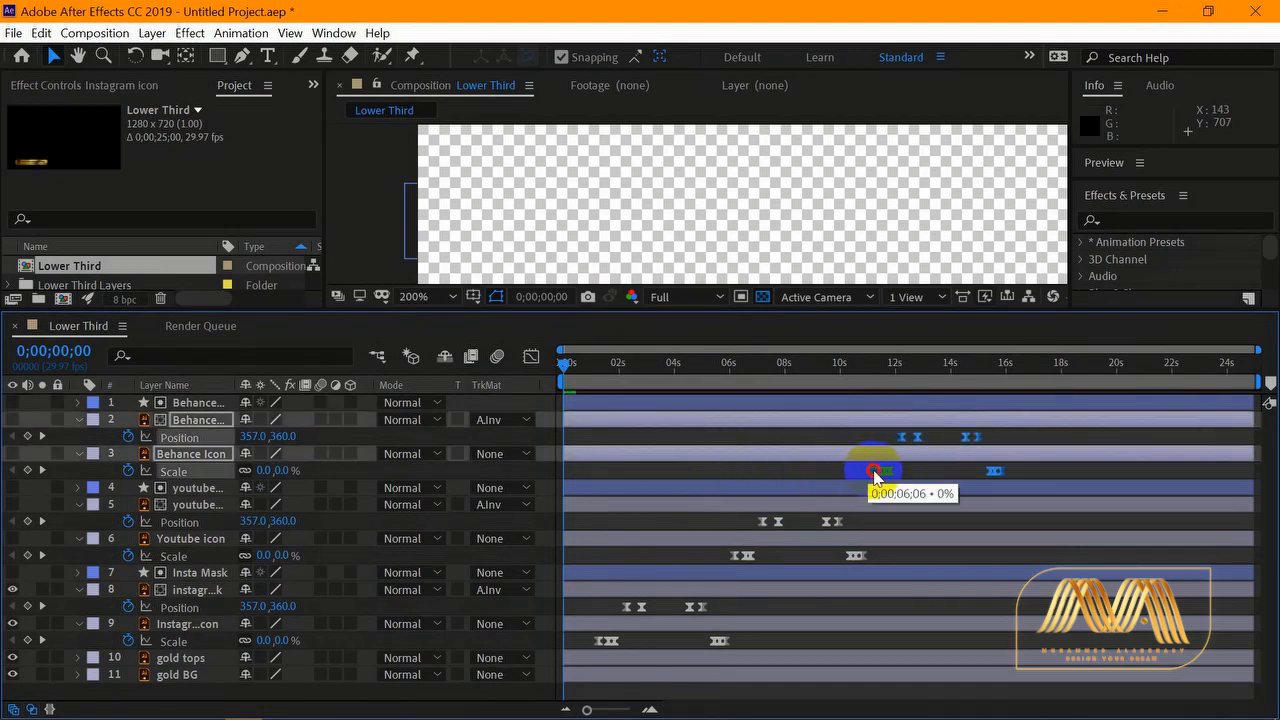
pyautogui.moveTo(874, 476); pyautogui.dragTo(868, 480)
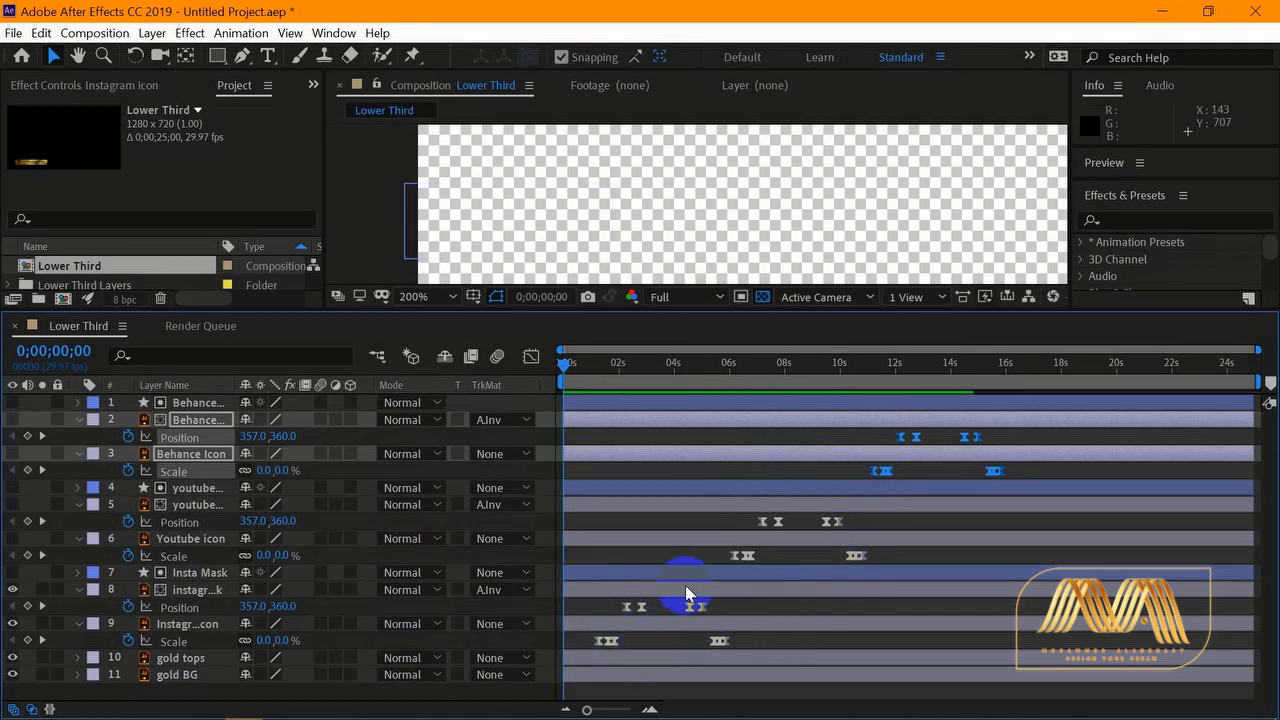
# - Show the YouTube and Behance link and icon layers and preview all three networks' sequences from the start
pyautogui.click(13, 539)
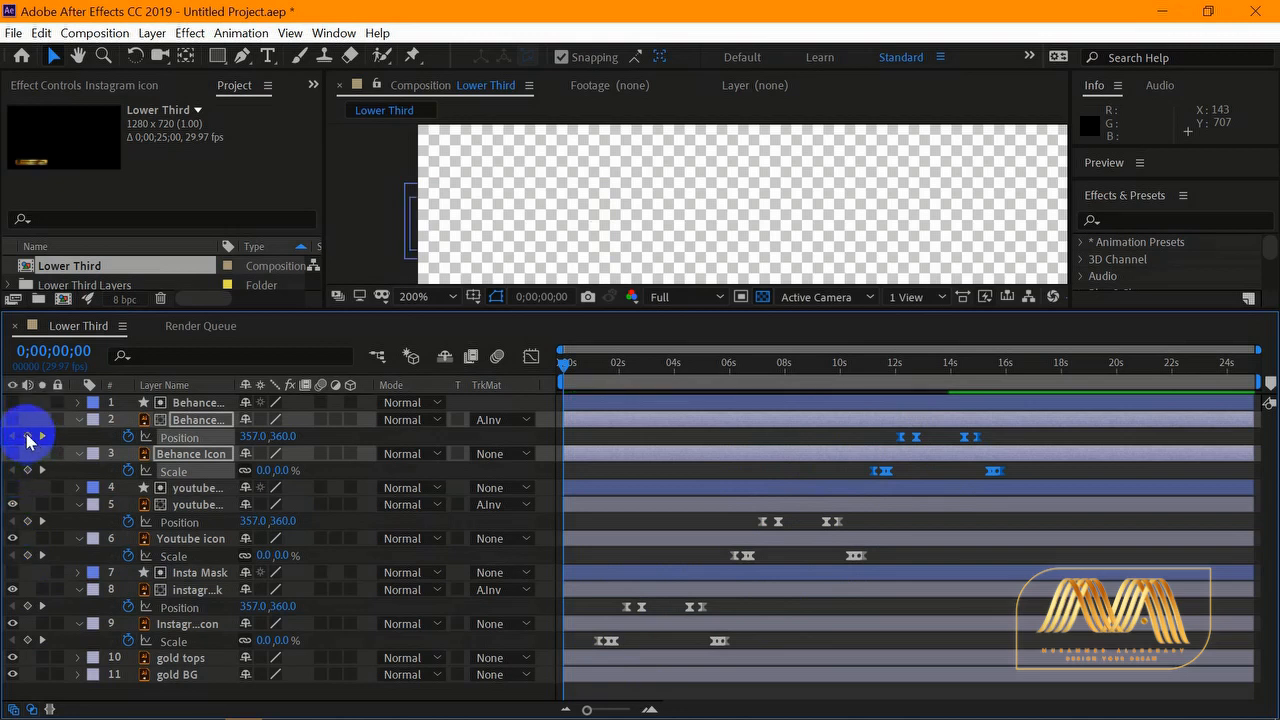
pyautogui.click(184, 439)
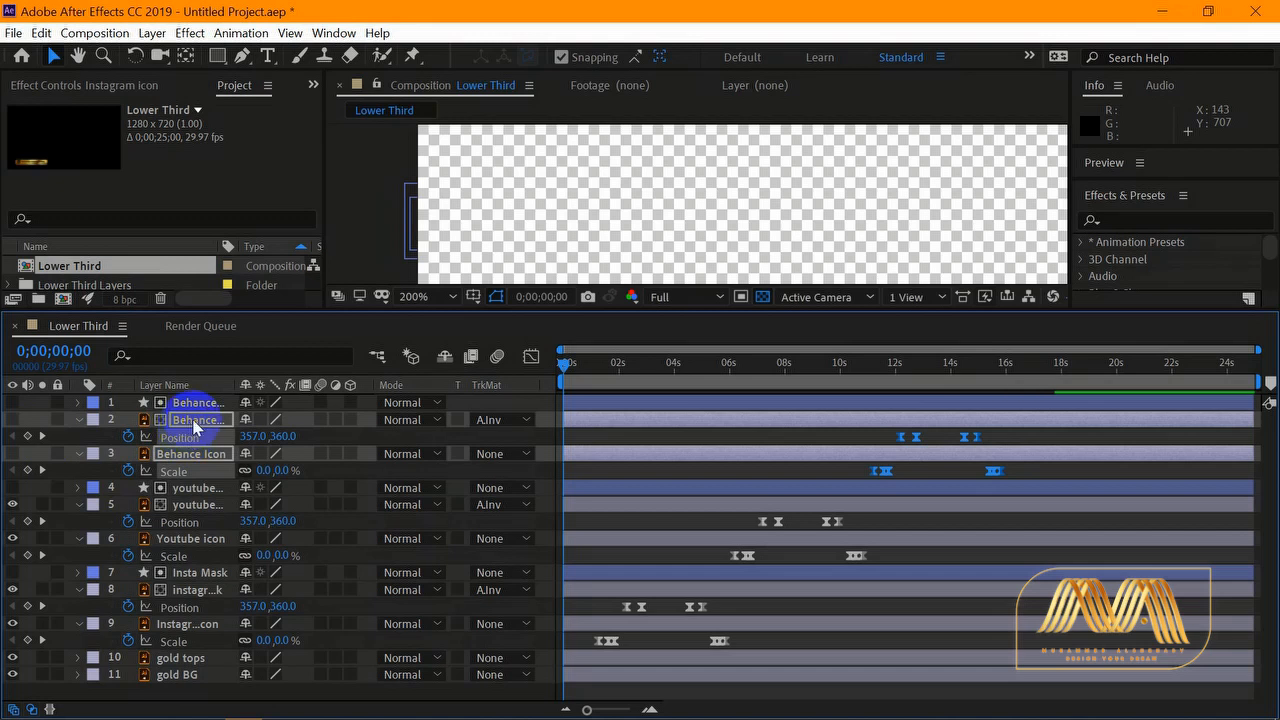
pyautogui.moveTo(15, 428)
pyautogui.mouseDown()
pyautogui.moveTo(29, 451)
pyautogui.moveTo(10, 428)
pyautogui.mouseUp()
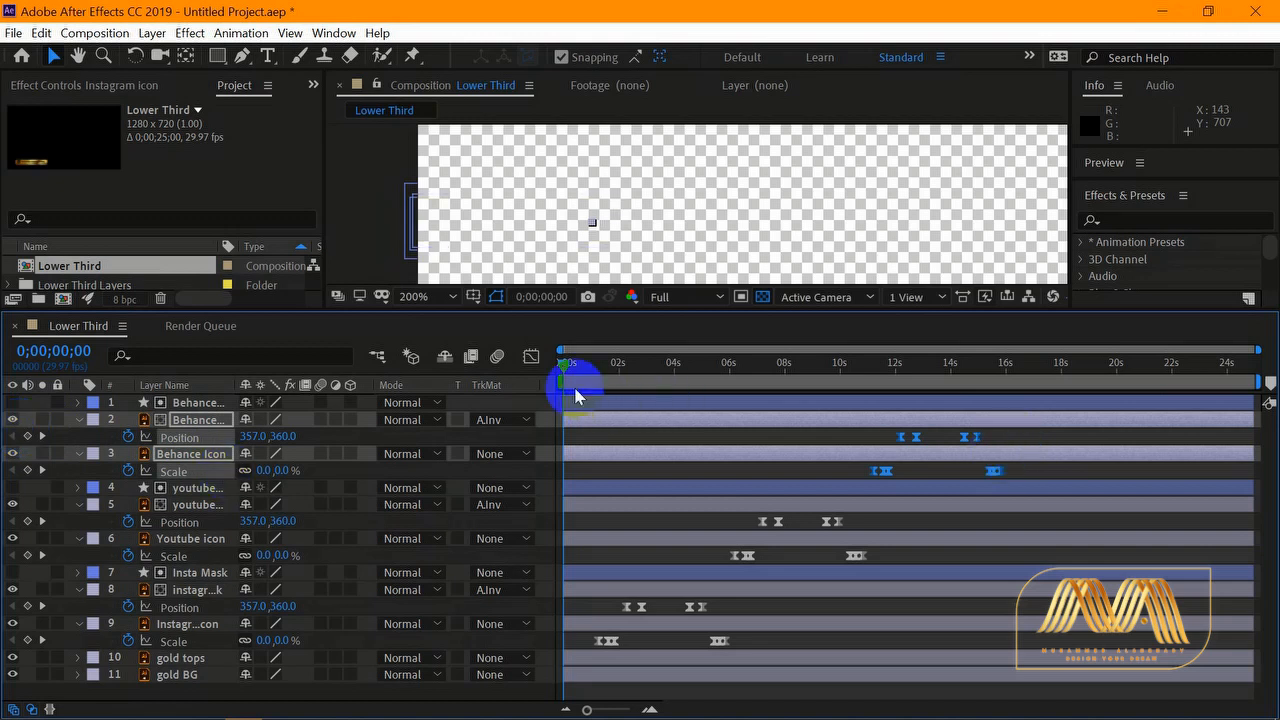
pyautogui.press('space')
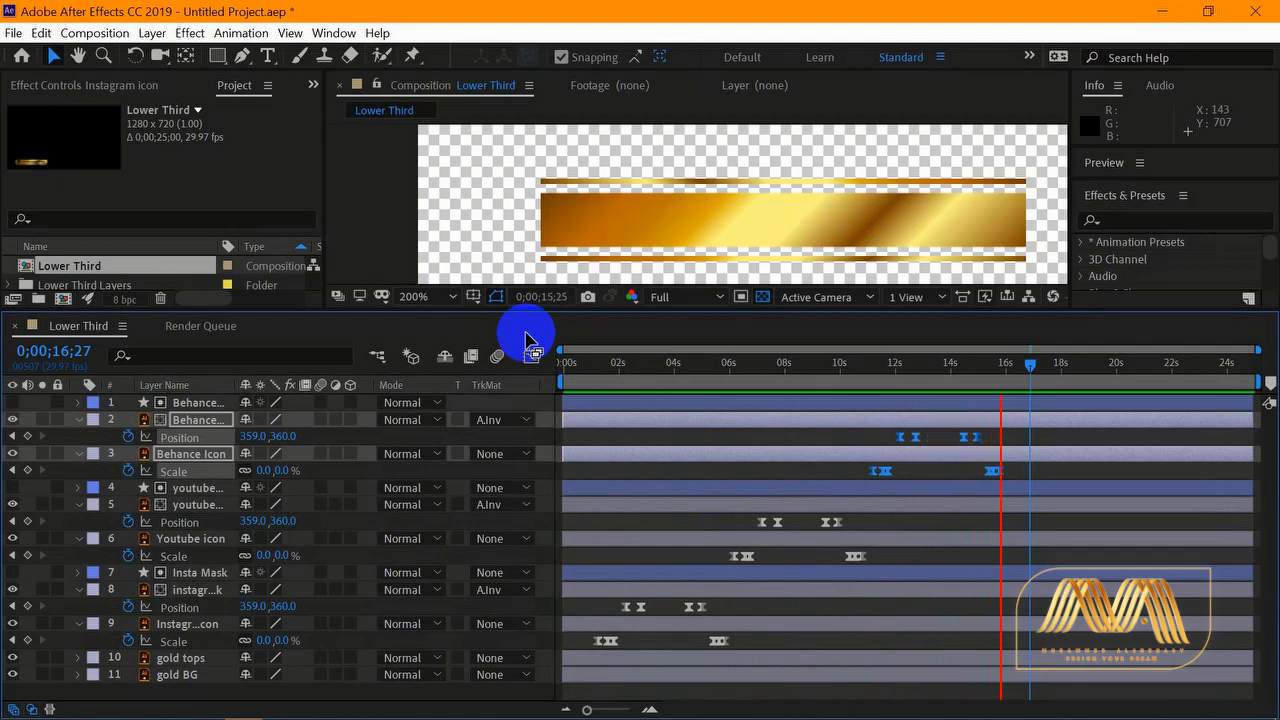
pyautogui.press('space')
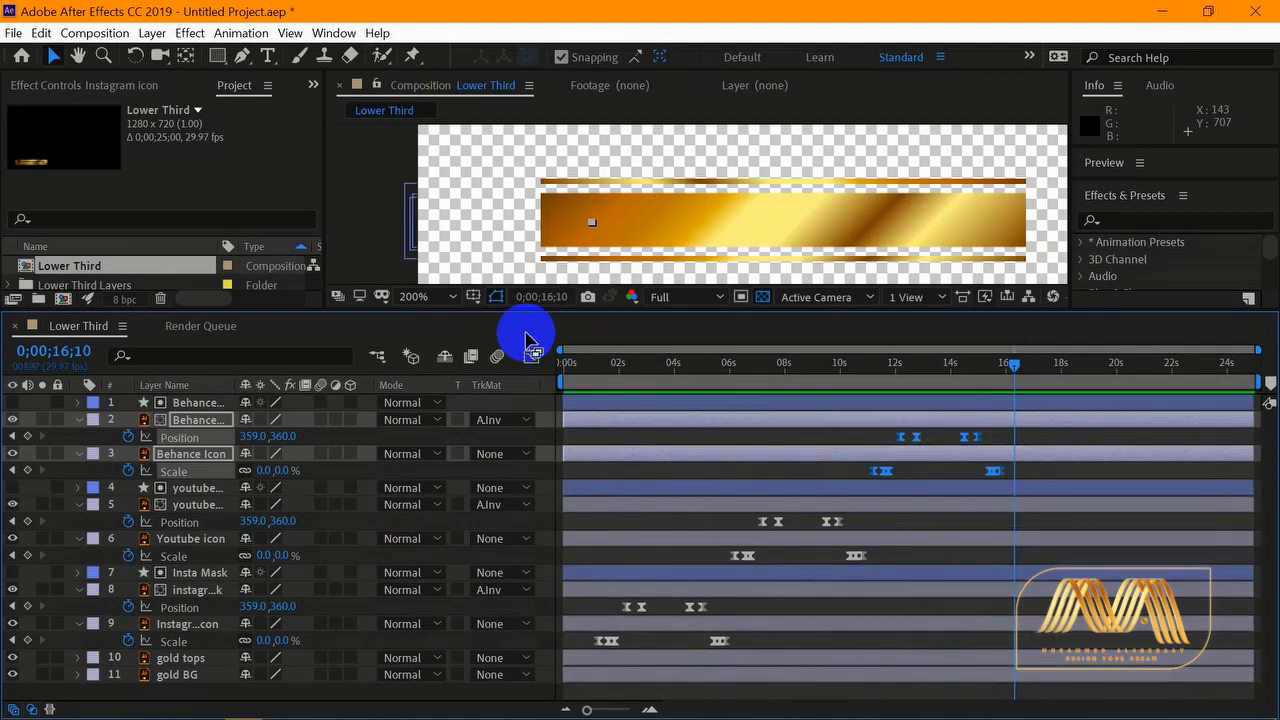
# - Collapse the keyframed properties of all layers and select only the gold tops and gold BG layers
pyautogui.hotkey('ctrl', 'a')
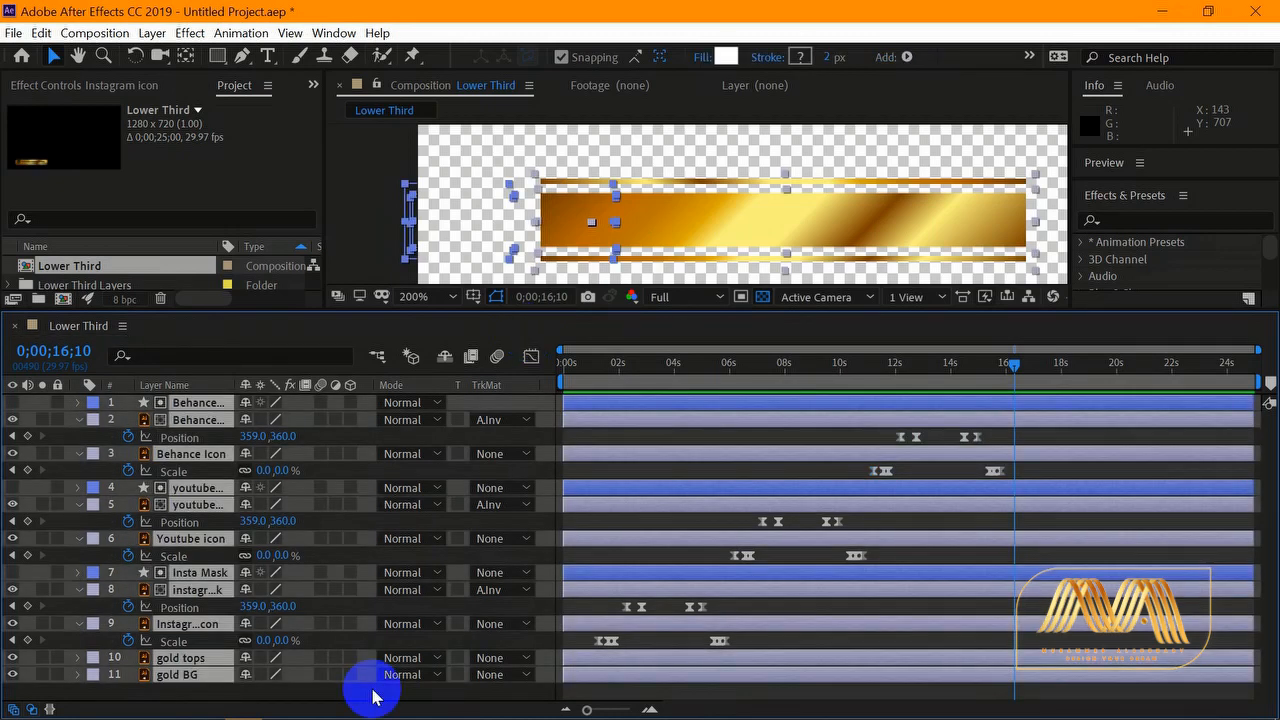
pyautogui.press('u')
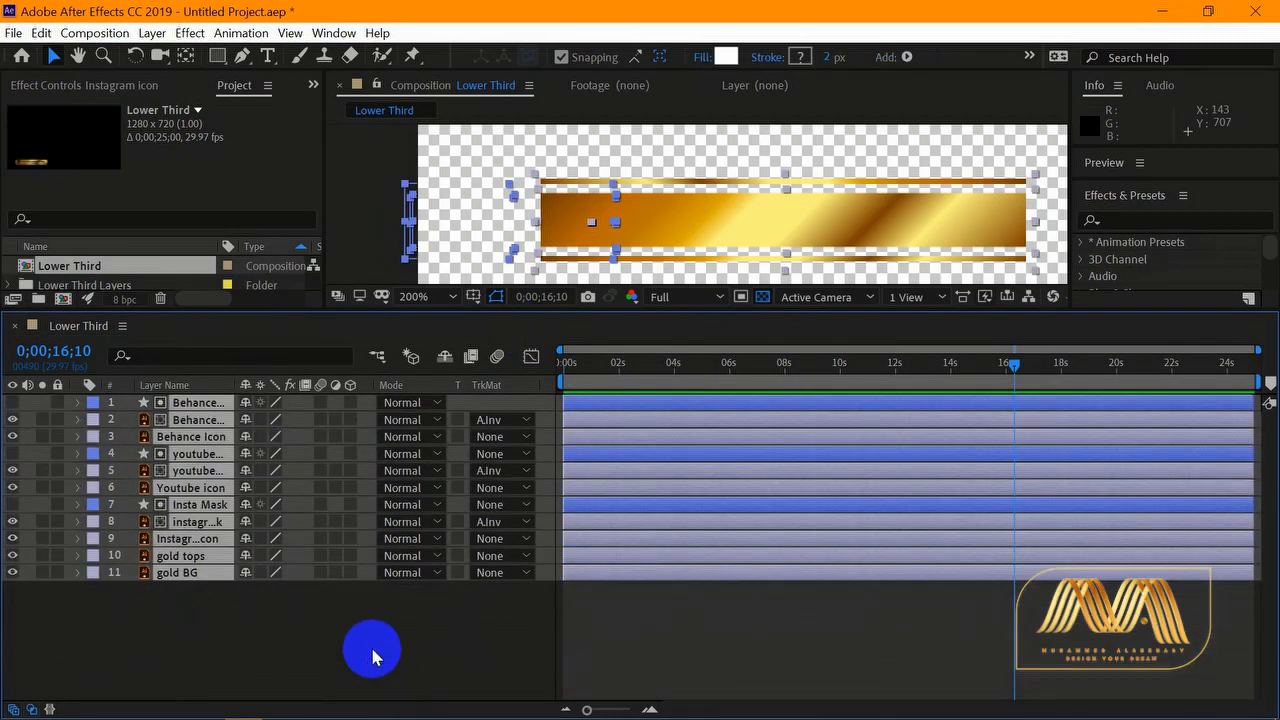
pyautogui.click(371, 651)
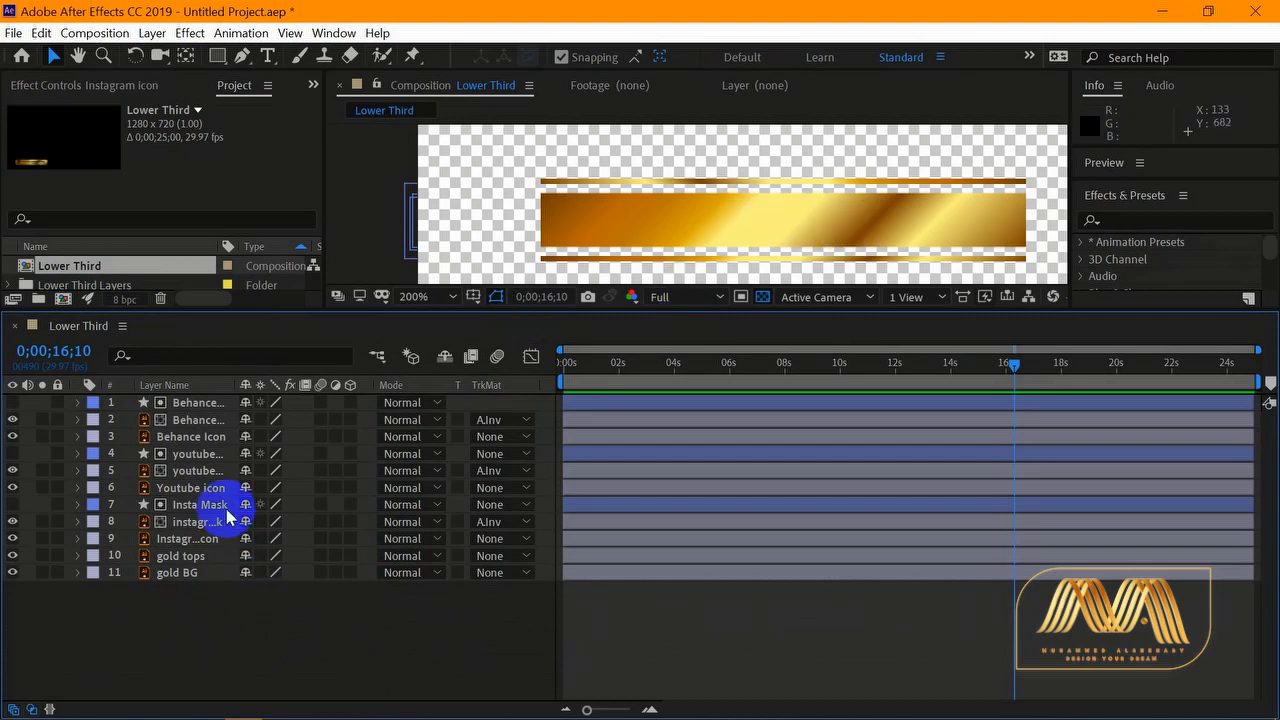
pyautogui.moveTo(178, 585); pyautogui.dragTo(166, 563)
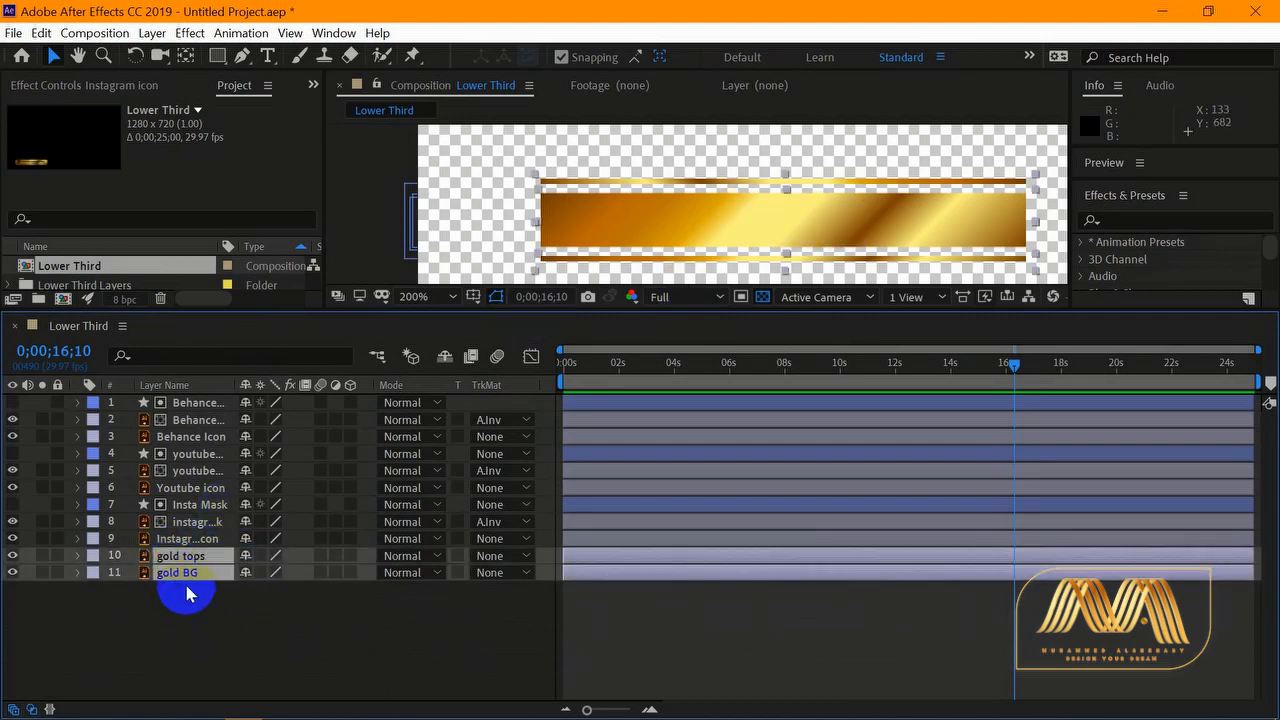
# - Add Mask Path keyframes to the gold tops and gold BG layers at 0;00;16;18, holding their current shapes
pyautogui.press('m')
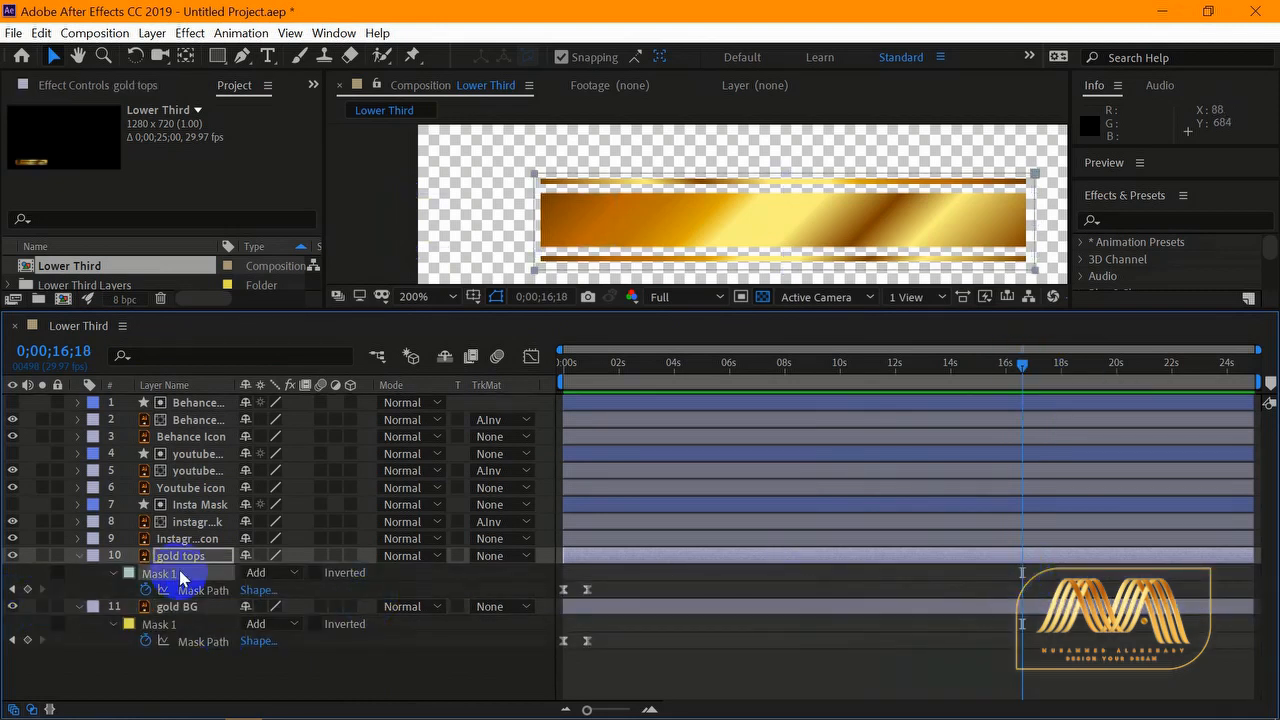
pyautogui.click(27, 589)
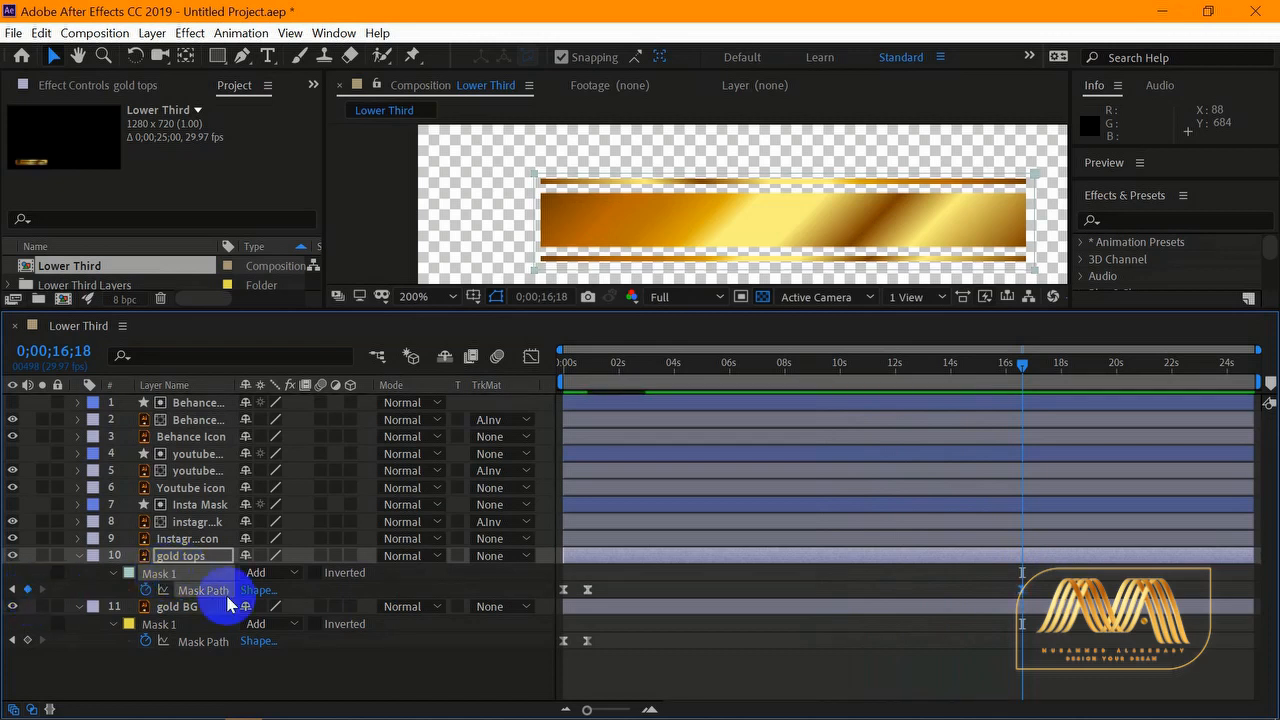
pyautogui.click(165, 624)
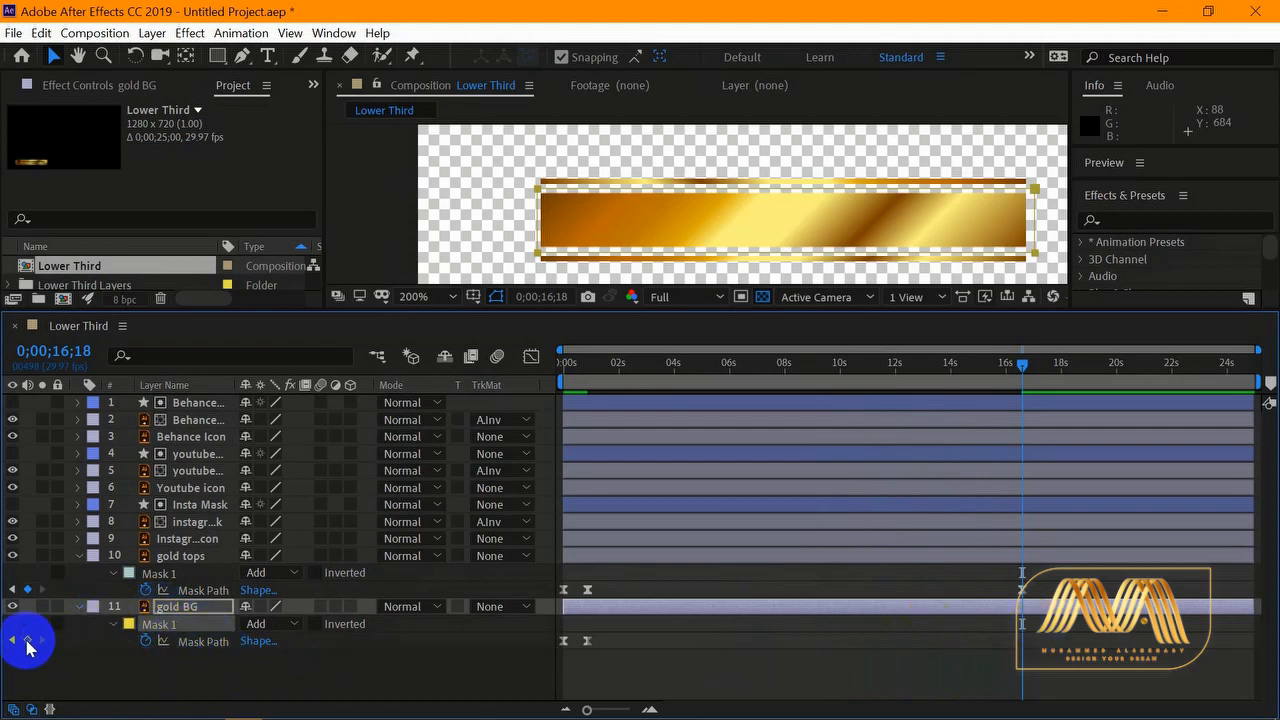
pyautogui.click(27, 641)
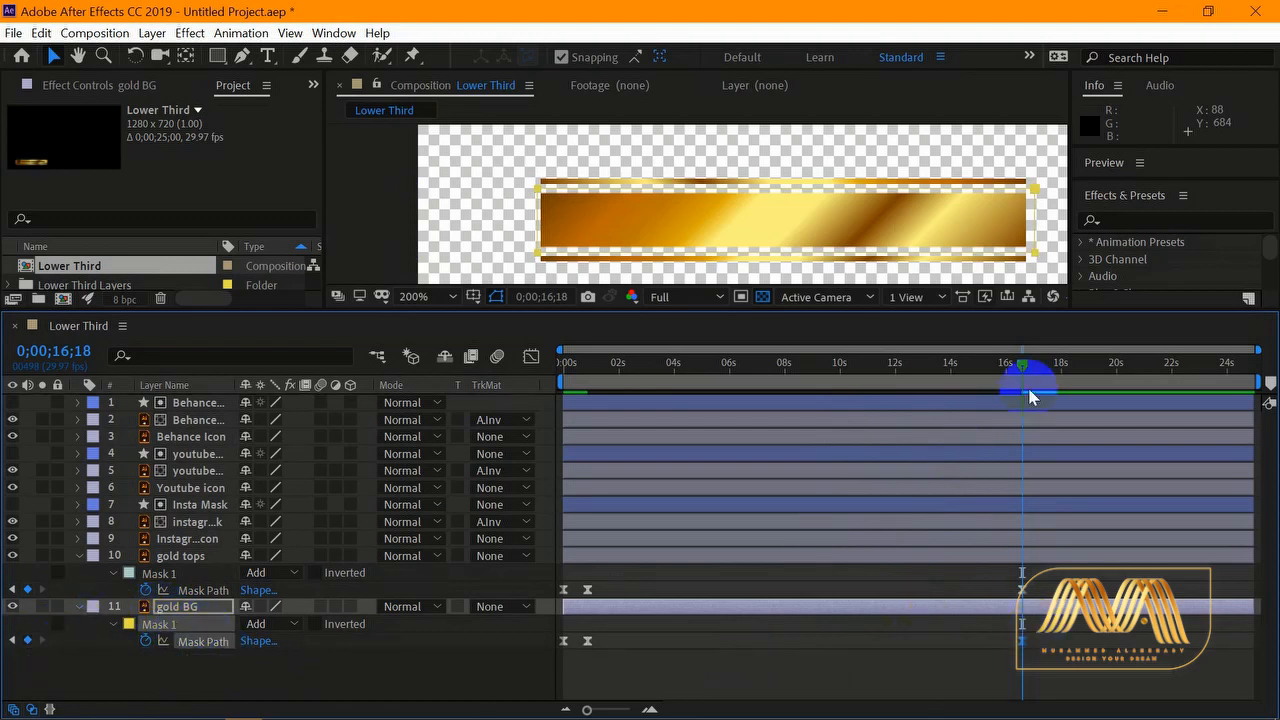
# - At 0;00;17;11, collapse the gold tops mask onto its right edge so both thin gold lines are hidden
pyautogui.moveTo(1025, 364); pyautogui.dragTo(1053, 366)
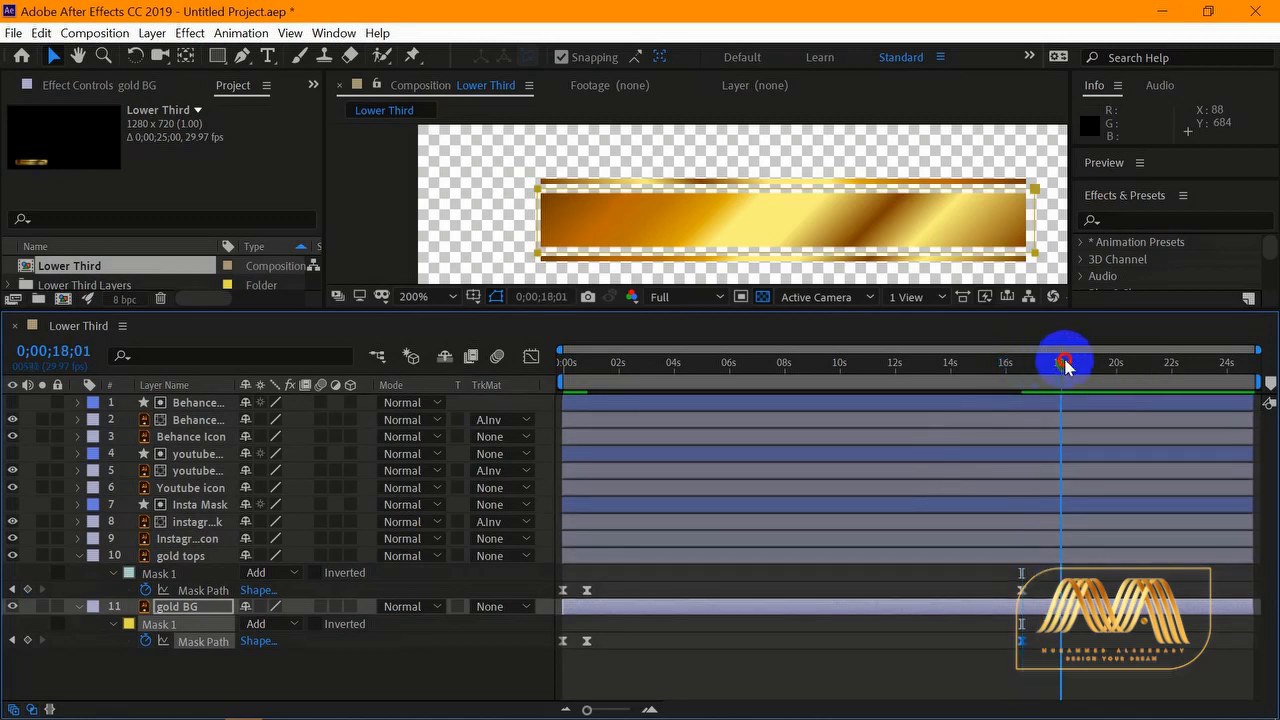
pyautogui.moveTo(1065, 366); pyautogui.dragTo(1050, 368)
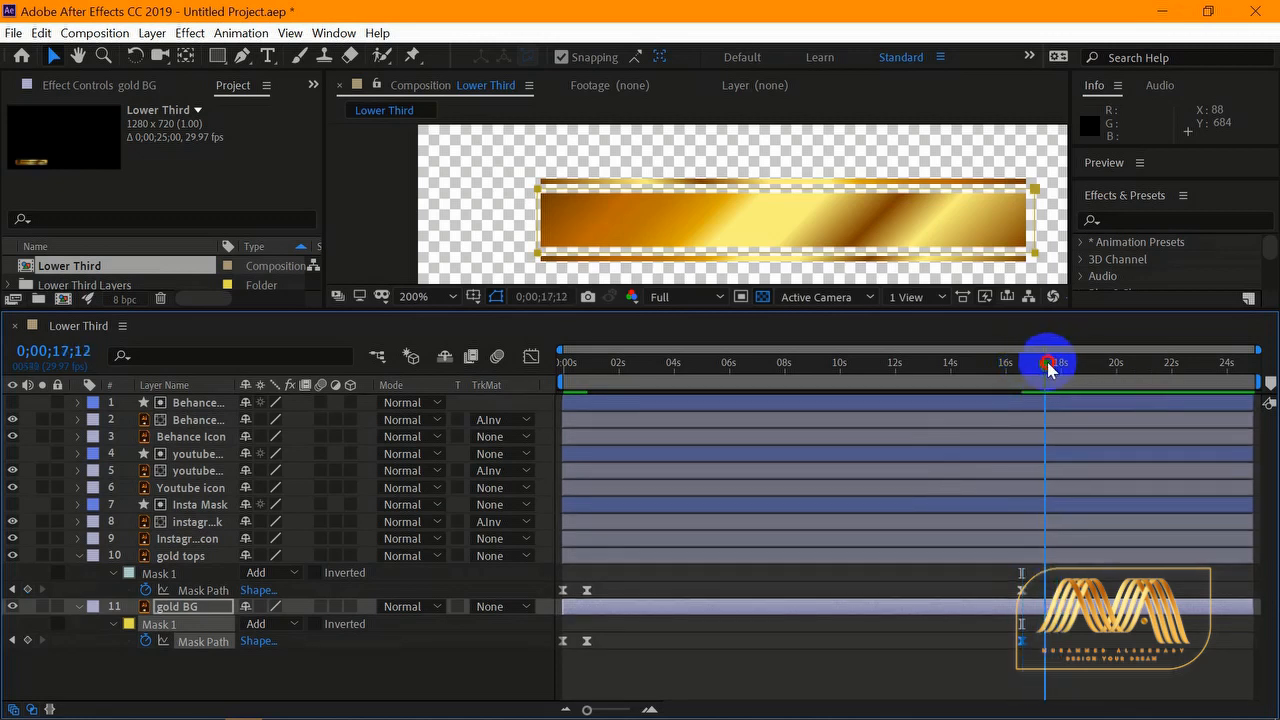
pyautogui.click(190, 560)
pyautogui.click(162, 578)
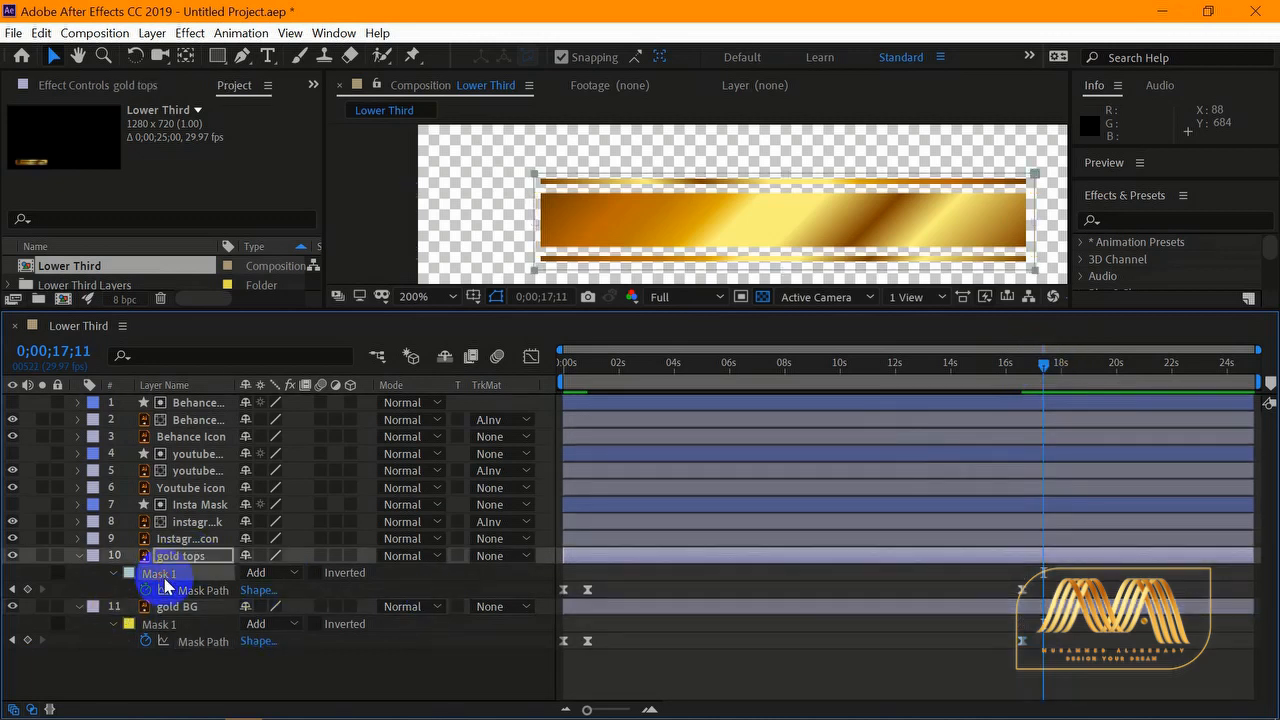
pyautogui.click(540, 224)
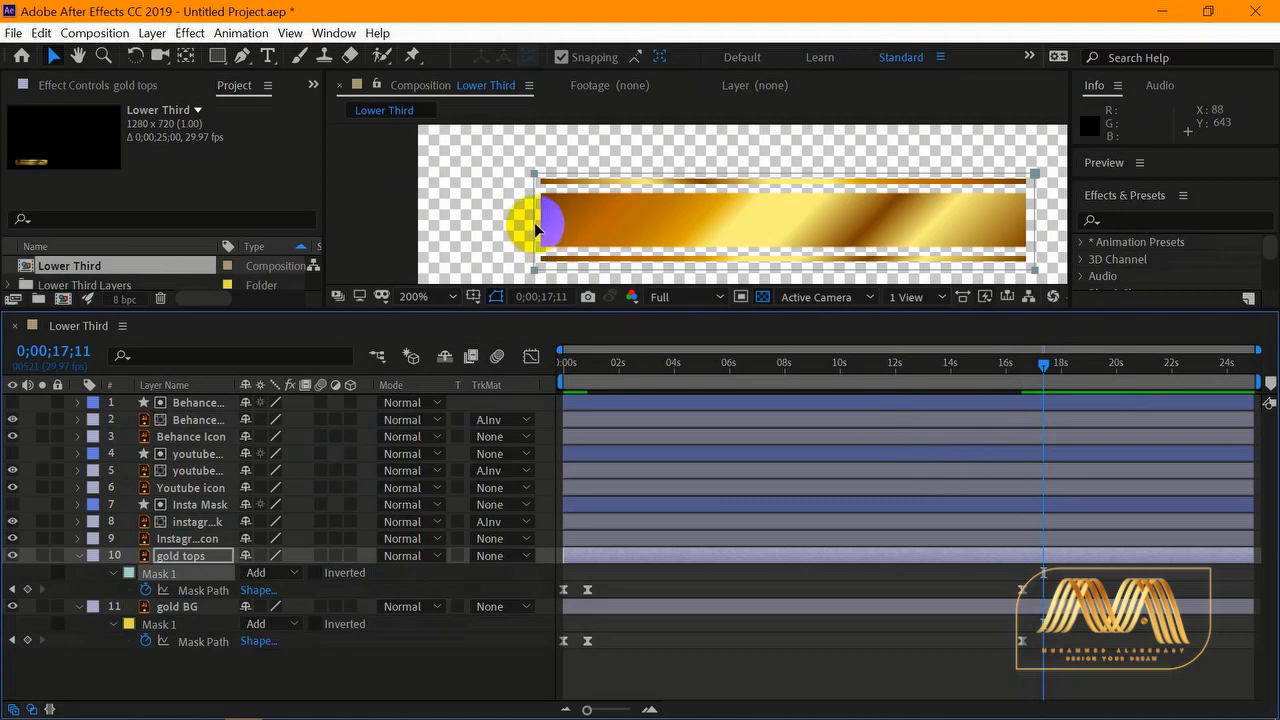
pyautogui.click(536, 225)
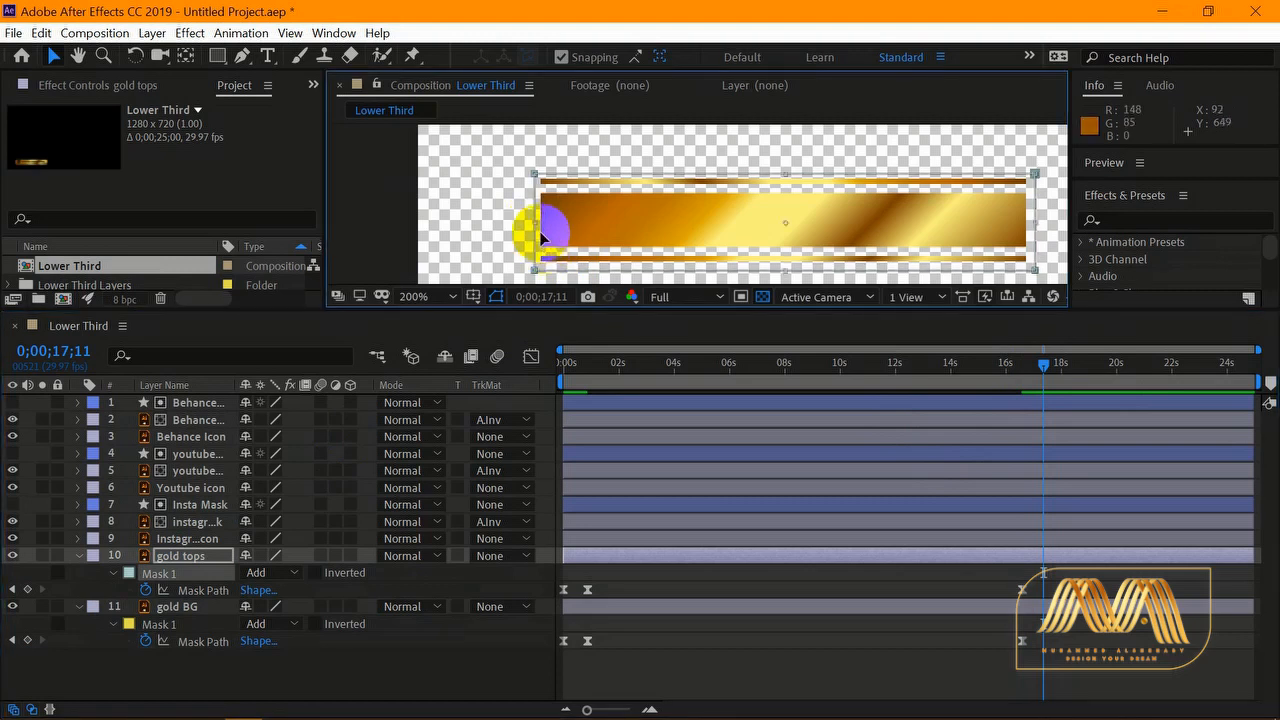
pyautogui.moveTo(534, 224); pyautogui.dragTo(1036, 216)
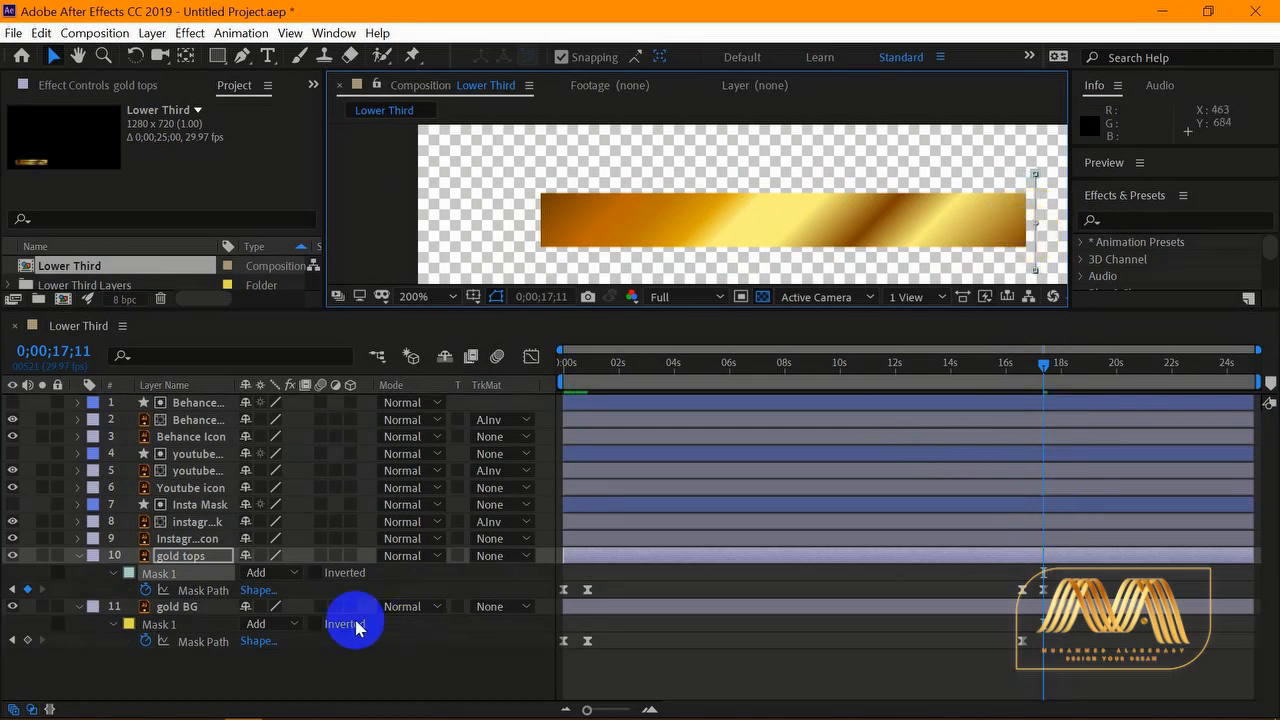
# - At 0;00;17;11, collapse the gold BG mask onto its left edge so the gold bar is hidden
pyautogui.click(176, 607)
pyautogui.click(166, 625)
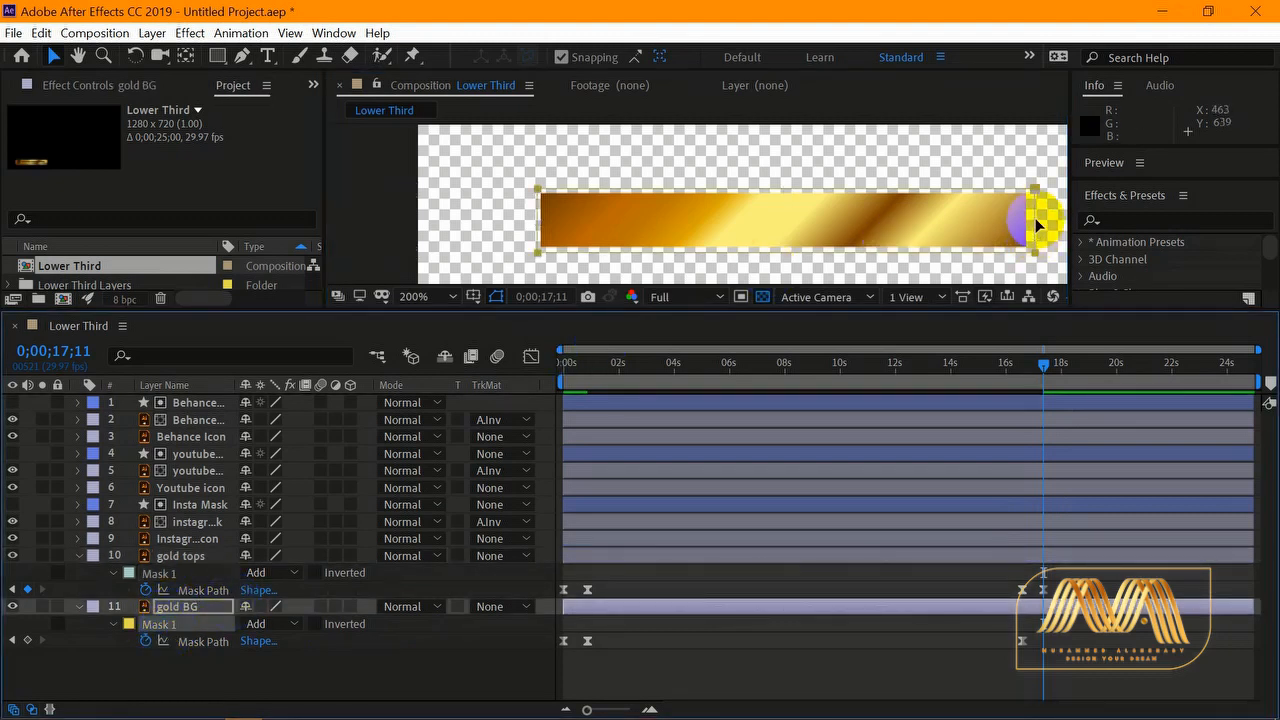
pyautogui.click(1034, 228)
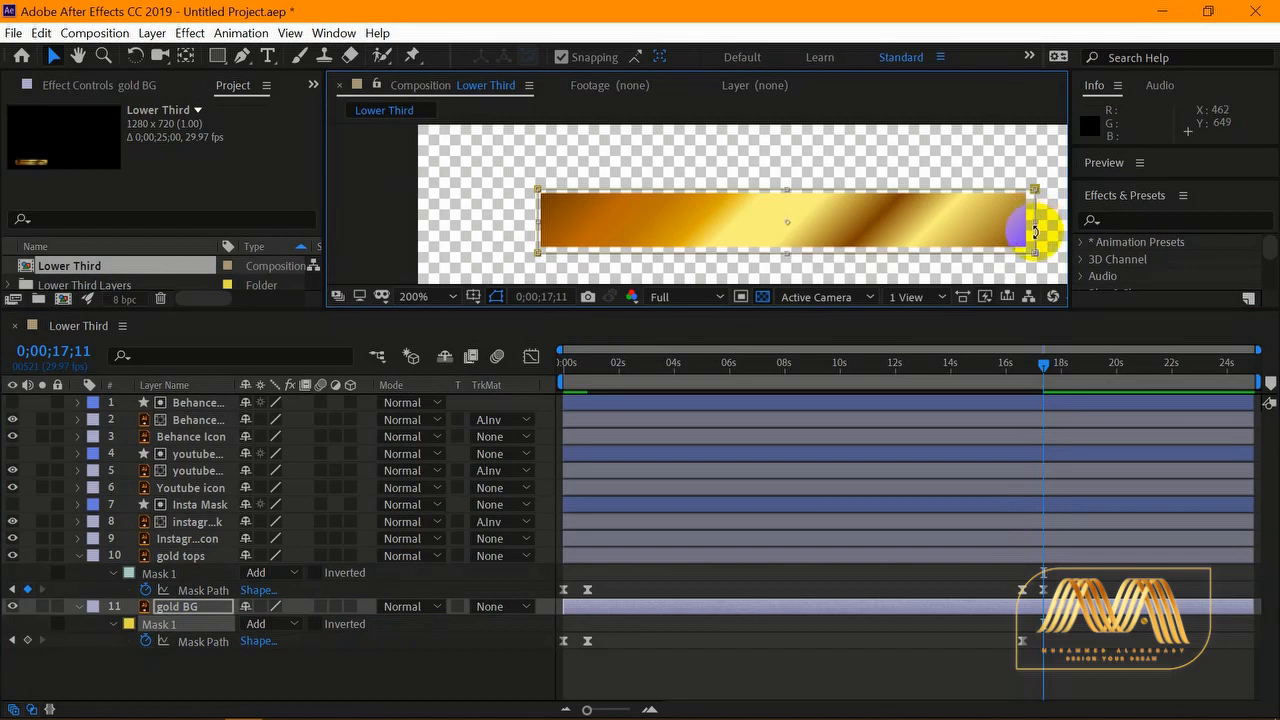
pyautogui.moveTo(1034, 220); pyautogui.dragTo(538, 250)
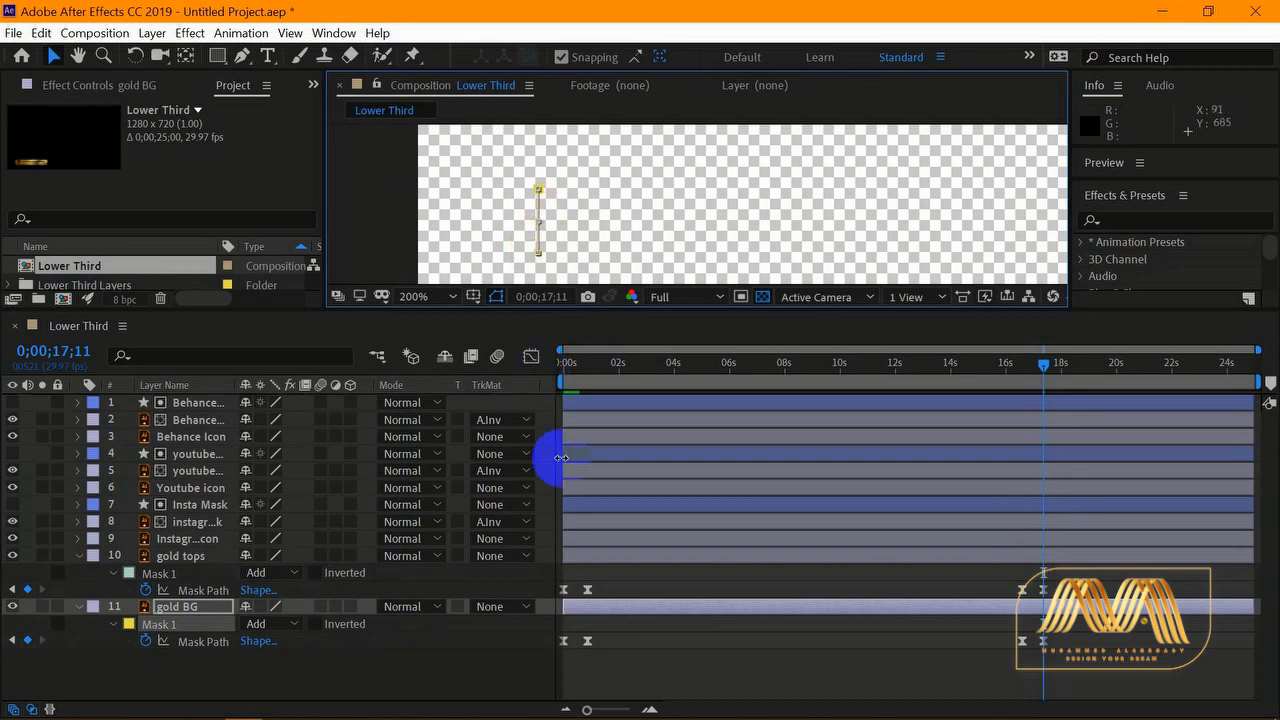
# - Preview the closing animation of the gold layers from 0;00;12;08
pyautogui.click(518, 673)
pyautogui.moveTo(1046, 366); pyautogui.dragTo(902, 366)
pyautogui.press('space')
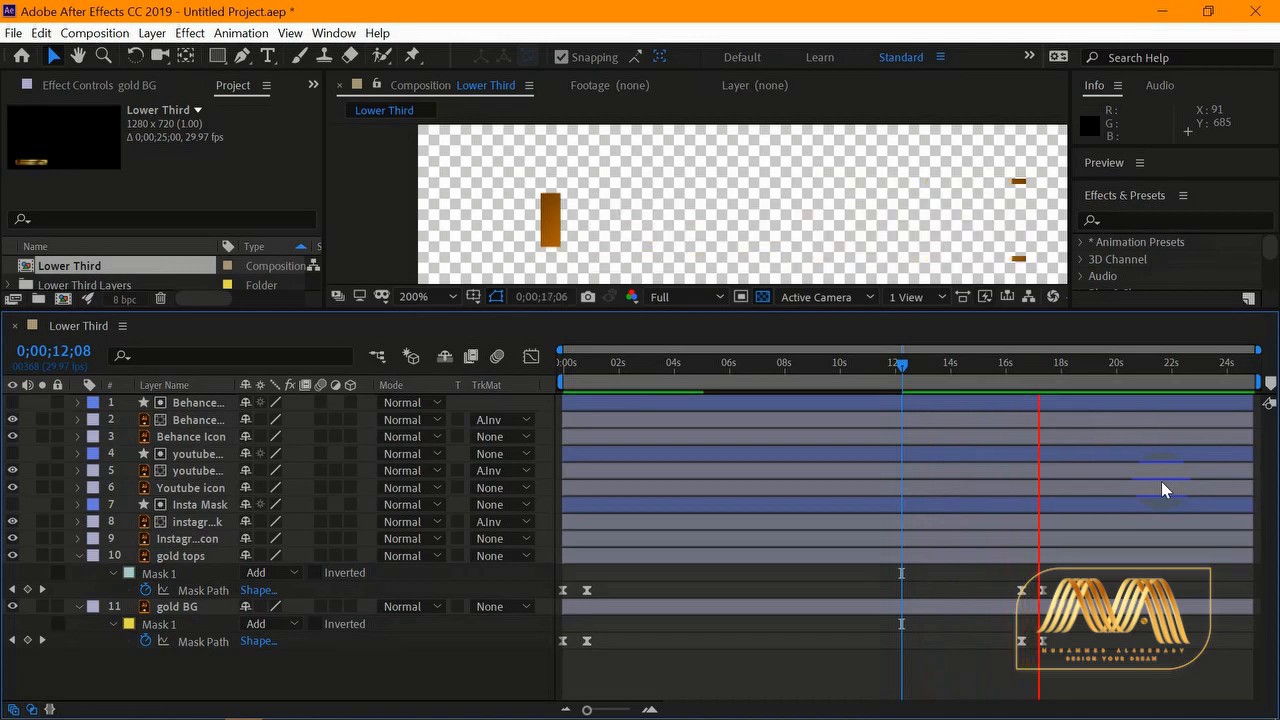
pyautogui.press('space')
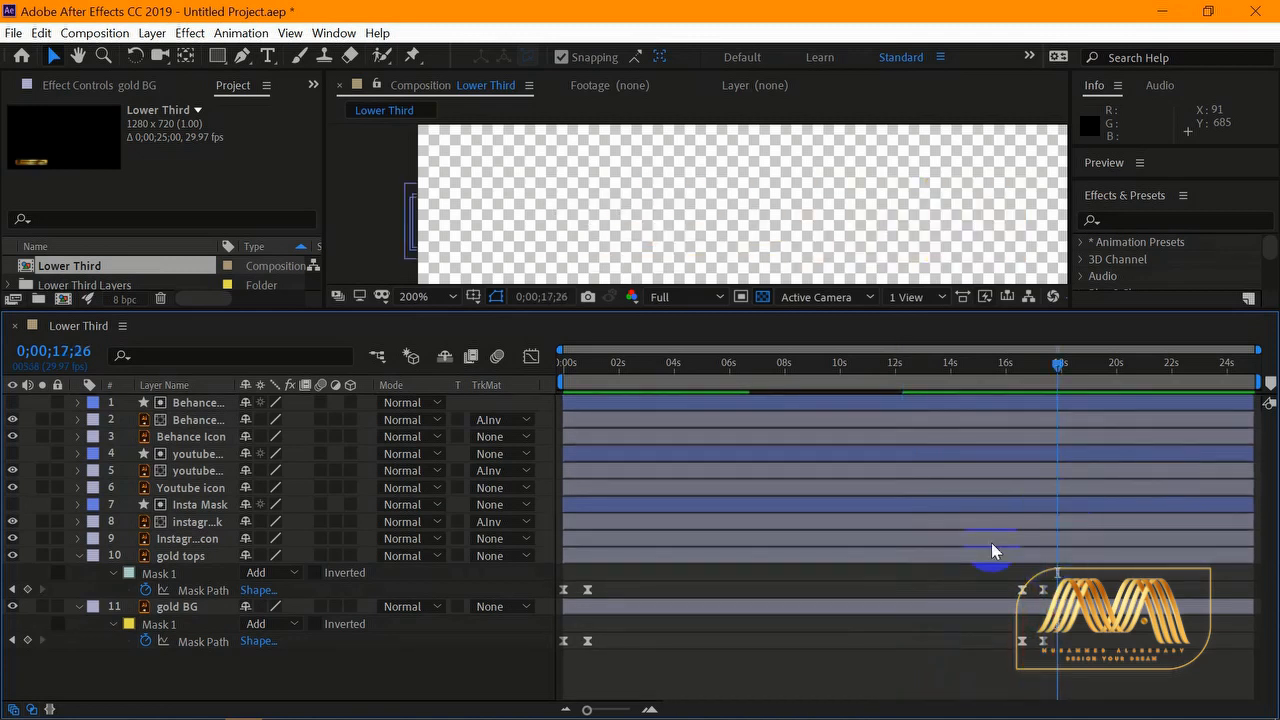
# - Reshape the speed graph of the gold tops' two closing mask keyframes so the motion is fastest at the start
pyautogui.moveTo(1005, 583); pyautogui.dragTo(1018, 638)
pyautogui.hotkey('shift', 'F3')
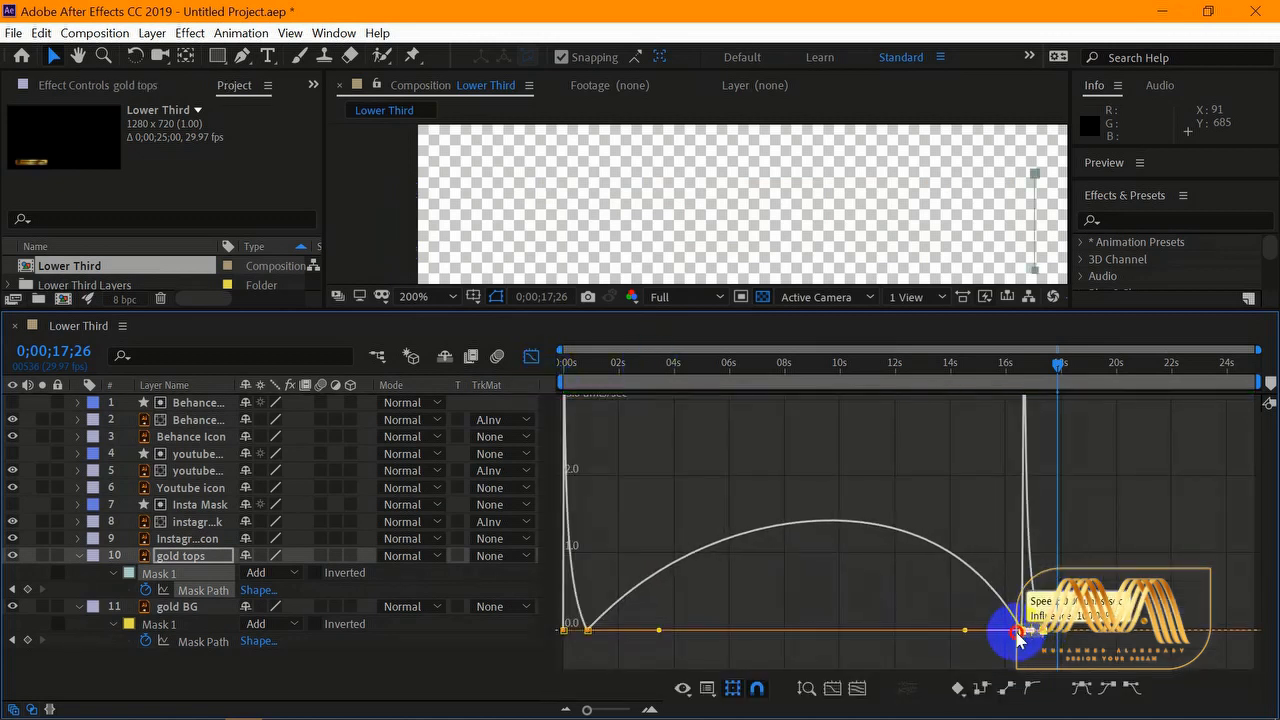
pyautogui.click(944, 388)
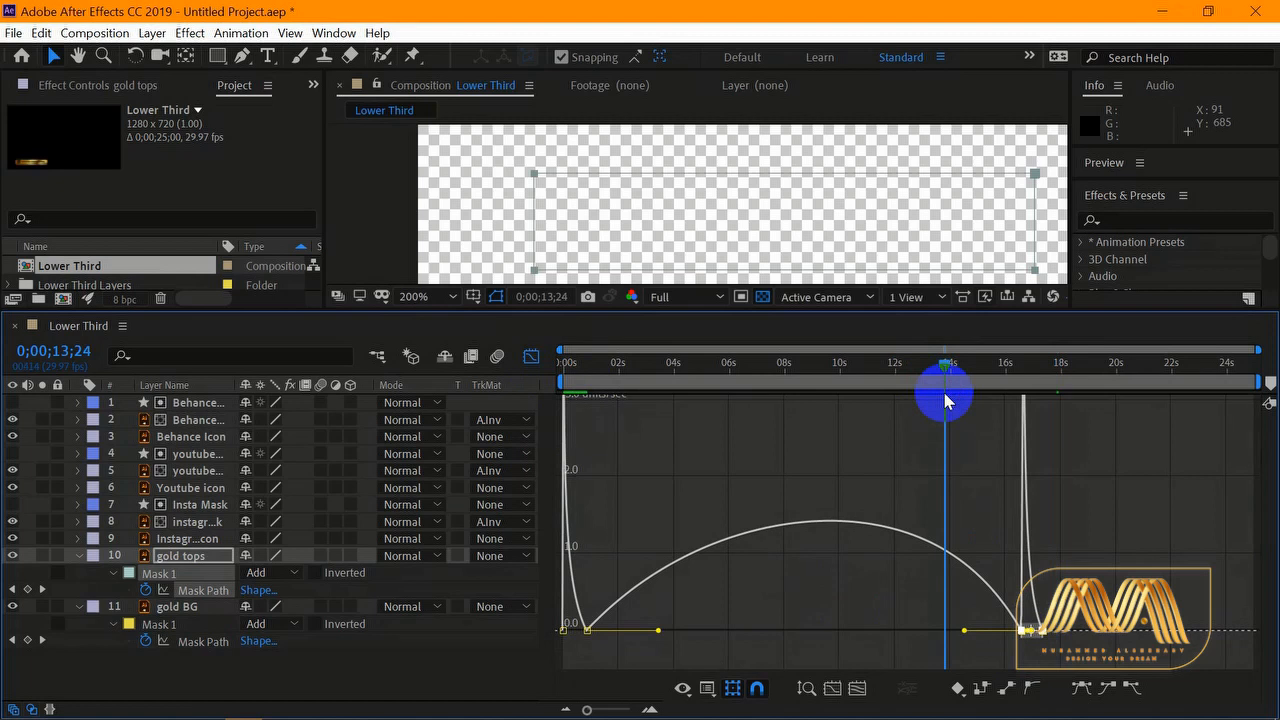
pyautogui.click(530, 358)
# - Reshape the speed graphs of the gold BG and gold tops closing mask keyframes so the motion is fastest at the end
pyautogui.click(1011, 646)
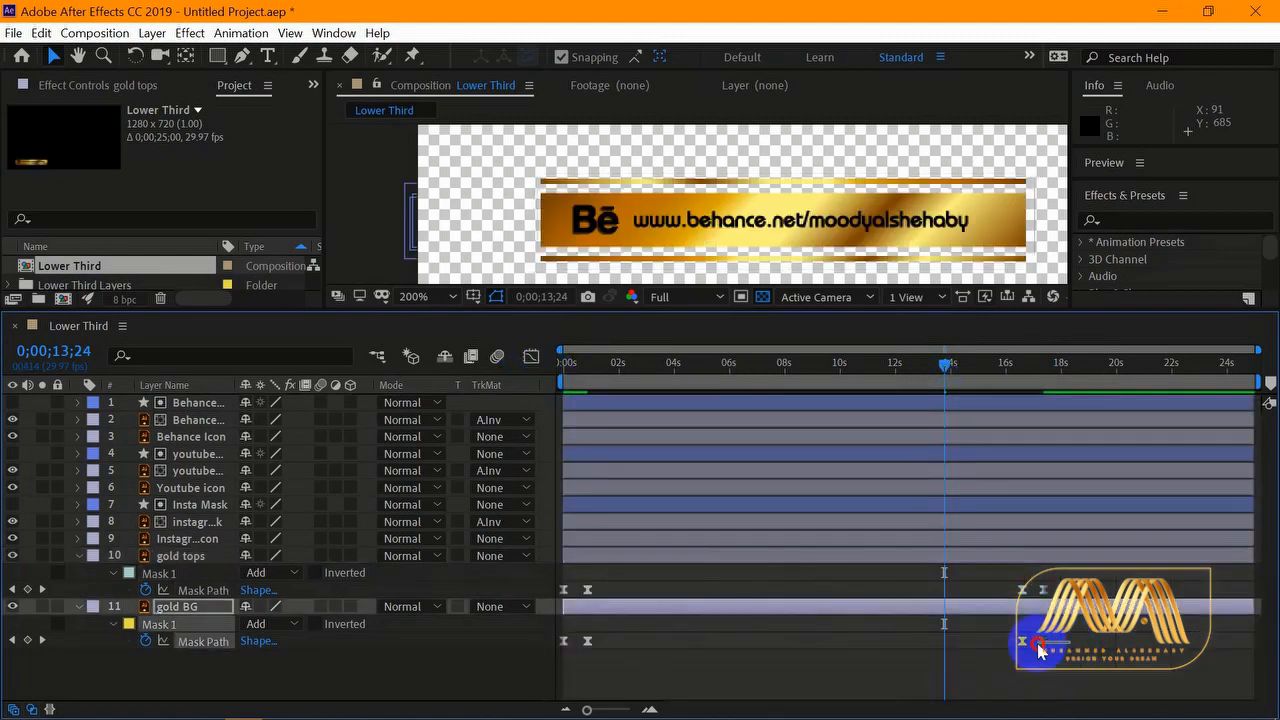
pyautogui.click(530, 358)
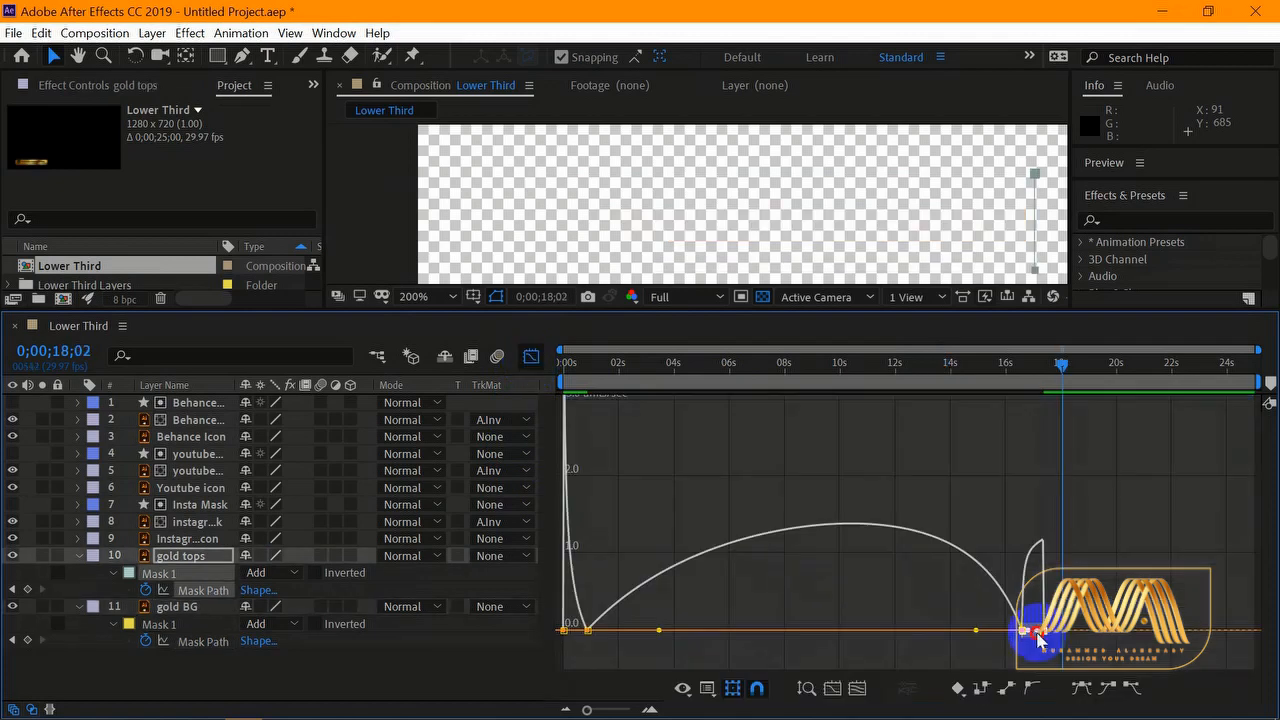
pyautogui.moveTo(1041, 637); pyautogui.dragTo(1042, 680)
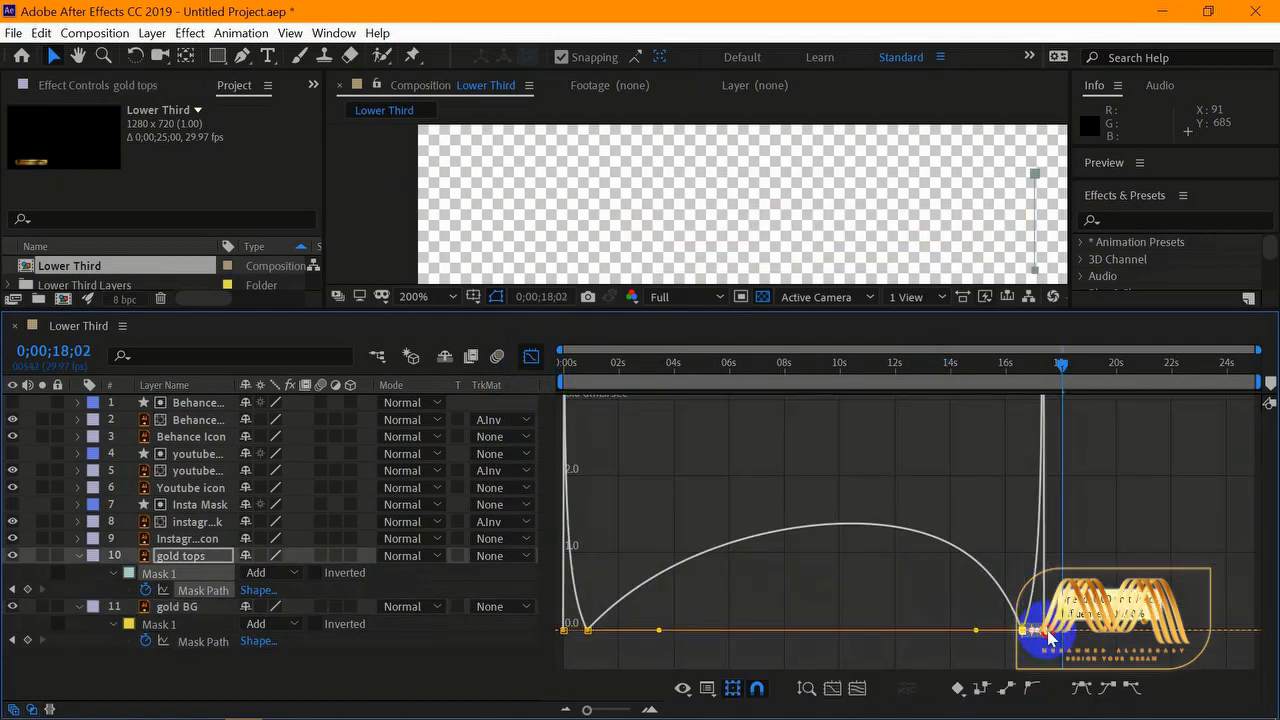
# - Preview the eased closing of the gold layers from 0;00;15;08
pyautogui.click(988, 392)
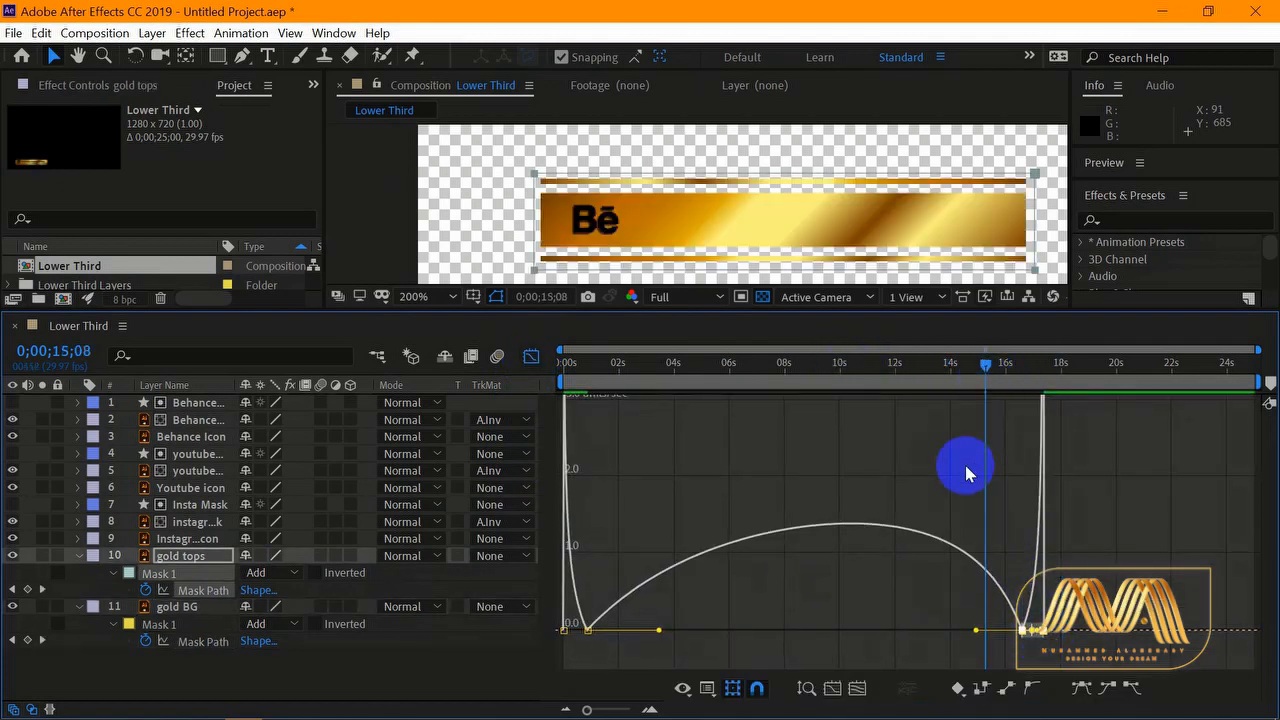
pyautogui.press('space')
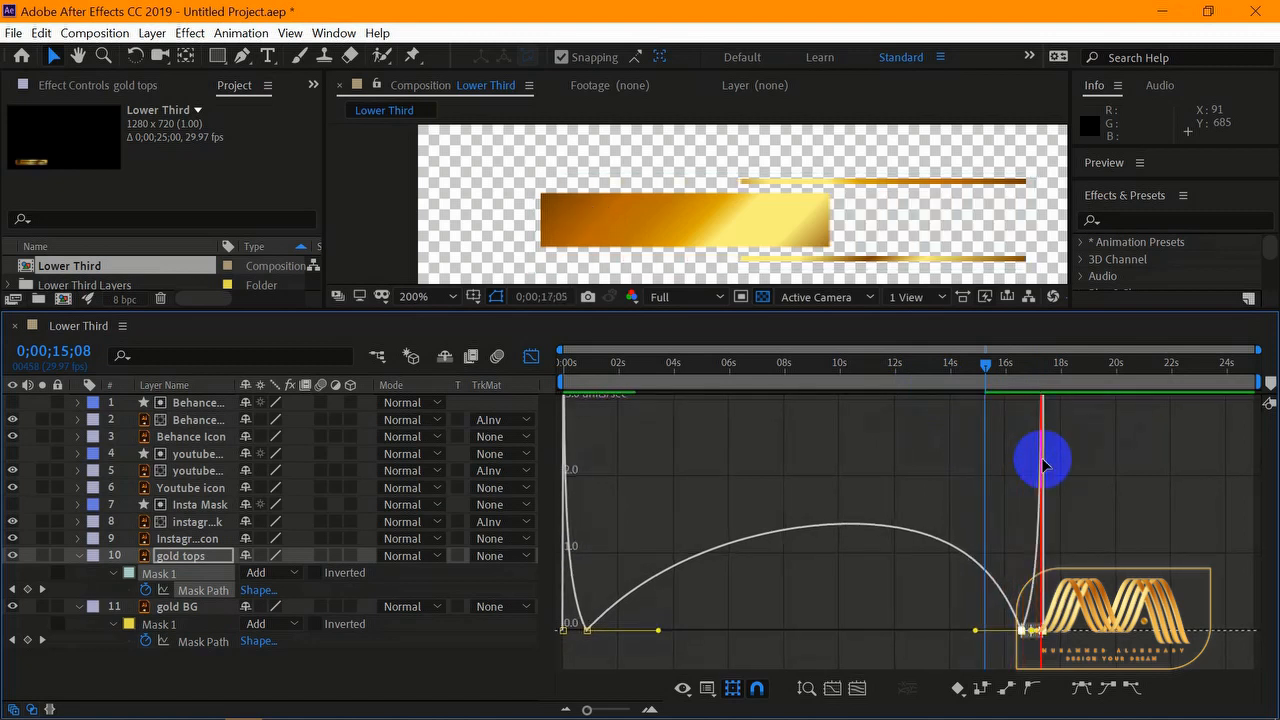
pyautogui.press('space')
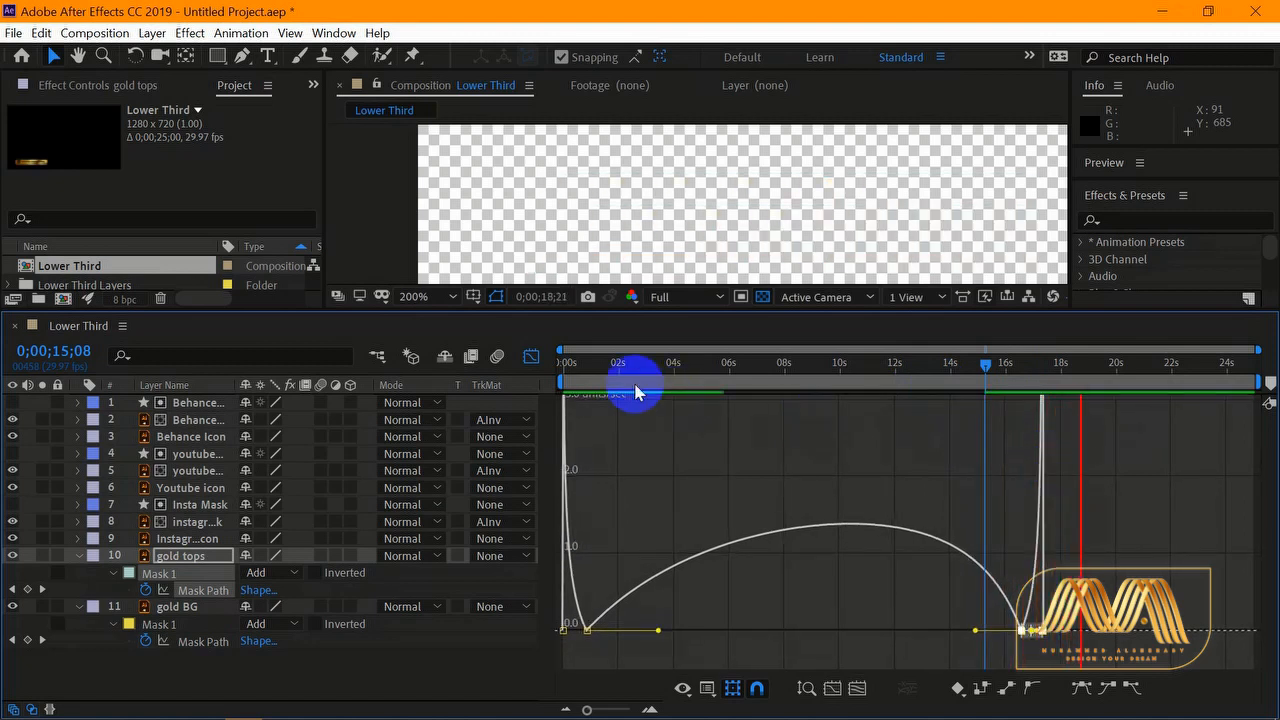
# - Return to the keyframe timeline with nothing selected and preview the whole lower third from 0;00;00;00
pyautogui.click(531, 357)
pyautogui.moveTo(1080, 367); pyautogui.dragTo(551, 390)
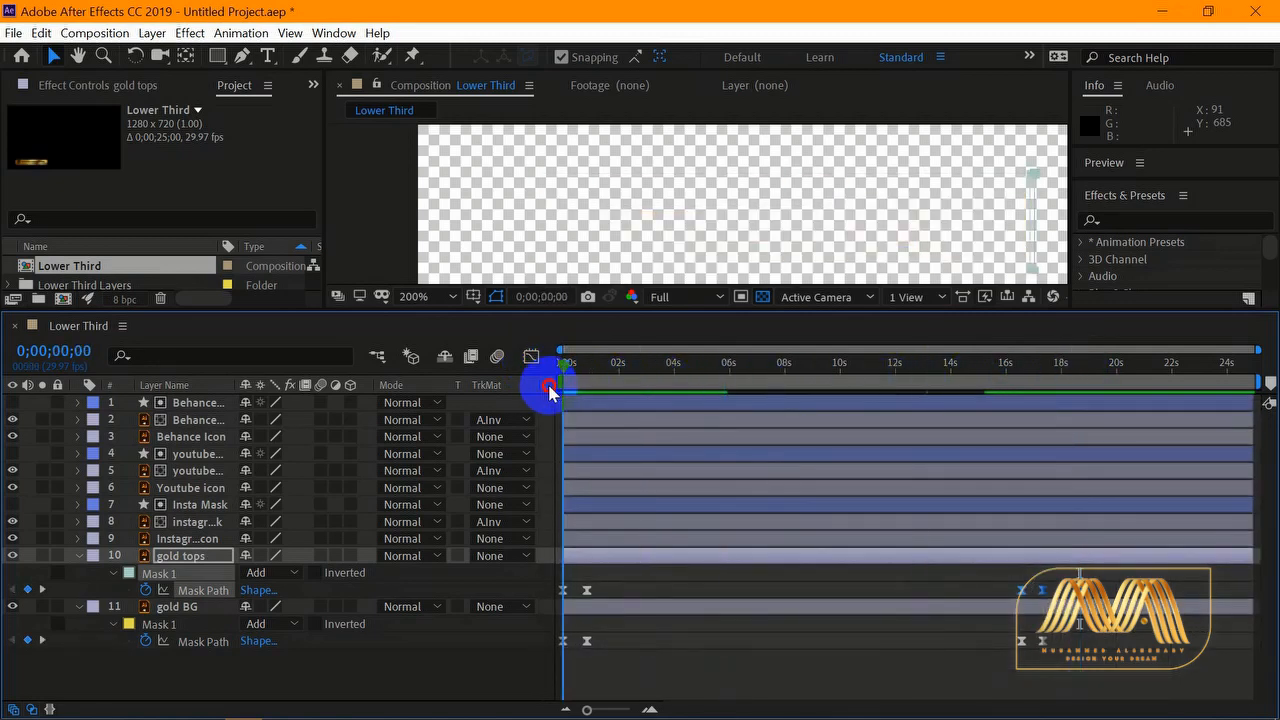
pyautogui.click(472, 665)
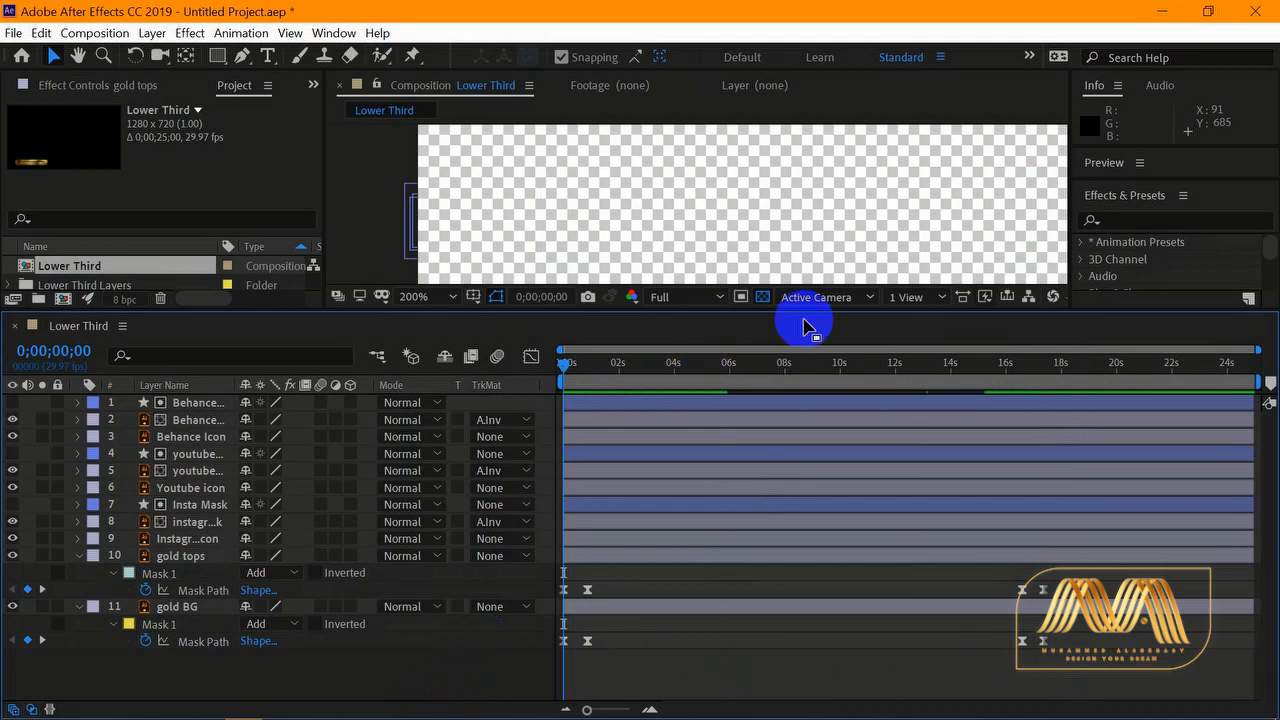
pyautogui.click(770, 250)
pyautogui.press('space')
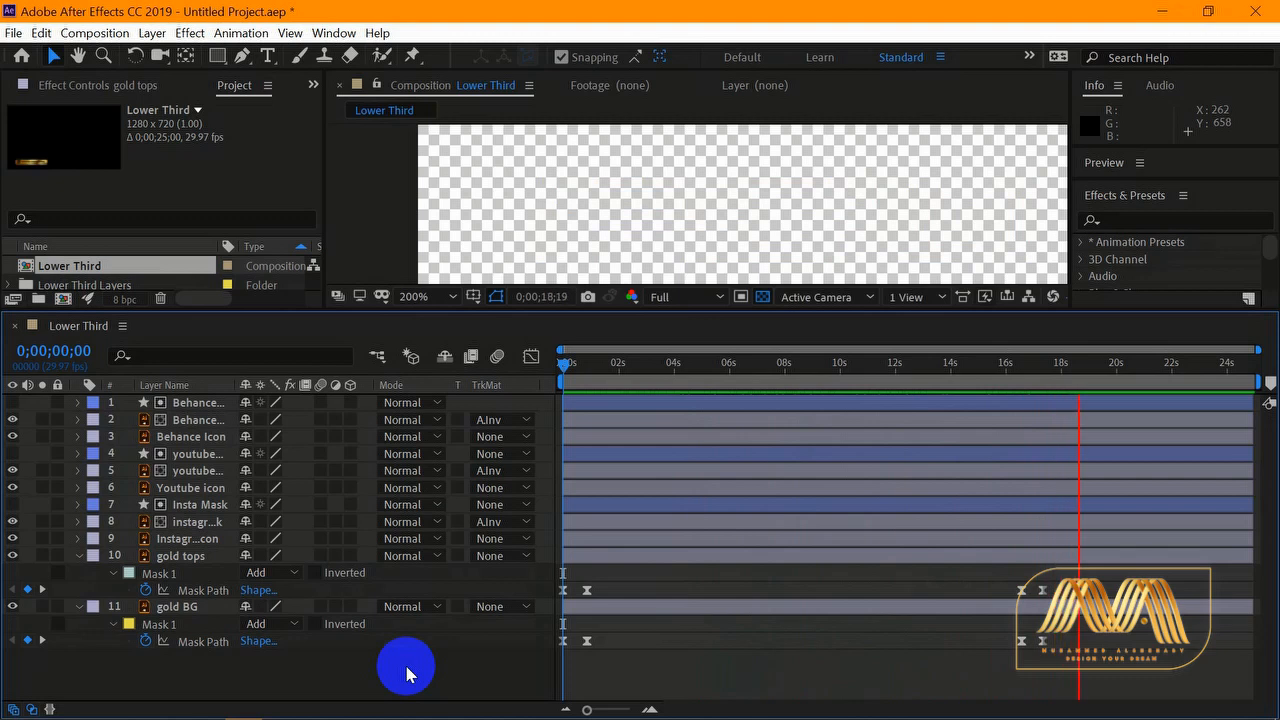
pyautogui.press('space')
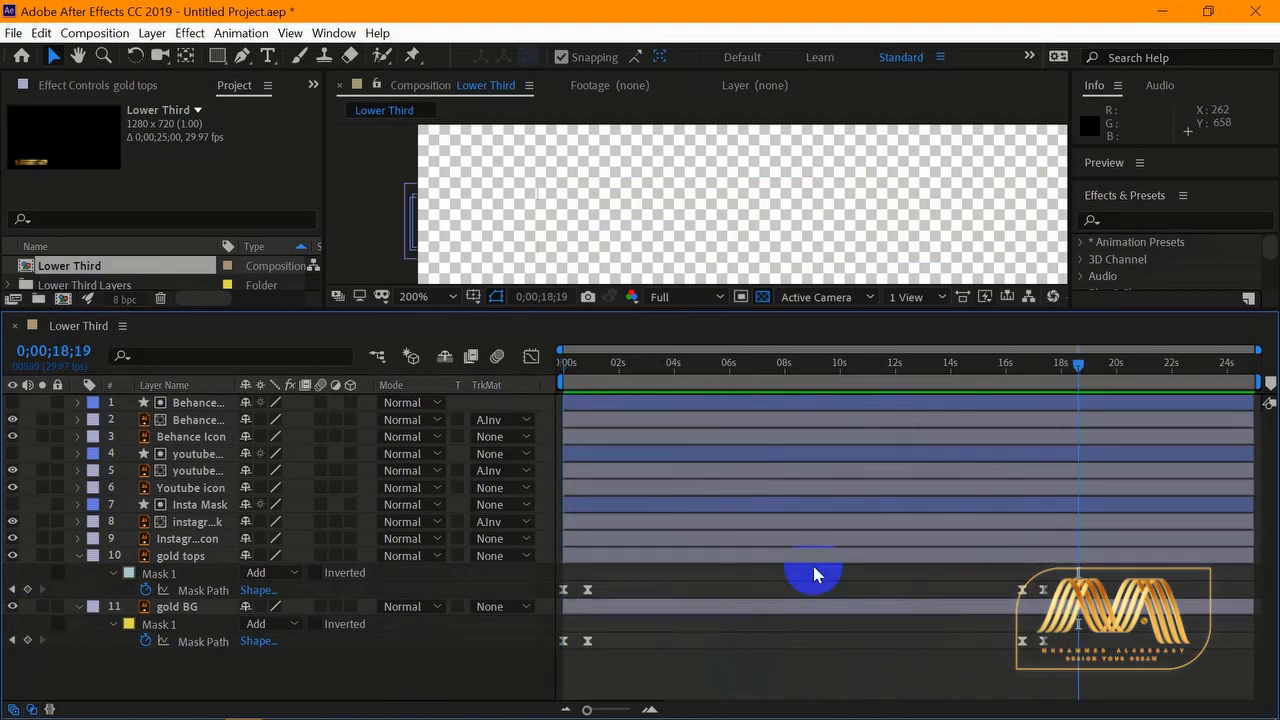
# - End the work area shortly after the closing animation, trim the composition to it at 0;00;18;12, and preview the result
pyautogui.moveTo(1262, 381); pyautogui.dragTo(1084, 385)
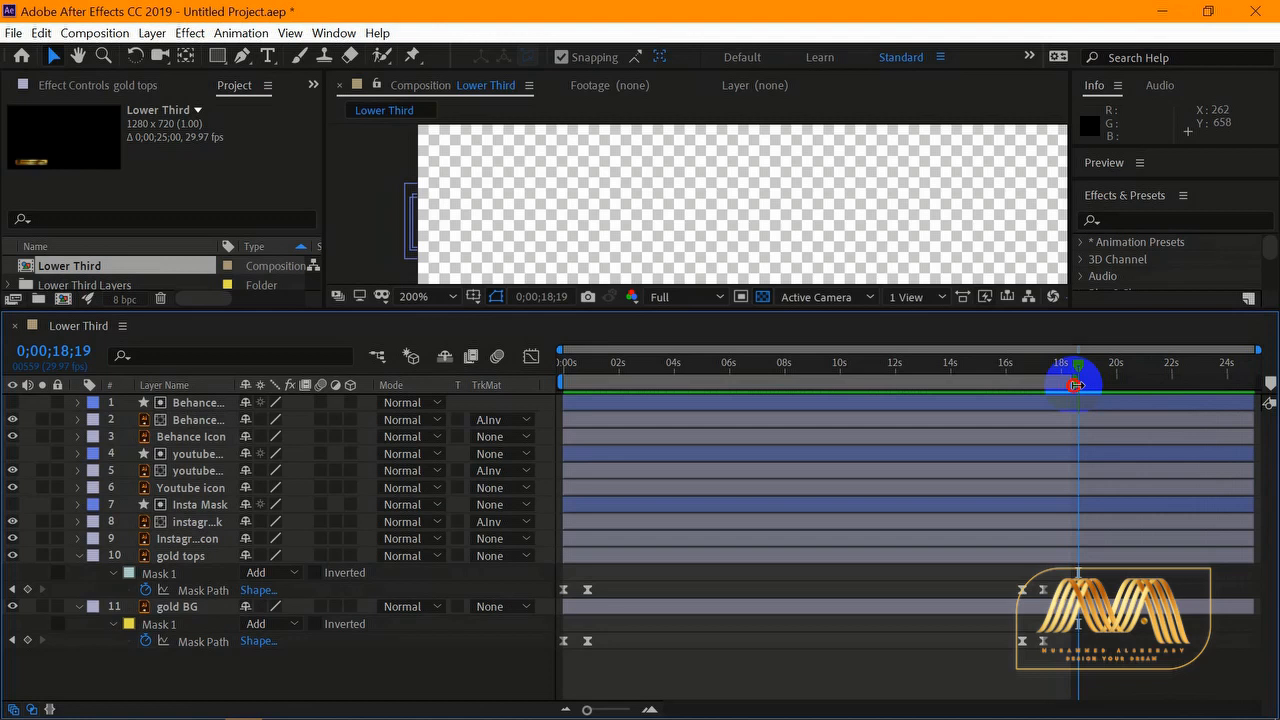
pyautogui.rightClick(1070, 381)
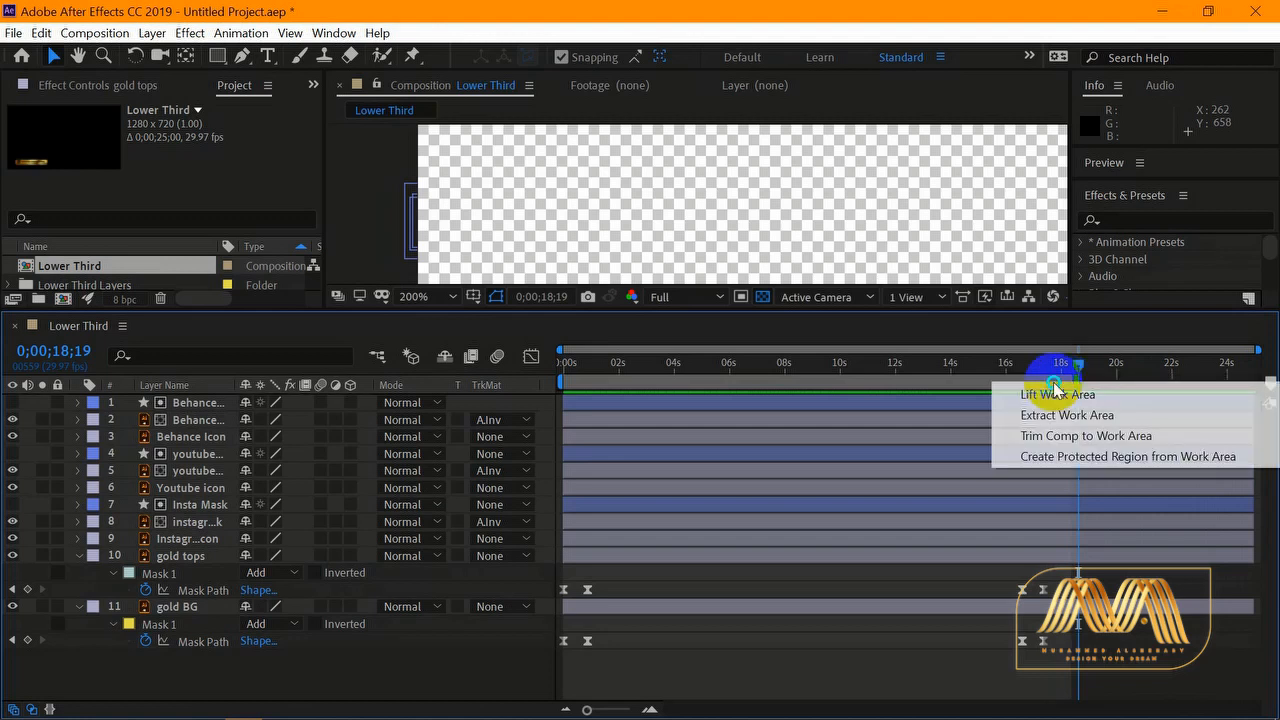
pyautogui.click(1064, 437)
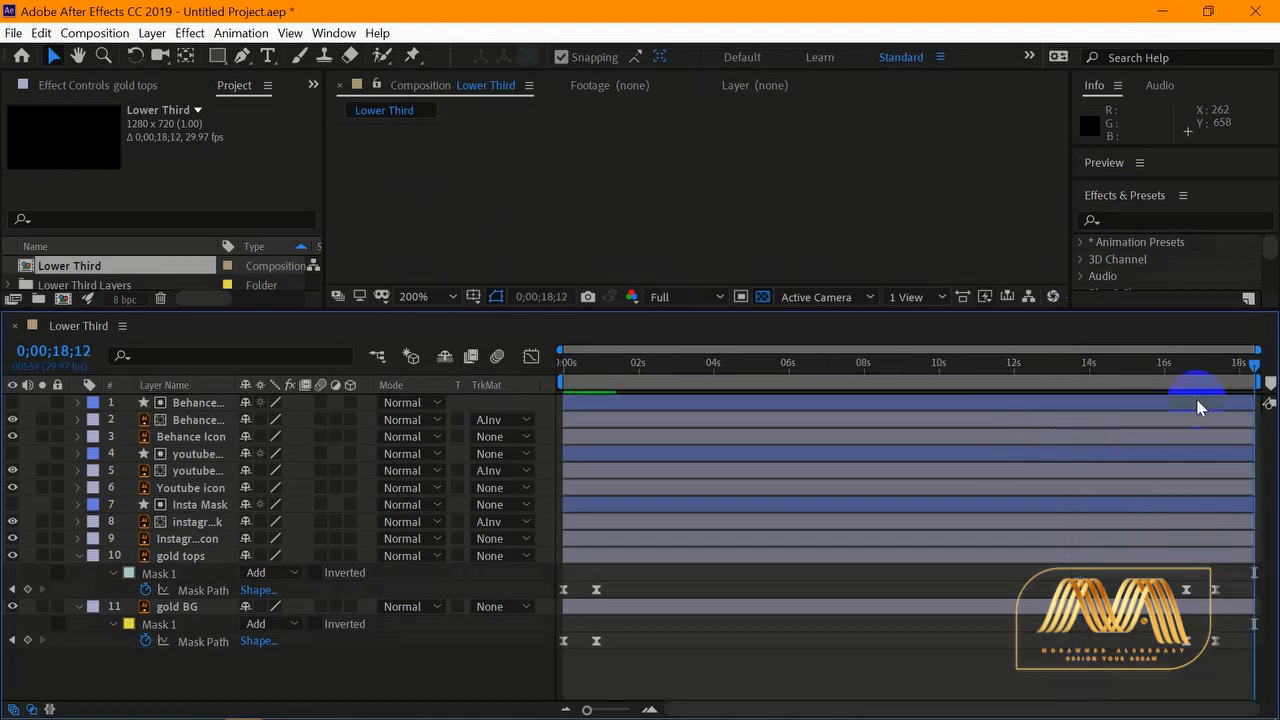
pyautogui.press('space')
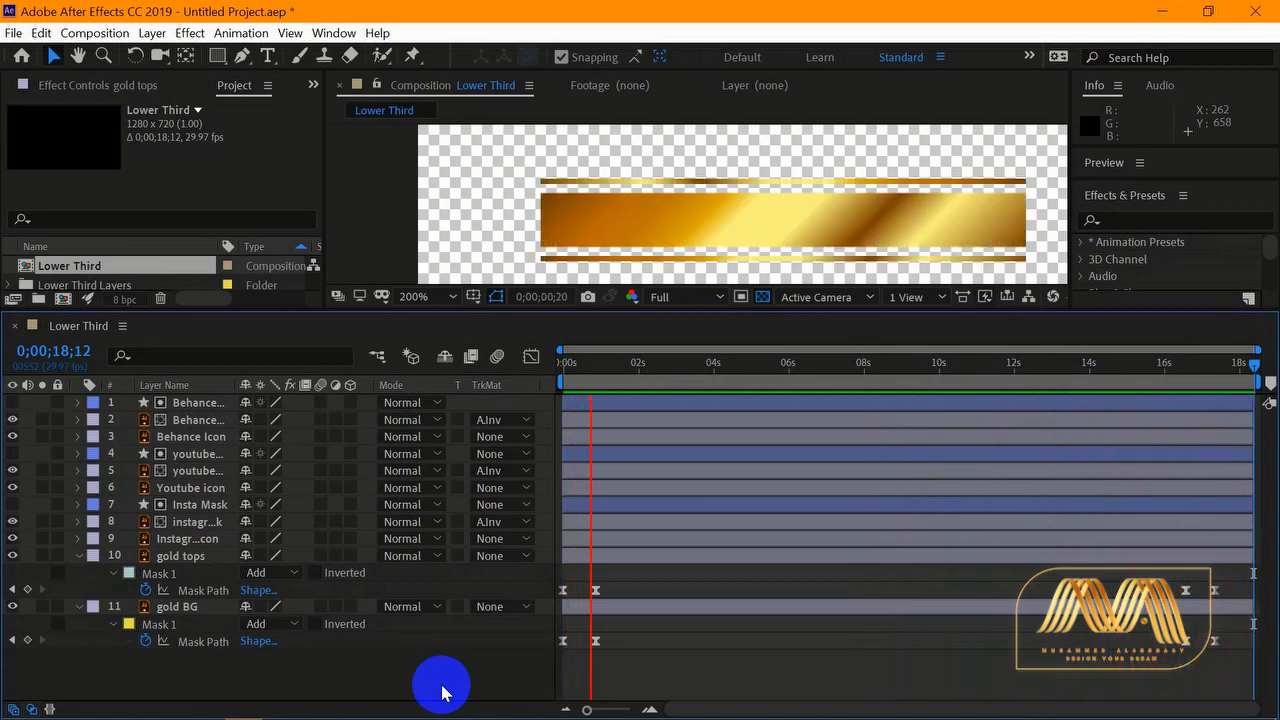
pyautogui.press('space')
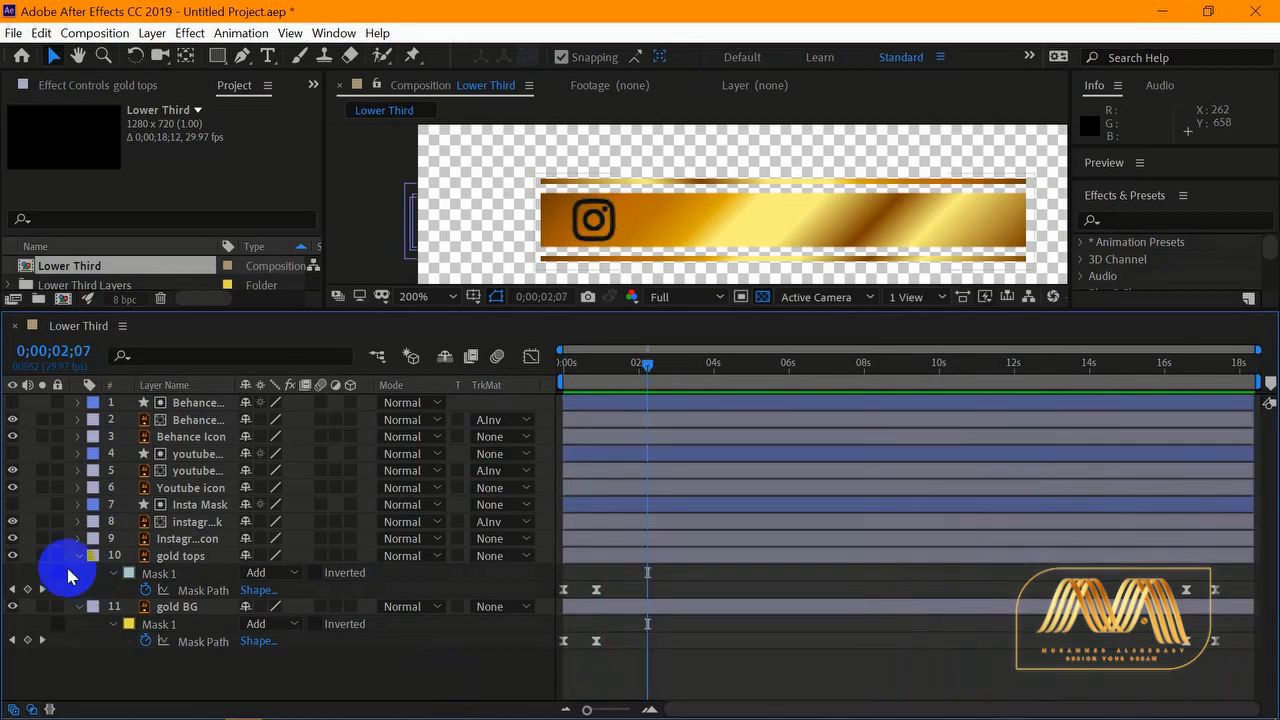
# - Collapse the gold tops and gold BG properties, and enlarge the composition view to show the full frame at 50% zoom
pyautogui.click(78, 555)
pyautogui.click(78, 575)
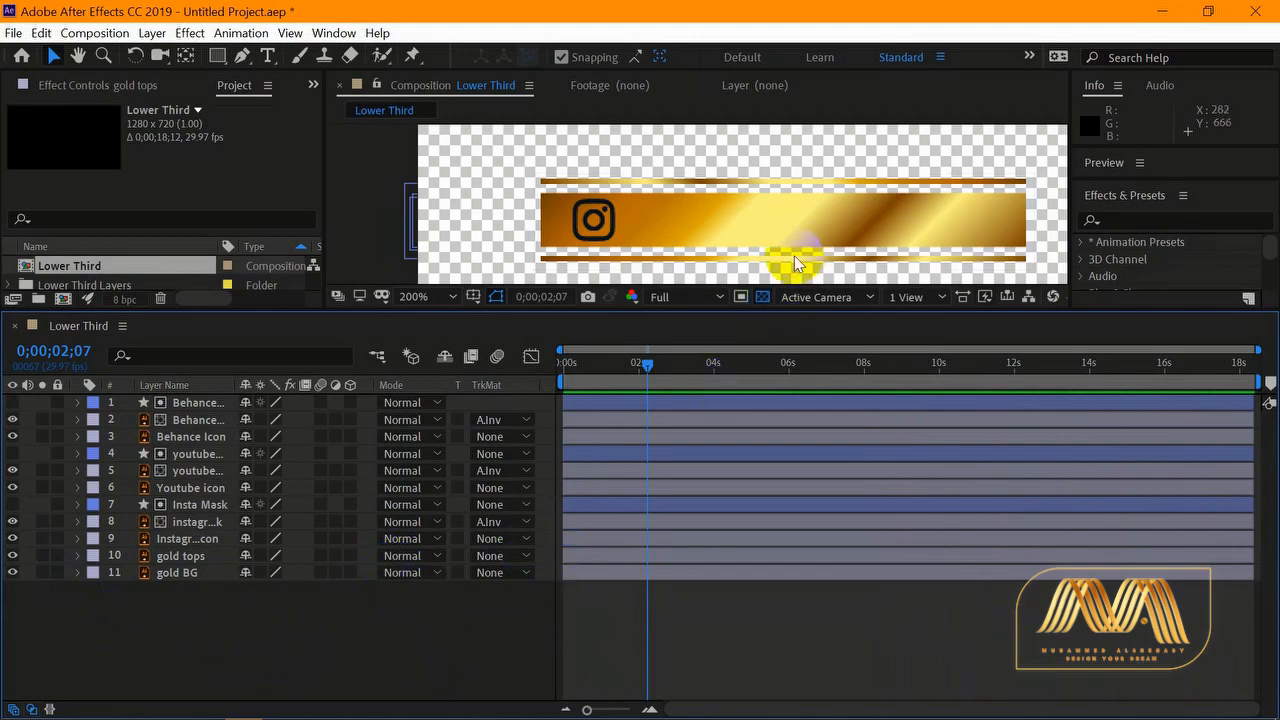
pyautogui.moveTo(770, 310); pyautogui.dragTo(768, 500)
pyautogui.scroll(-1, 772, 355)
pyautogui.moveTo(795, 298); pyautogui.dragTo(654, 366)
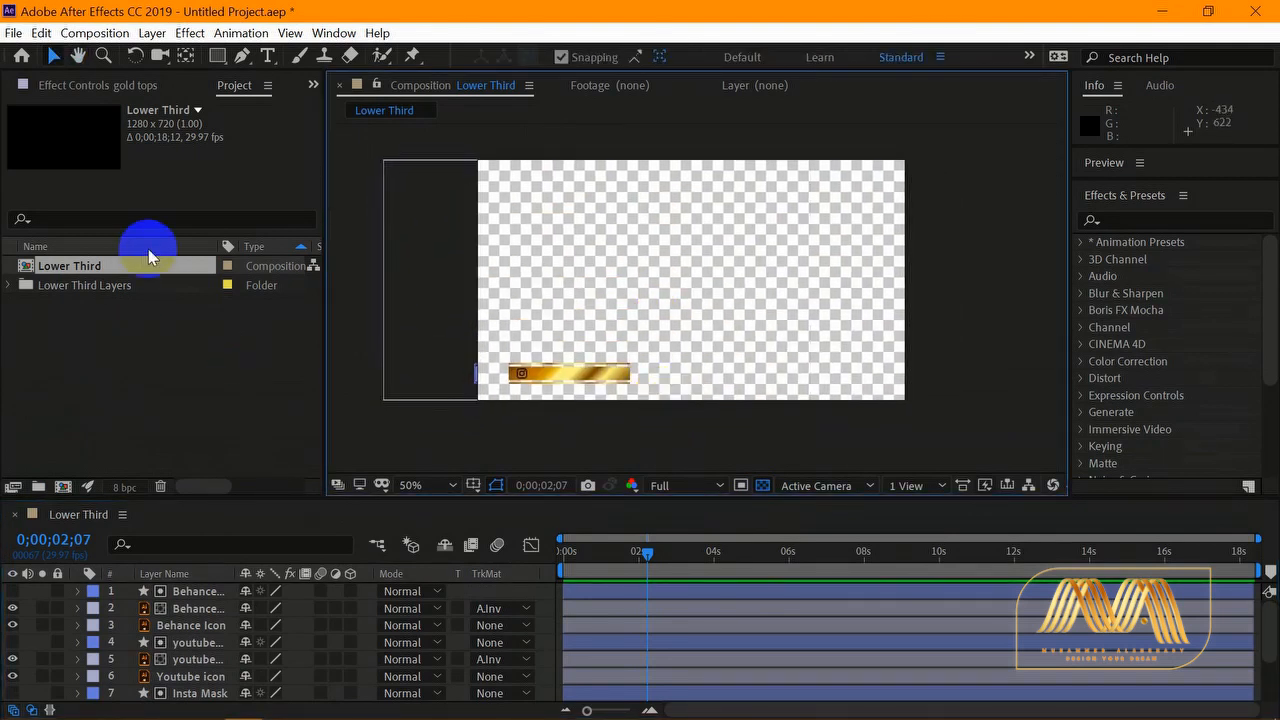
# - Add the Lower Third composition to the render queue and enlarge the queue's area
pyautogui.click(96, 34)
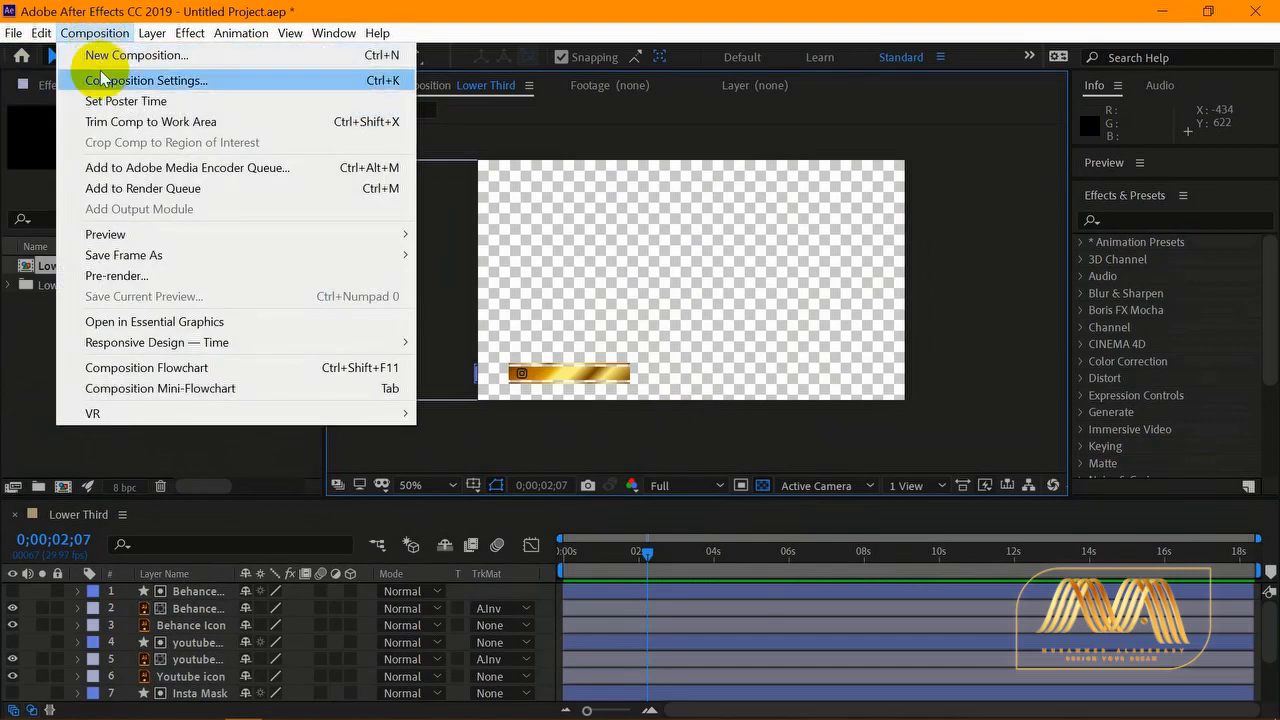
pyautogui.click(166, 190)
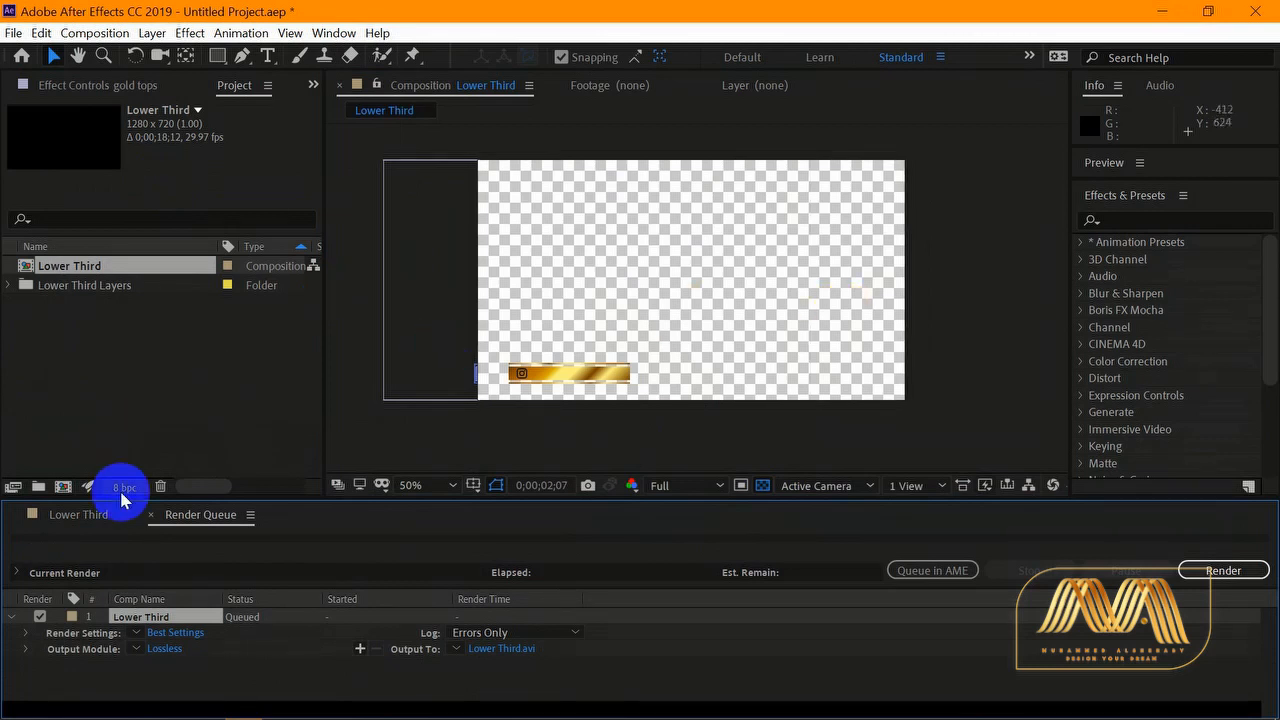
pyautogui.moveTo(344, 497); pyautogui.dragTo(357, 414)
# - Configure the queued item's render settings with Best quality and Full resolution
pyautogui.click(175, 548)
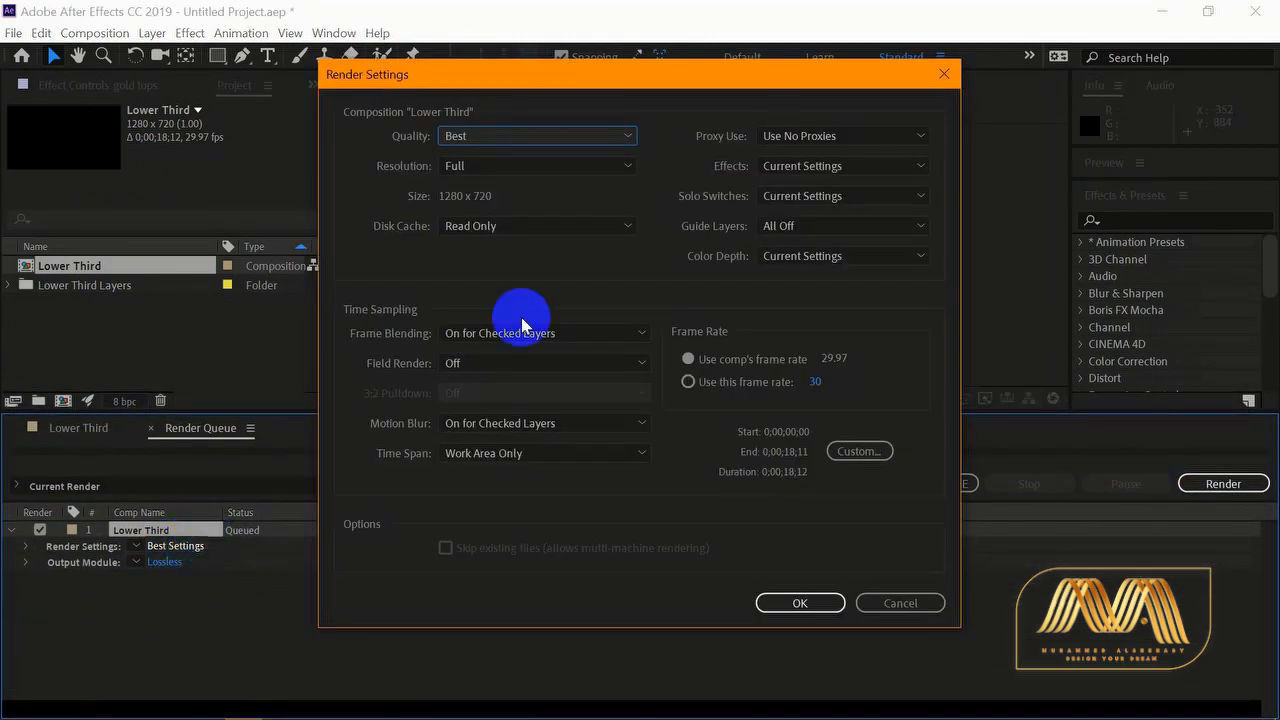
pyautogui.click(506, 168)
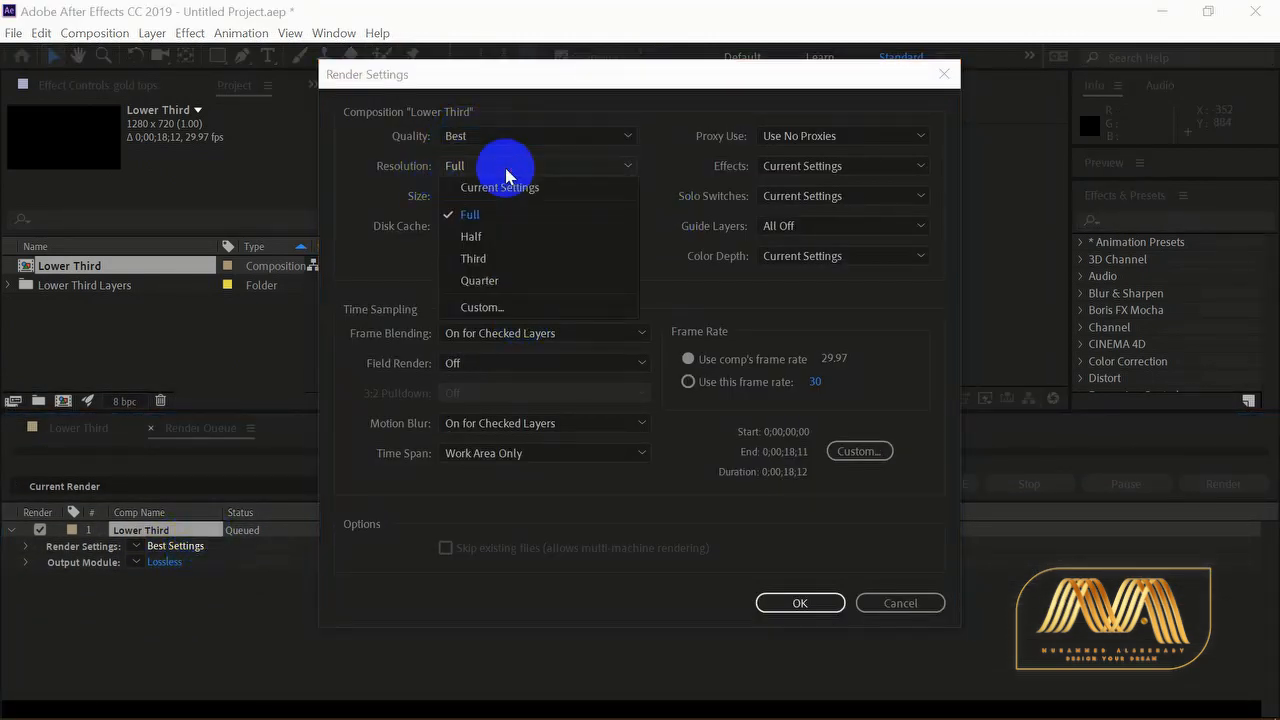
pyautogui.click(503, 210)
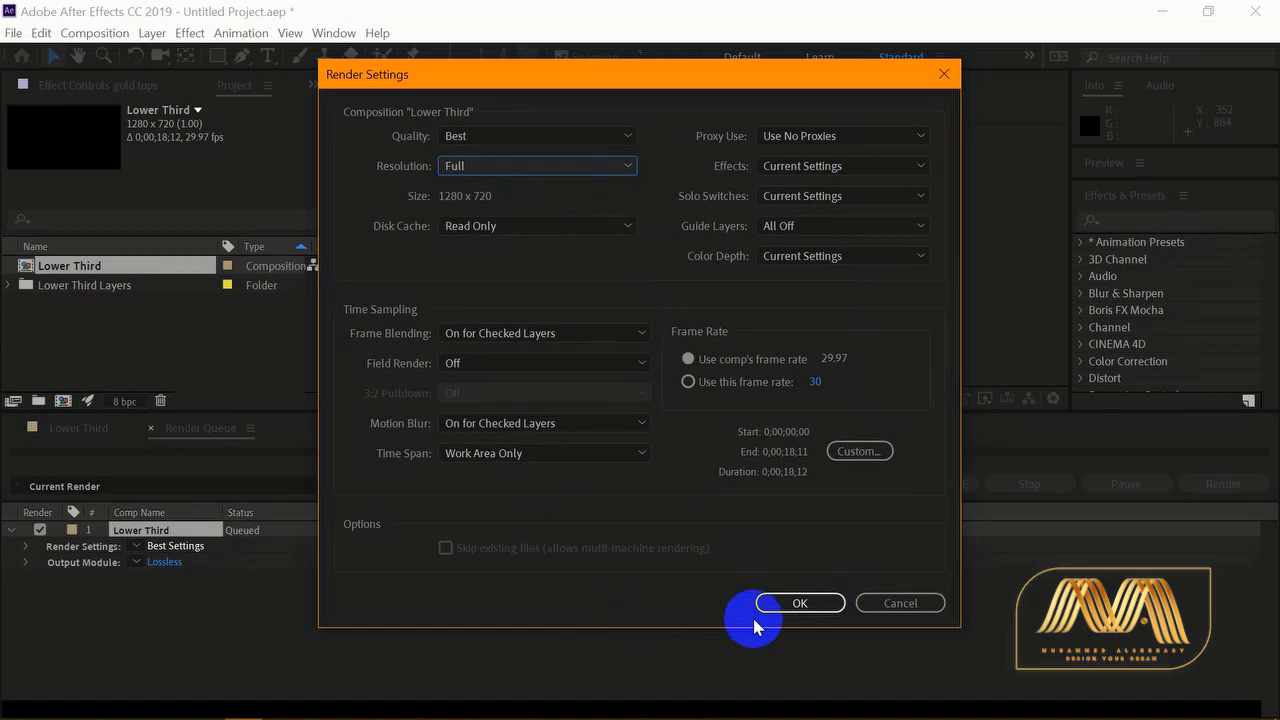
pyautogui.click(795, 603)
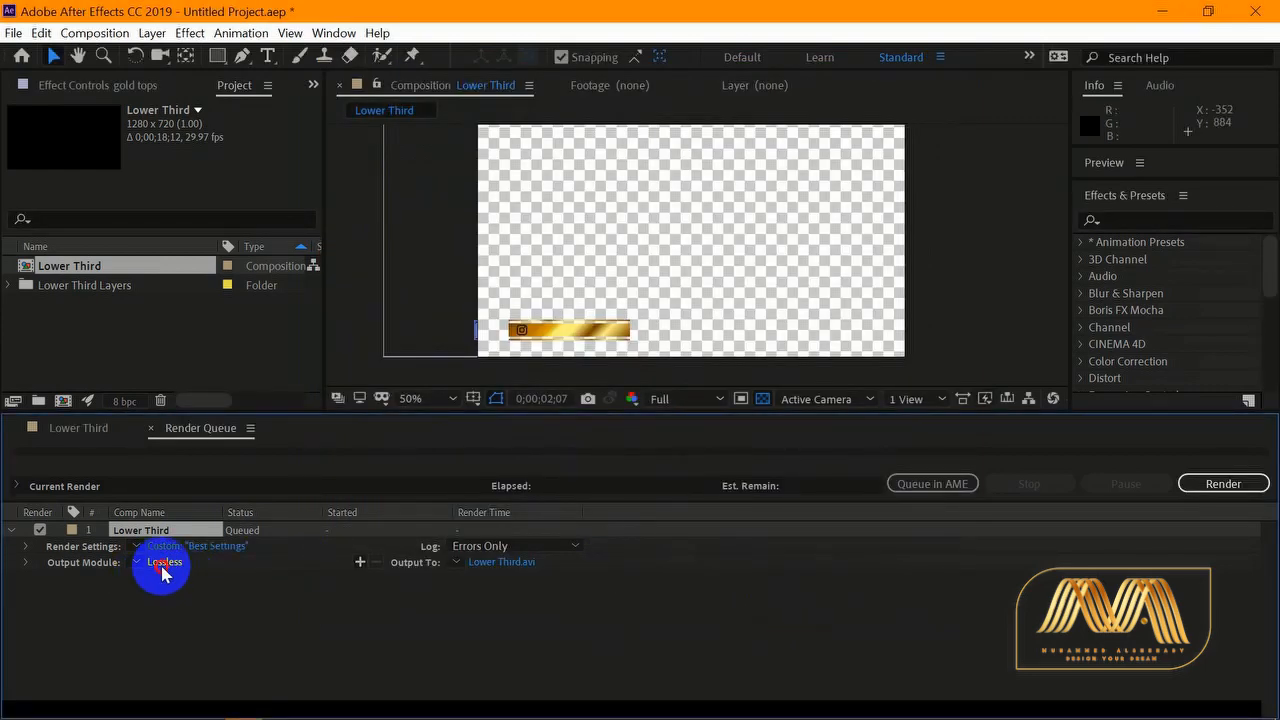
# - Set the output module to AVI format with RGB + Alpha channels so the lower third keeps its transparency
pyautogui.click(164, 562)
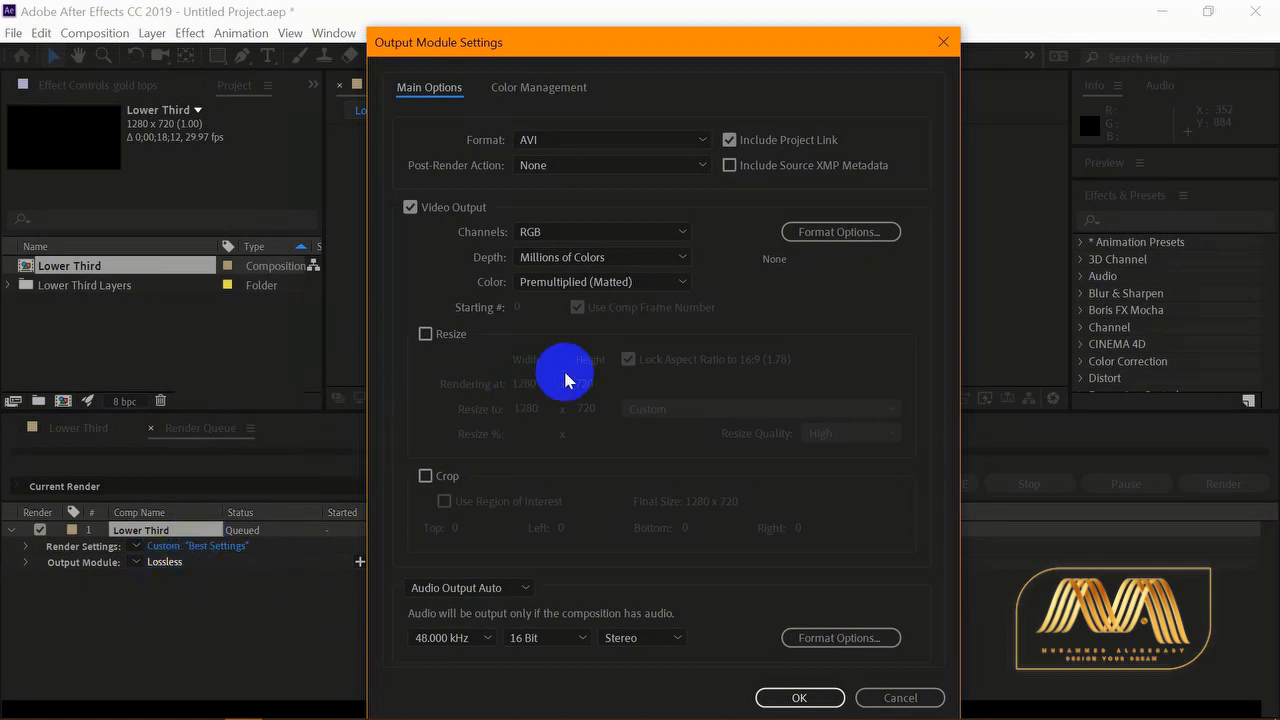
pyautogui.click(704, 147)
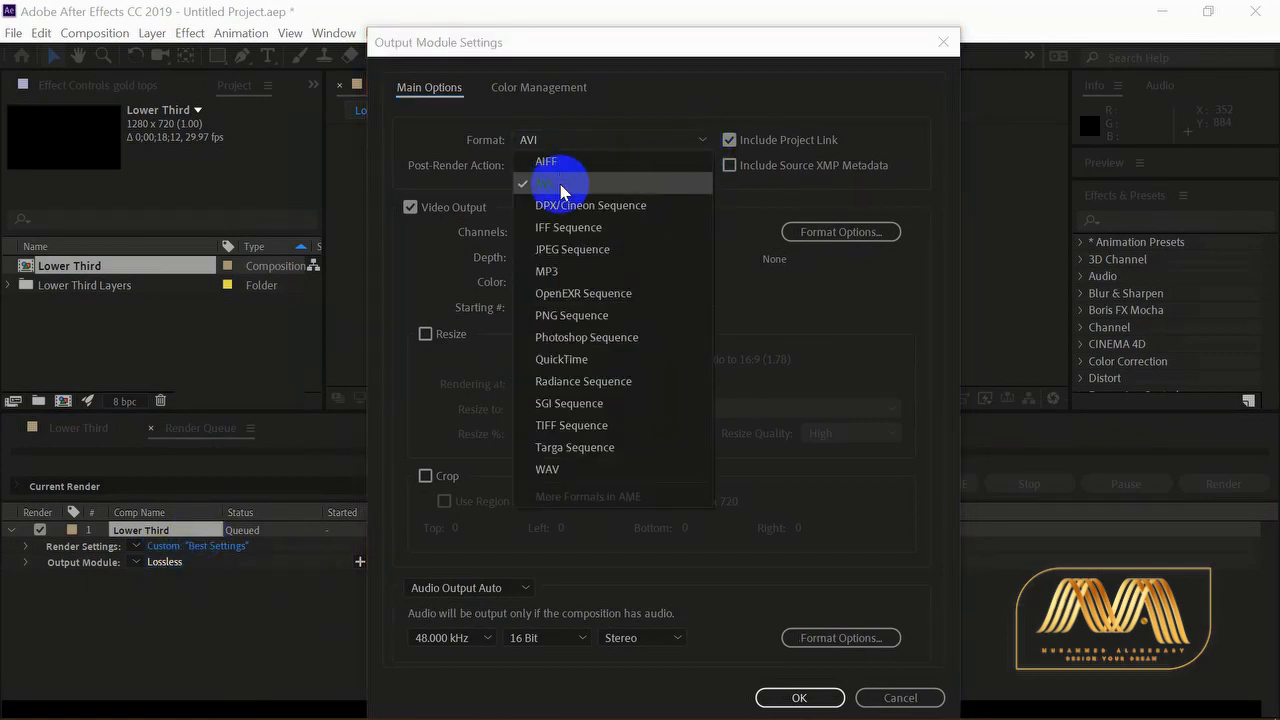
pyautogui.click(561, 188)
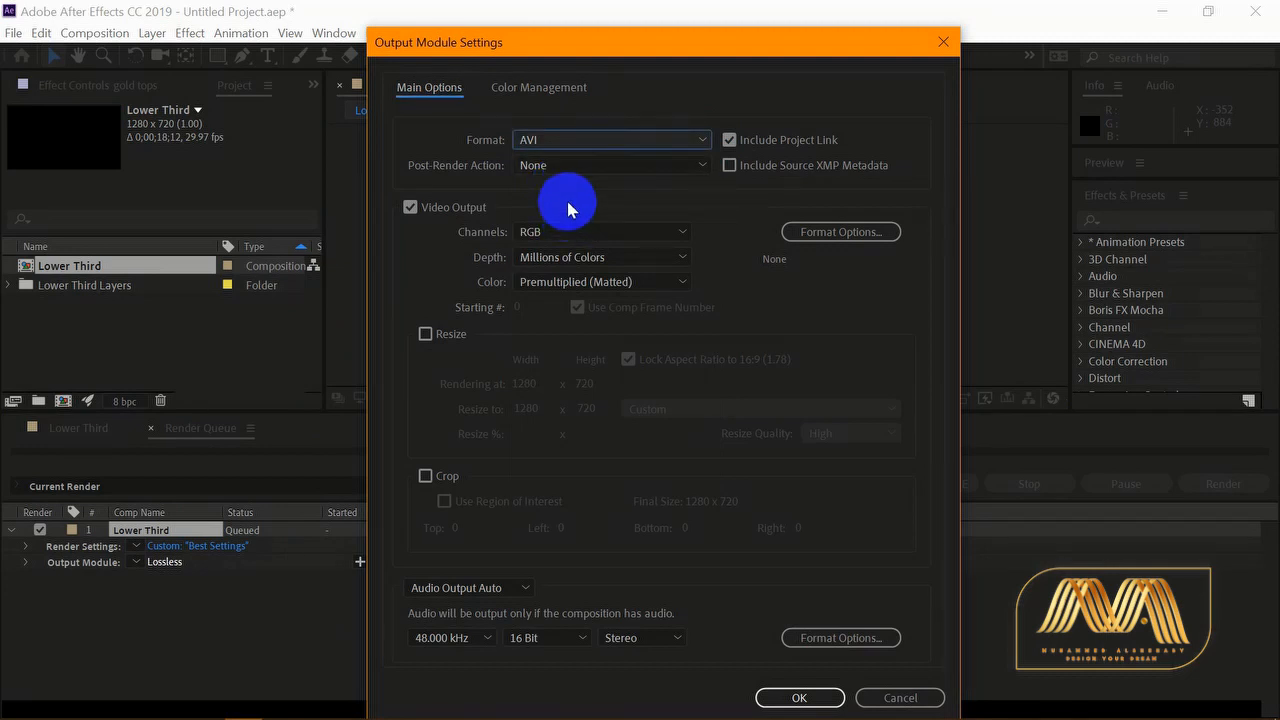
pyautogui.click(677, 241)
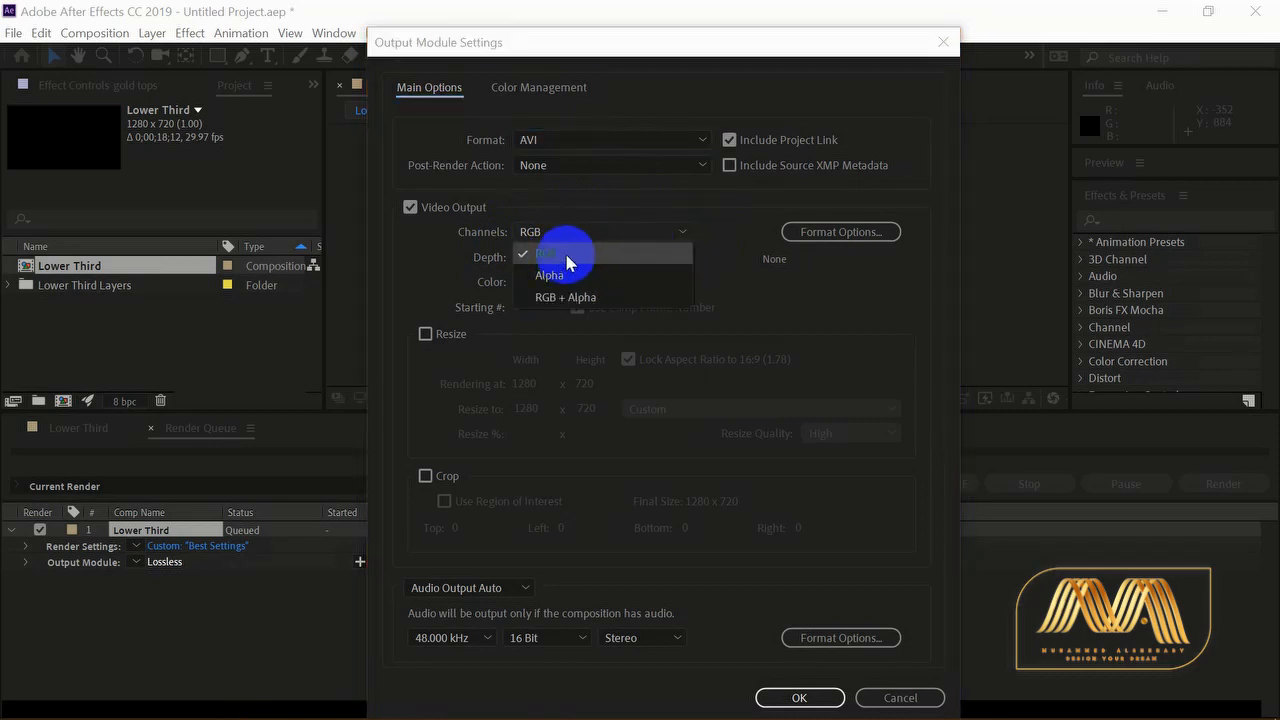
pyautogui.moveTo(652, 57); pyautogui.dragTo(996, 145)
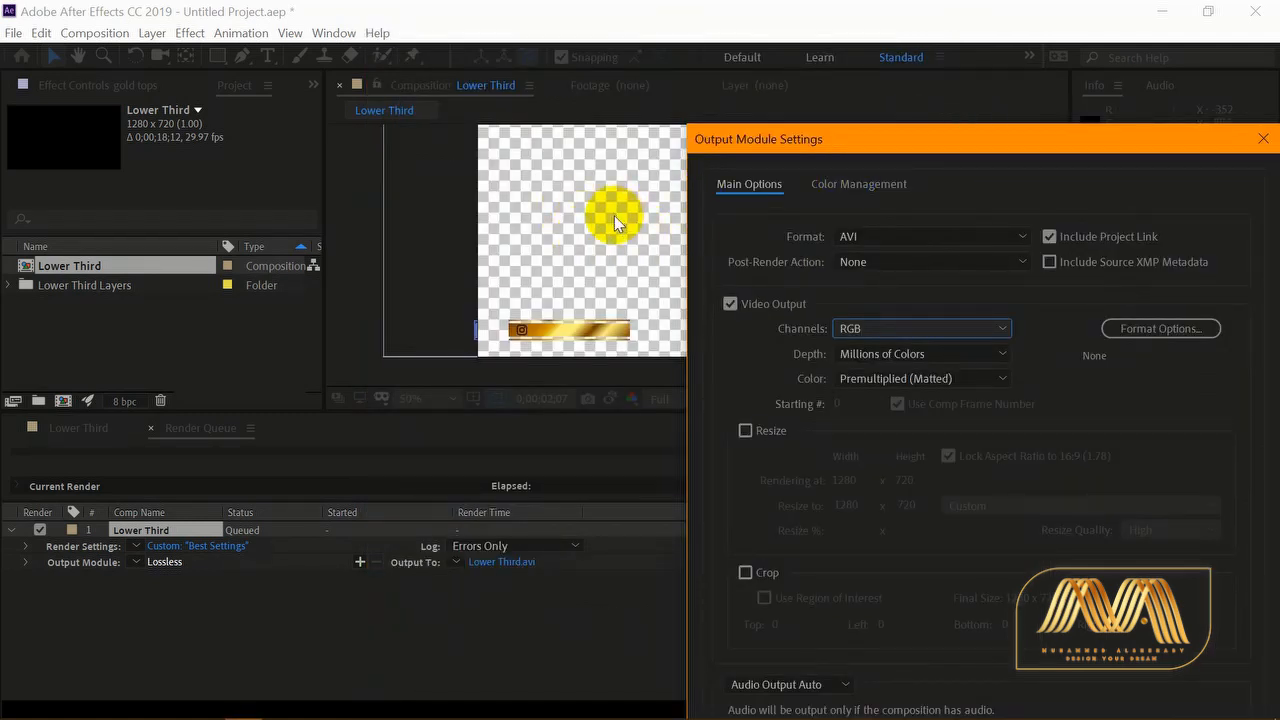
pyautogui.moveTo(997, 145); pyautogui.dragTo(915, 88)
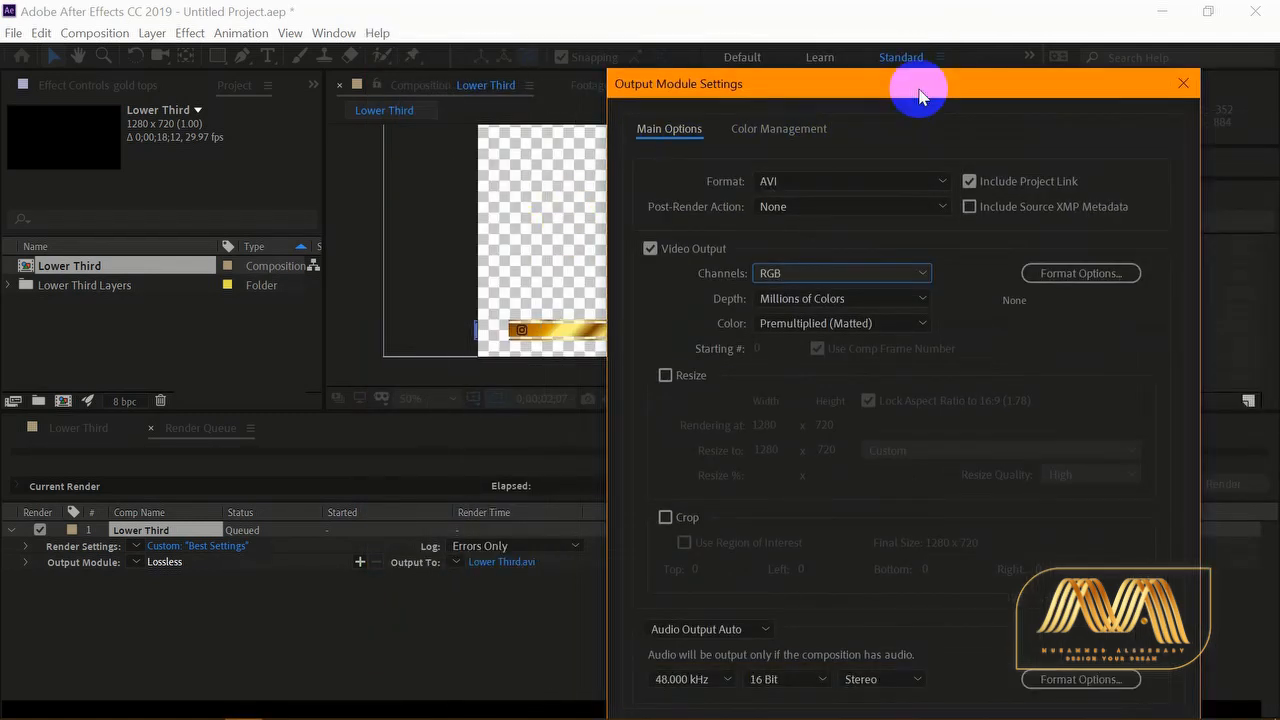
pyautogui.click(886, 275)
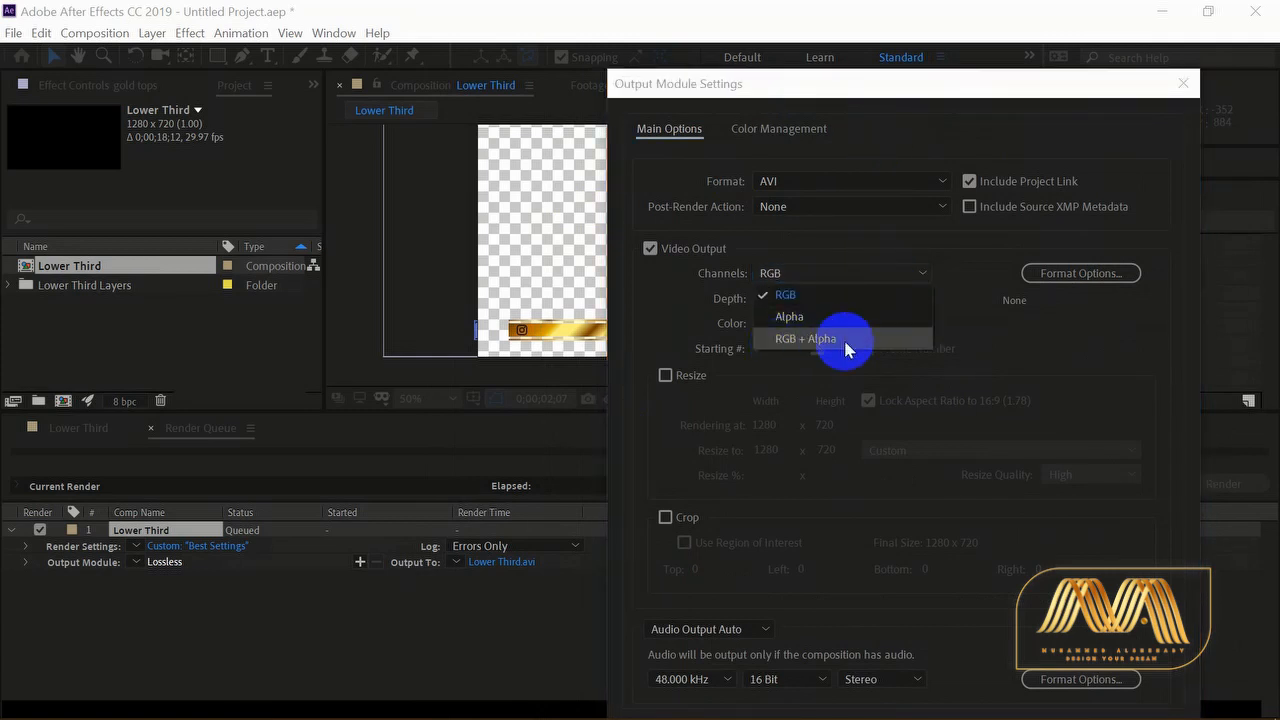
pyautogui.click(805, 339)
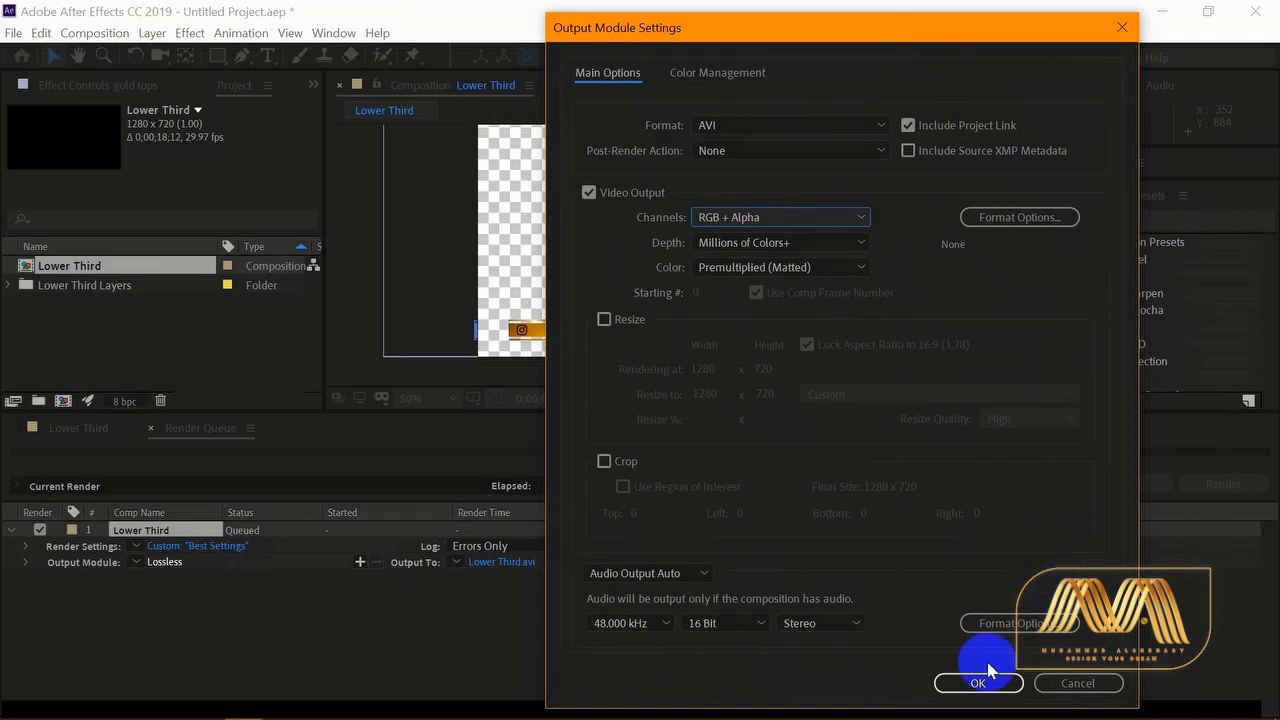
pyautogui.click(977, 682)
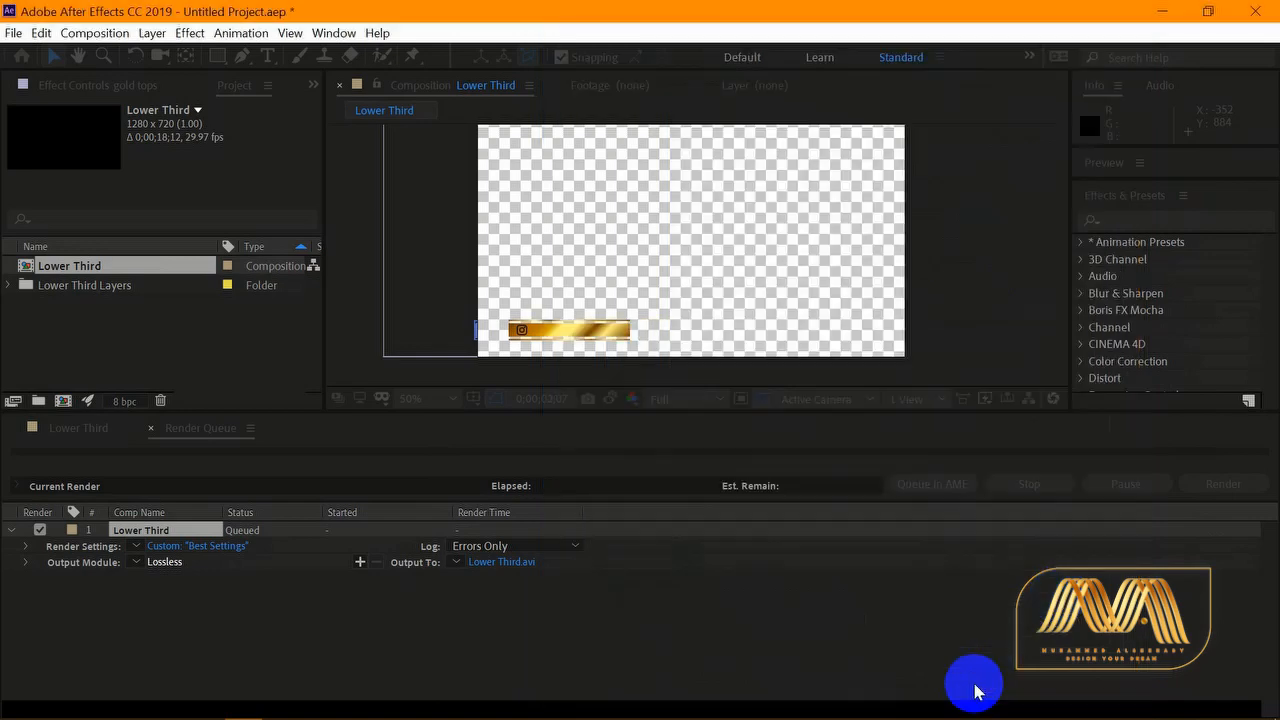
# - Save the output movie to the Desktop as Lower Third in AVI format and start the render
pyautogui.click(512, 572)
pyautogui.scroll(-4, 100, 290)
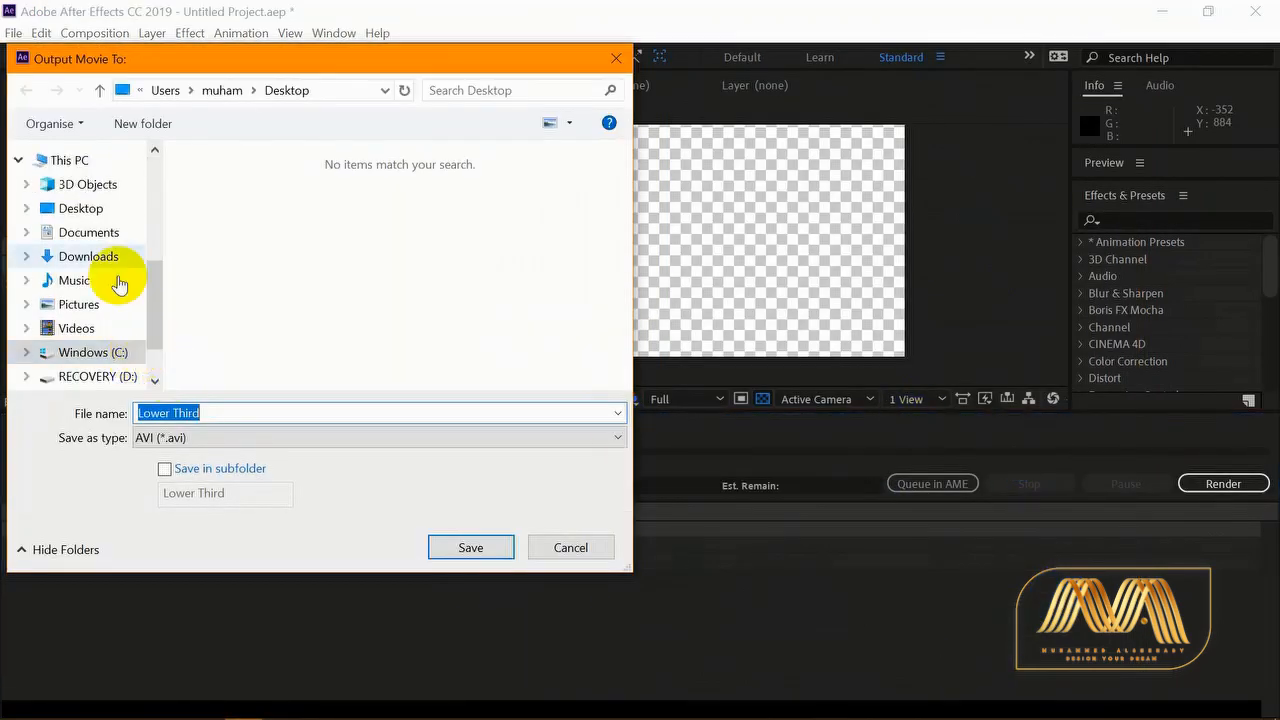
pyautogui.click(104, 215)
pyautogui.click(234, 412)
pyautogui.click(236, 413)
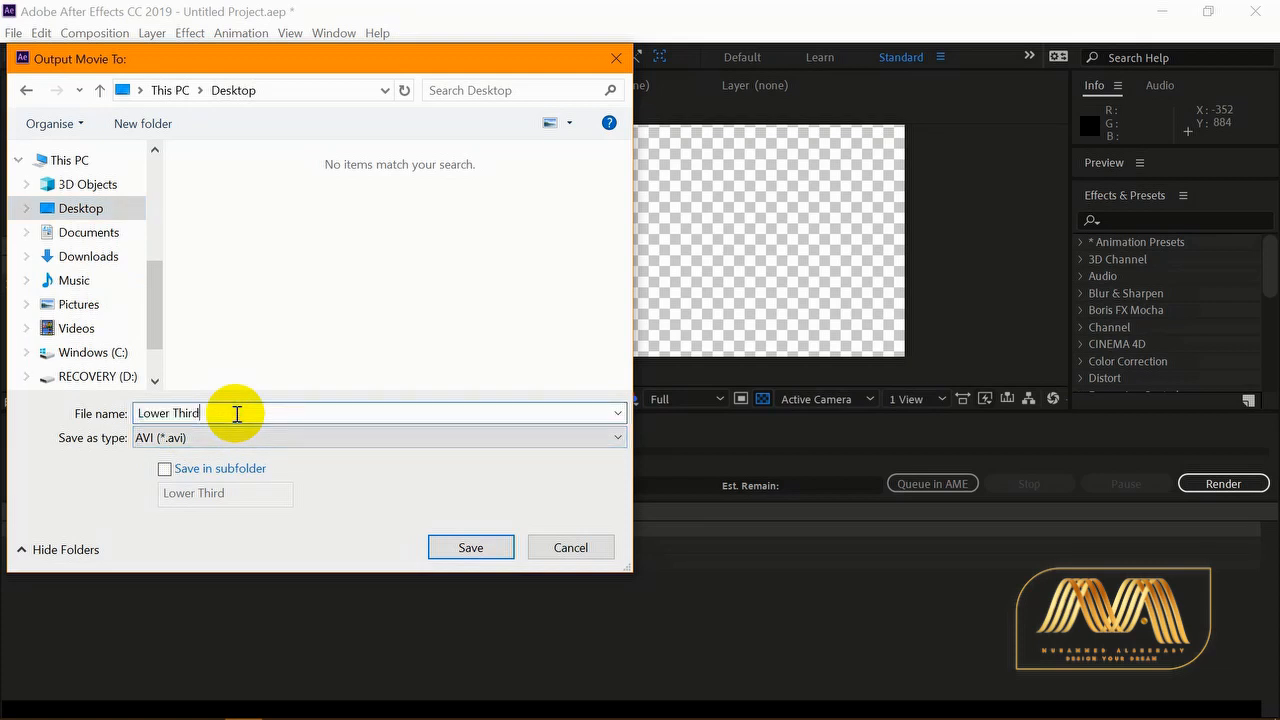
pyautogui.click(470, 546)
pyautogui.click(1220, 483)
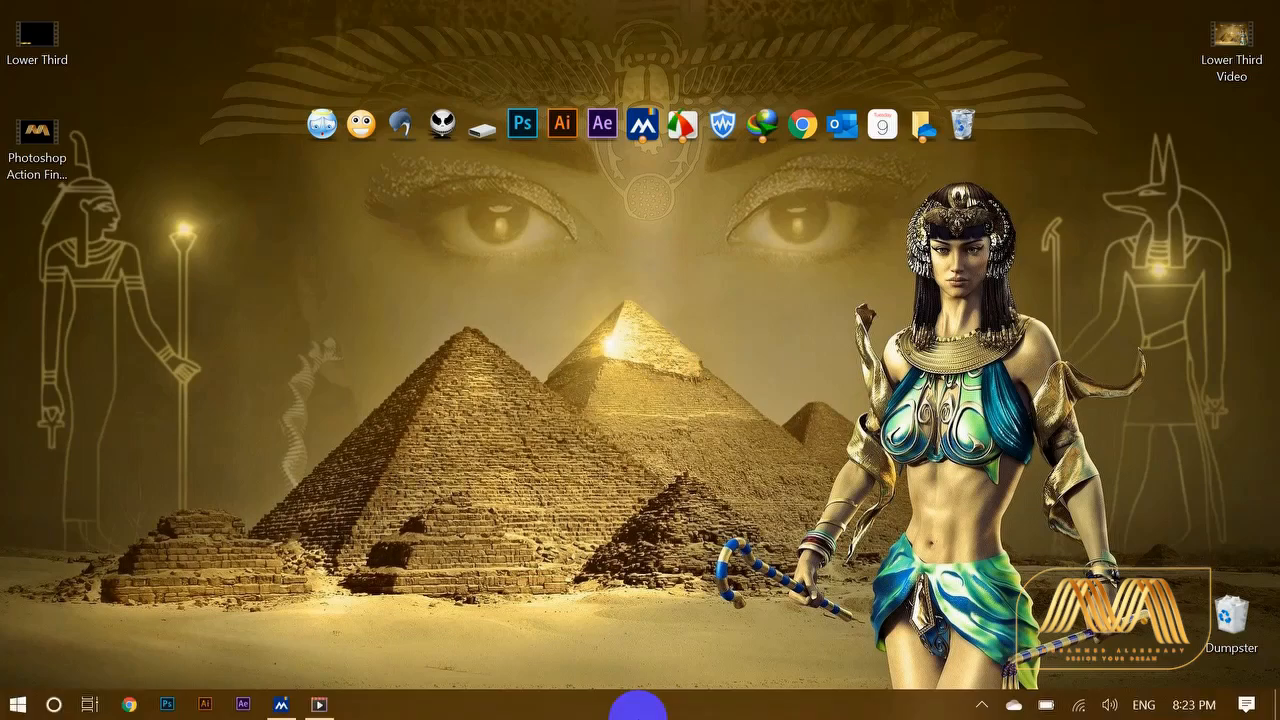
# - Switch to the video player showing Photoshop Action Final Video with lower third
pyautogui.click(320, 706)
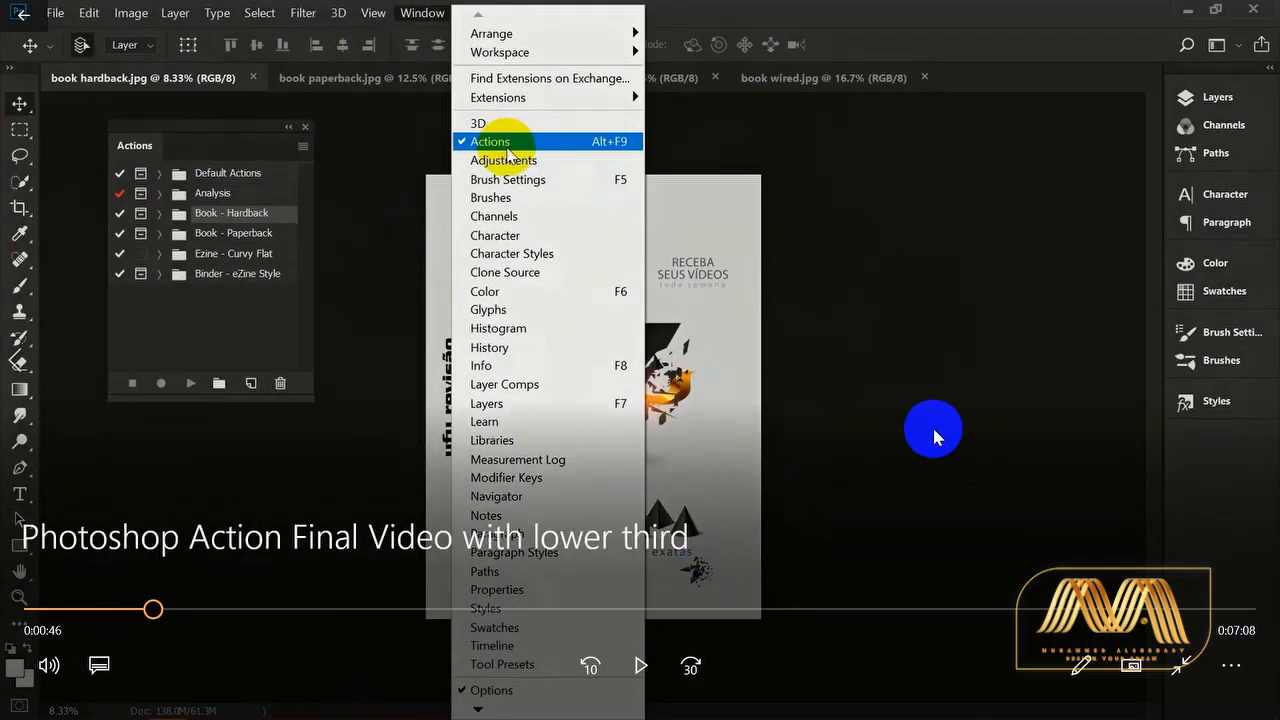